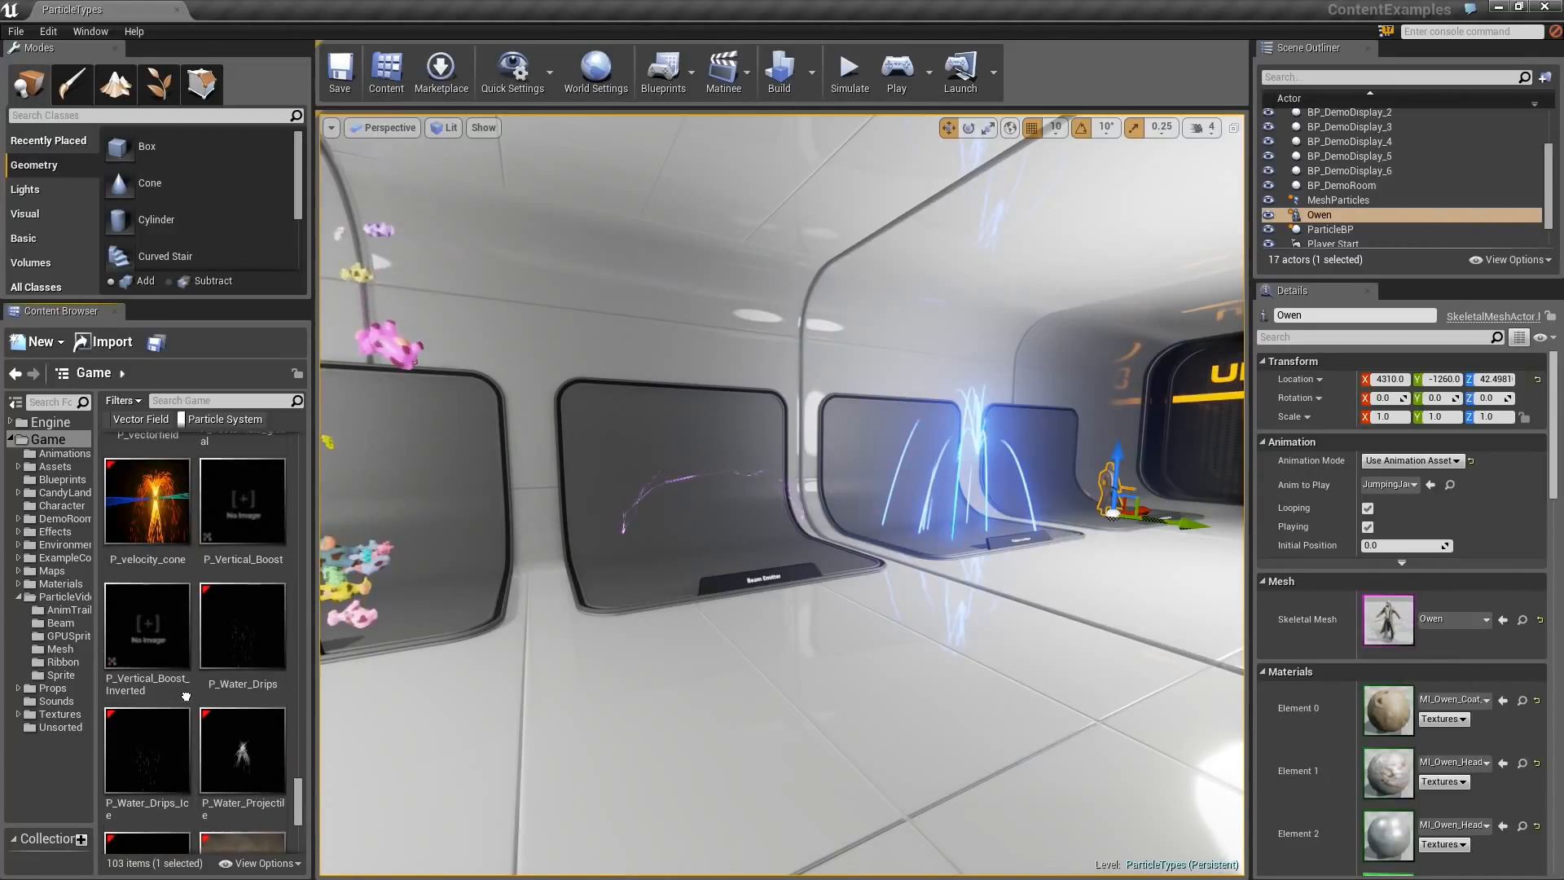
Browse the particle systems in the Game folder and widen the Content Browser to show three columns of assets
{"action": "scroll", "coordinate": [196, 539], "scroll_direction": "up", "scroll_amount": 5}
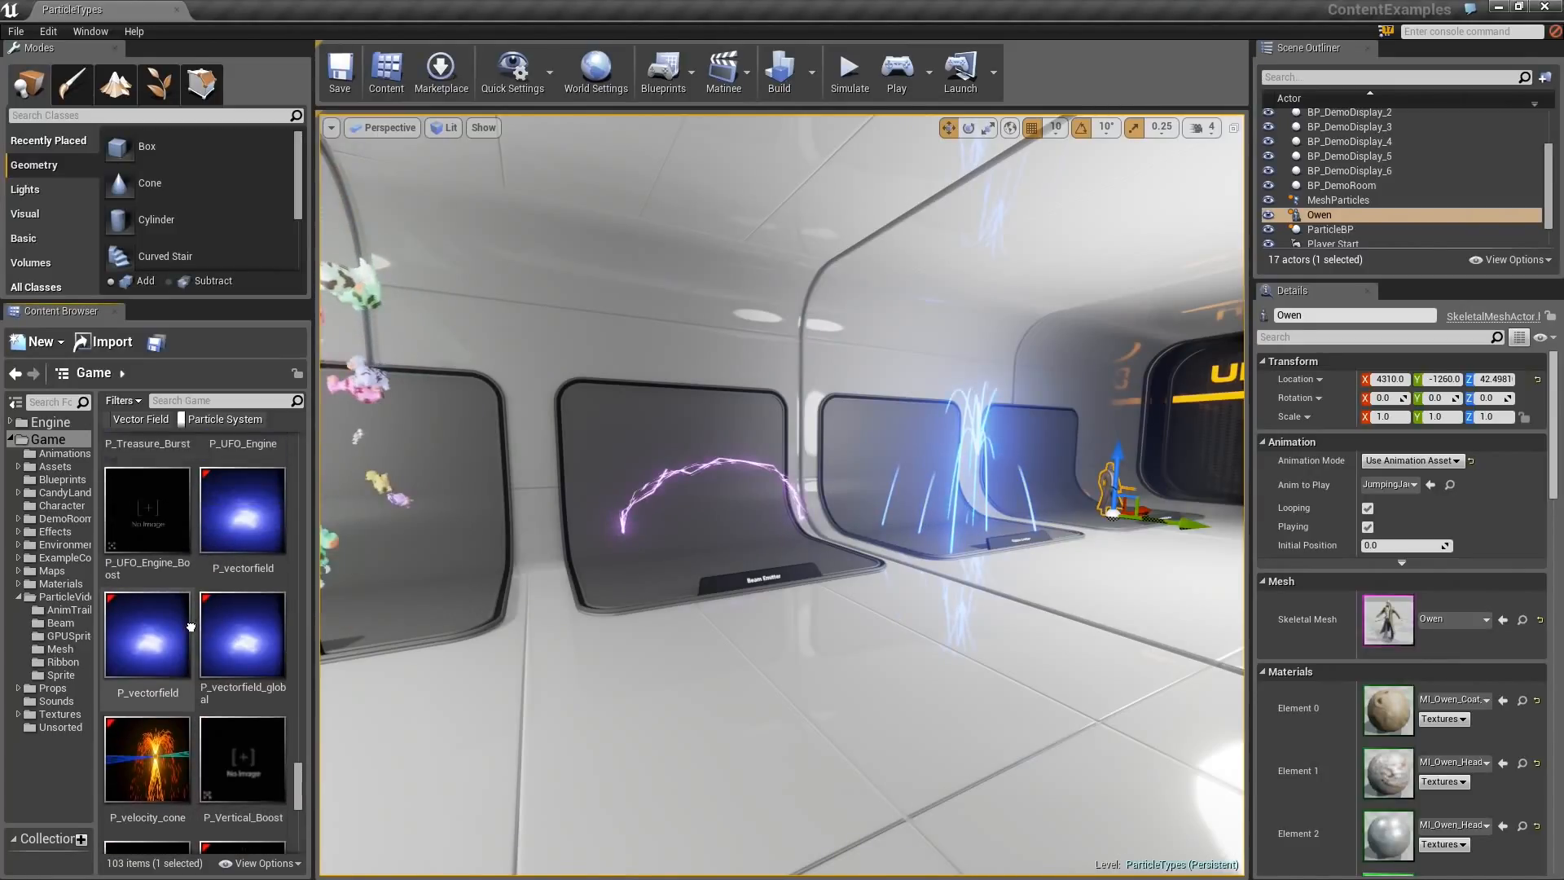
{"action": "scroll", "coordinate": [205, 575], "scroll_direction": "up", "scroll_amount": 2}
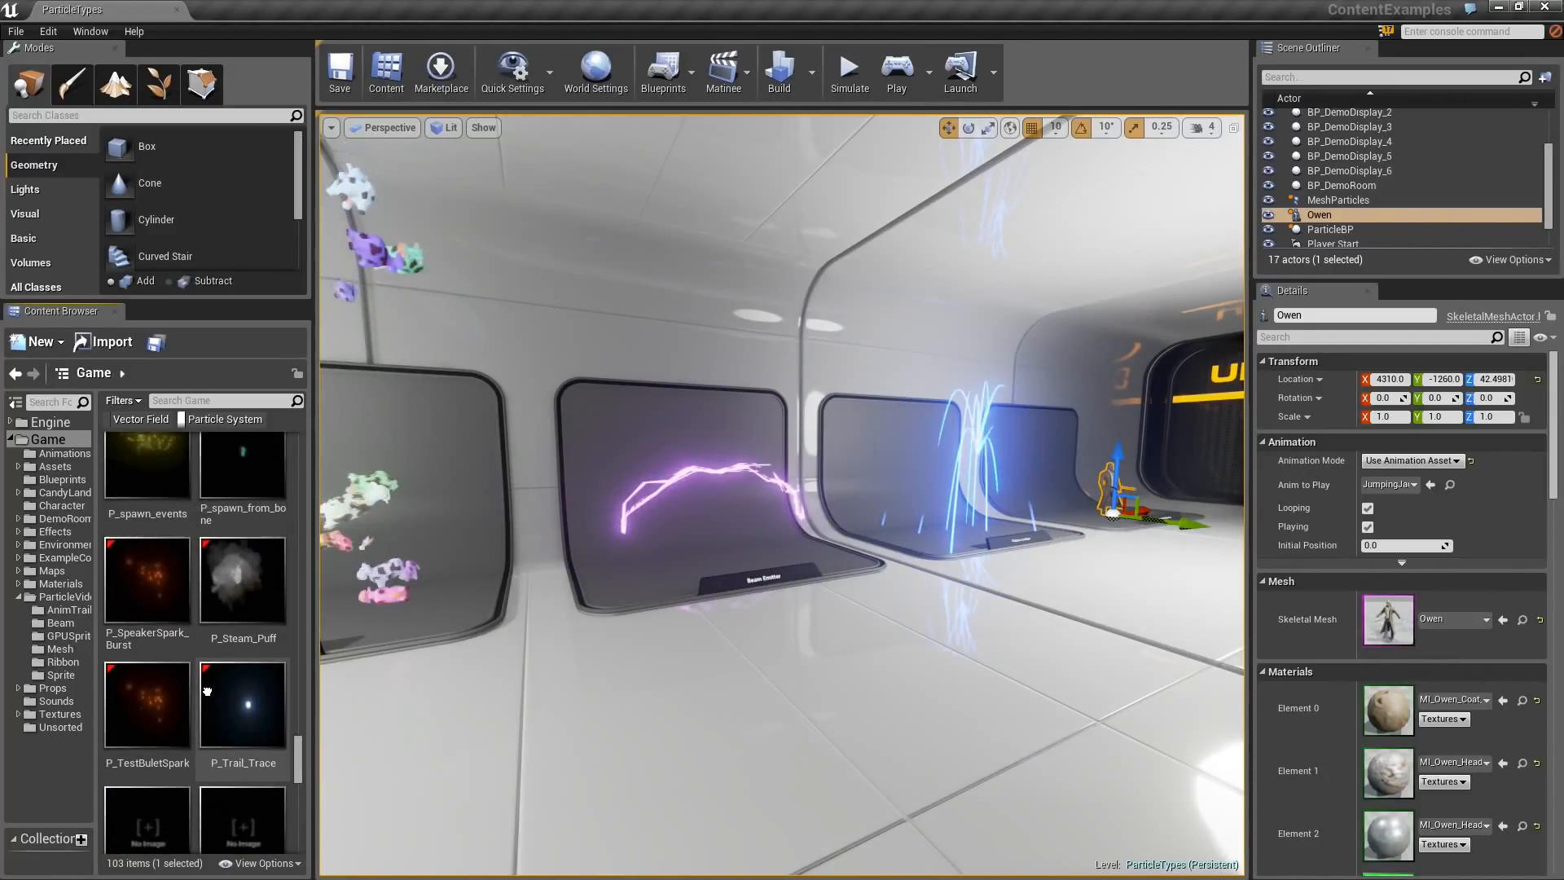
{"action": "scroll", "coordinate": [158, 582], "scroll_direction": "down", "scroll_amount": 1}
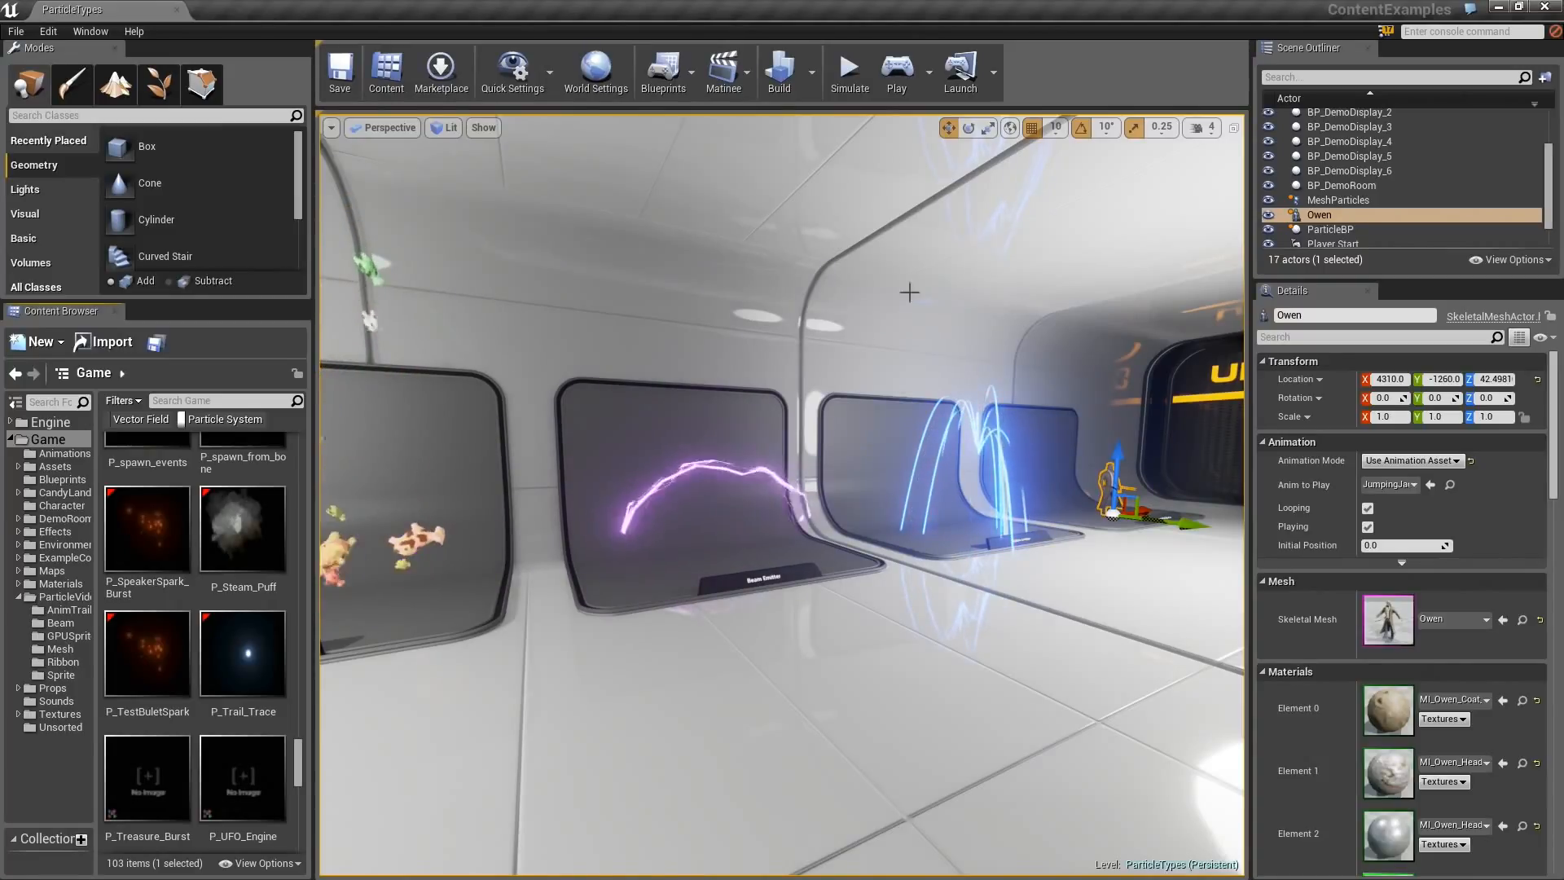
{"action": "right_click_drag", "start_coordinate": [910, 291], "coordinate": [737, 293]}
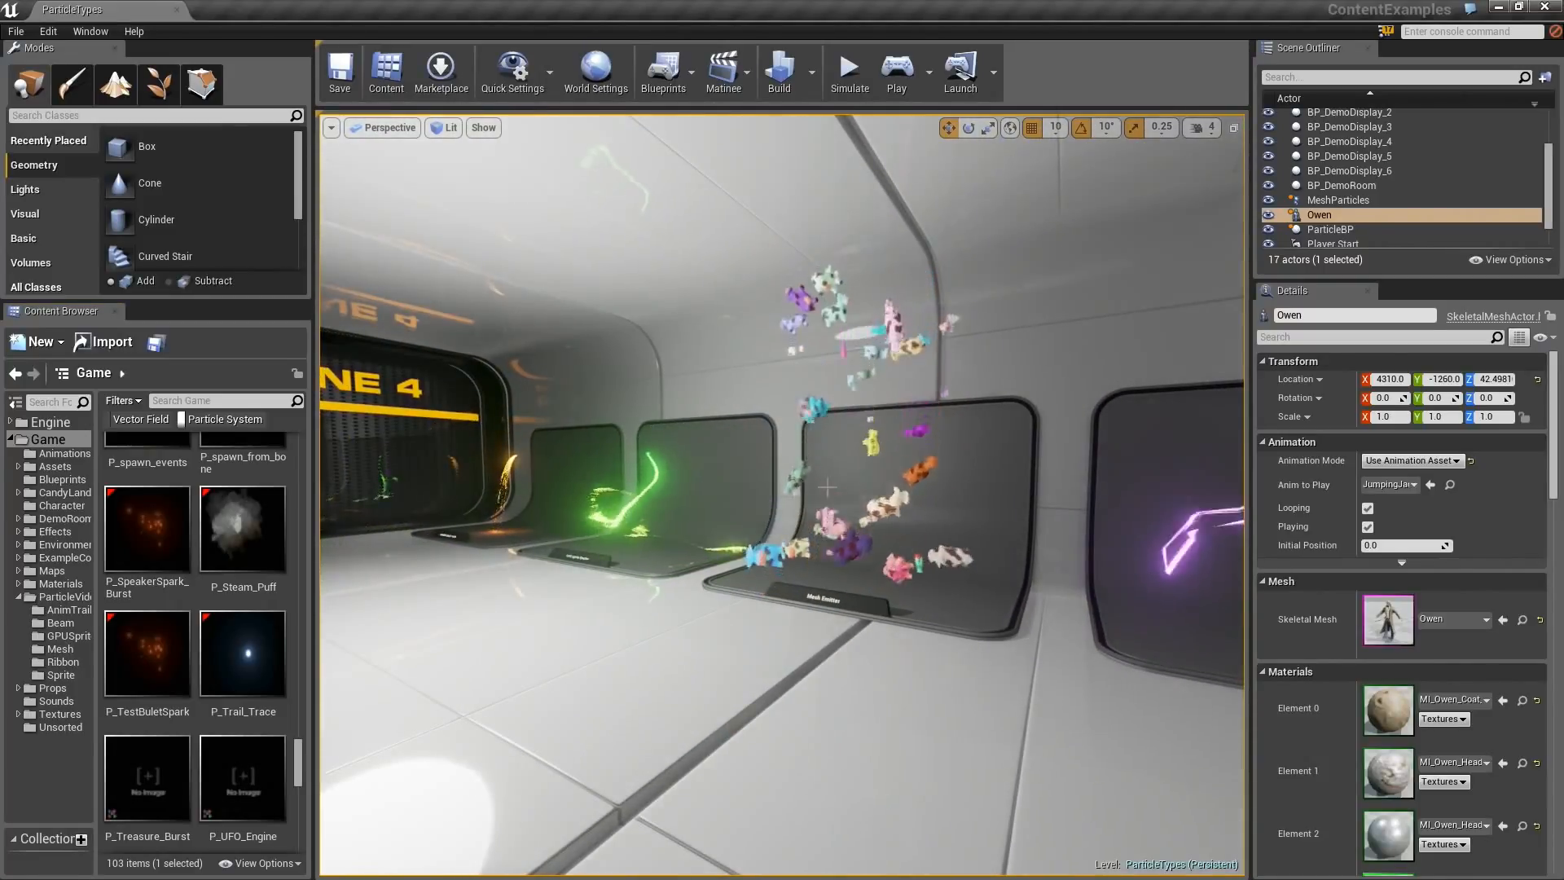
{"action": "left_click_drag", "start_coordinate": [314, 636], "coordinate": [428, 635]}
{"action": "scroll", "coordinate": [305, 678], "scroll_direction": "up", "scroll_amount": 2}
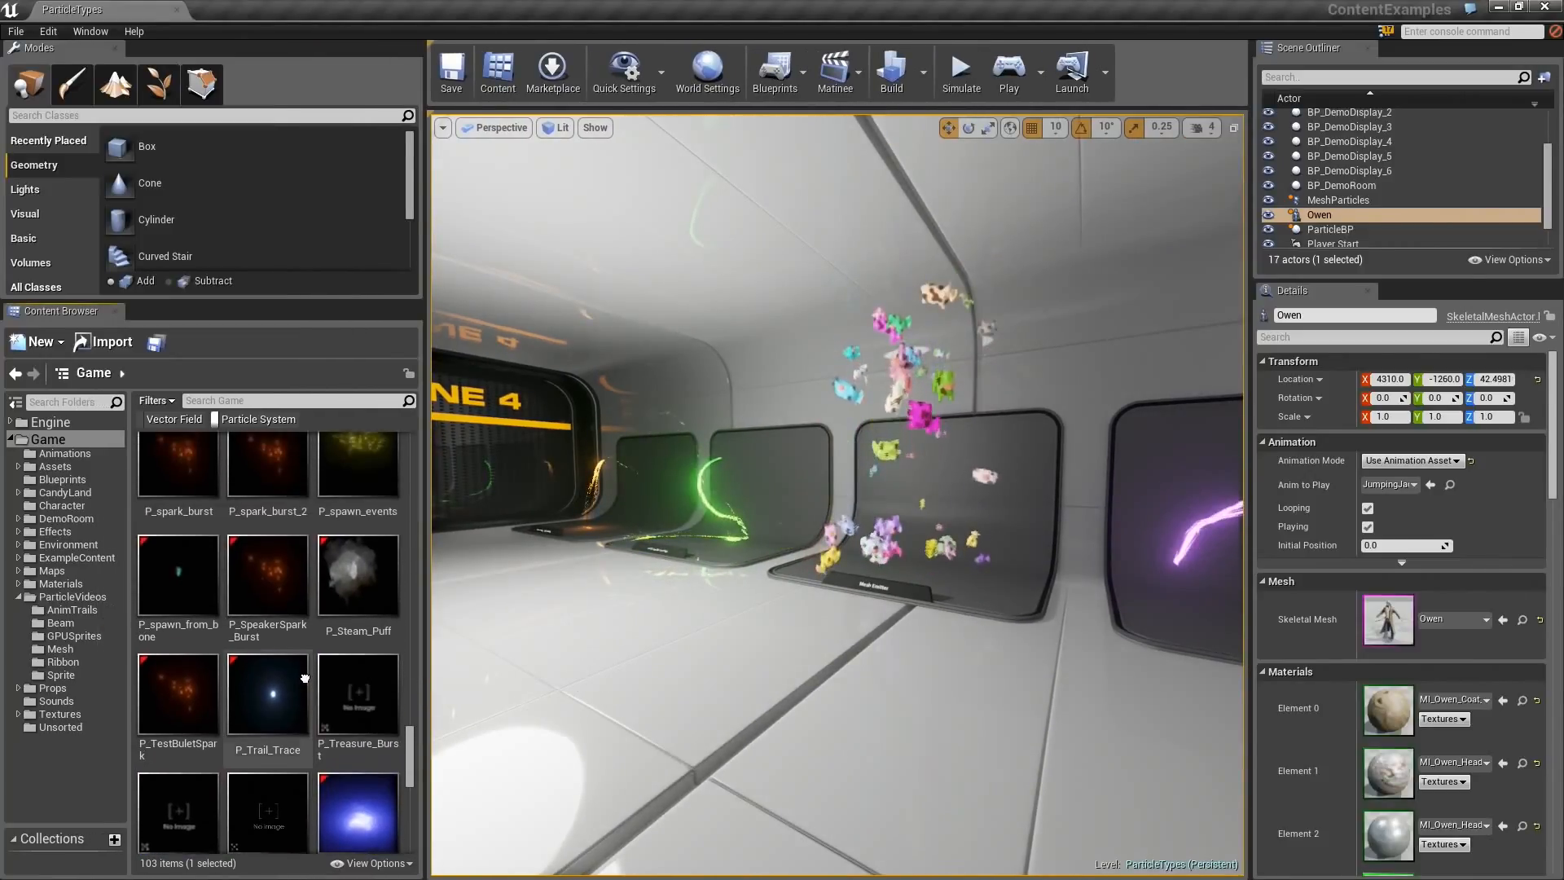
{"action": "scroll", "coordinate": [305, 678], "scroll_direction": "up", "scroll_amount": 3}
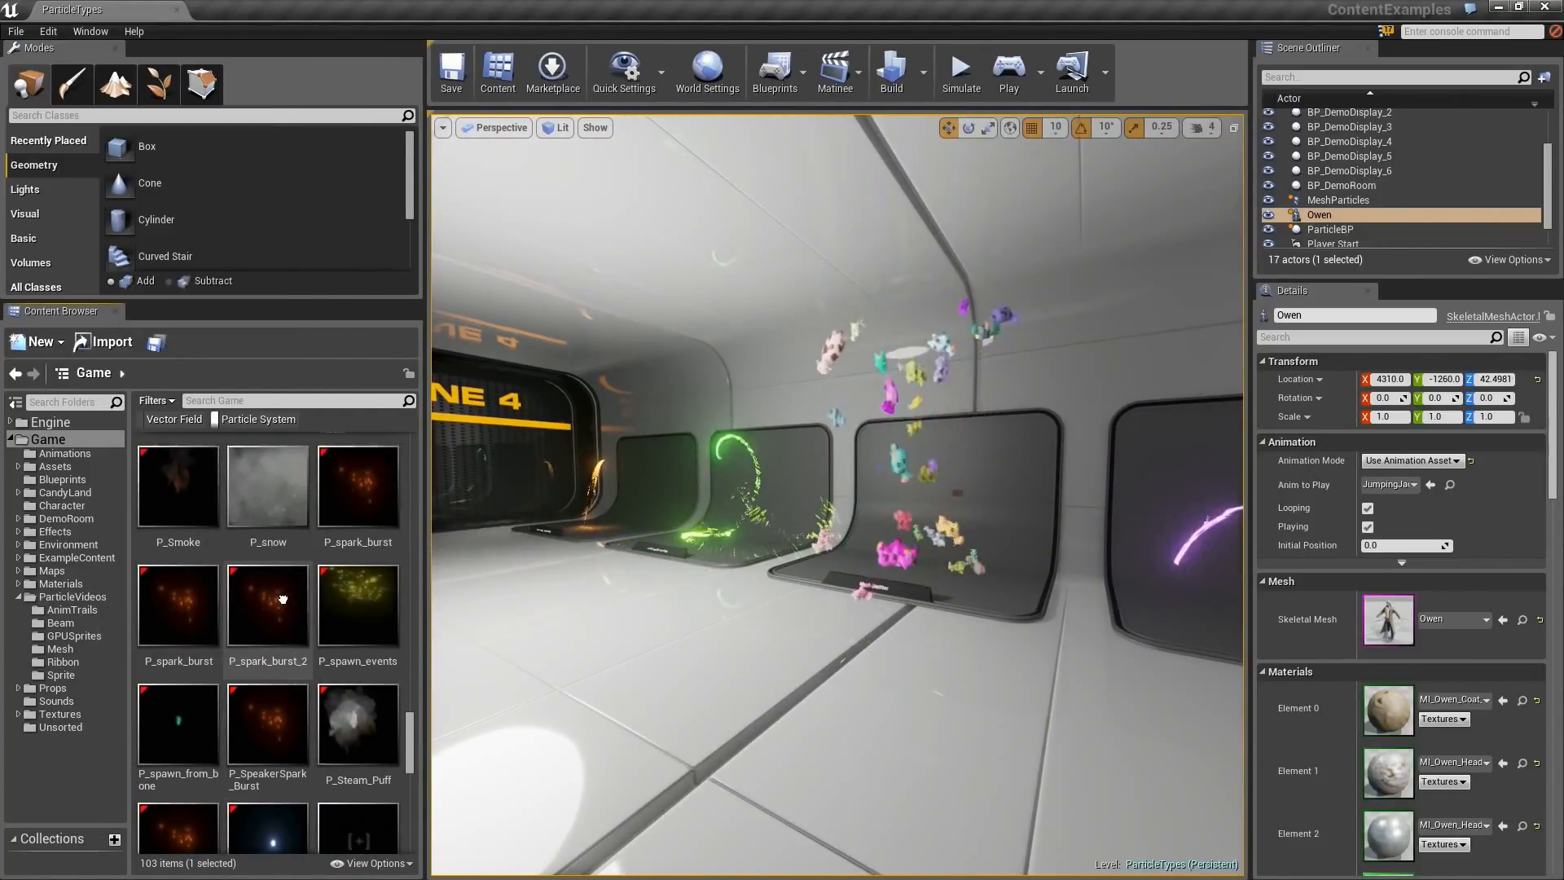
{"action": "scroll", "coordinate": [282, 599], "scroll_direction": "up", "scroll_amount": 6}
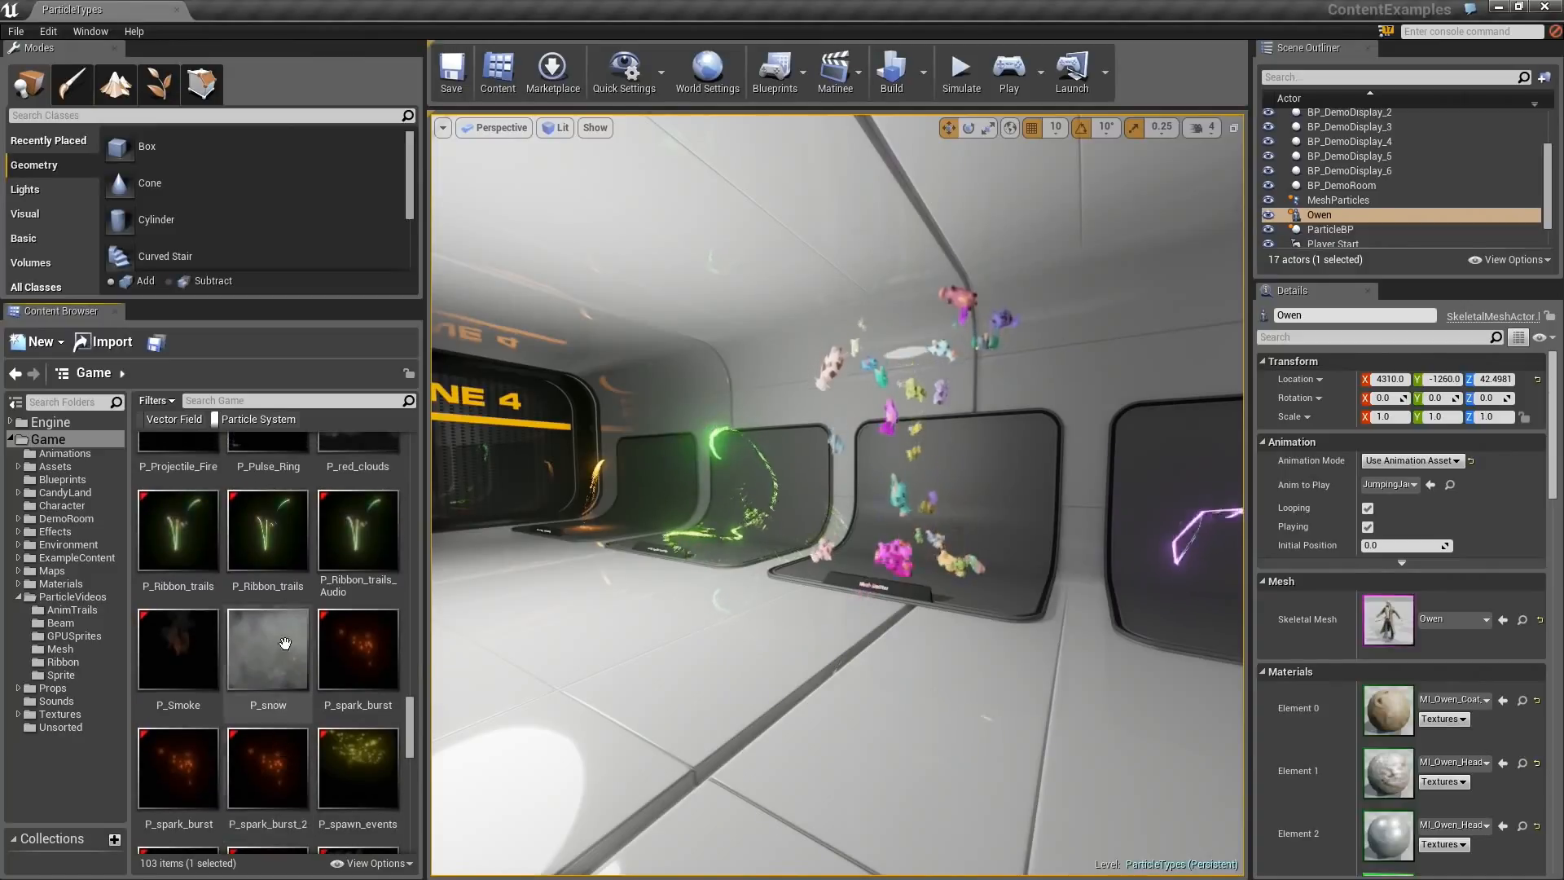
Turn off the Particle System filter for the Game folder, apply it again and browse the filtered assets
{"action": "left_click", "coordinate": [269, 420]}
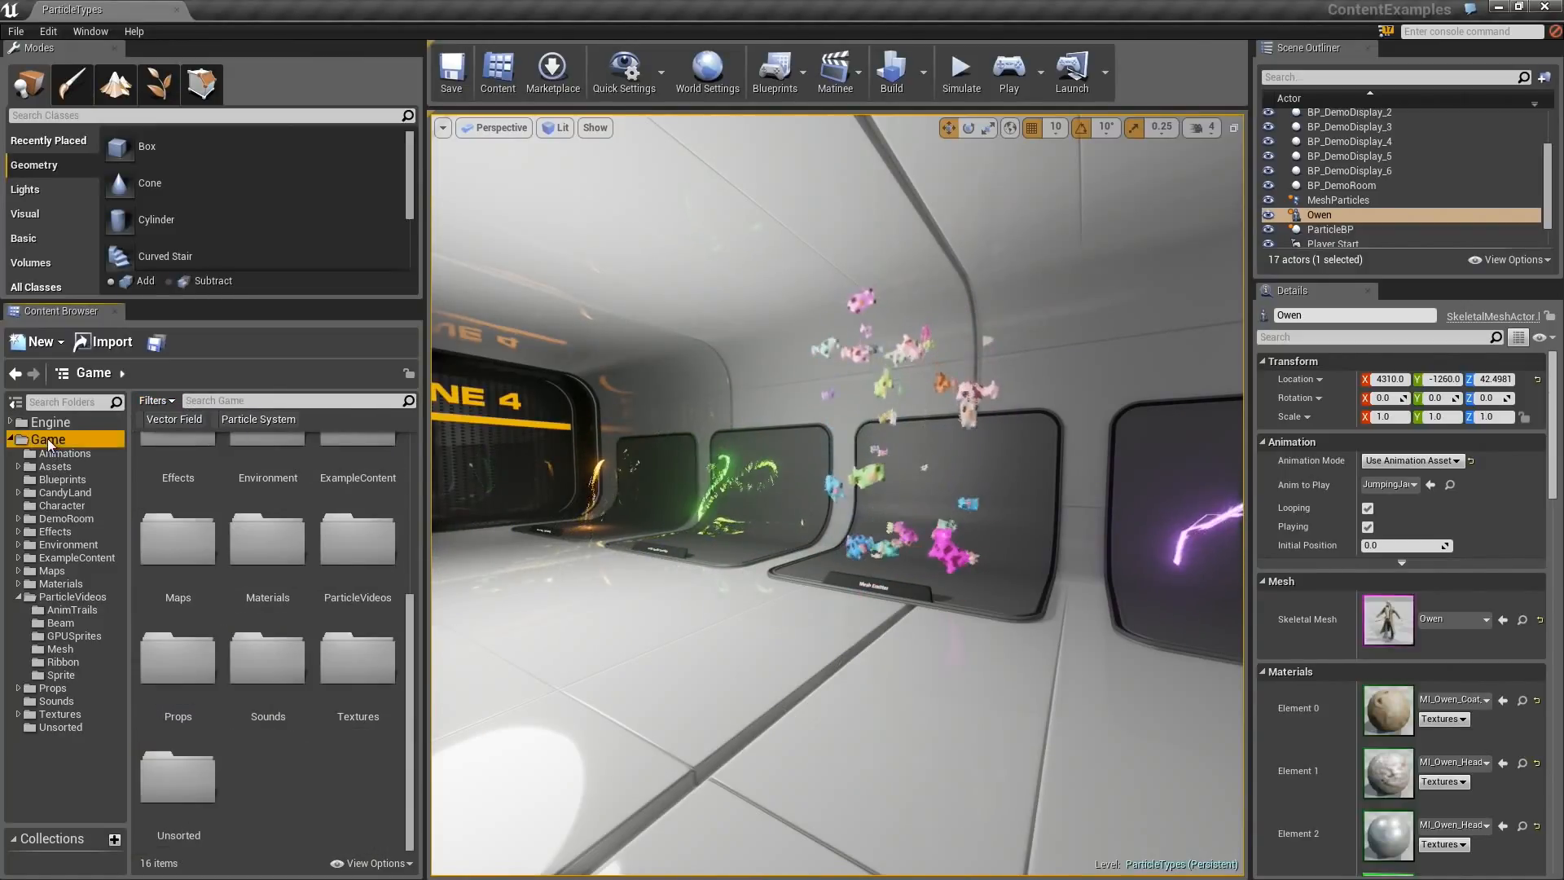
{"action": "left_click", "coordinate": [164, 402]}
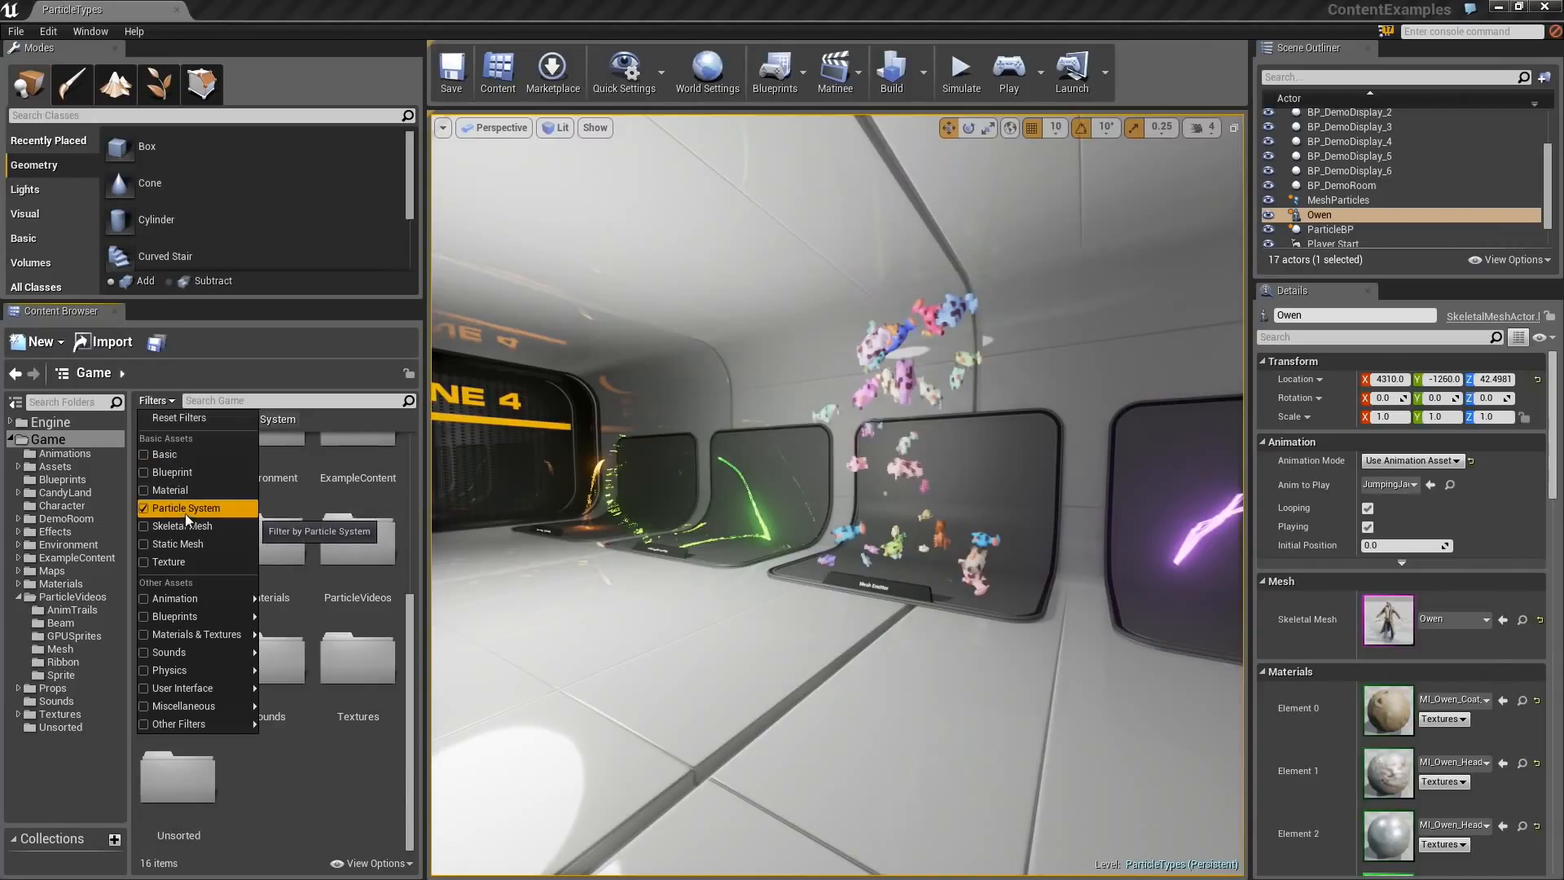
{"action": "left_click", "coordinate": [290, 421]}
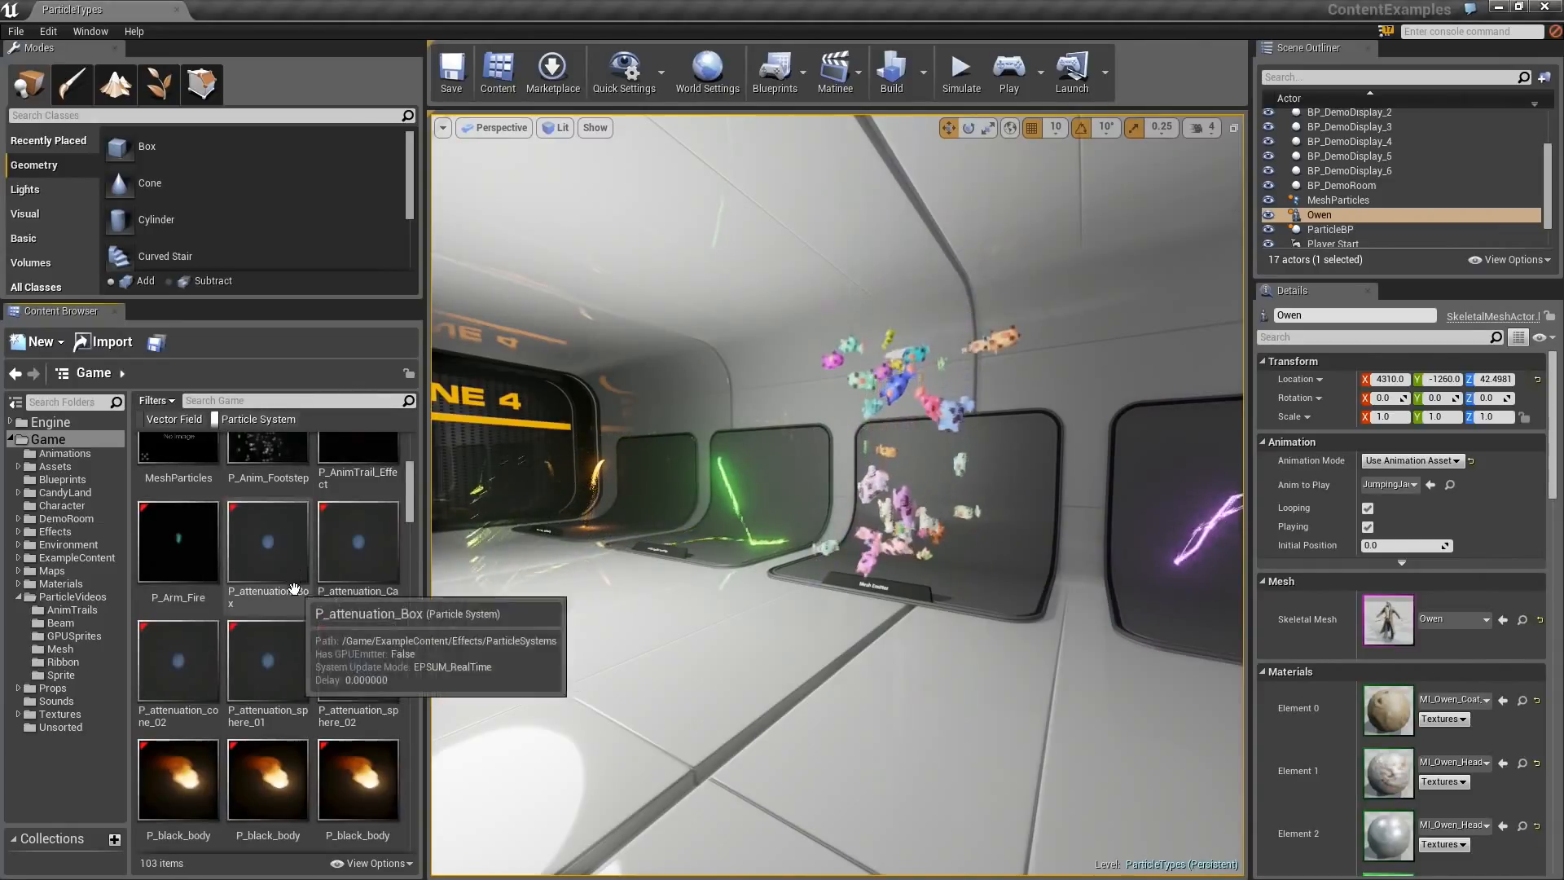
{"action": "scroll", "coordinate": [294, 588], "scroll_direction": "down", "scroll_amount": 3}
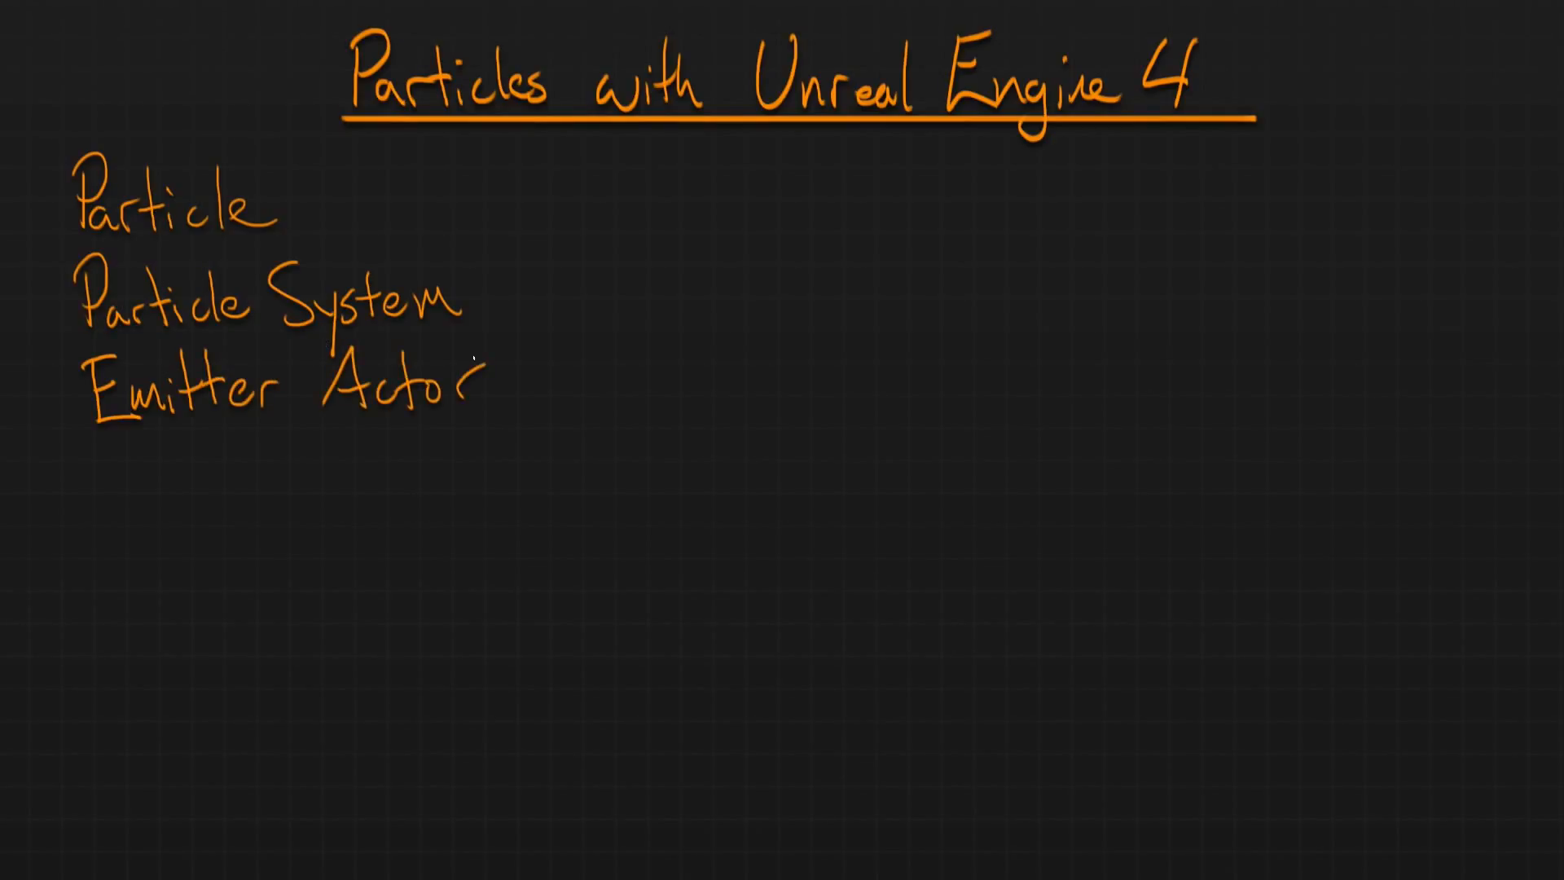
Switch back to Unreal Editor and select the emitter actor at the GPU Sprite Emitter display
{"action": "key", "text": "alt+Tab"}
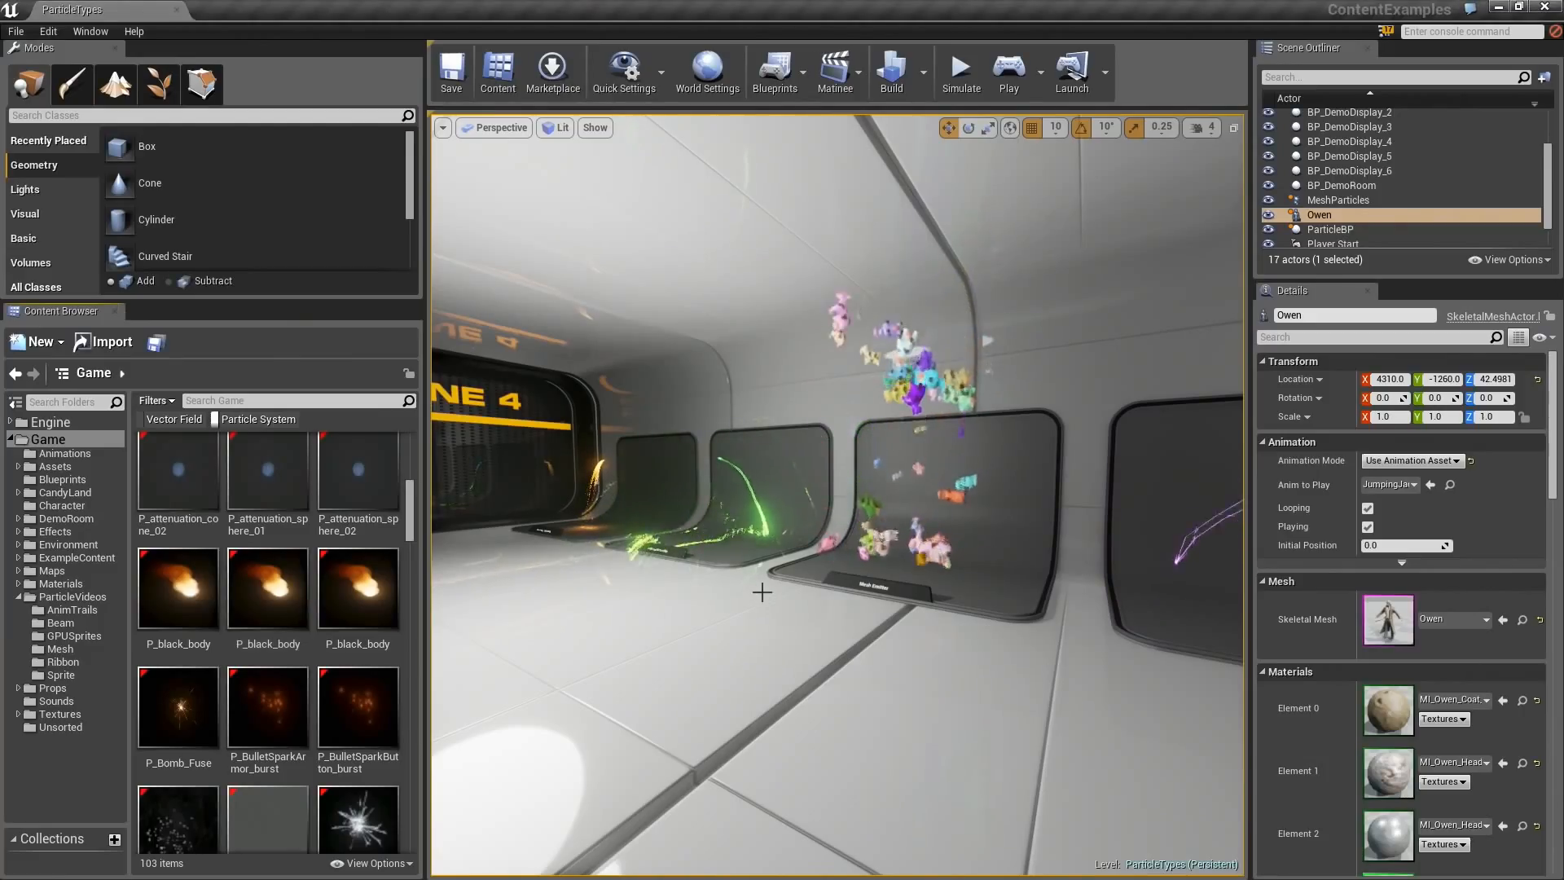
{"action": "key", "text": "w"}
{"action": "right_click_drag", "start_coordinate": [879, 570], "coordinate": [962, 570]}
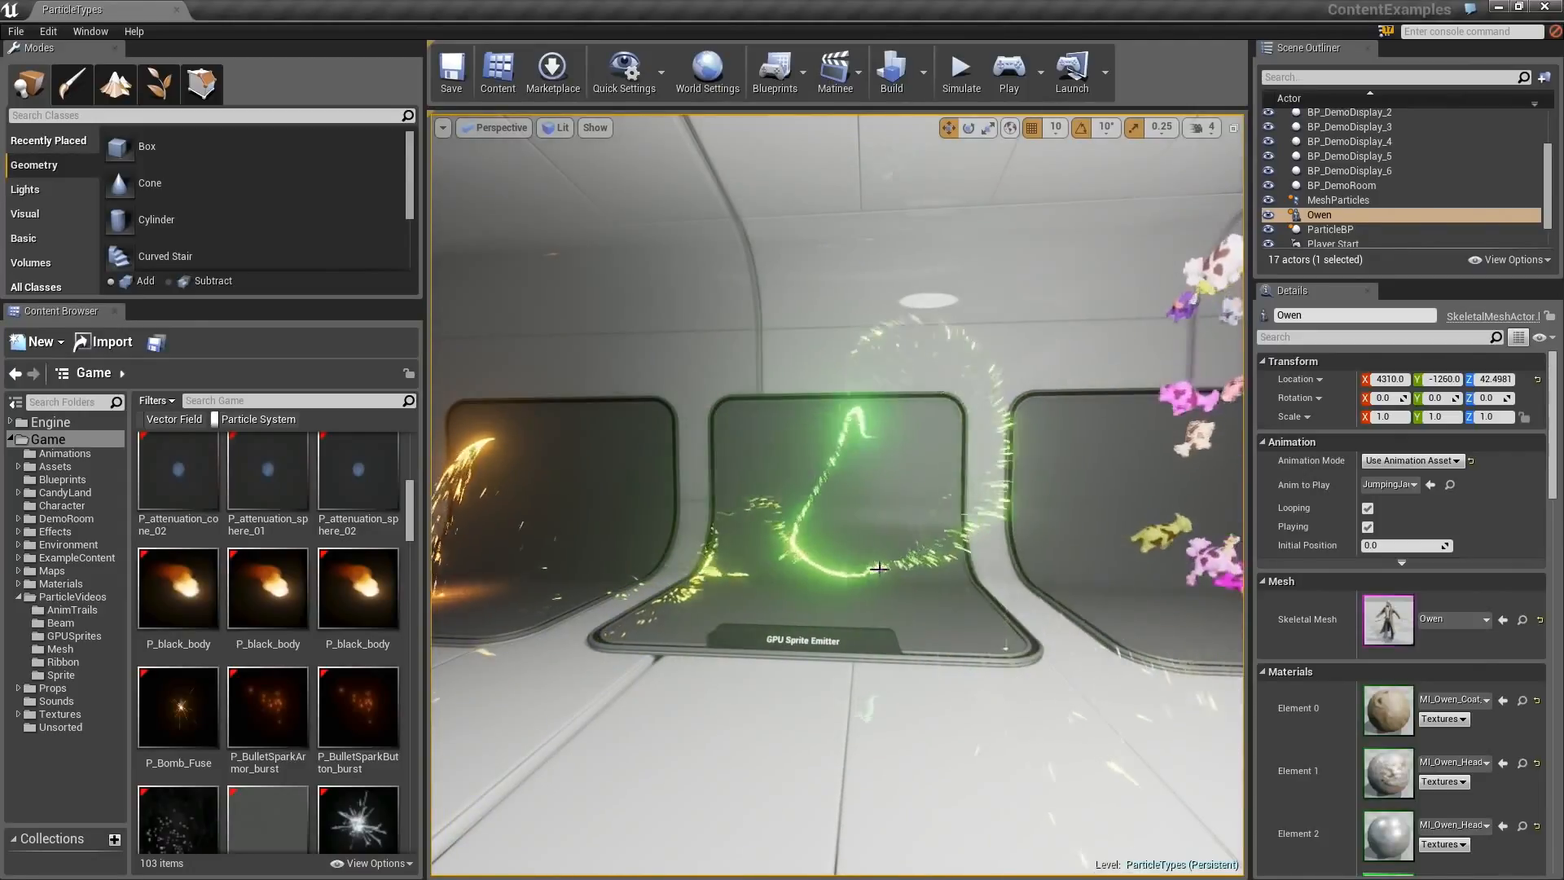
{"action": "scroll", "coordinate": [880, 562], "scroll_direction": "up", "scroll_amount": 2}
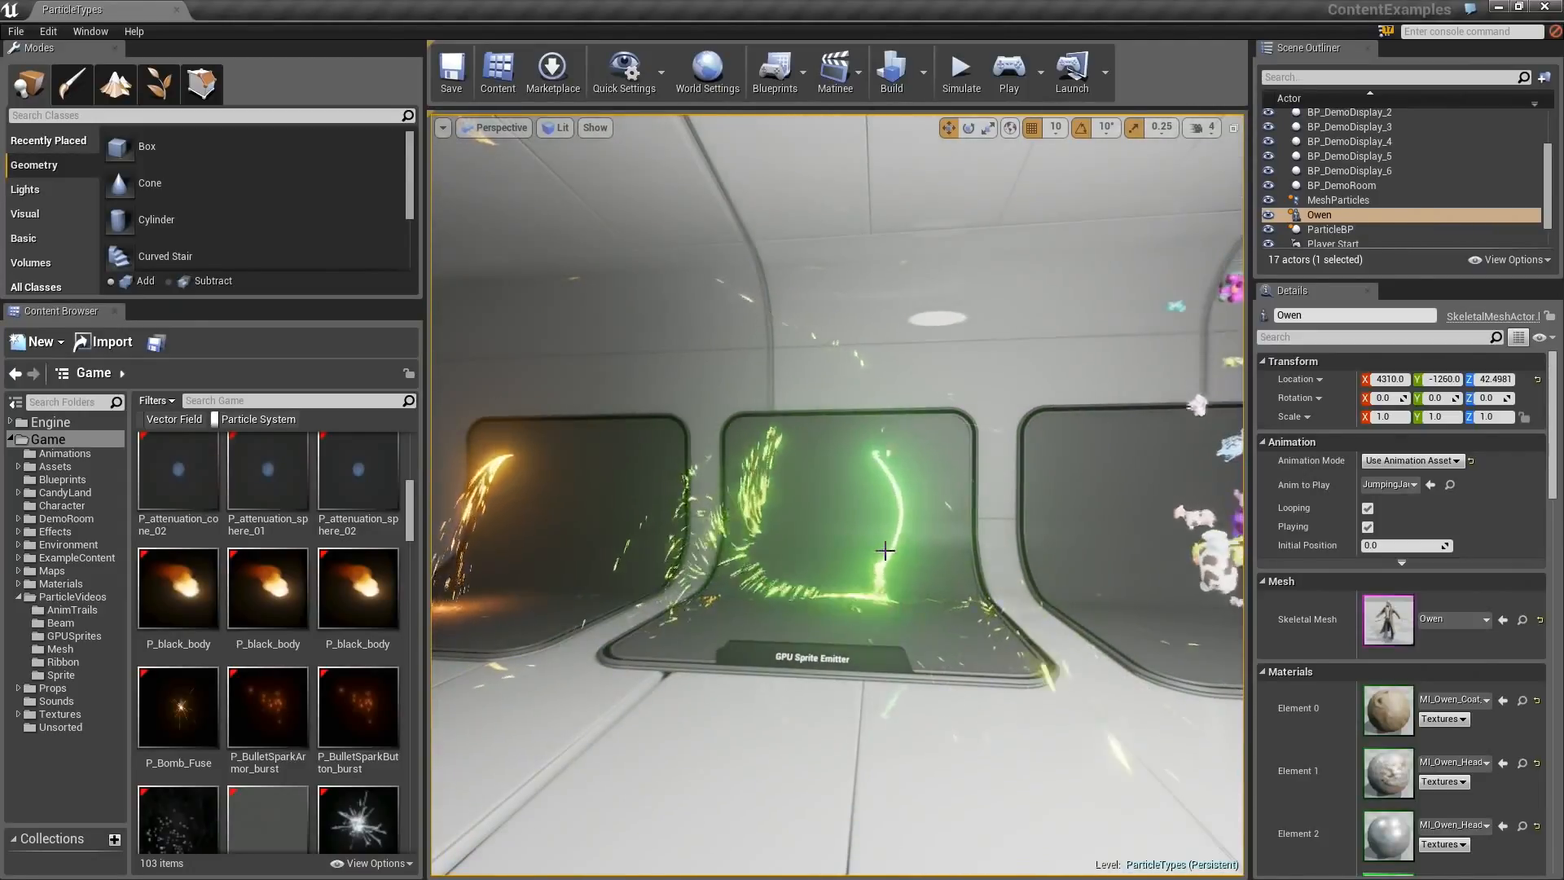
{"action": "scroll", "coordinate": [853, 551], "scroll_direction": "up", "scroll_amount": 4}
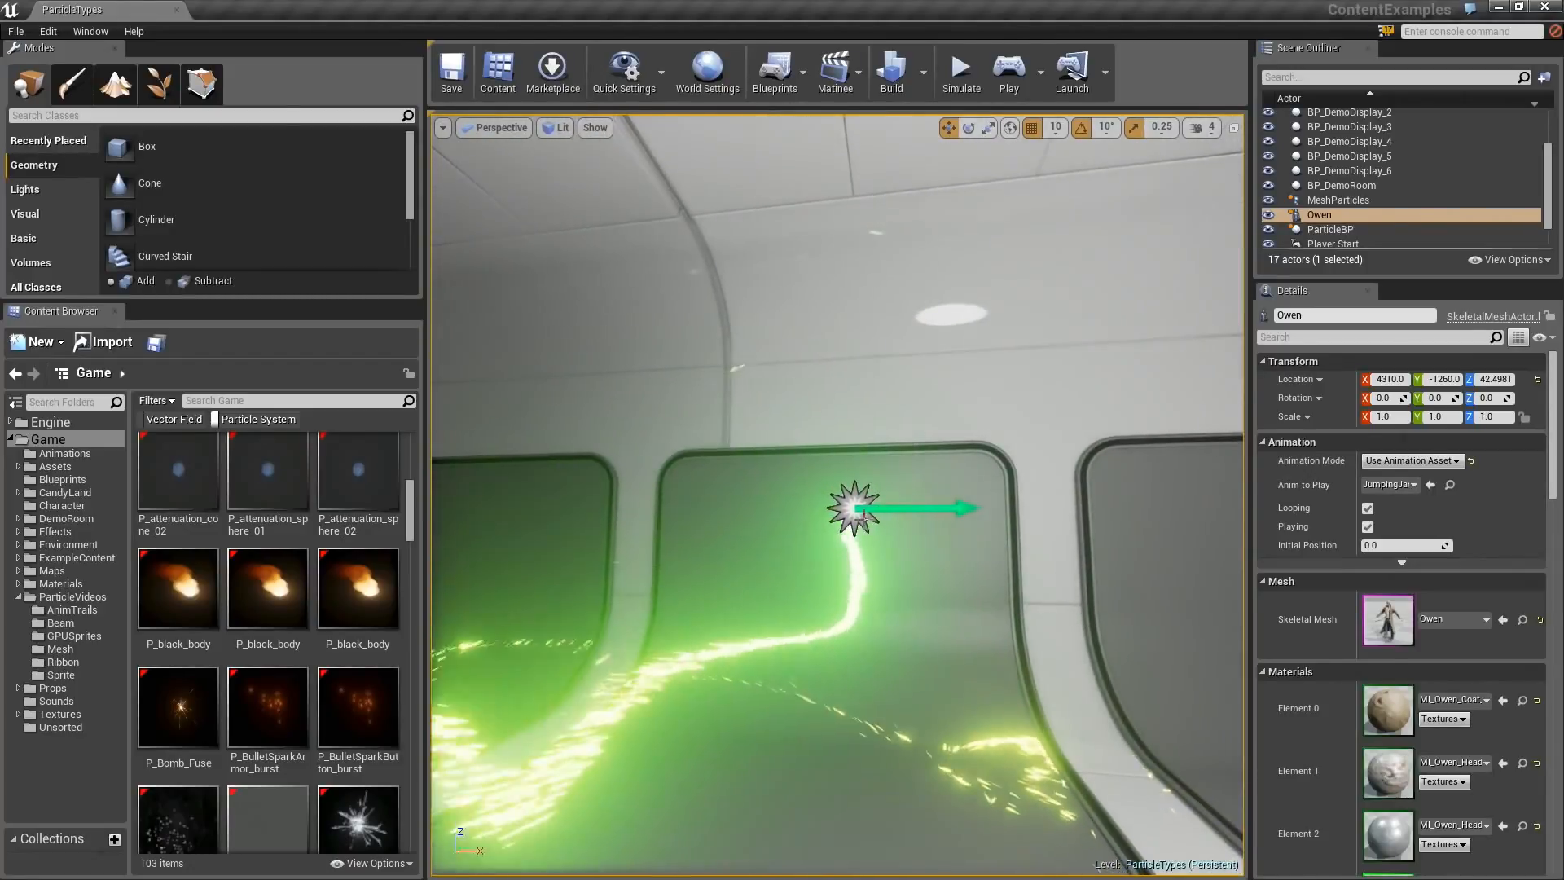
{"action": "left_click", "coordinate": [852, 509]}
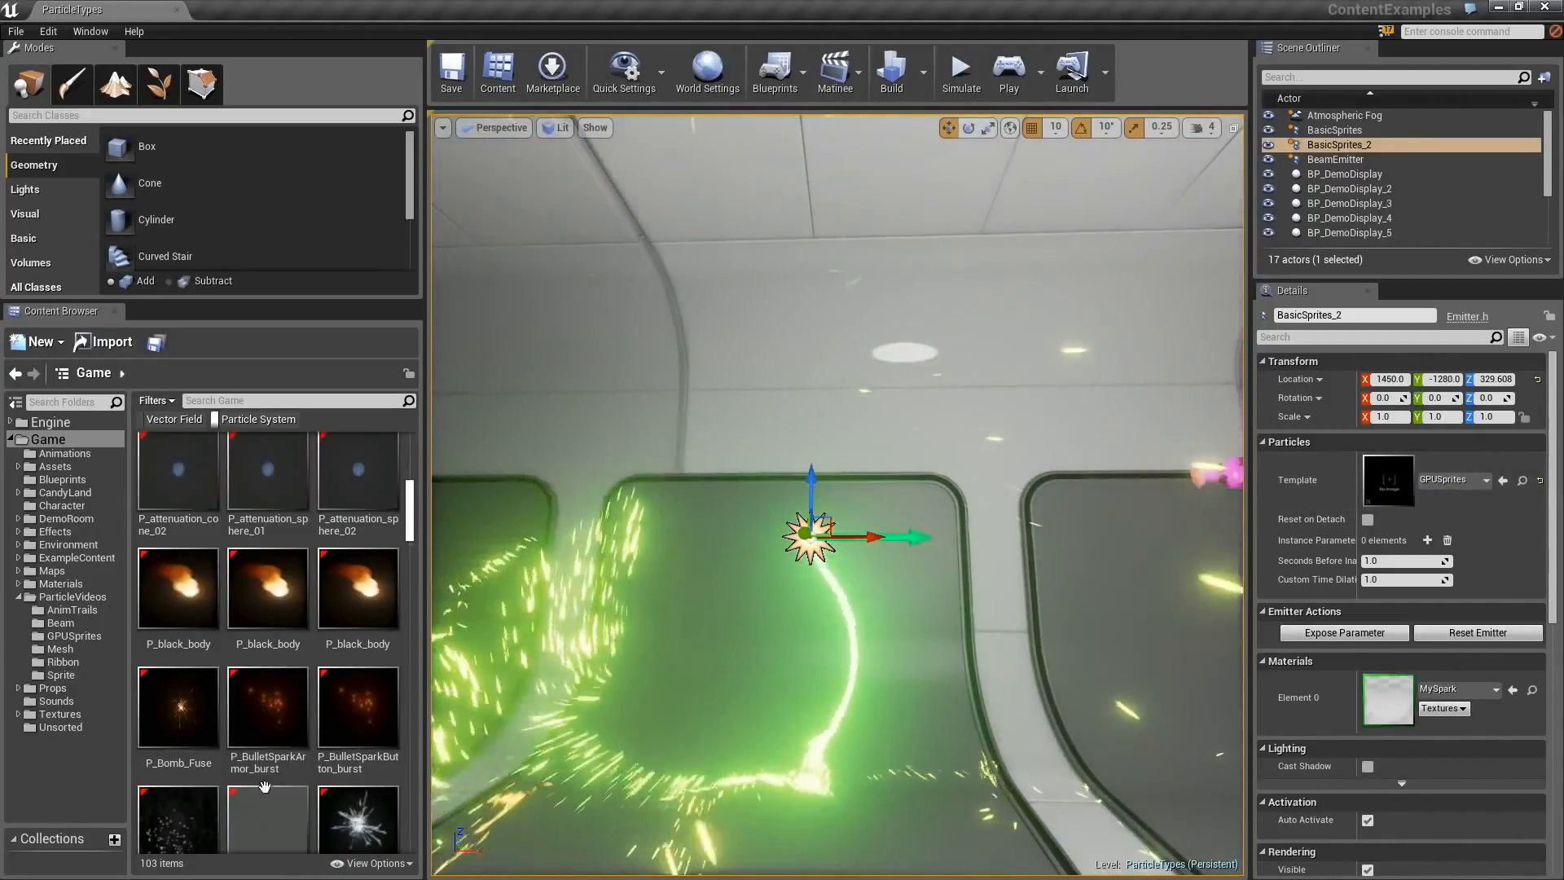
Assign the P_black_body particle system as the selected emitter's template
{"action": "scroll", "coordinate": [249, 736], "scroll_direction": "down", "scroll_amount": 2}
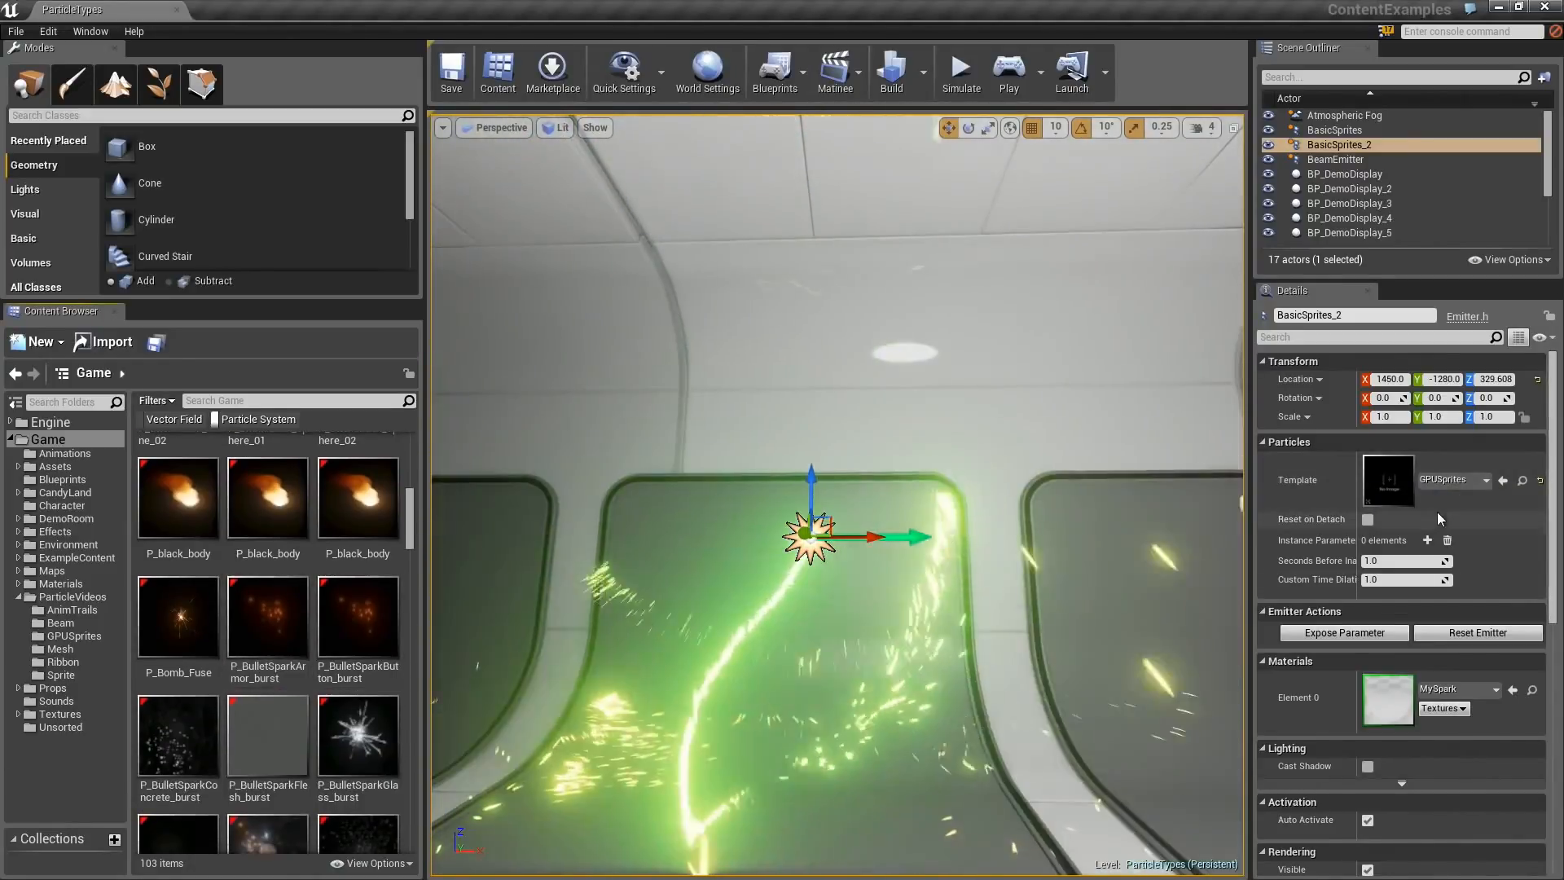
{"action": "scroll", "coordinate": [301, 603], "scroll_direction": "up", "scroll_amount": 1}
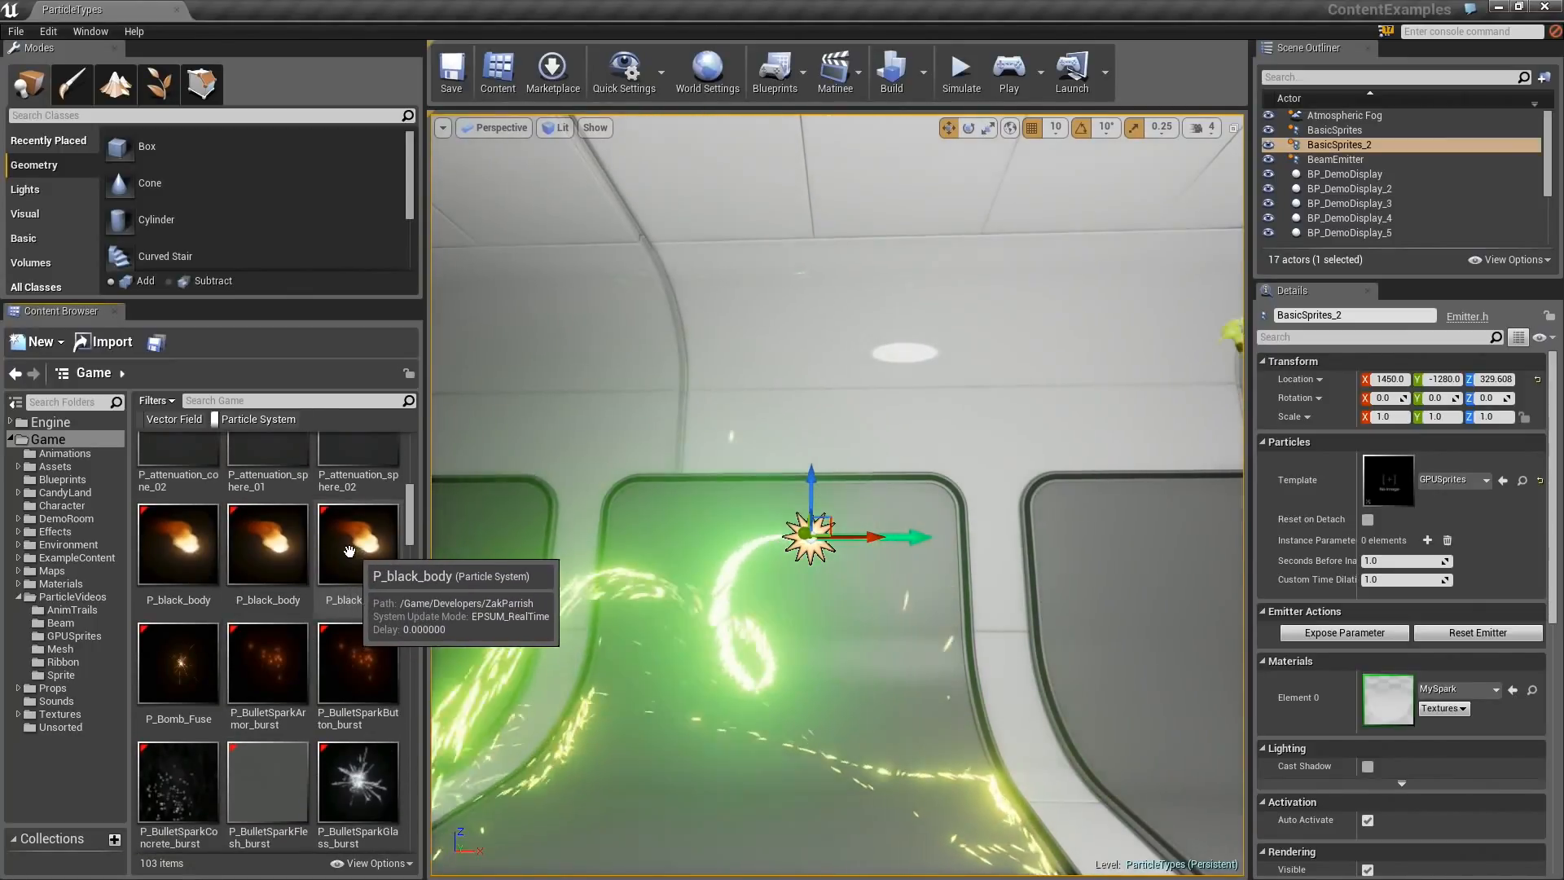
{"action": "left_click_drag", "start_coordinate": [332, 550], "coordinate": [1397, 476]}
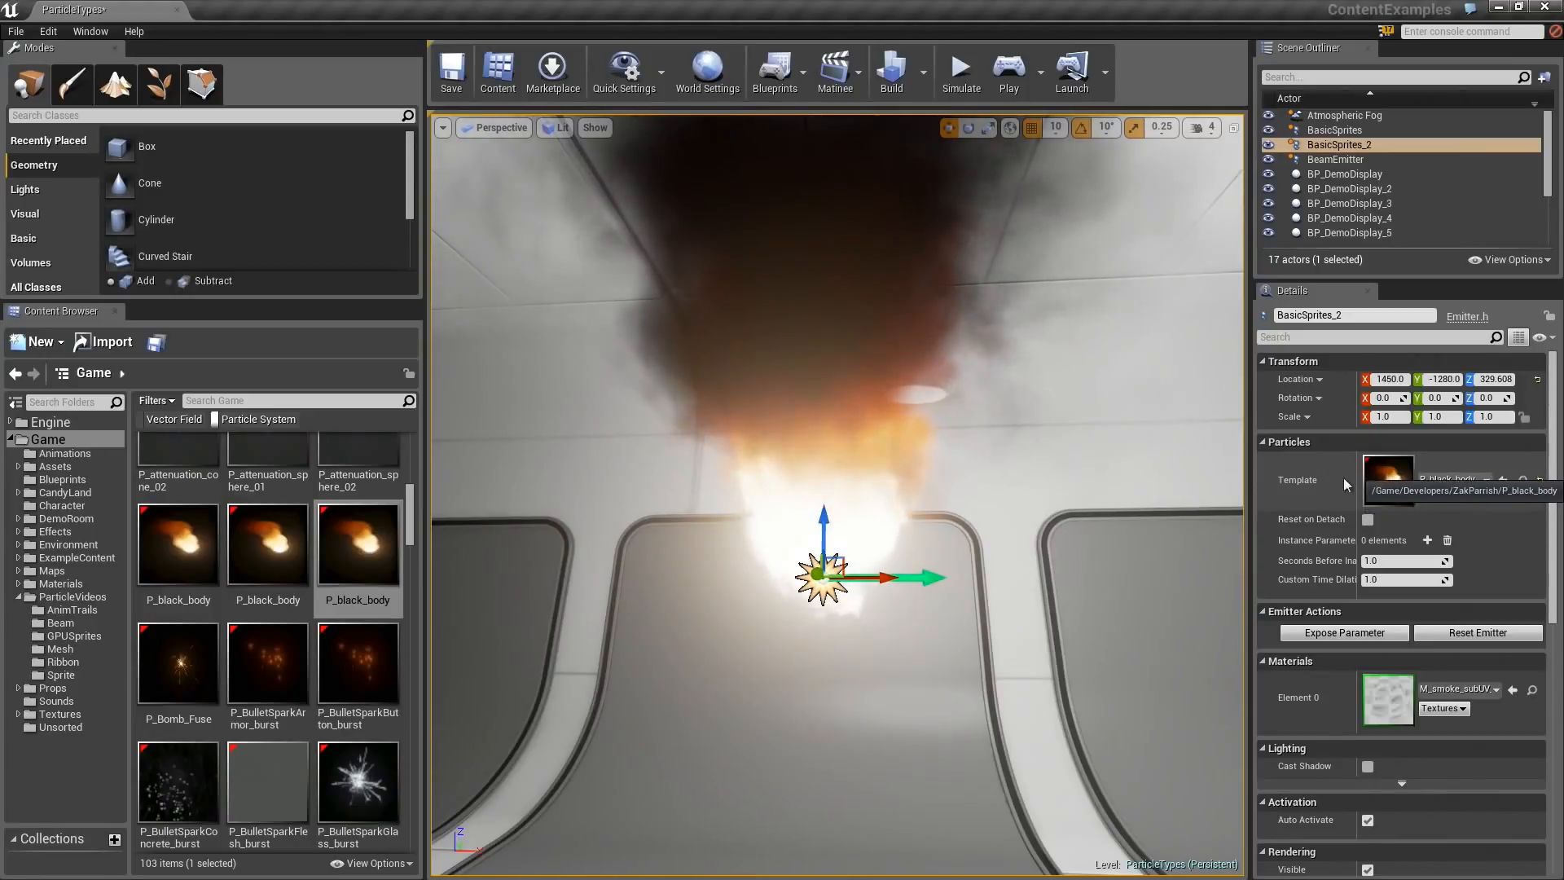
Save all changes and cancel the asset check-out request
{"action": "right_click_drag", "start_coordinate": [1033, 604], "coordinate": [1027, 616]}
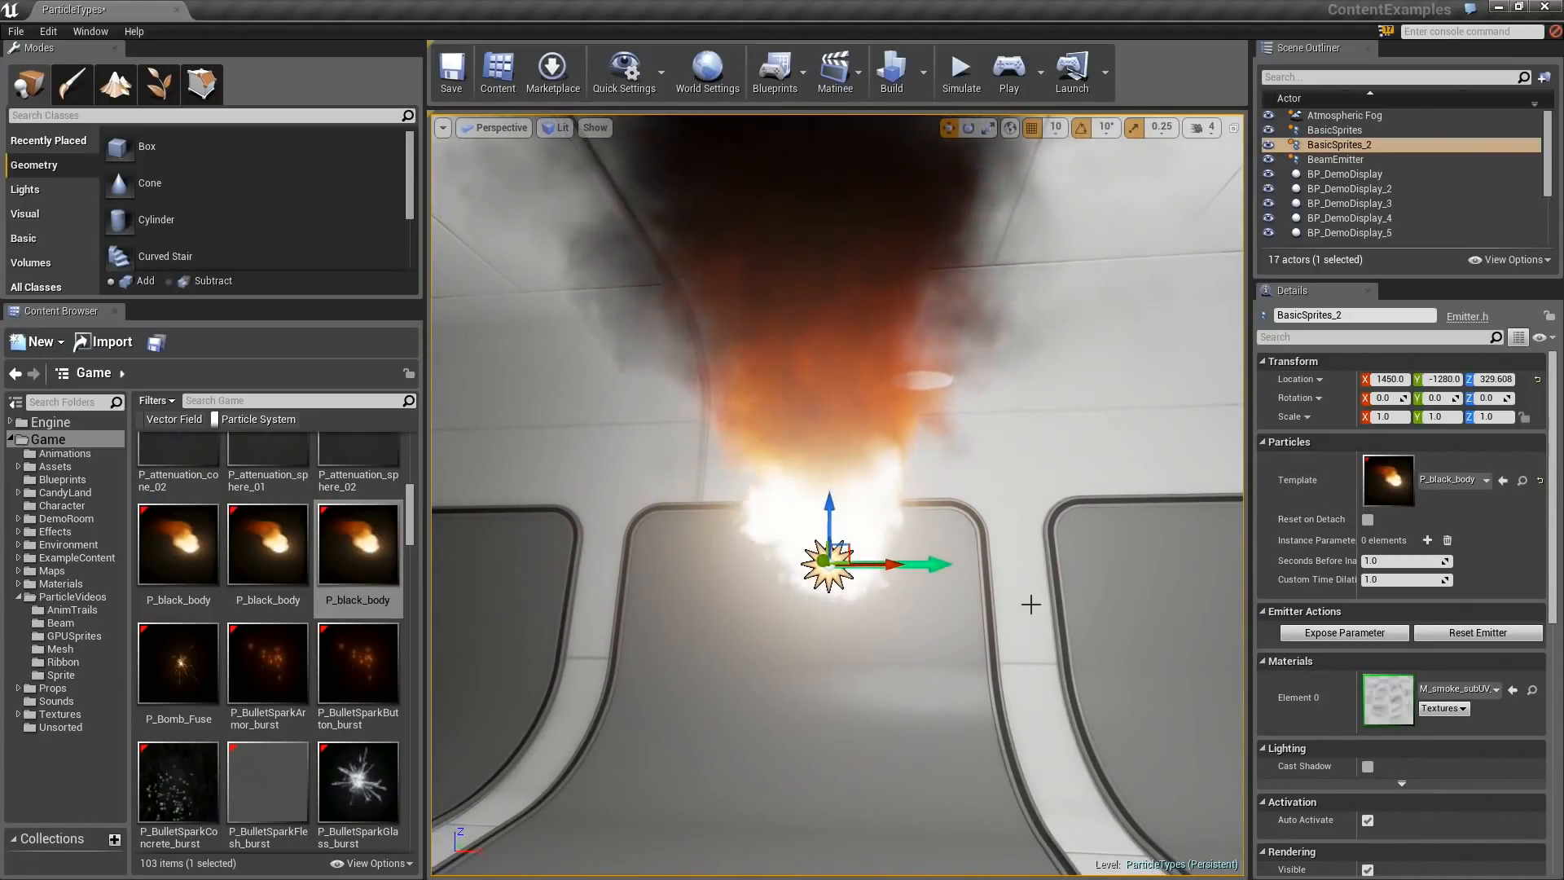
{"action": "key", "text": "ctrl+shift+s"}
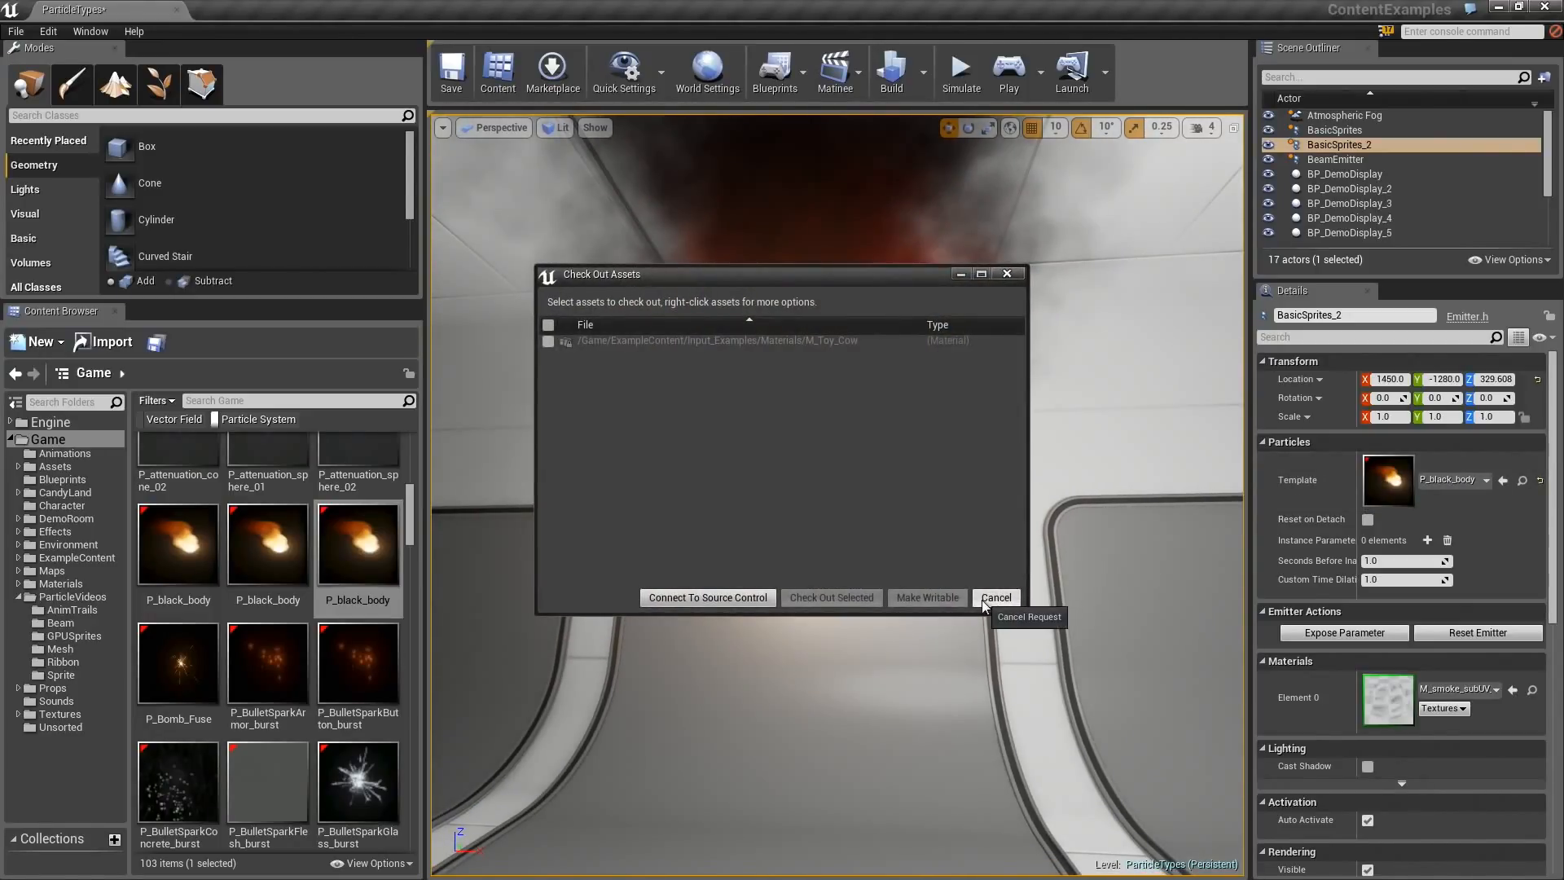
{"action": "left_click", "coordinate": [1010, 603]}
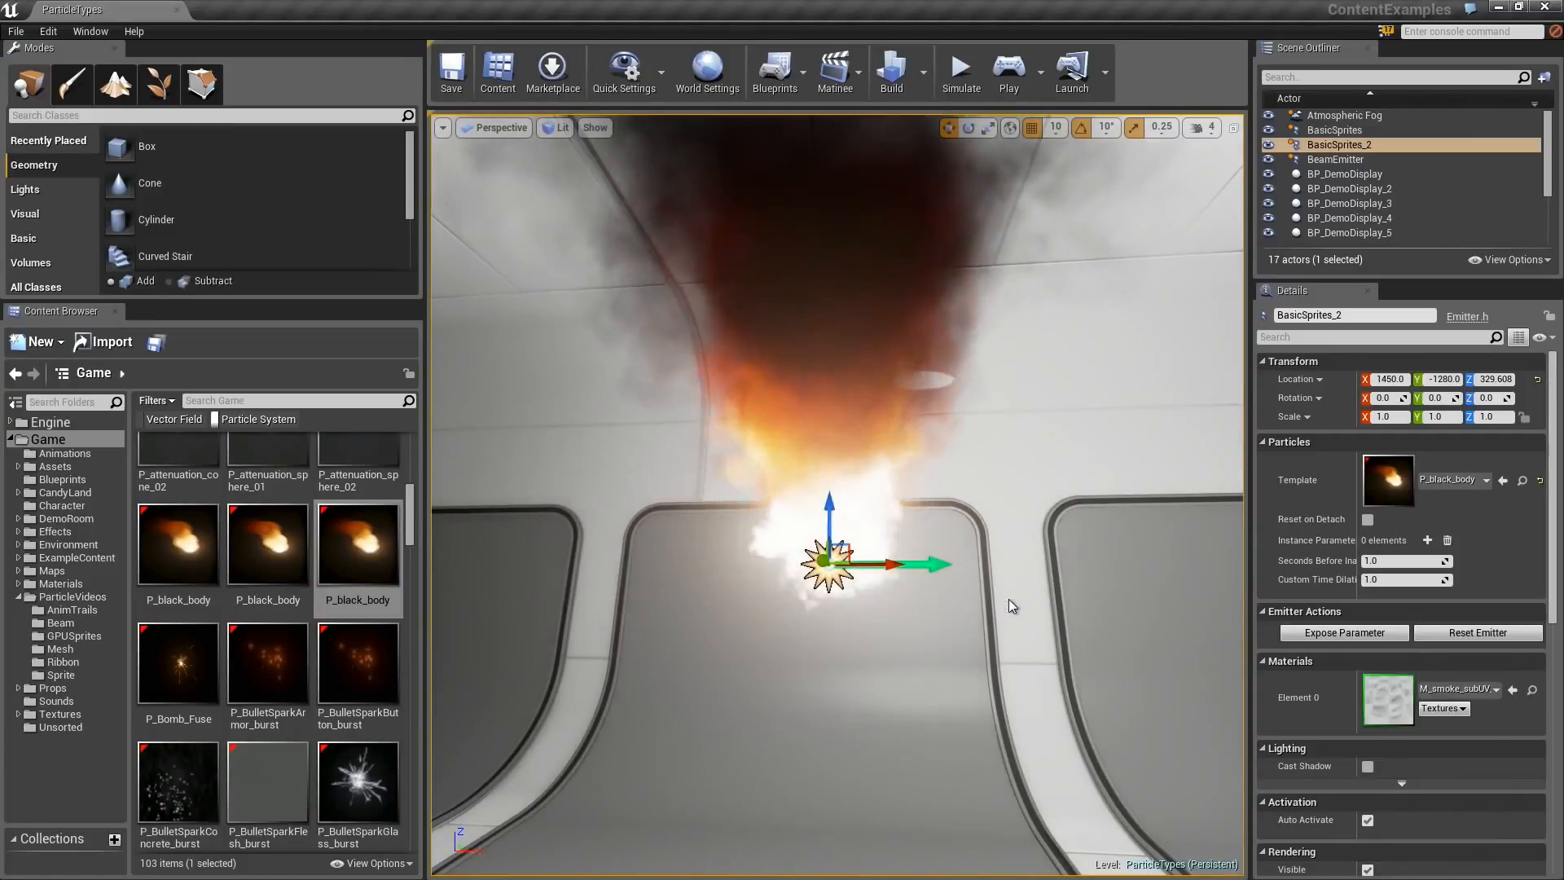
Assign the GPUSprites particle system from the ParticleVideos/GPUSprites folder as the emitter's template
{"action": "right_click_drag", "start_coordinate": [980, 617], "coordinate": [950, 549]}
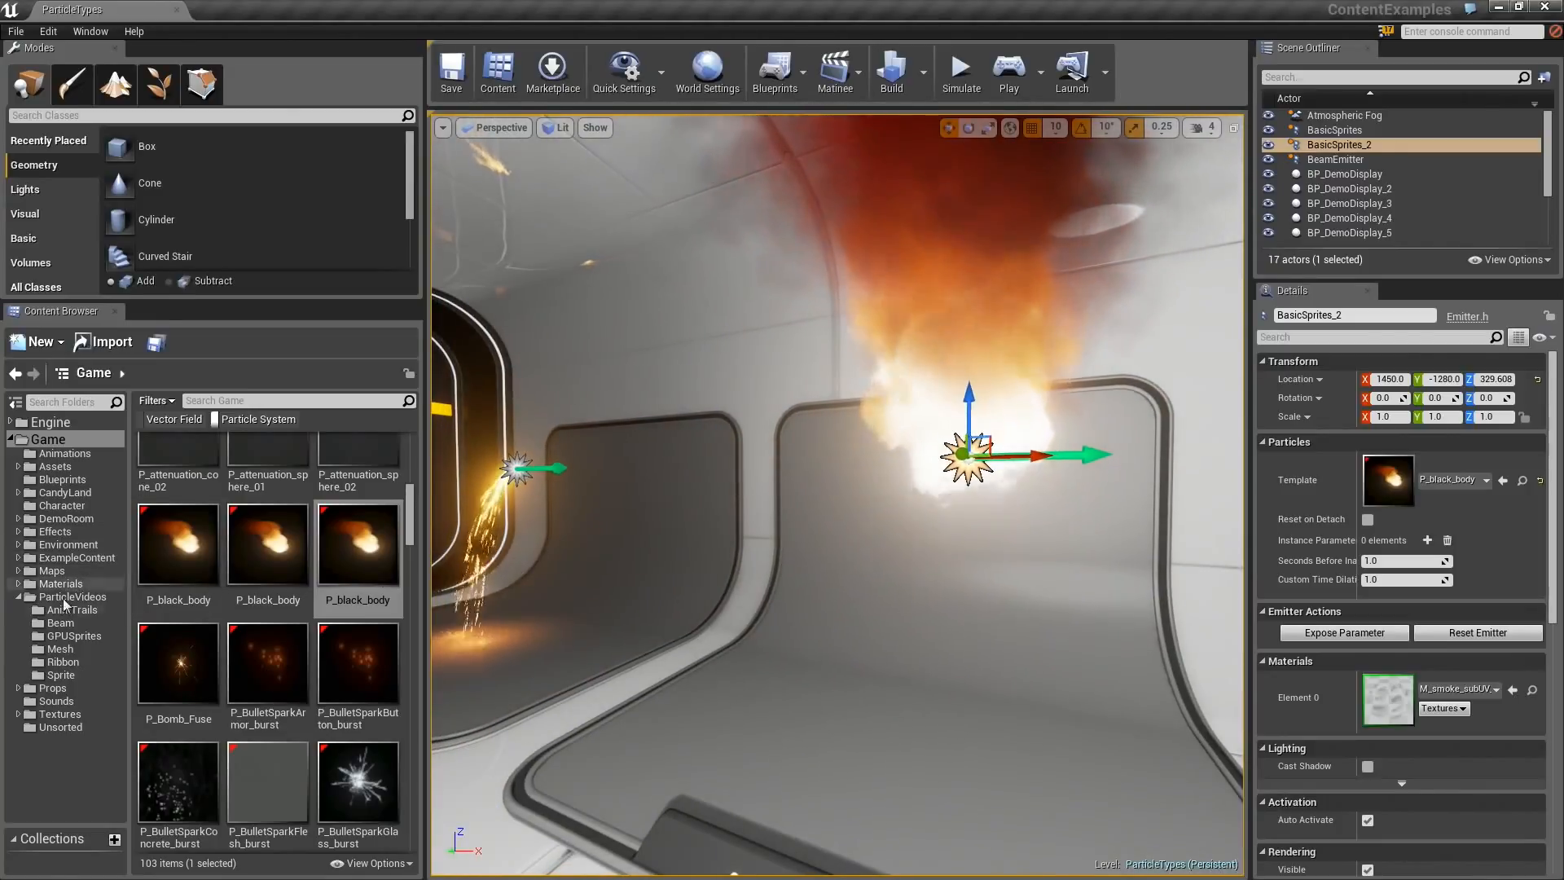
{"action": "left_click", "coordinate": [74, 636]}
{"action": "left_click_drag", "start_coordinate": [175, 477], "coordinate": [1420, 507]}
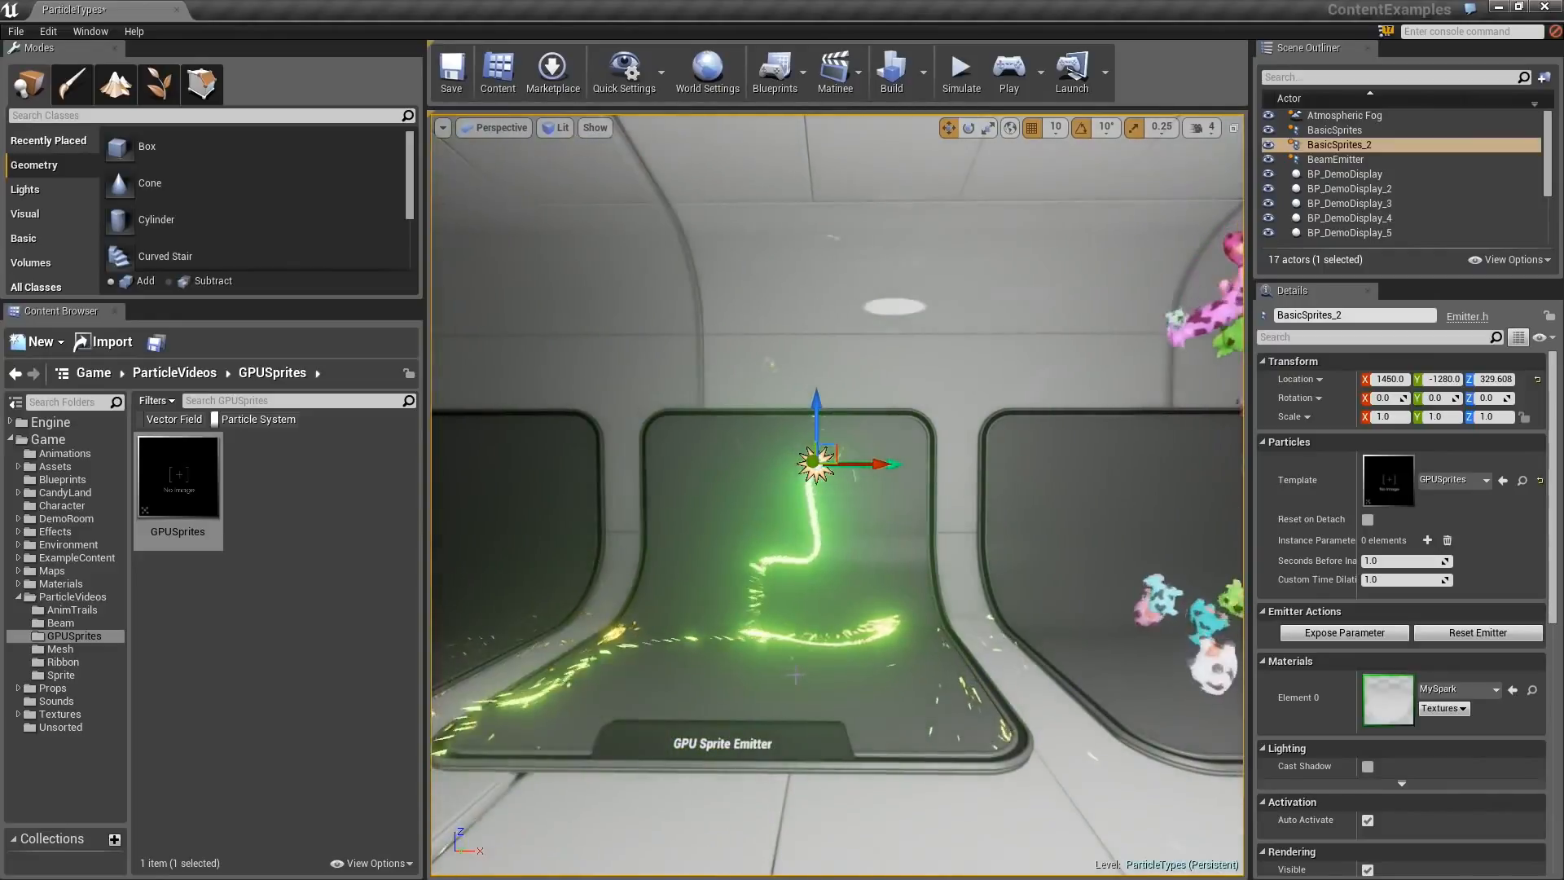
{"action": "mouse_move", "coordinate": [177, 479]}
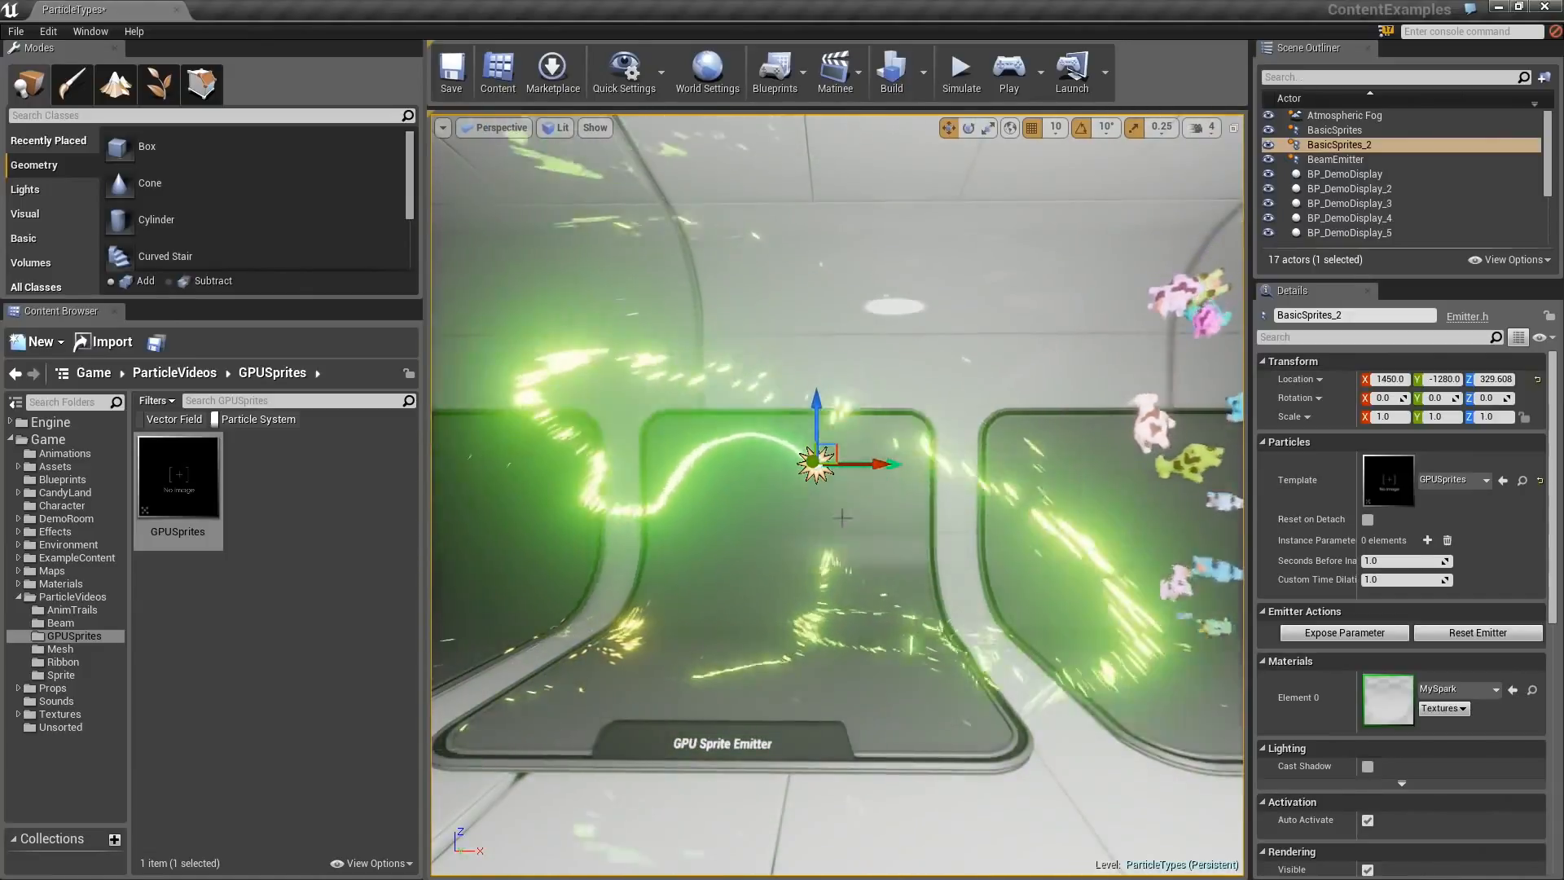
{"action": "right_click_drag", "start_coordinate": [845, 507], "coordinate": [886, 505]}
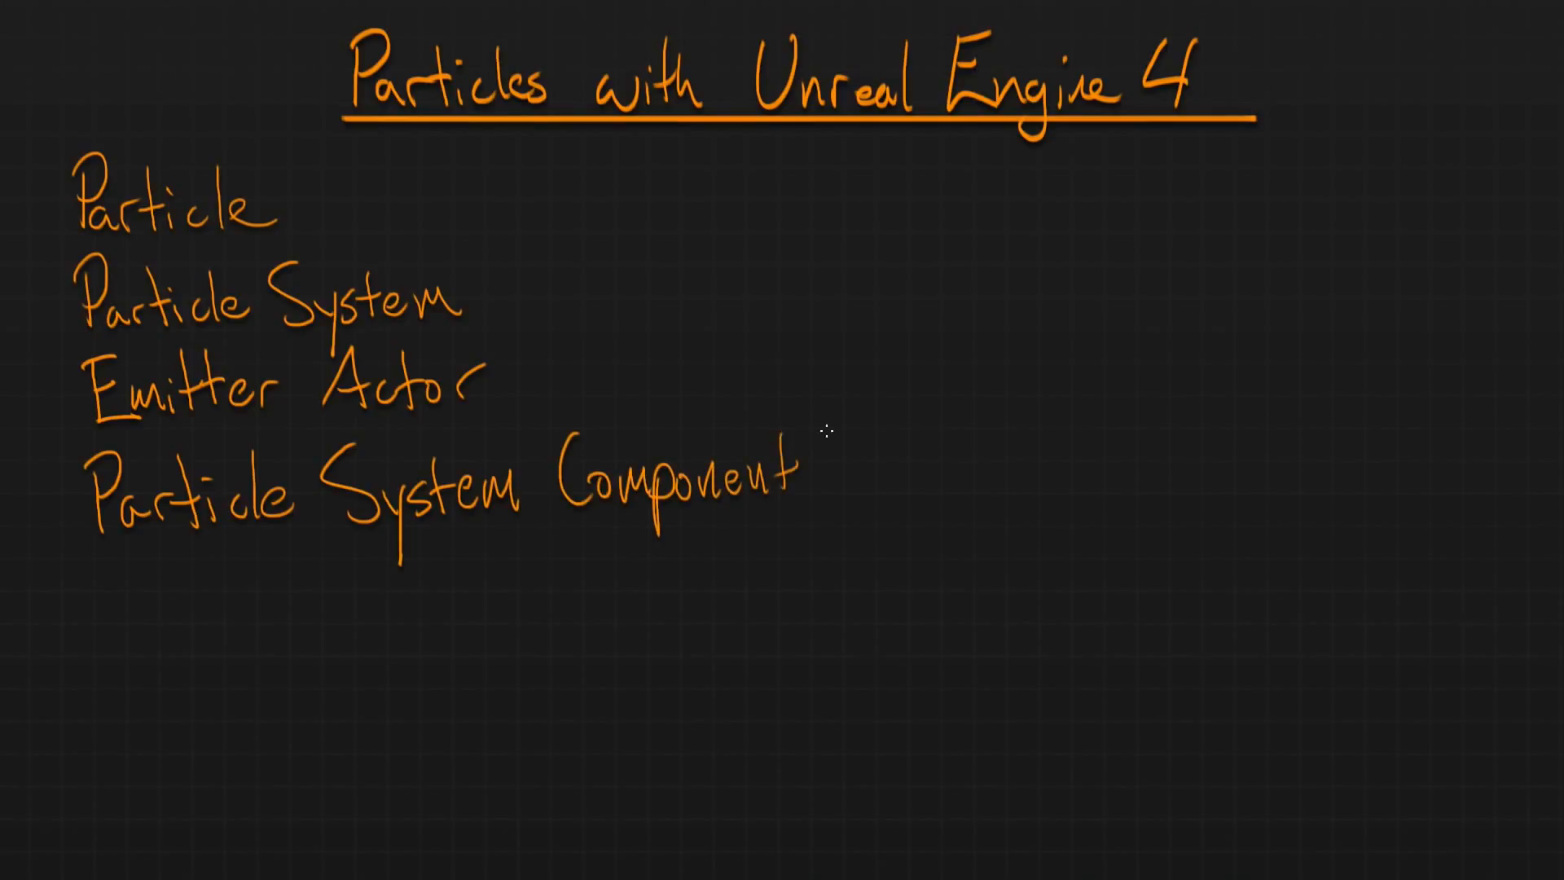
Switch back to Unreal Editor and show all contents of the ParticleVideos folder without the Particle System filter
{"action": "key", "text": "alt+Tab"}
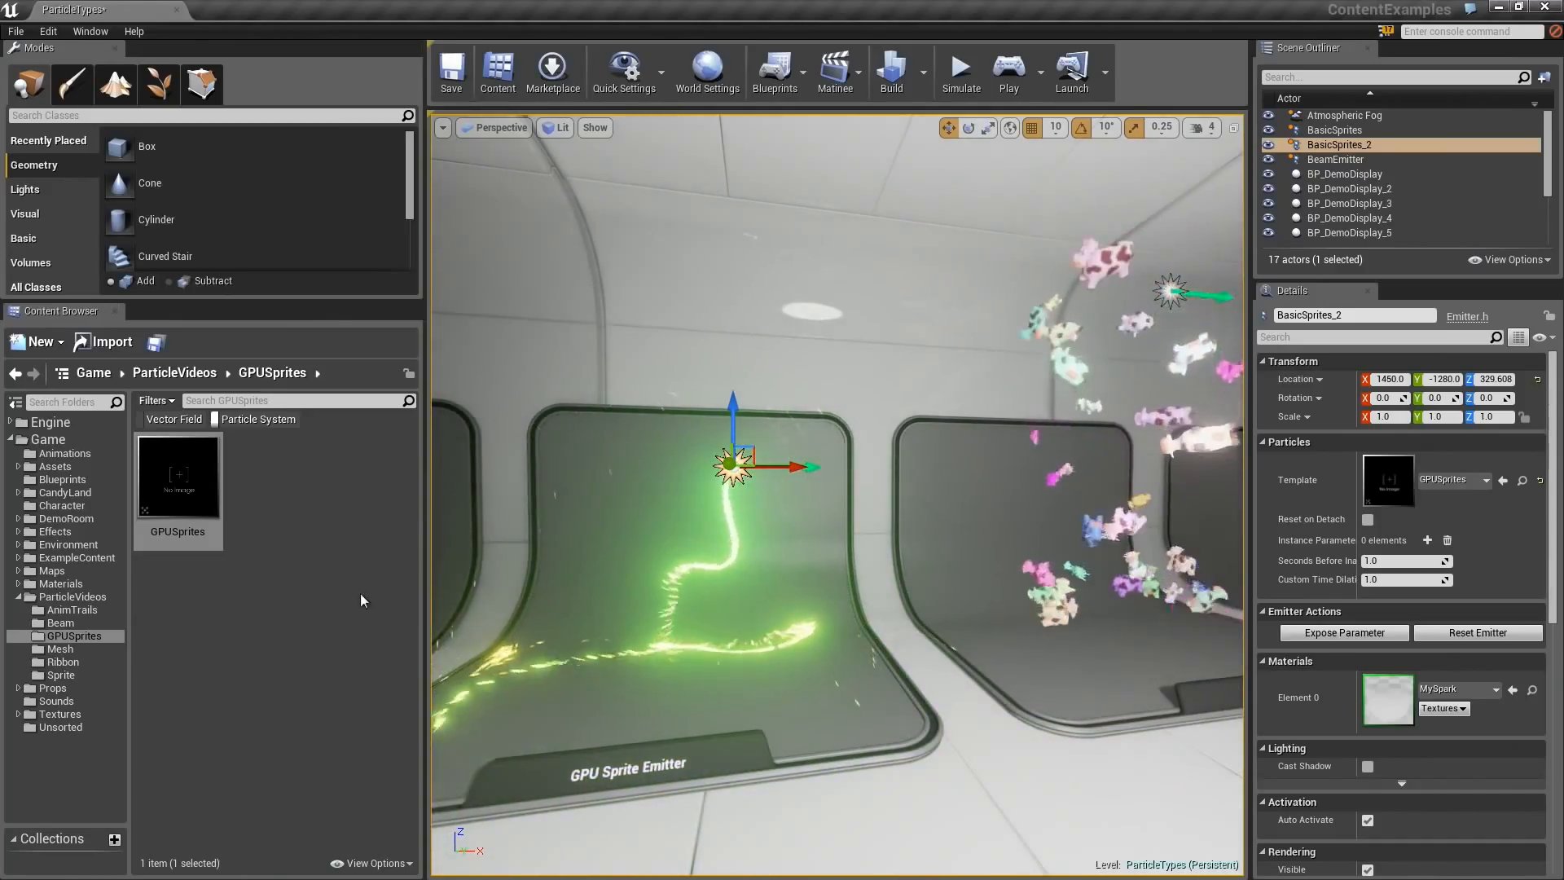
{"action": "left_click", "coordinate": [72, 597]}
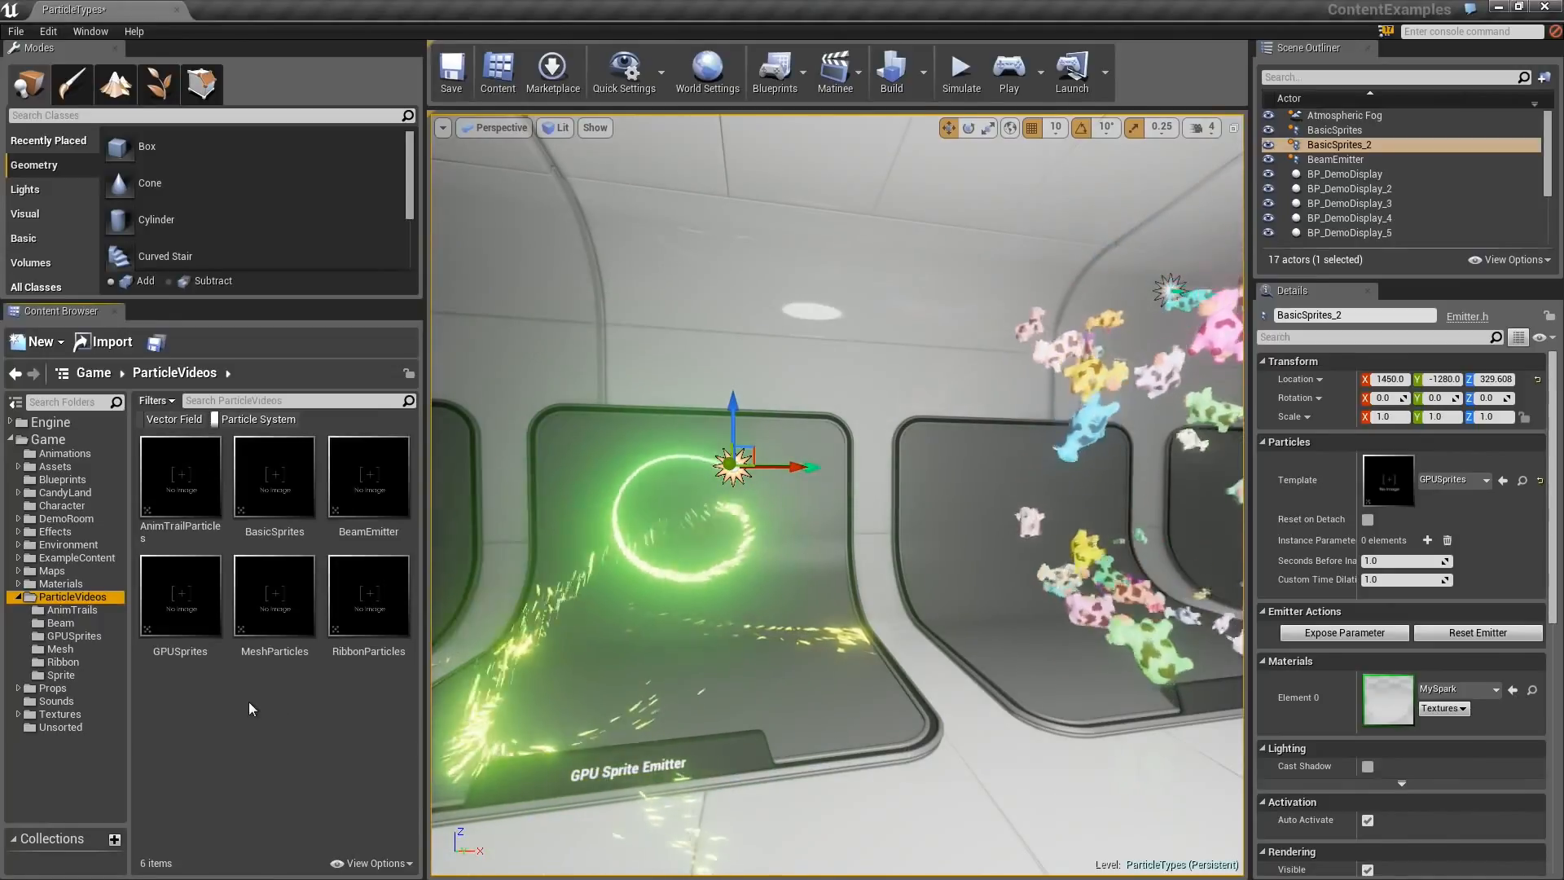
{"action": "left_click", "coordinate": [215, 419]}
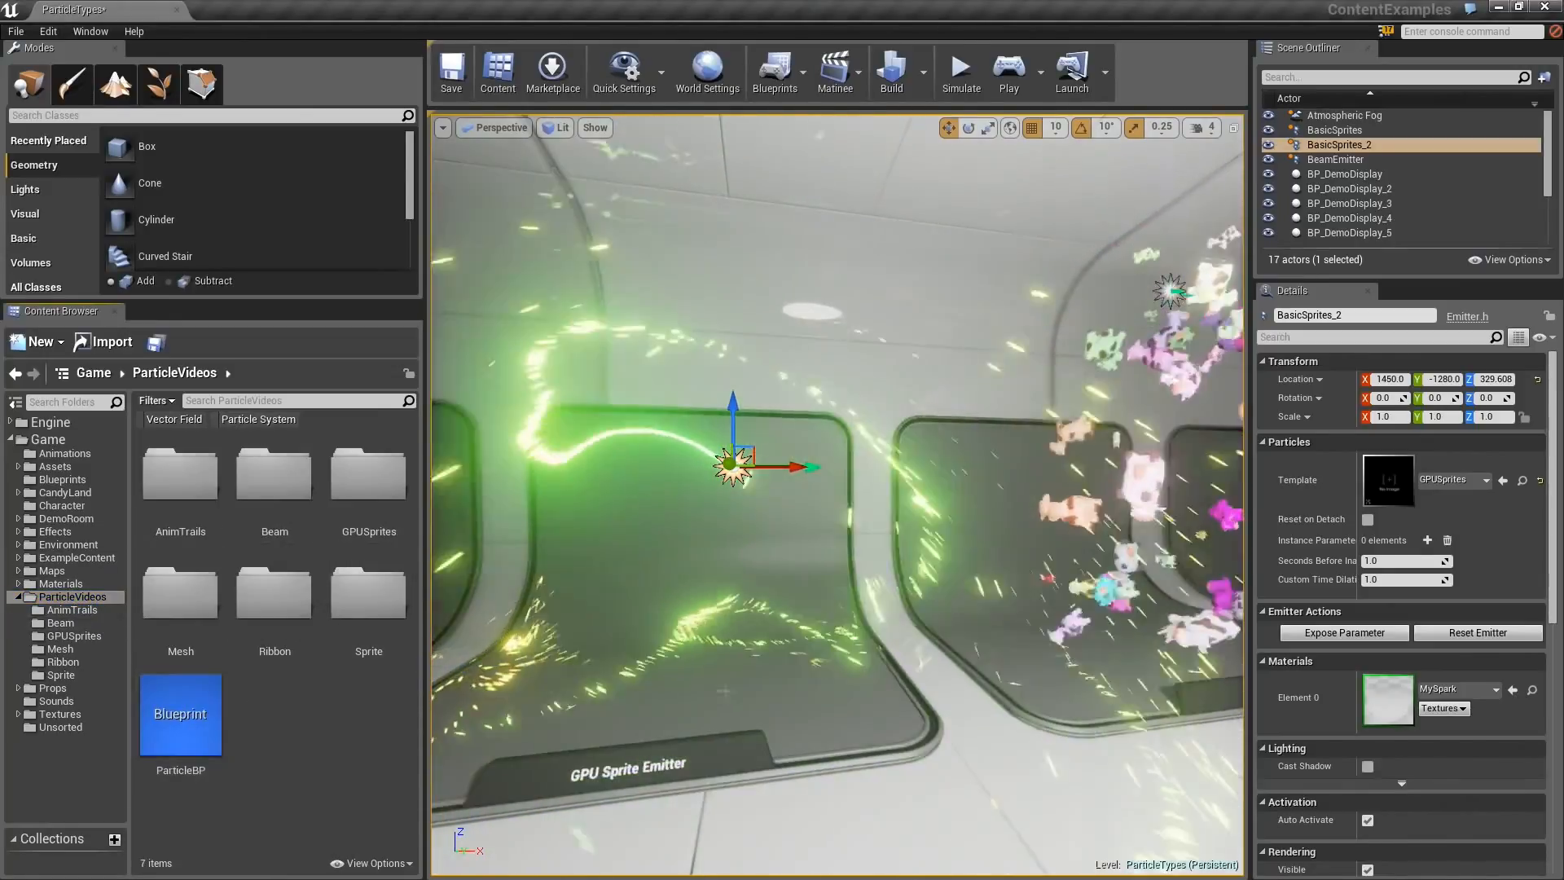
Place a ParticleBP Blueprint in the room corner beside the Unreal Engine 4 sign, and clear the selection
{"action": "right_click_drag", "start_coordinate": [700, 554], "coordinate": [1051, 558]}
{"action": "key", "text": "w"}
{"action": "right_click_drag", "start_coordinate": [553, 617], "coordinate": [629, 616]}
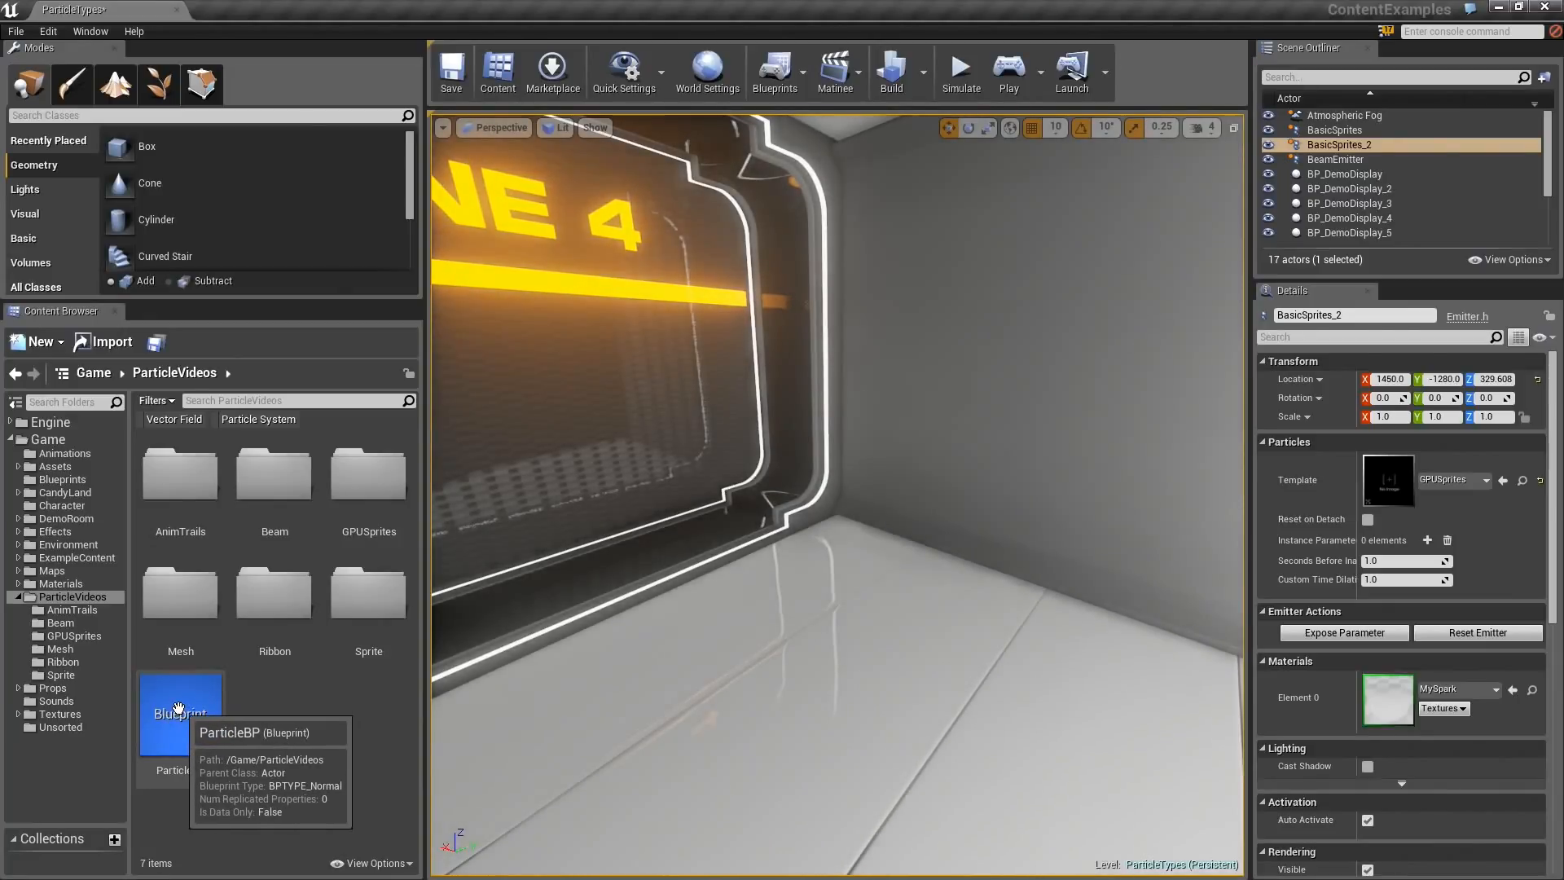
{"action": "left_click_drag", "start_coordinate": [179, 708], "coordinate": [972, 610]}
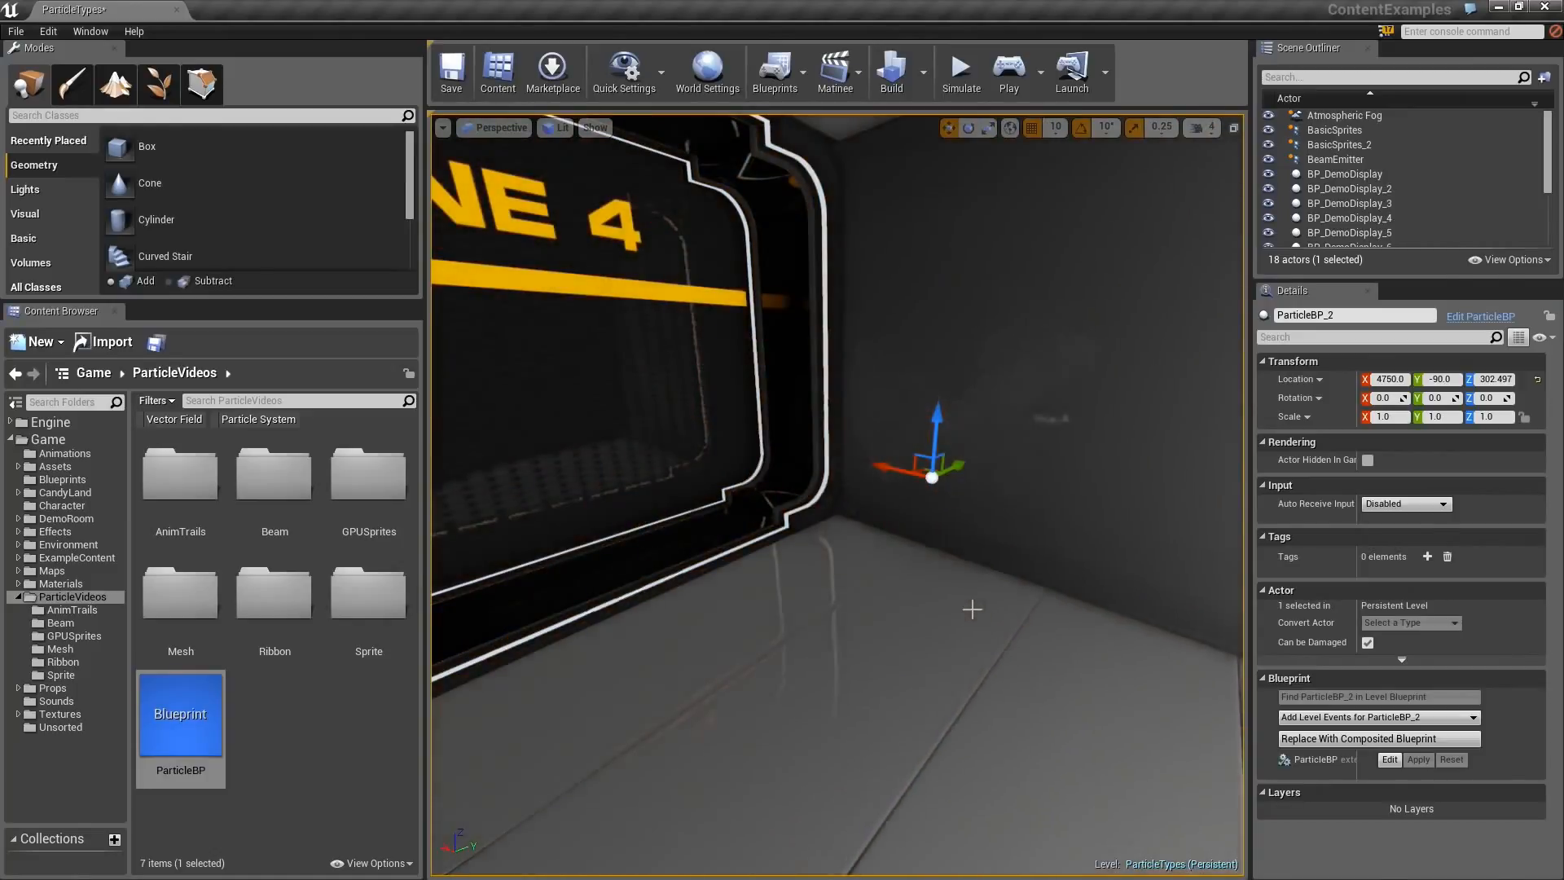
{"action": "right_click_drag", "start_coordinate": [972, 610], "coordinate": [937, 607]}
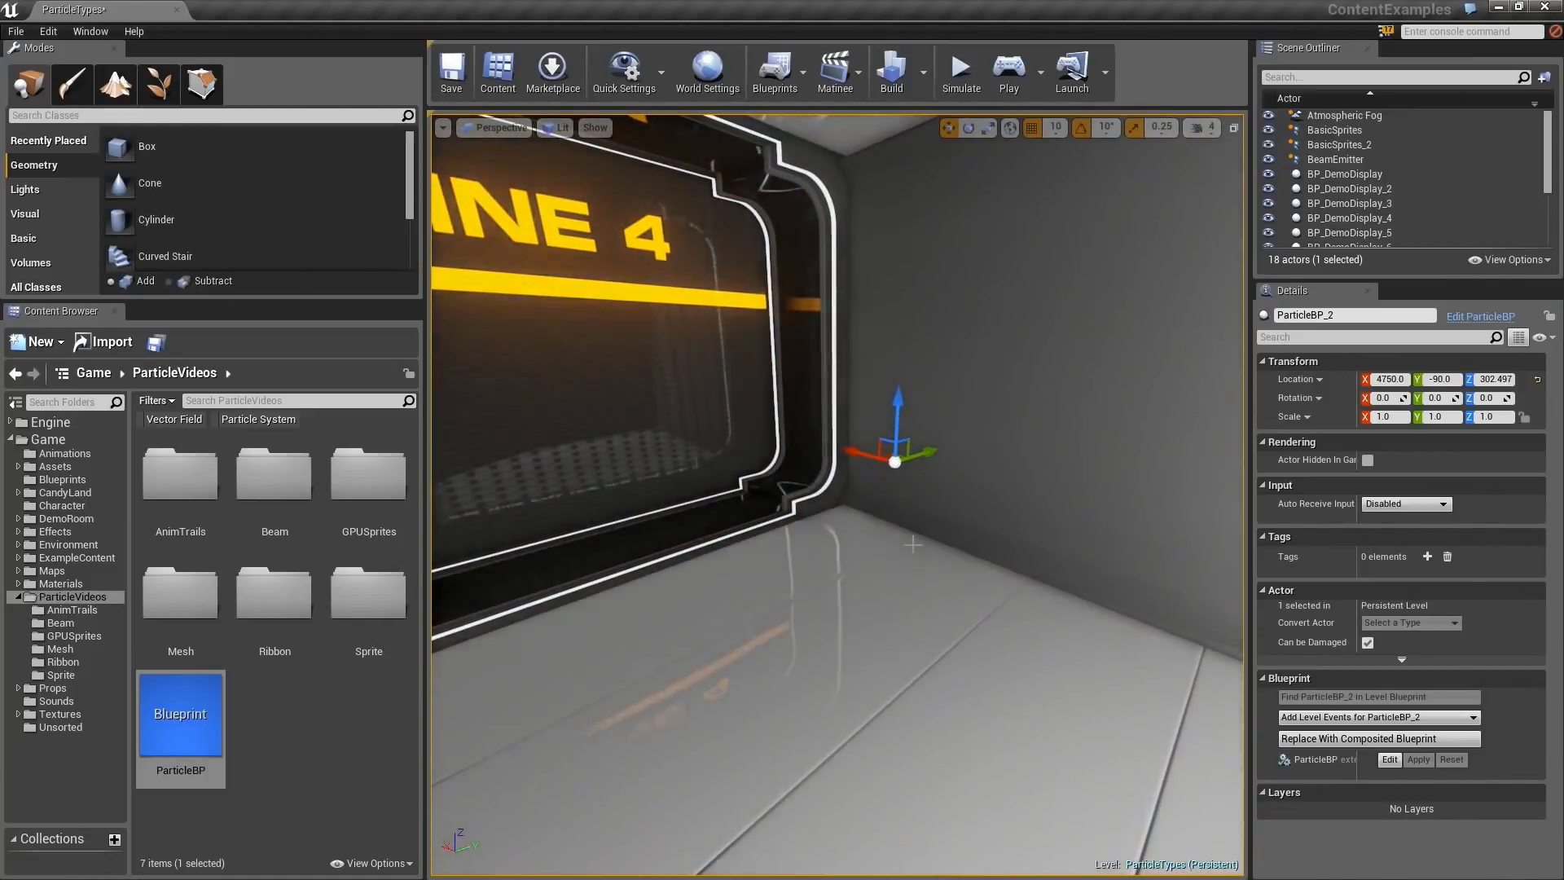
{"action": "key", "text": "Escape"}
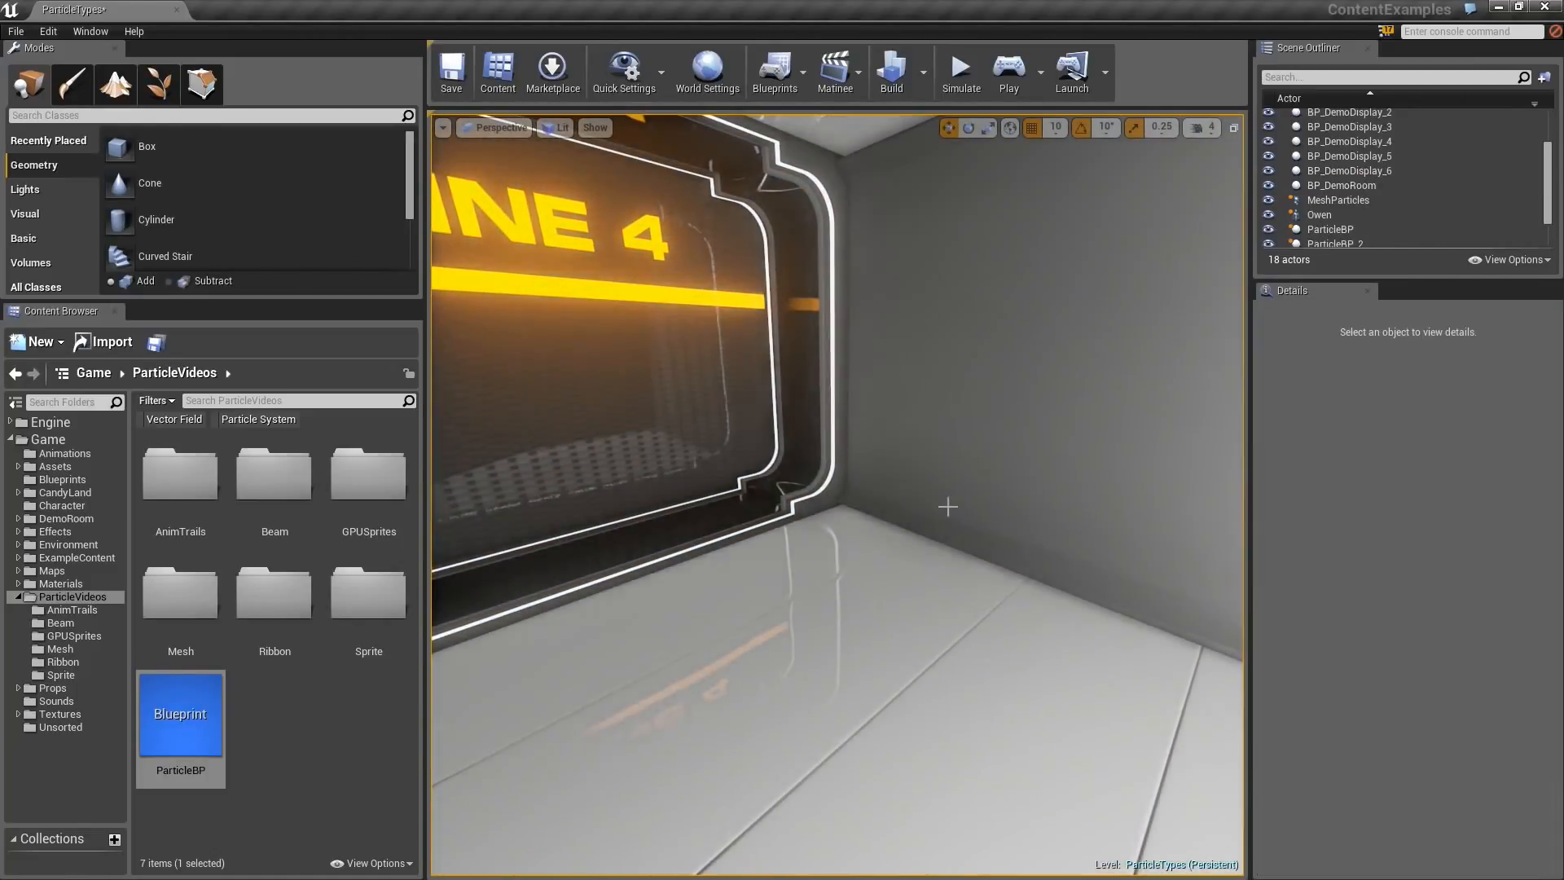
Simulate the level and show the ParticleBP event graph in a maximized Blueprint Editor window
{"action": "left_click", "coordinate": [963, 74]}
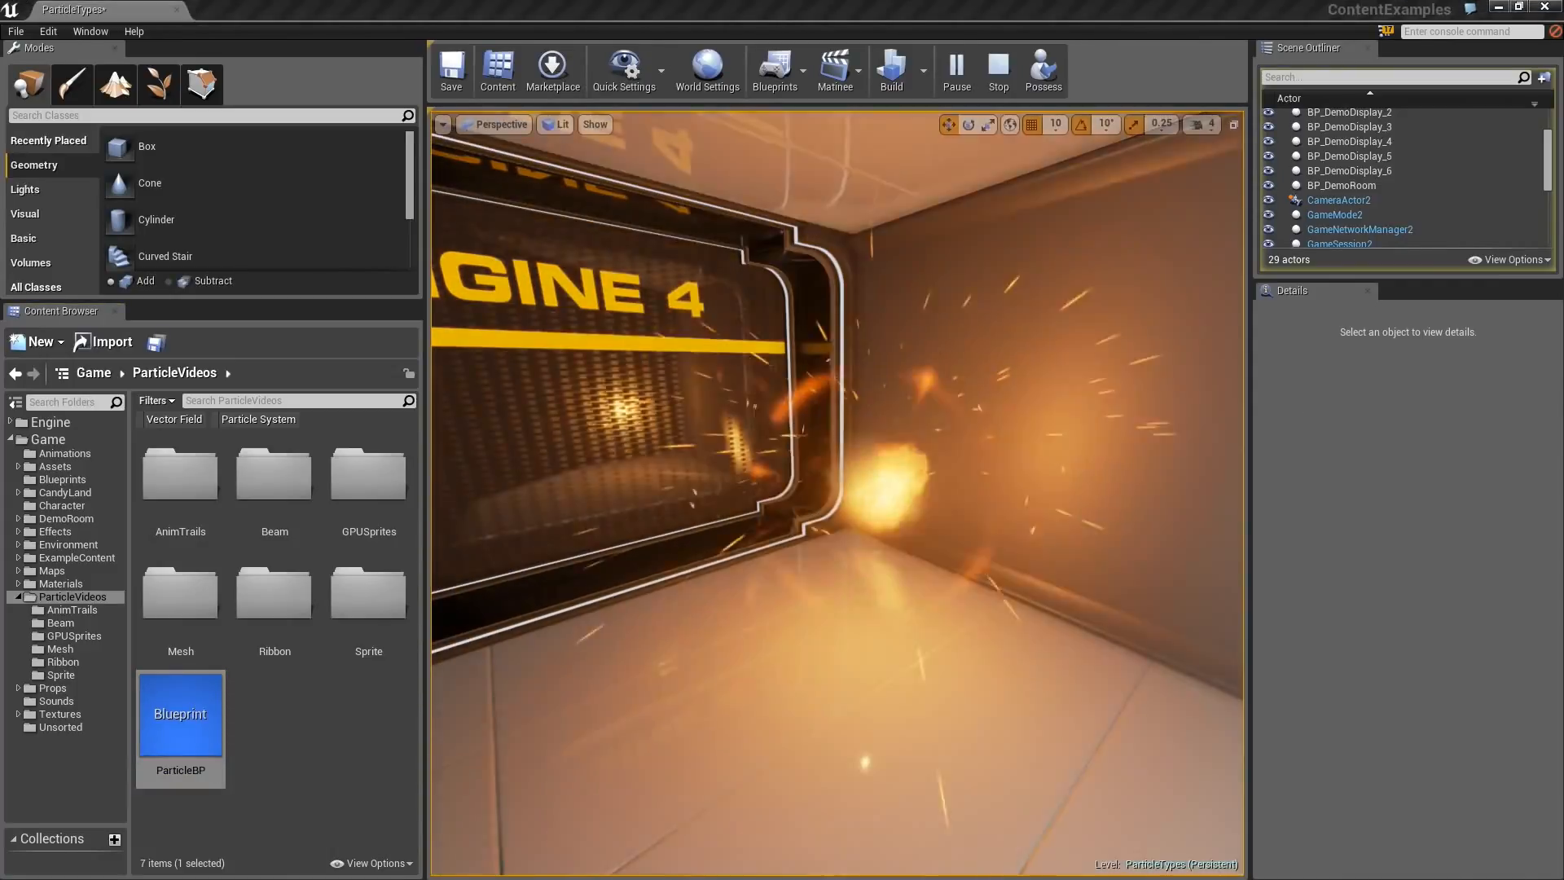
{"action": "left_click_drag", "start_coordinate": [1563, 81], "coordinate": [799, 52]}
{"action": "double_click", "coordinate": [798, 53]}
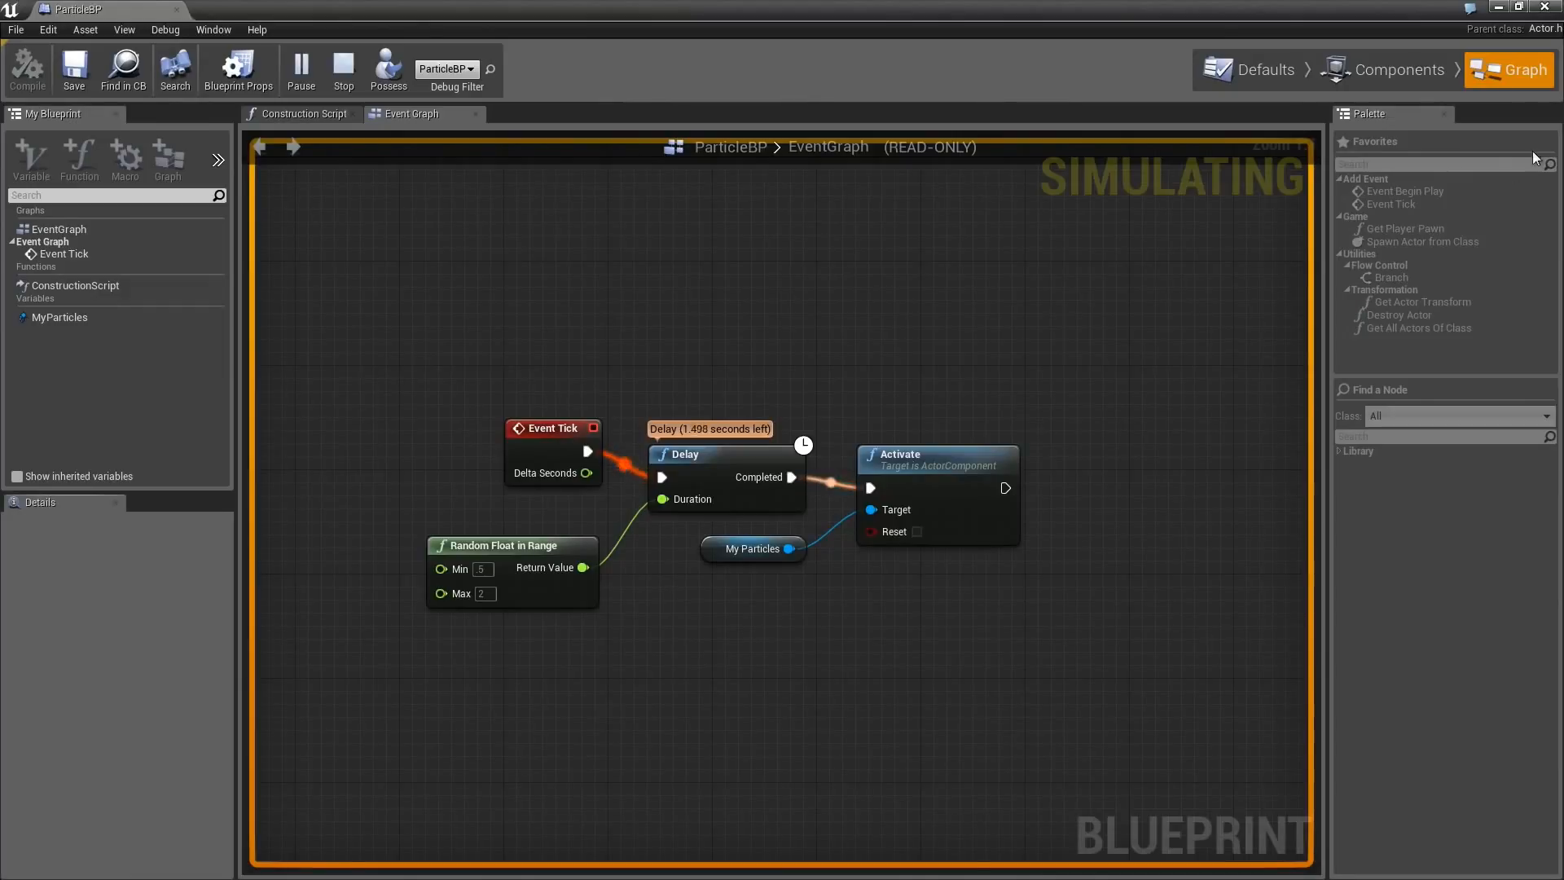
Show the ParticleBP Blueprint's components, select MyParticles, and search the addable component types for "part" without adding one
{"action": "left_click", "coordinate": [1413, 81]}
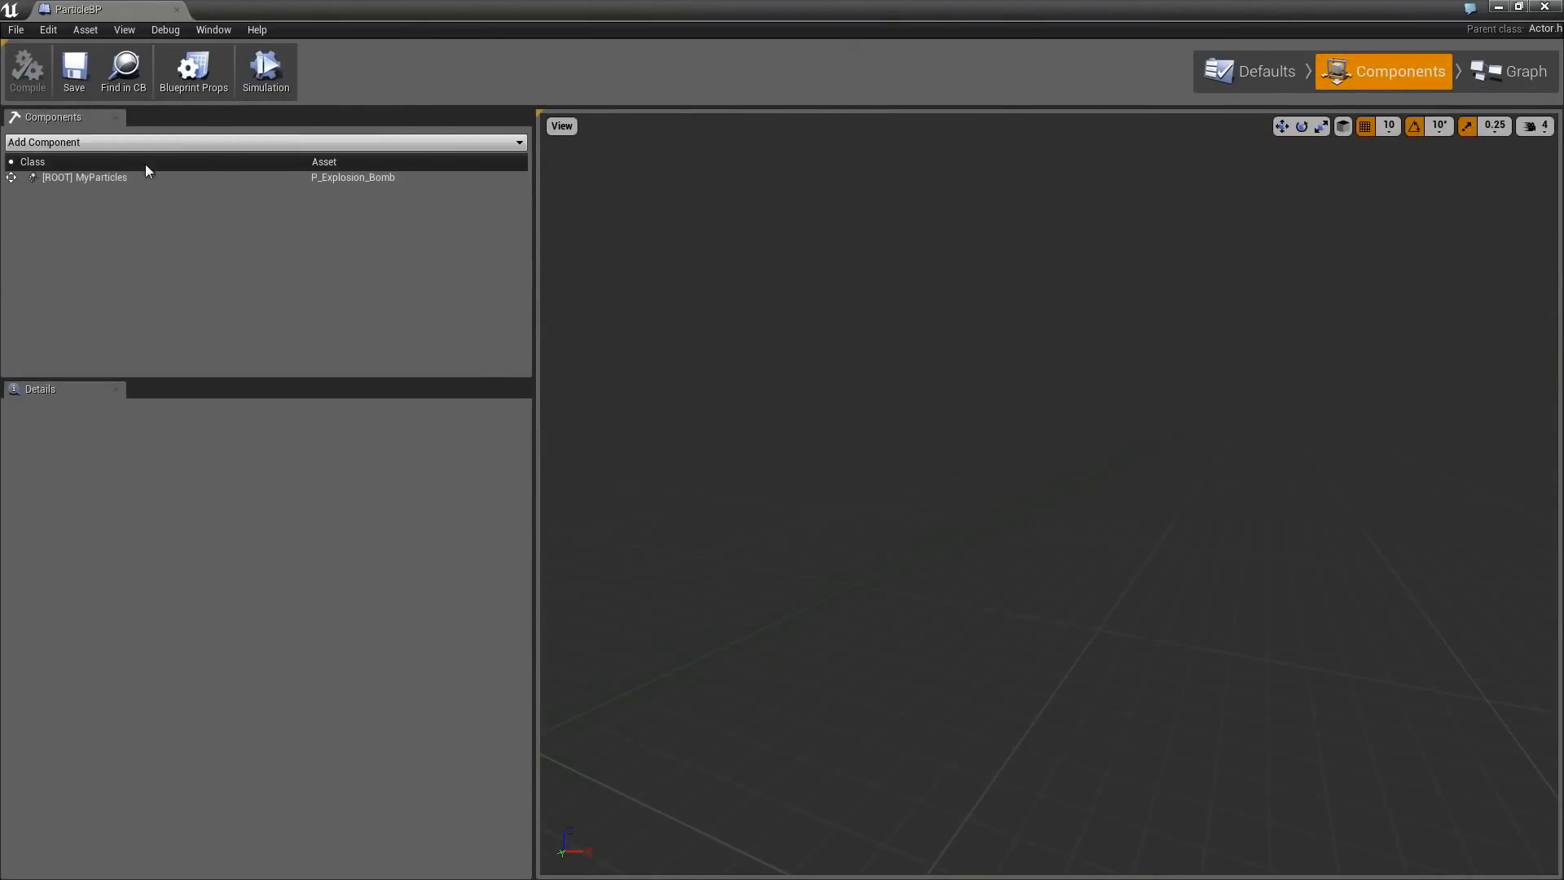
{"action": "left_click", "coordinate": [117, 179]}
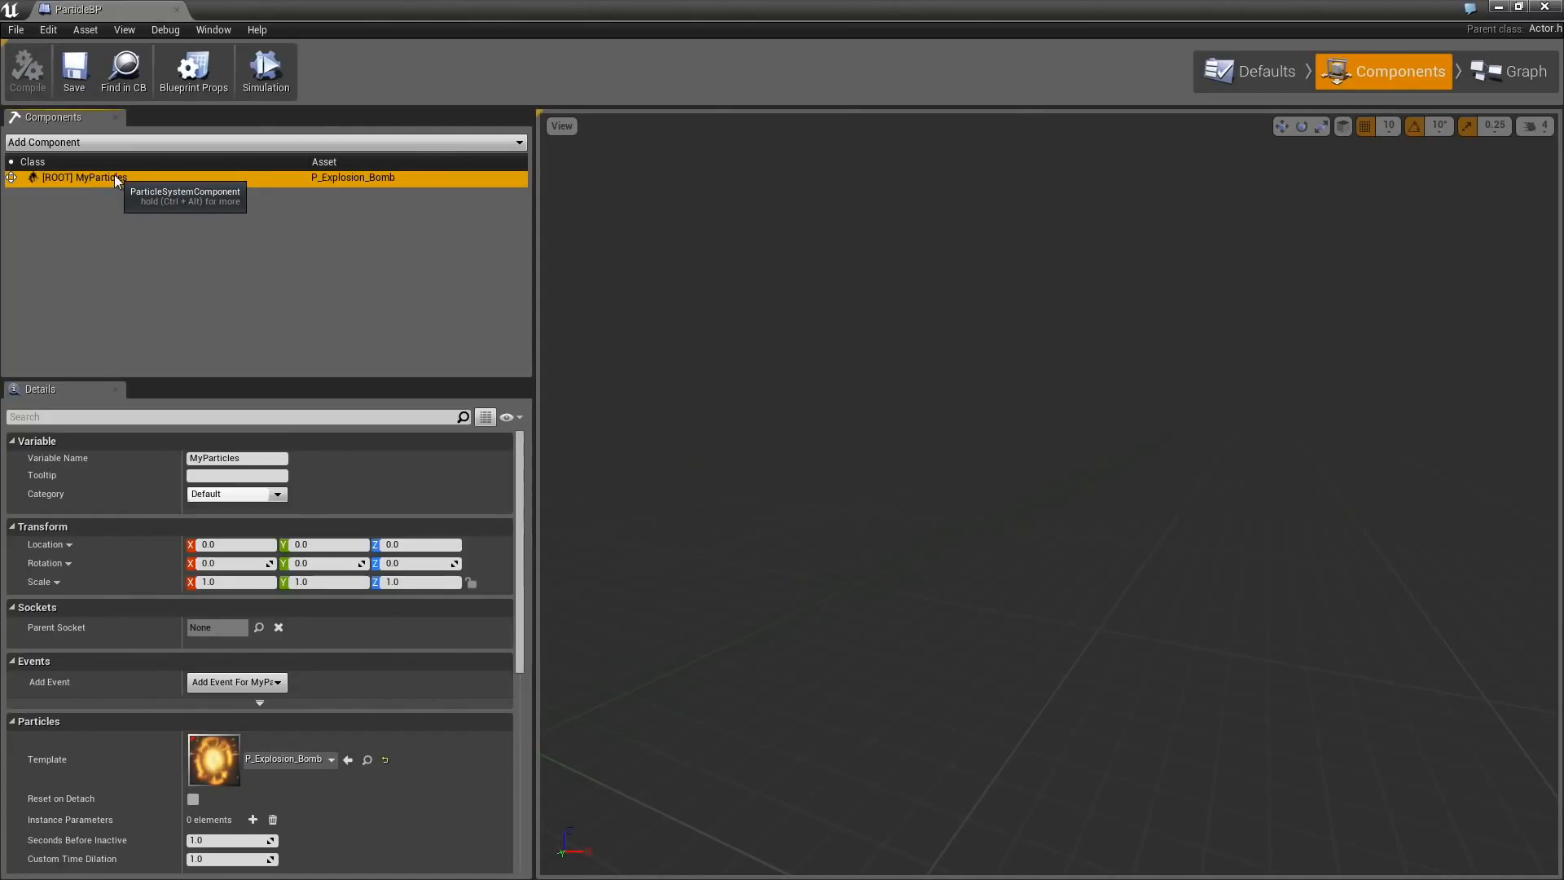
{"action": "left_click", "coordinate": [112, 142]}
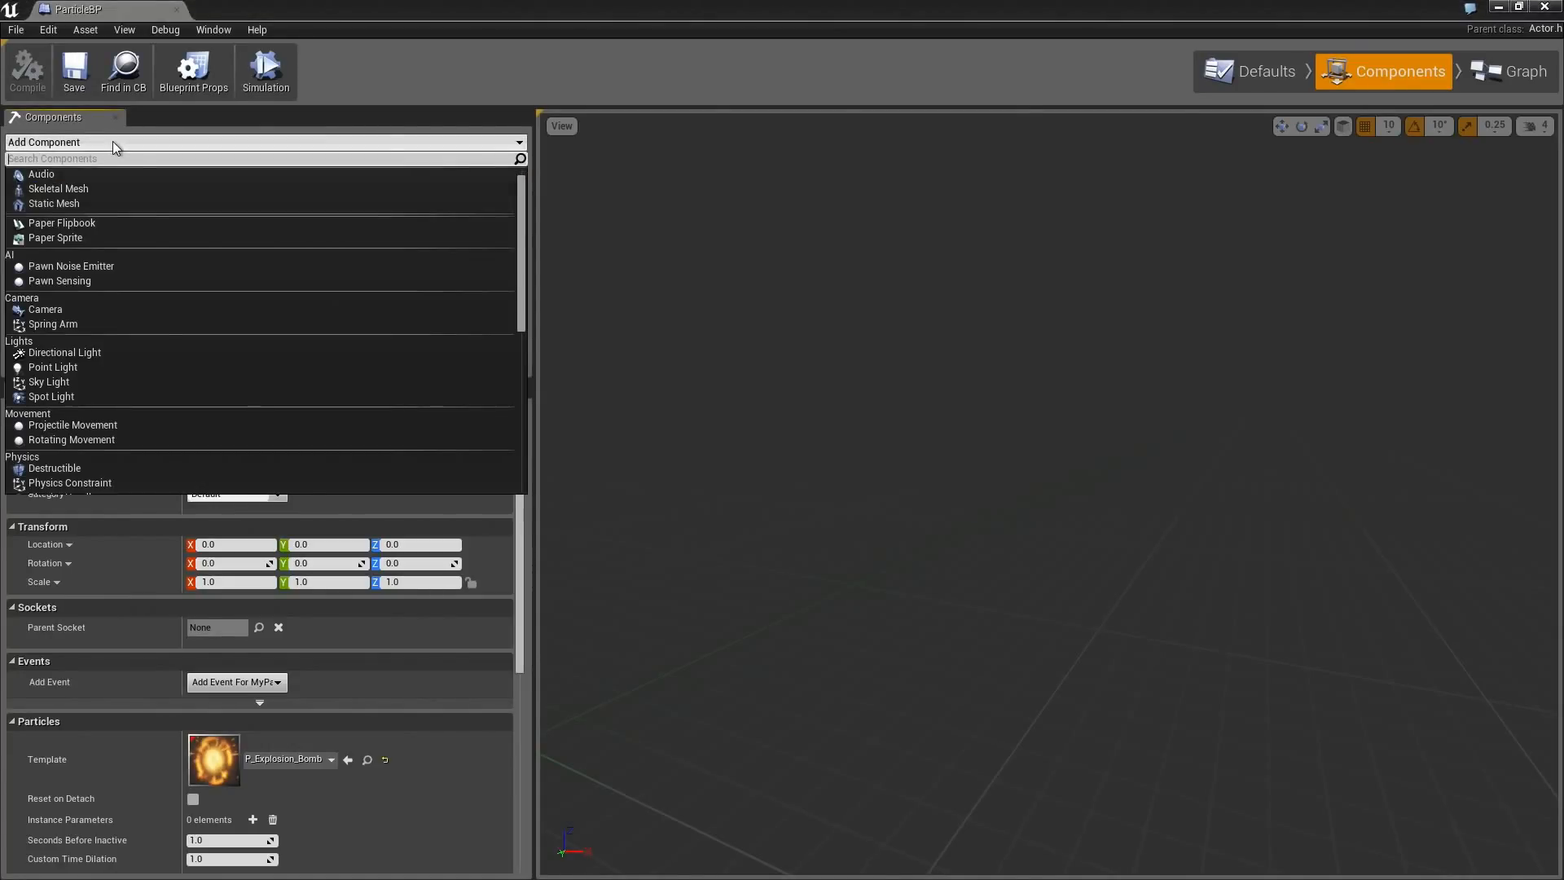
{"action": "type", "text": "part"}
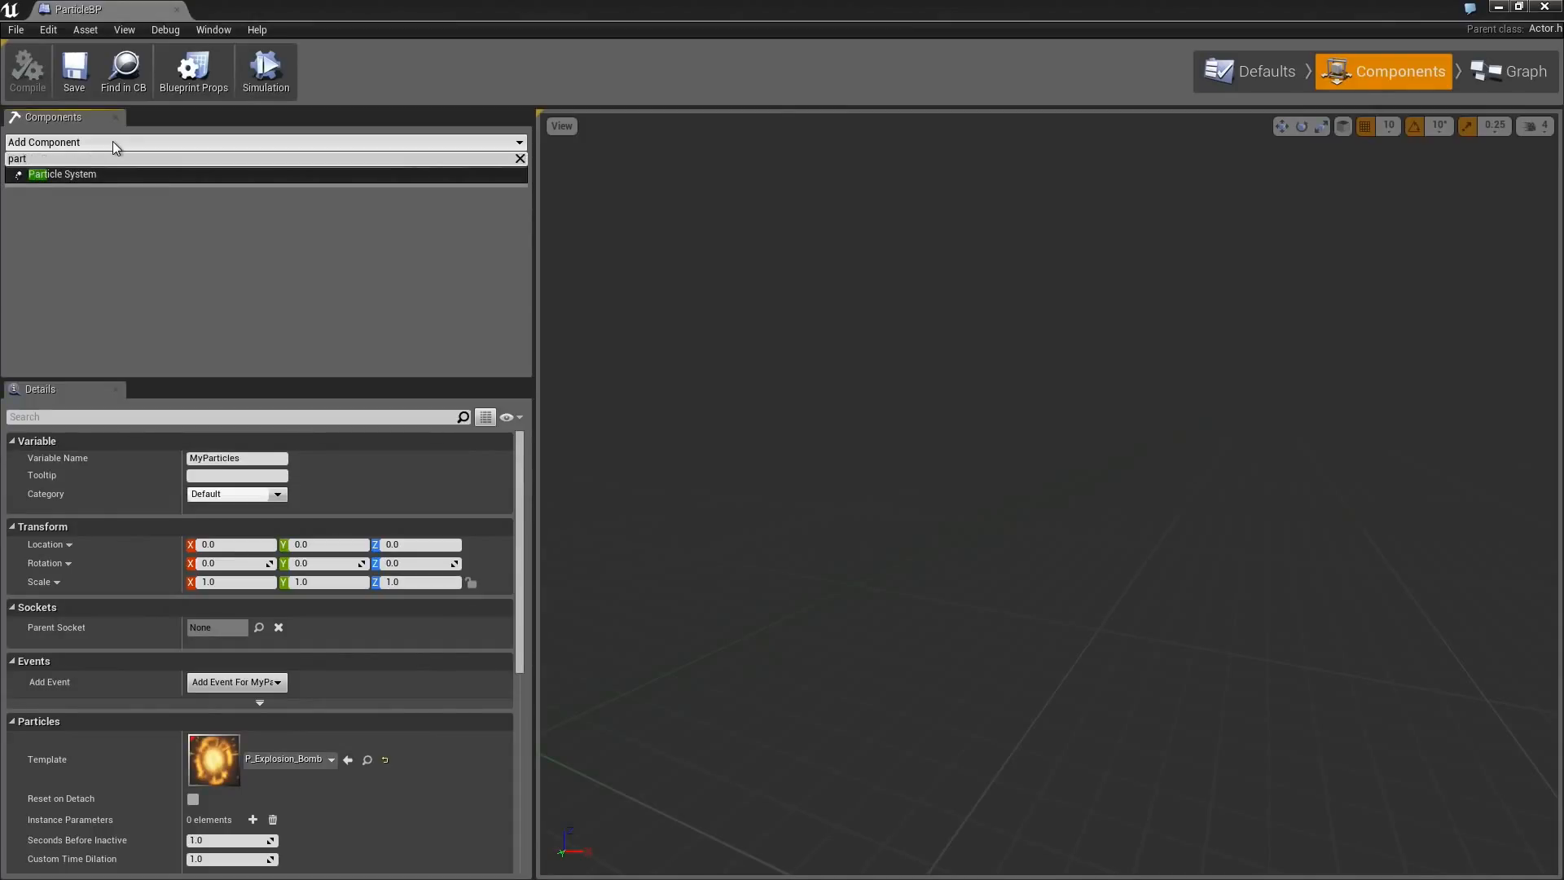
{"action": "left_click", "coordinate": [147, 248]}
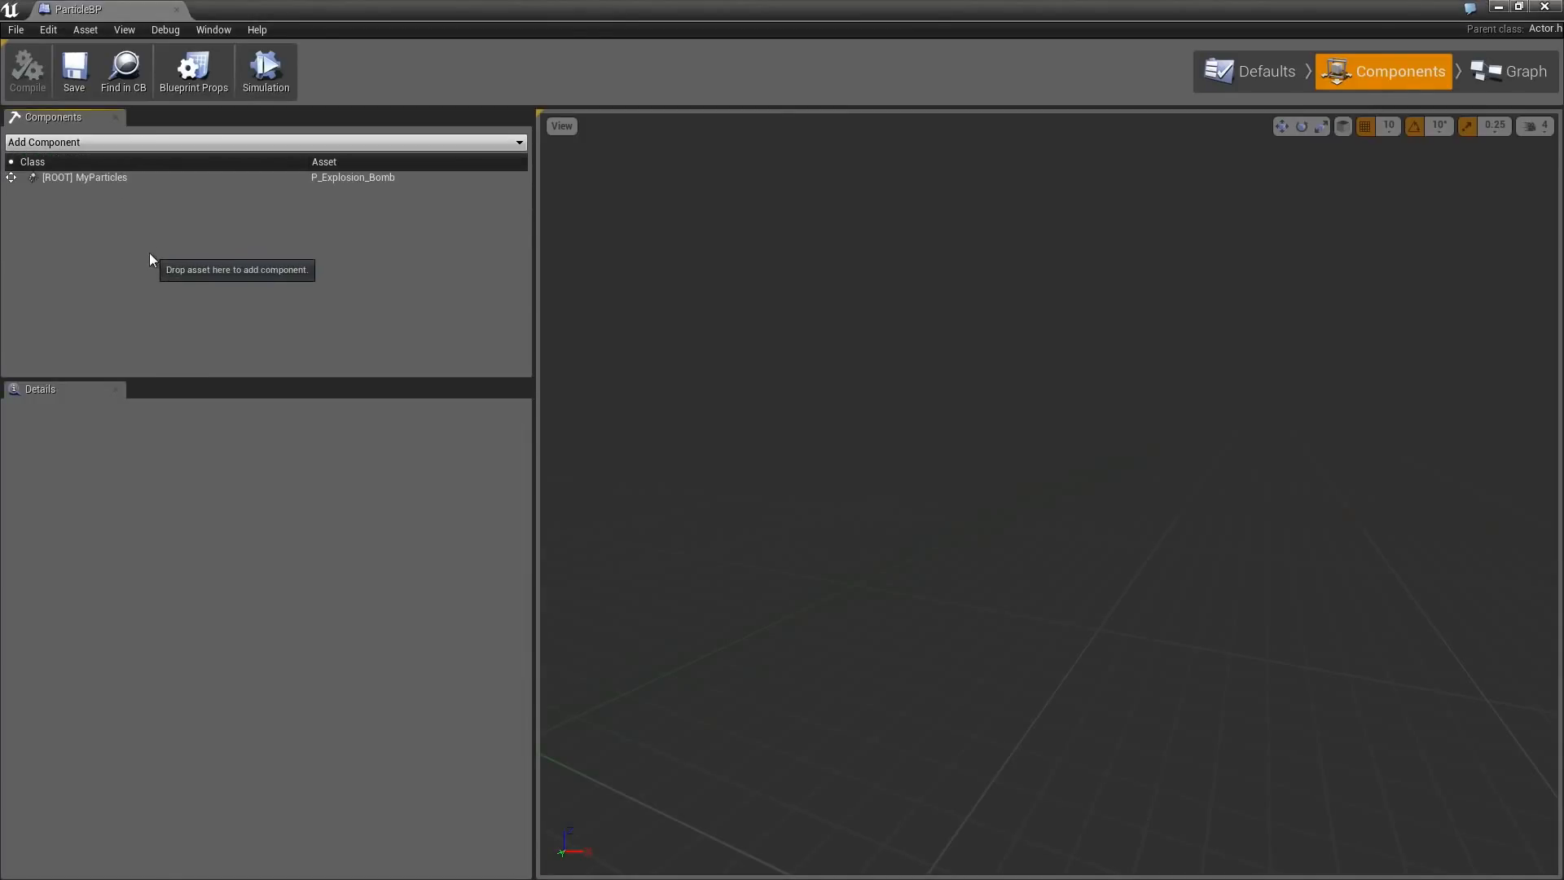
Examine the MyParticles component's particle template and emitter settings, and dismiss the company meeting alert
{"action": "left_click", "coordinate": [101, 179]}
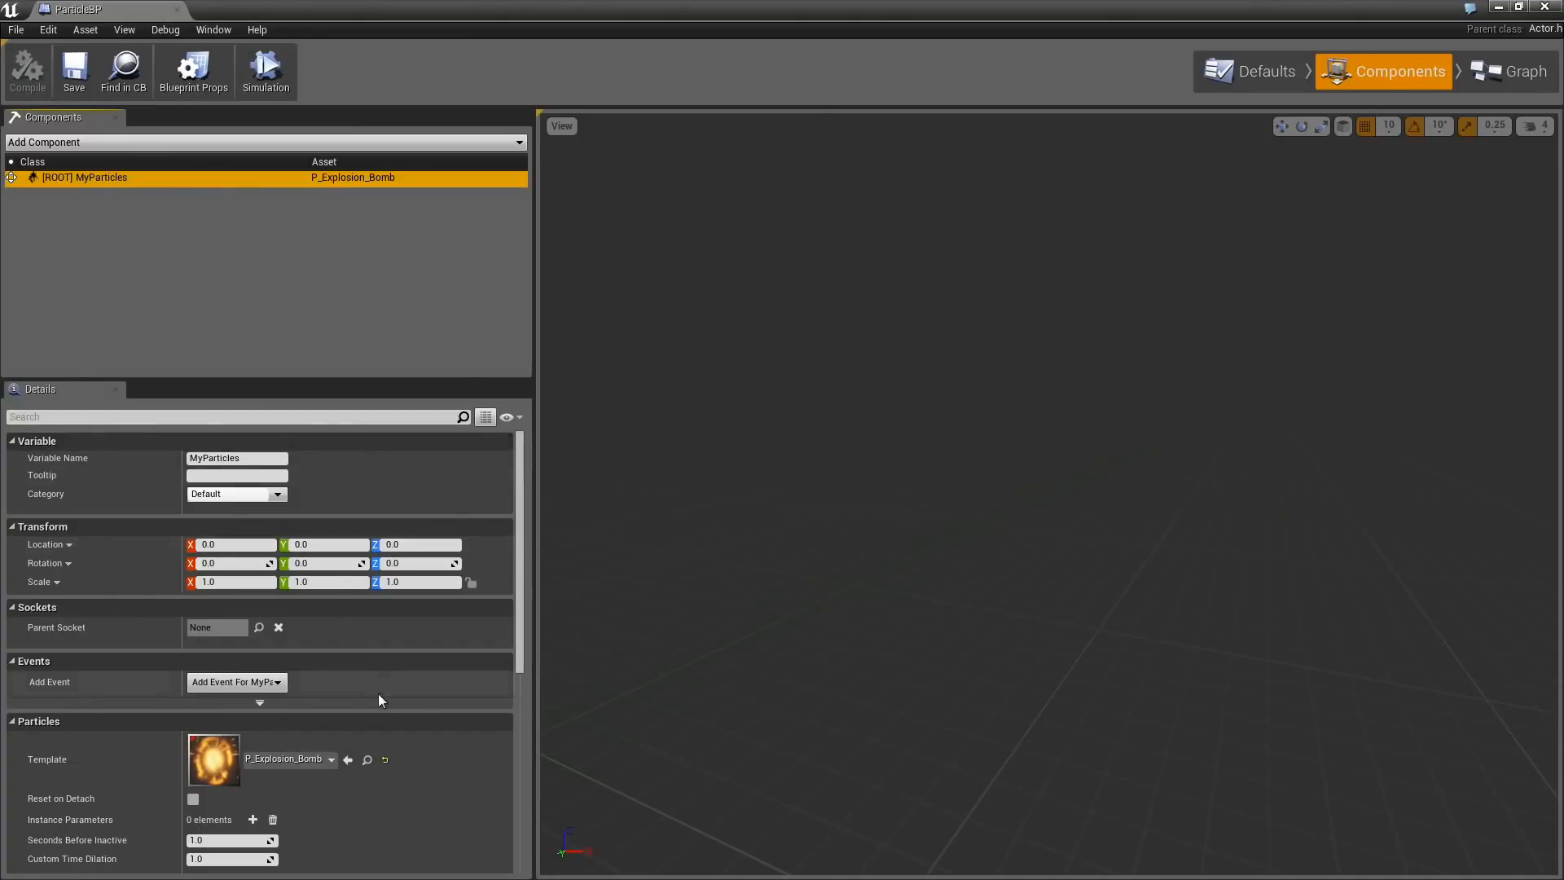
{"action": "left_click_drag", "start_coordinate": [518, 570], "coordinate": [498, 660]}
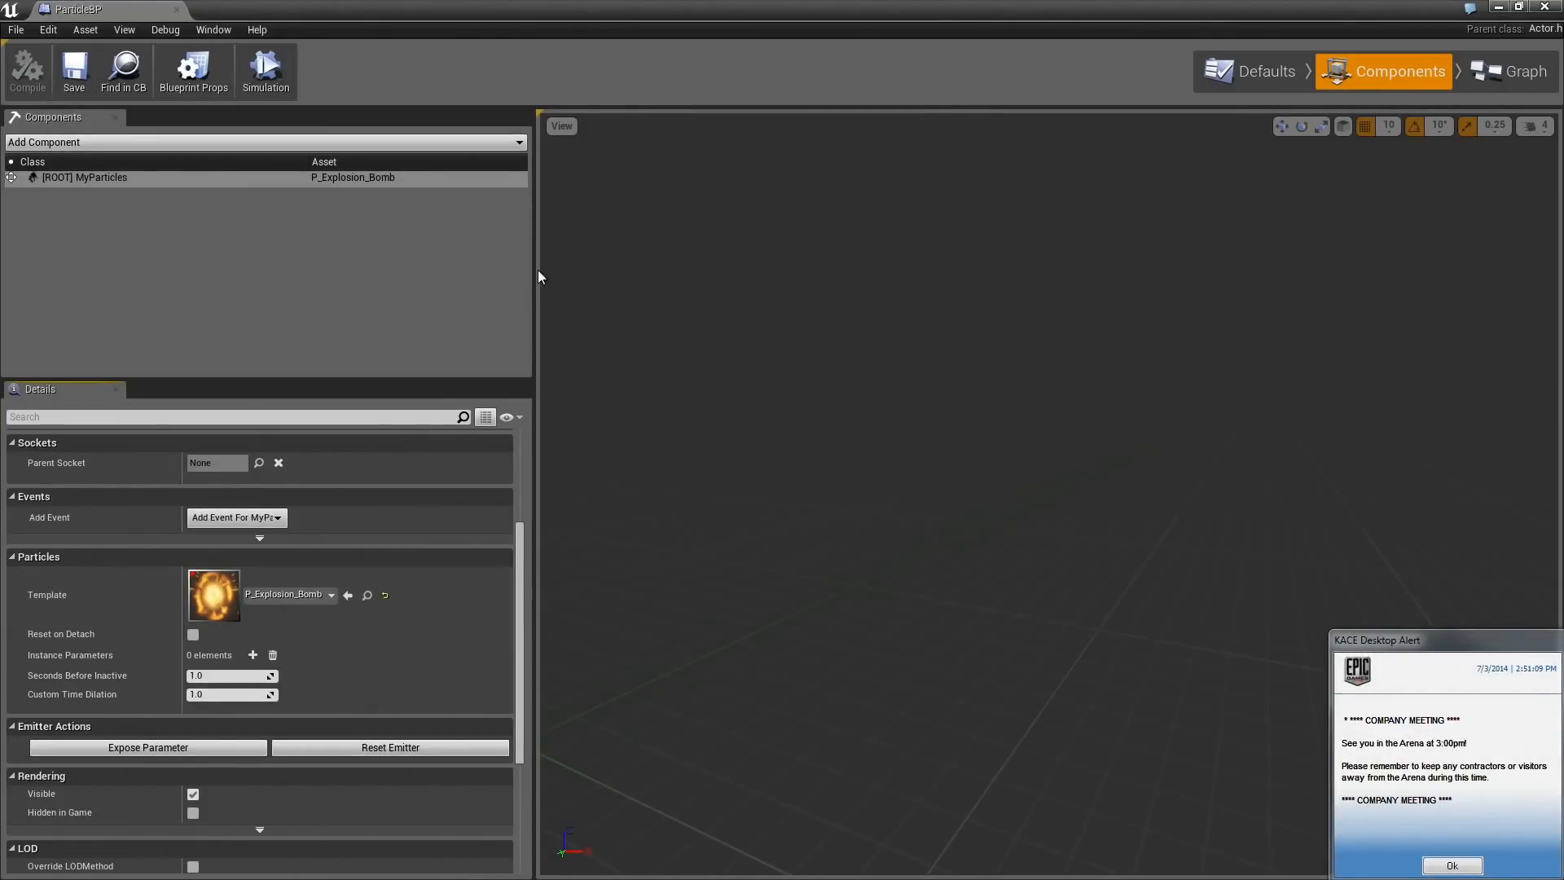
{"action": "left_click", "coordinate": [1453, 865]}
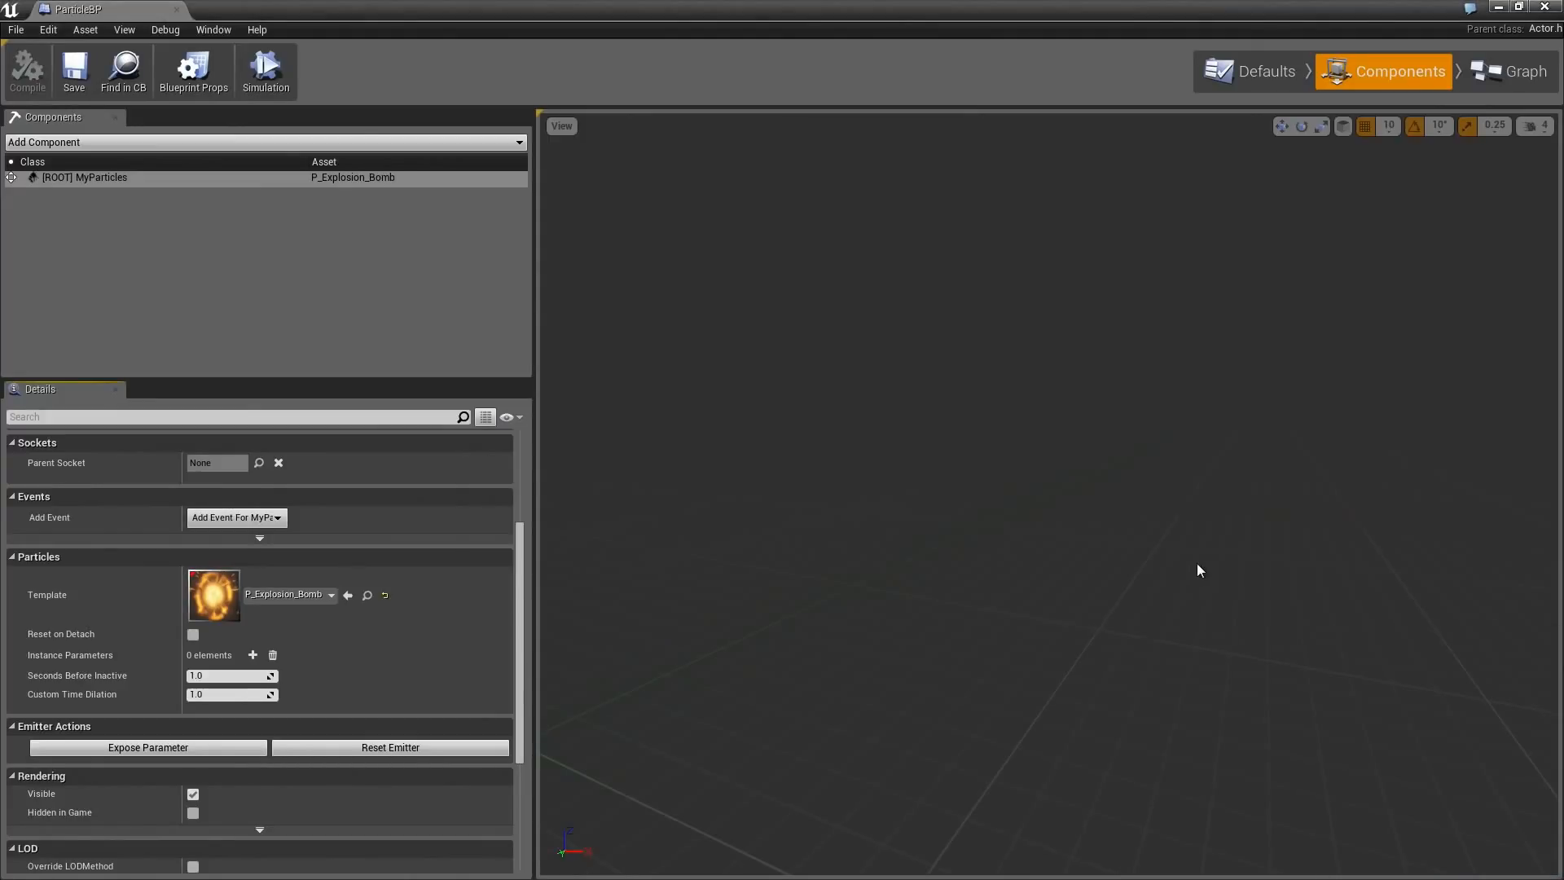
Minimize the Blueprint Editor, stop the level simulation, and back the view away from the room corner
{"action": "left_click", "coordinate": [1499, 7]}
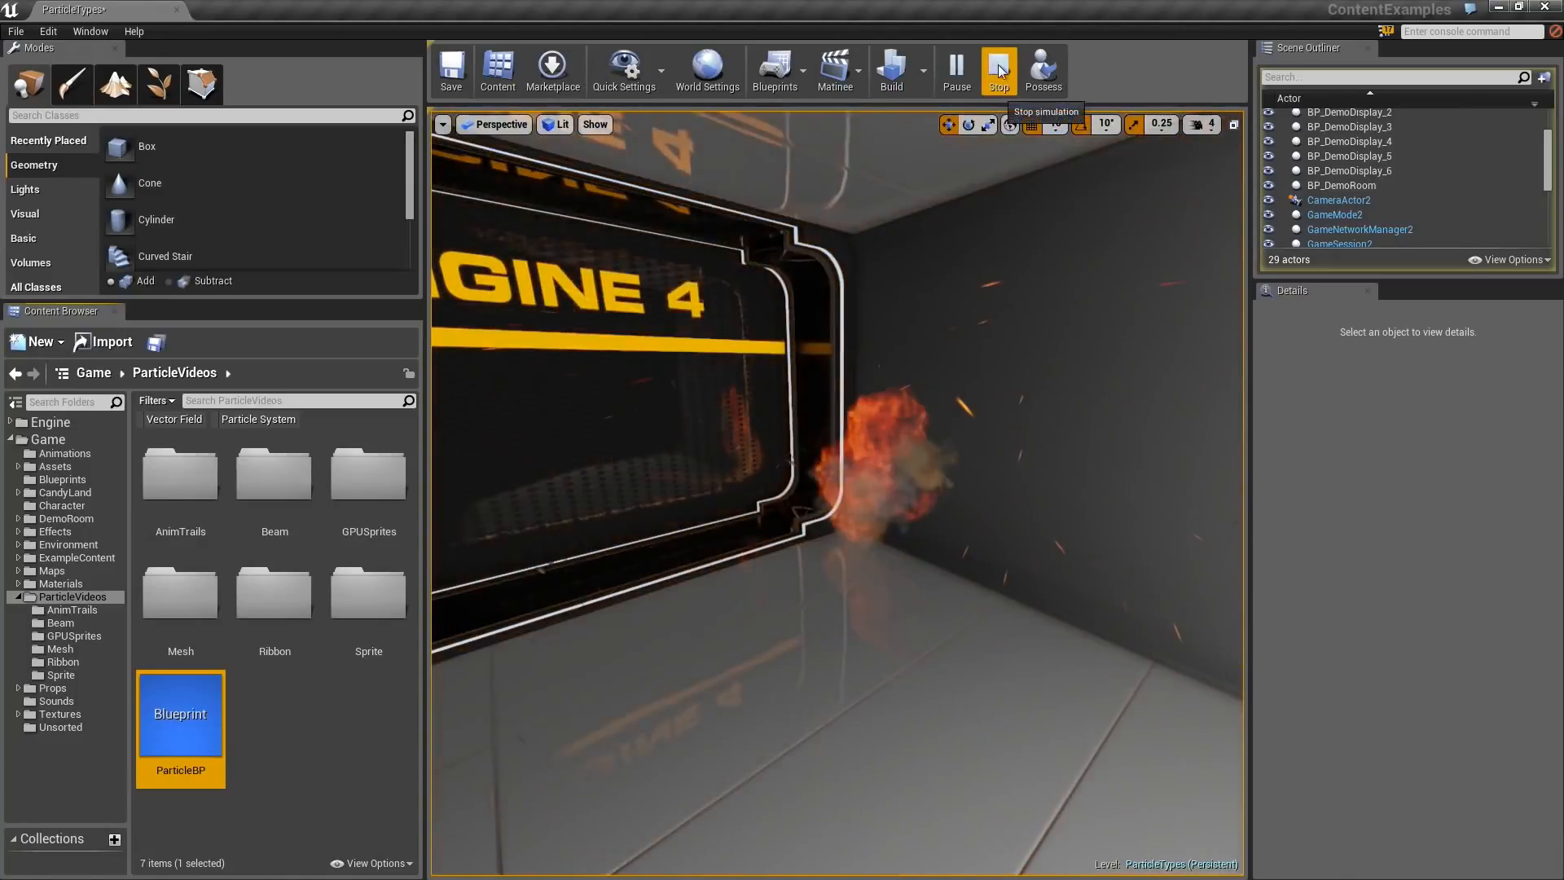
{"action": "left_click", "coordinate": [998, 69]}
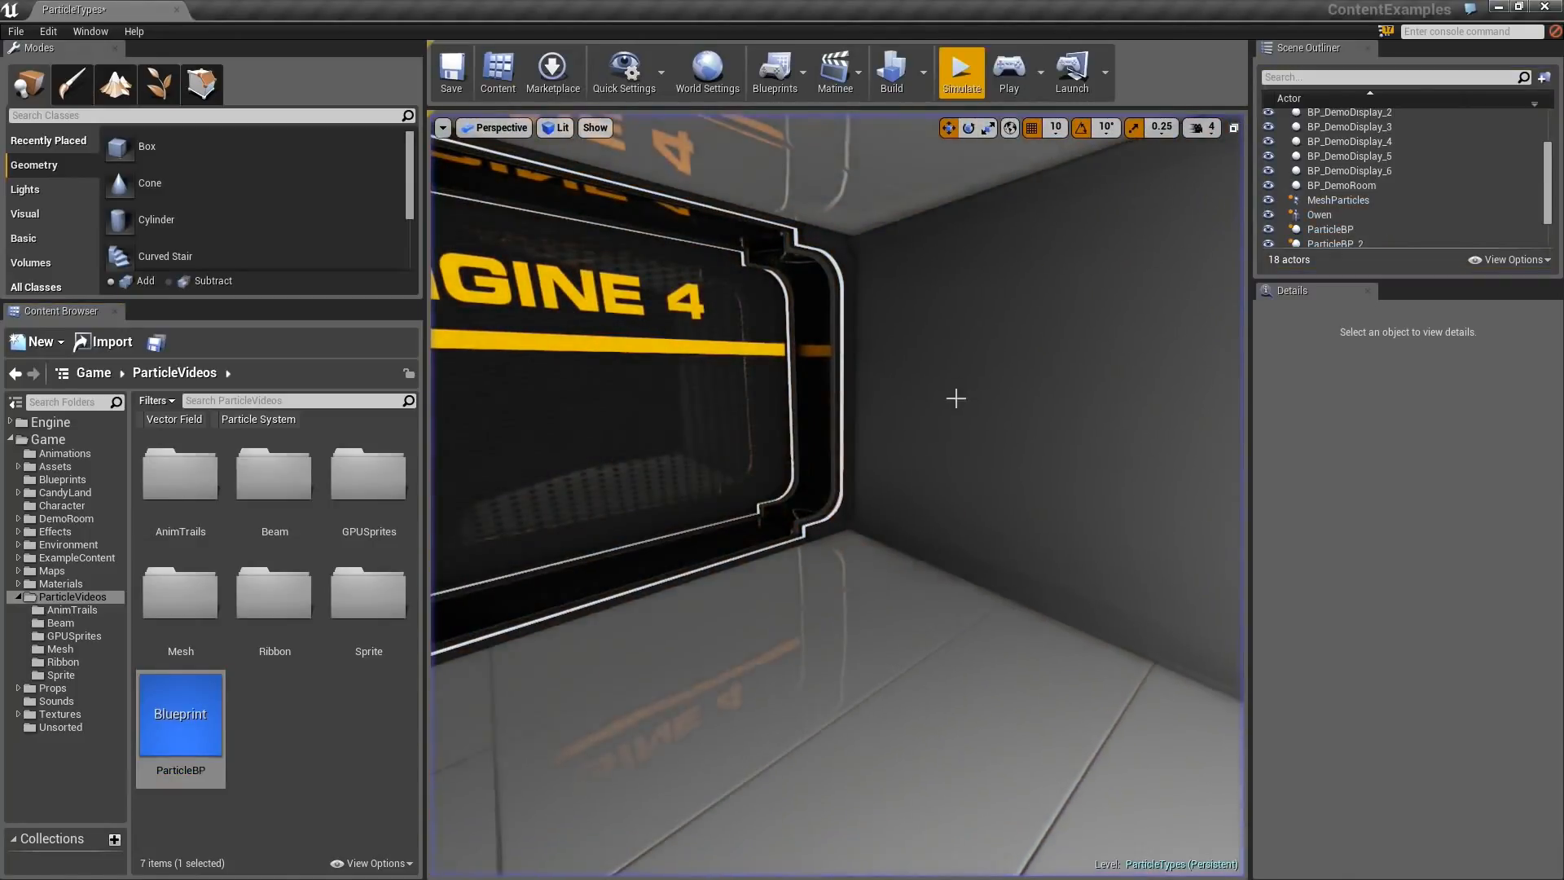
{"action": "mouse_move", "coordinate": [953, 408]}
{"action": "right_mouse_down"}
{"action": "mouse_move", "coordinate": [914, 396]}
{"action": "mouse_move", "coordinate": [945, 398]}
{"action": "right_mouse_up"}
{"action": "key", "text": "s"}
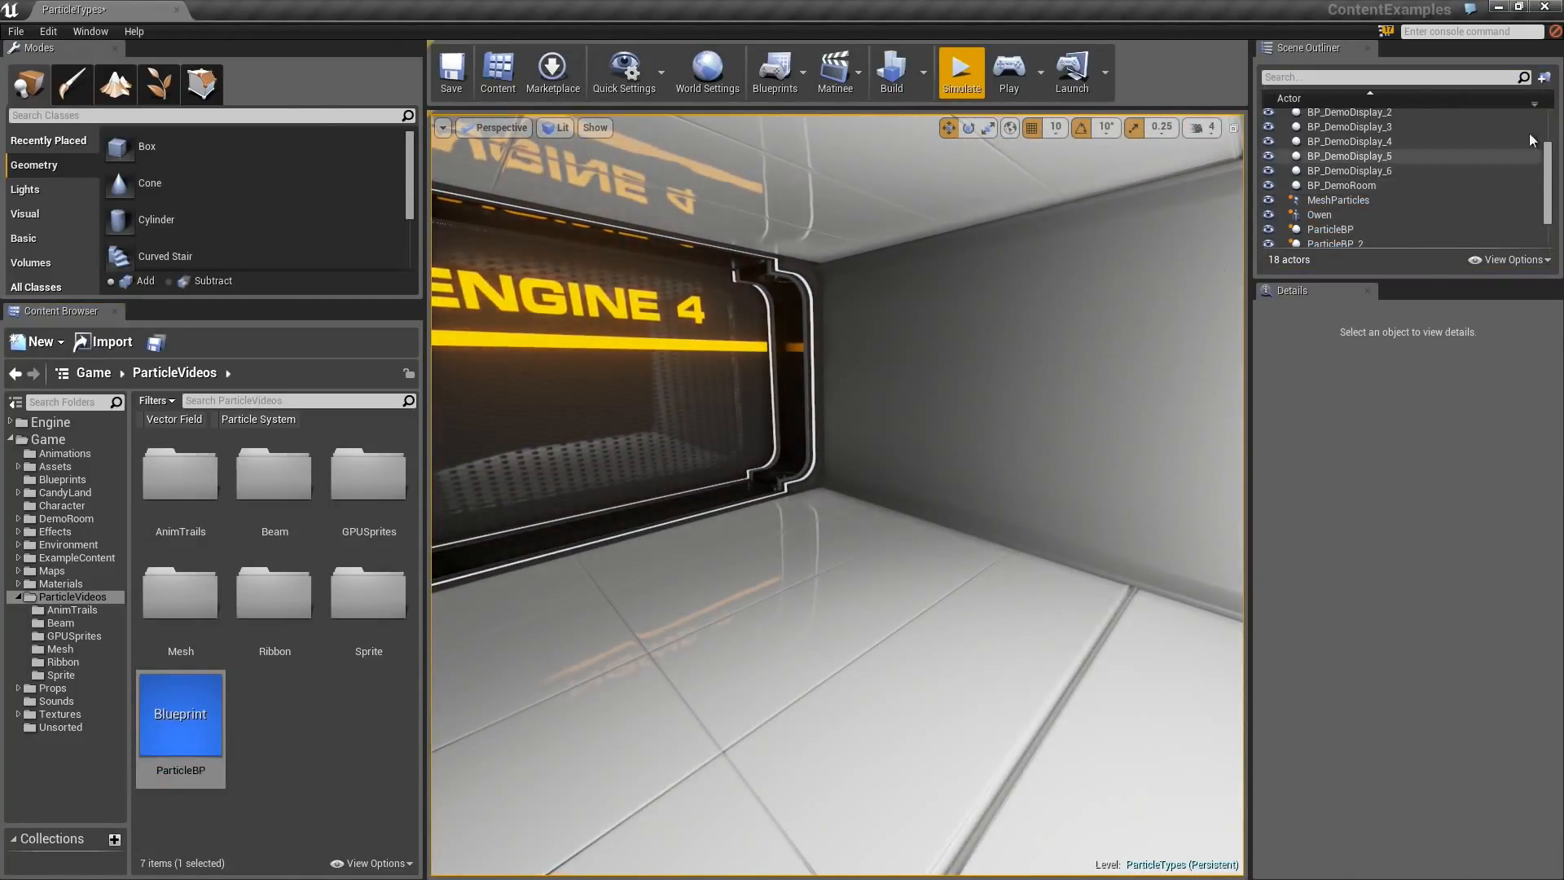
Delete both ParticleBP actors, ParticleBP and ParticleBP_2, from the level
{"action": "left_click_drag", "start_coordinate": [1547, 179], "coordinate": [1547, 202]}
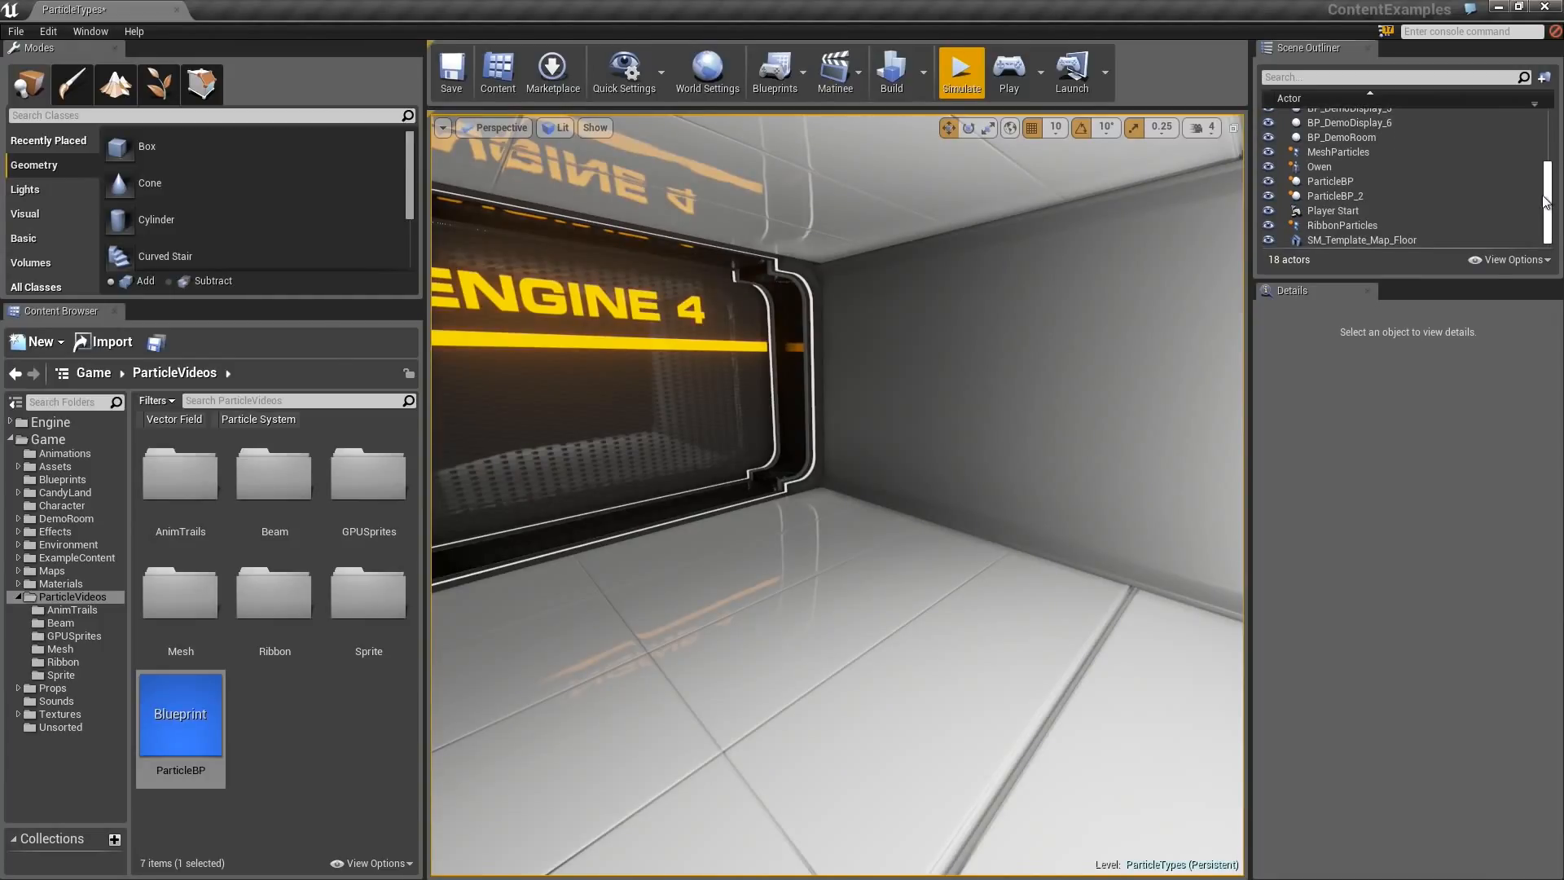
{"action": "left_click", "coordinate": [1351, 195]}
{"action": "left_click", "coordinate": [1343, 183]}
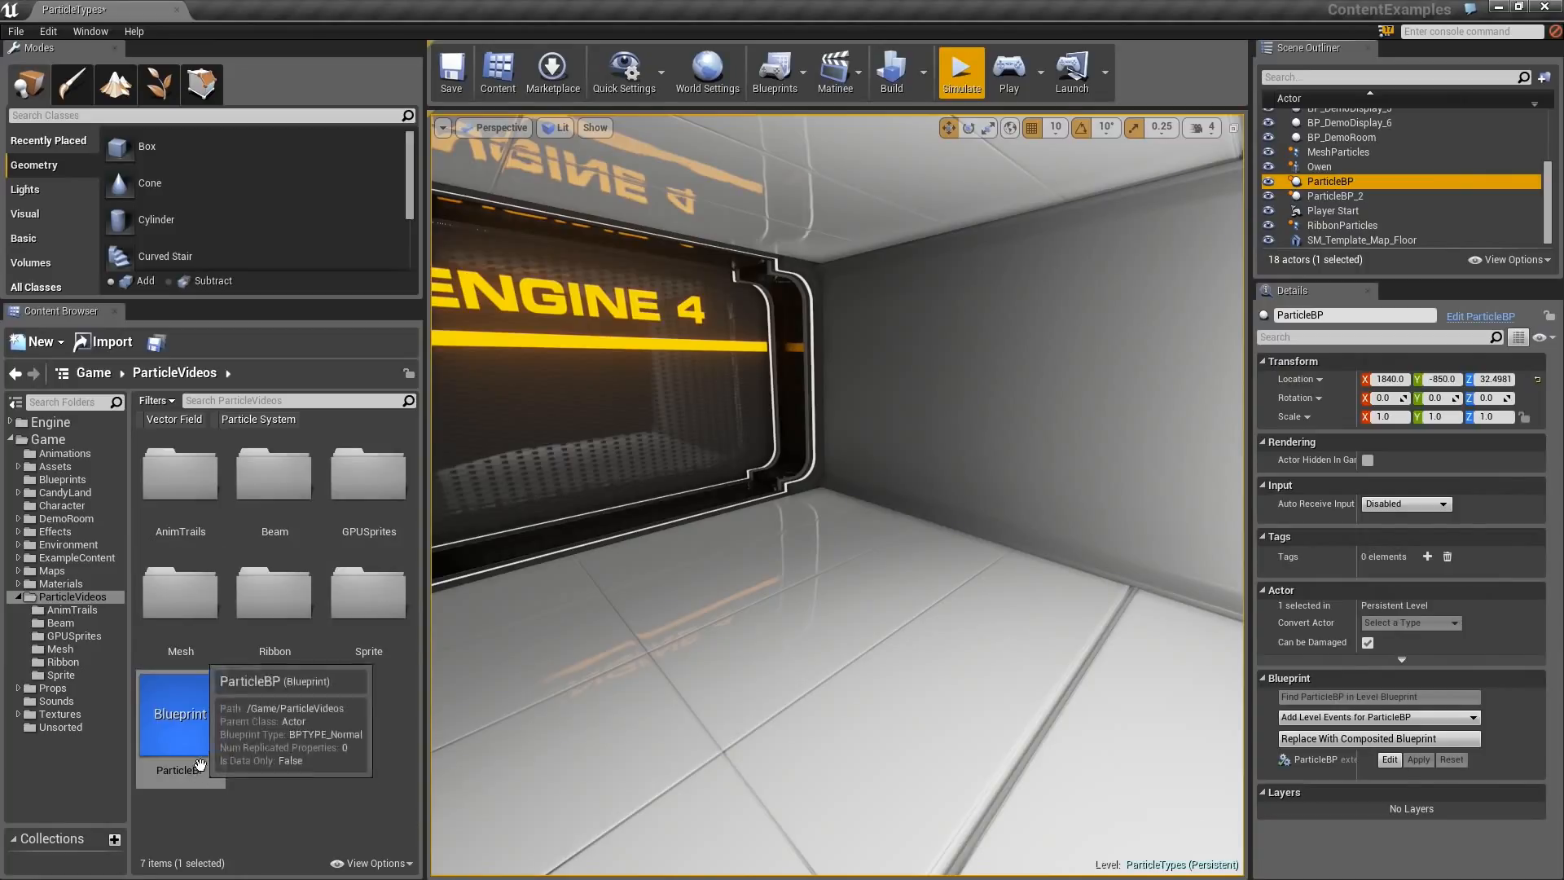
{"action": "left_click", "coordinate": [1346, 181]}
{"action": "key", "text": "BackSpace"}
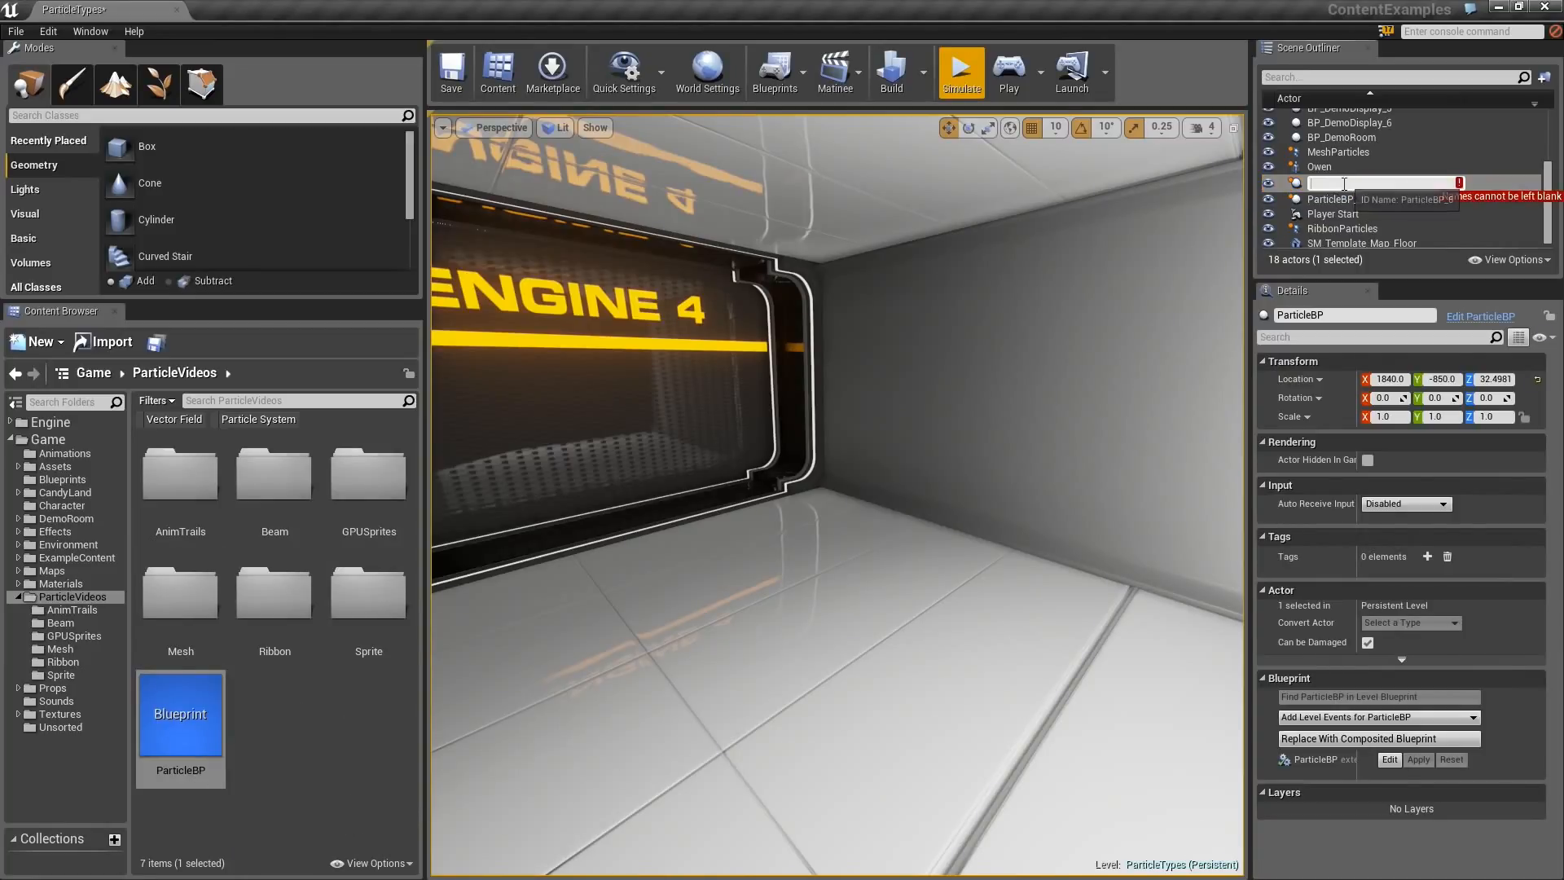
{"action": "key", "text": "Escape"}
{"action": "key", "text": "Delete"}
{"action": "left_click", "coordinate": [1336, 199]}
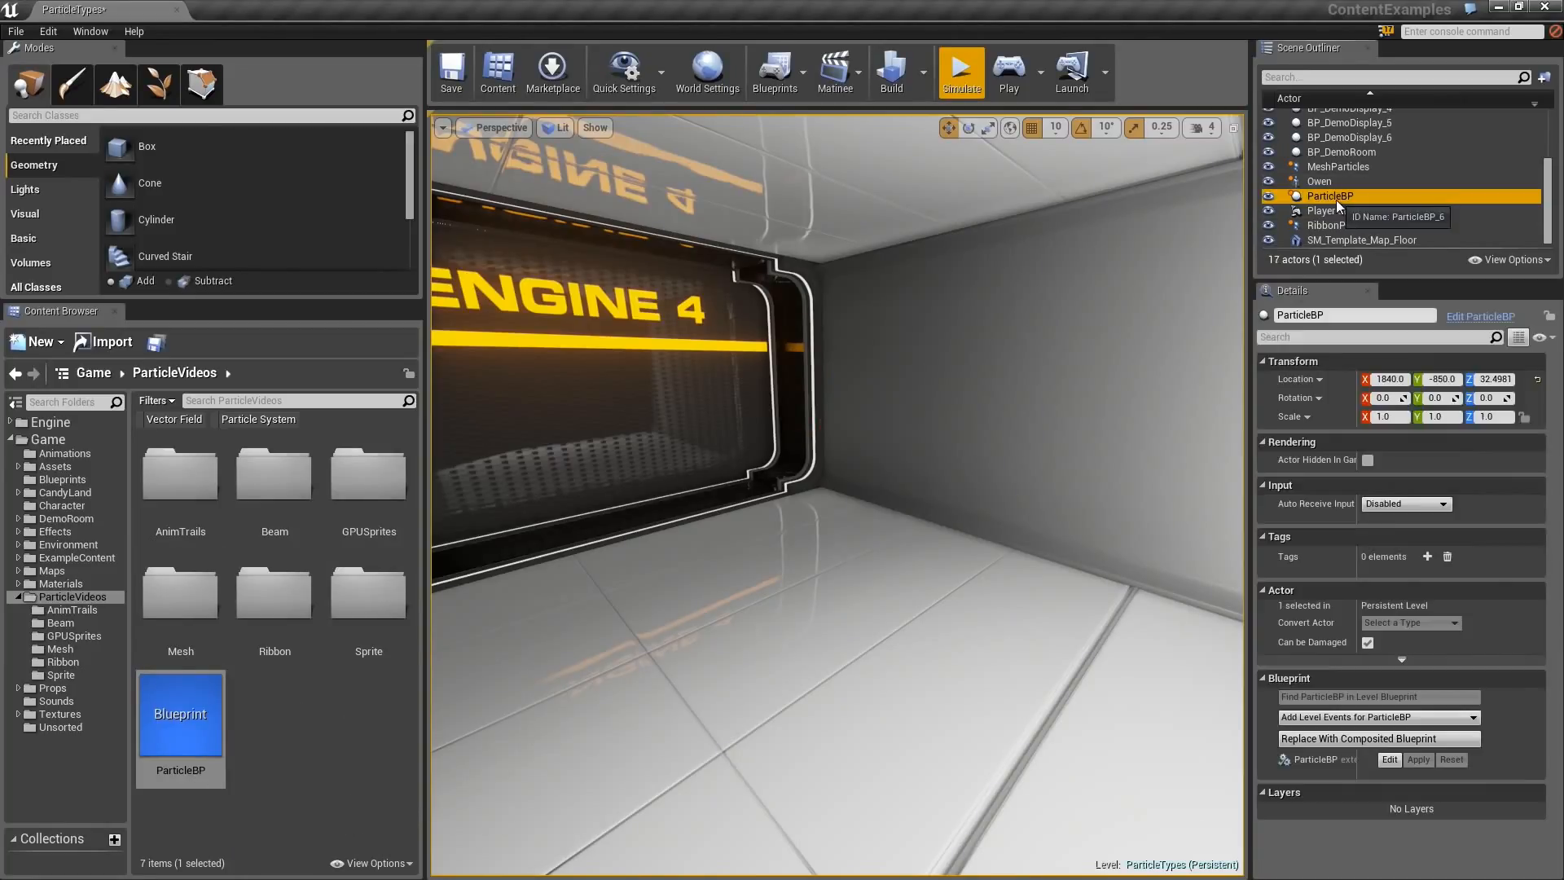
{"action": "key", "text": "Delete"}
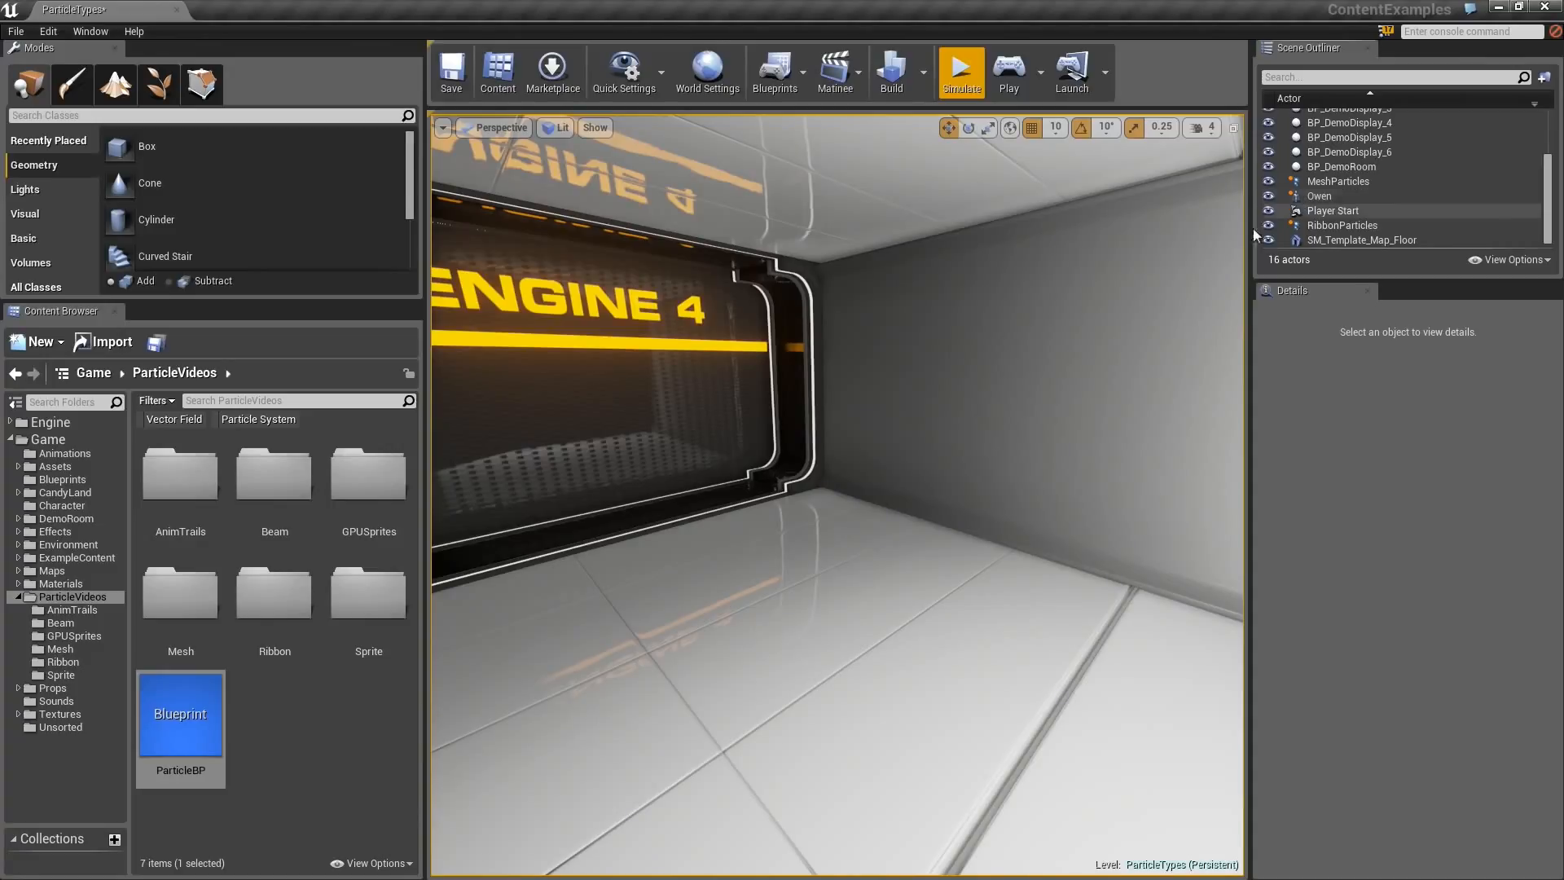
Switch to the handwritten notes and write "Cascade" below "Particle System Component" in the term list
{"action": "key", "text": "alt+Tab"}
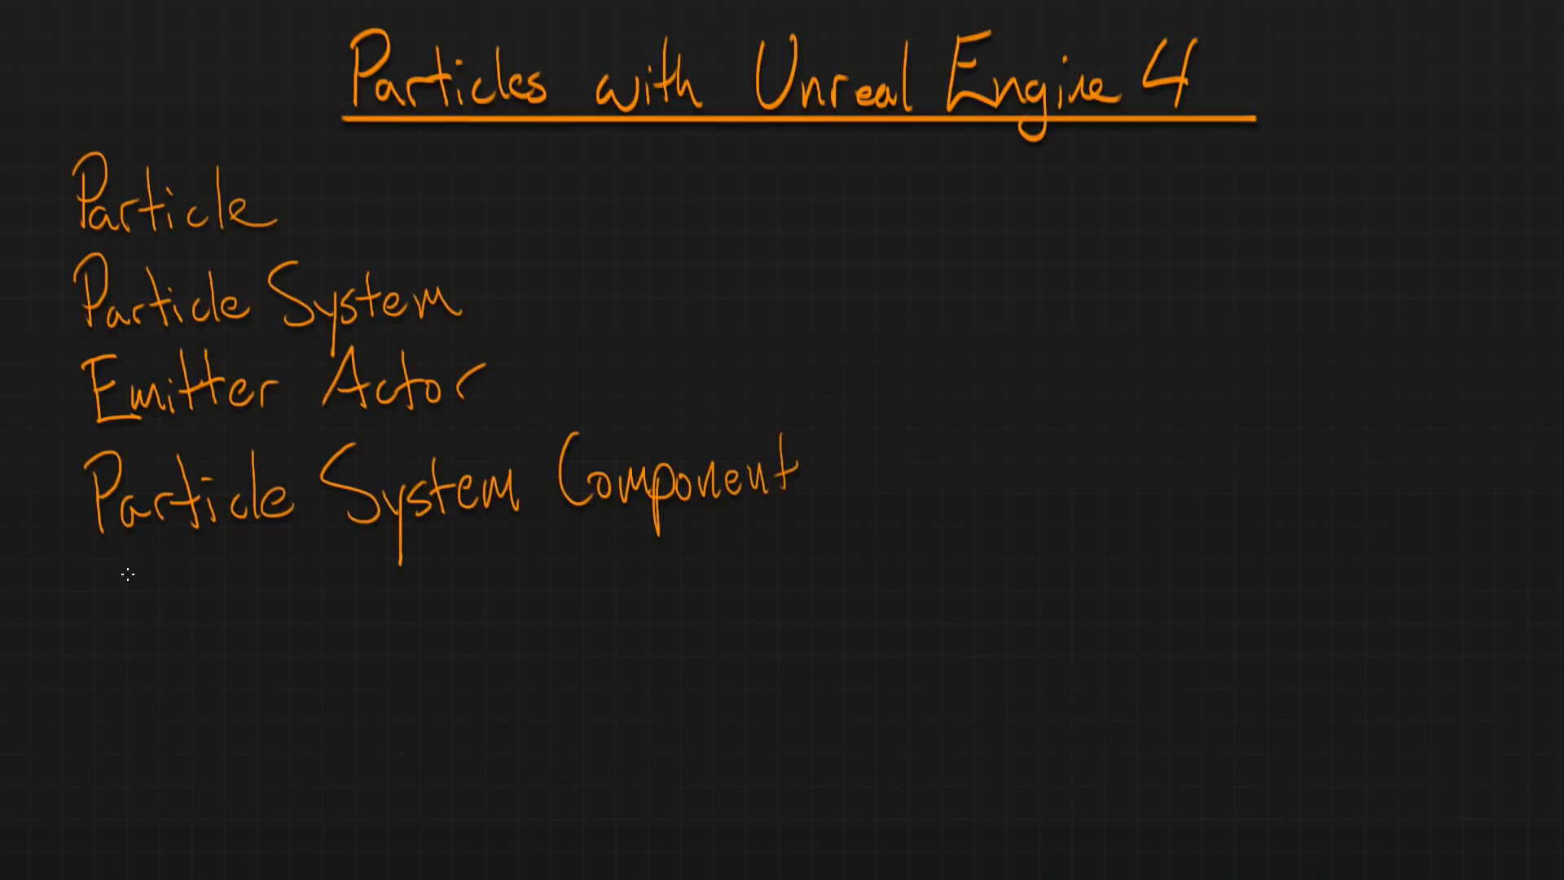
{"action": "mouse_move", "coordinate": [127, 574]}
{"action": "left_mouse_down"}
{"action": "mouse_move", "coordinate": [145, 615]}
{"action": "mouse_move", "coordinate": [87, 586]}
{"action": "mouse_move", "coordinate": [124, 602]}
{"action": "mouse_move", "coordinate": [138, 634]}
{"action": "mouse_move", "coordinate": [181, 622]}
{"action": "left_mouse_up"}
{"action": "mouse_move", "coordinate": [242, 597]}
{"action": "left_mouse_down"}
{"action": "mouse_move", "coordinate": [238, 623]}
{"action": "mouse_move", "coordinate": [389, 617]}
{"action": "left_mouse_up"}
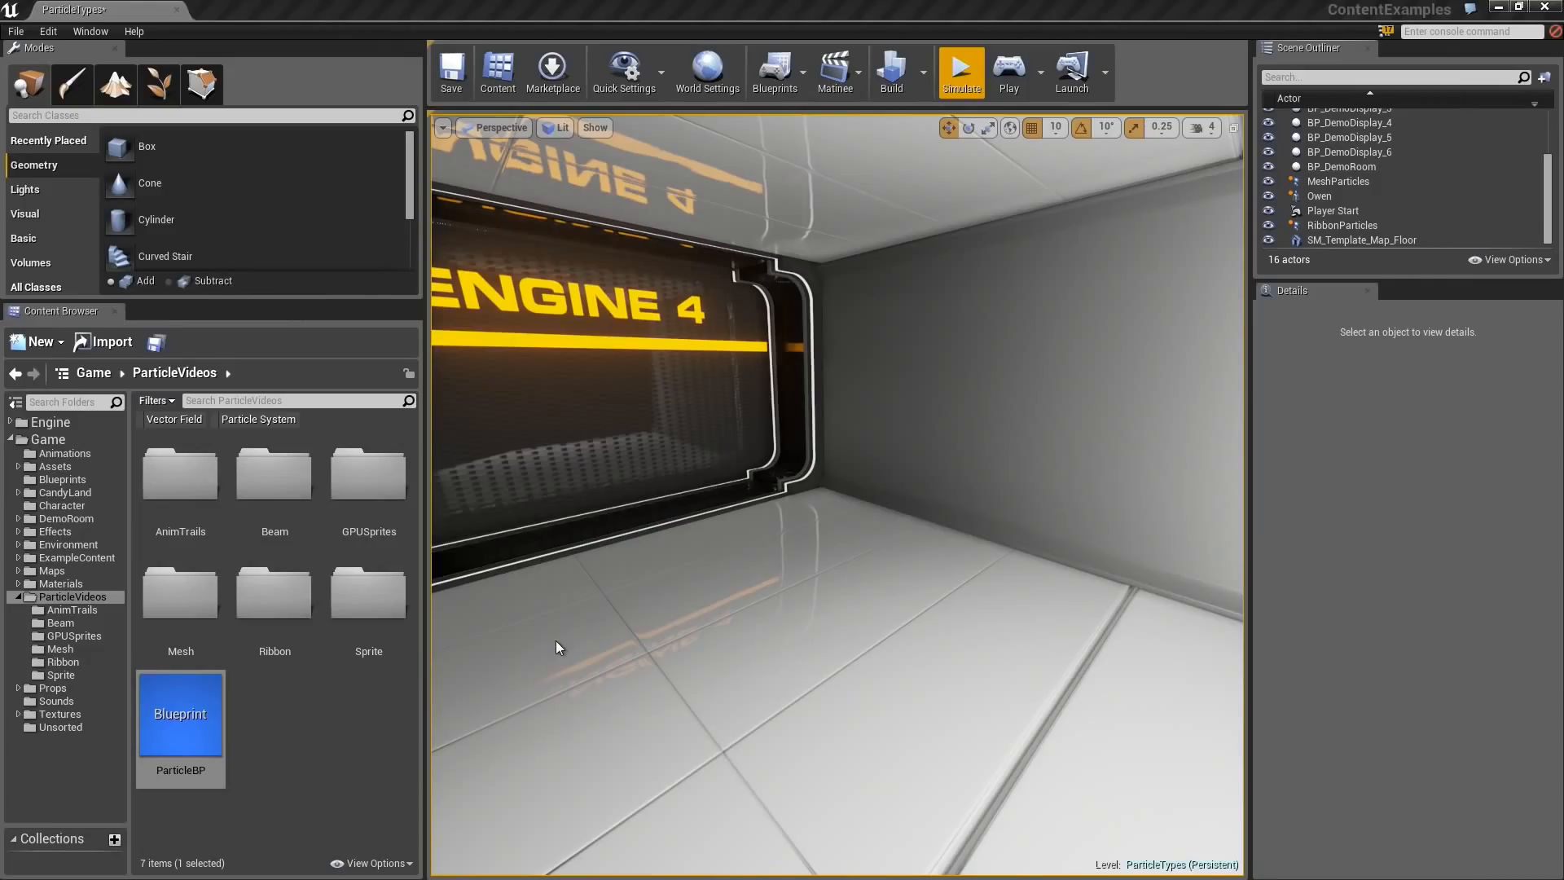
Switch back to Unreal Editor and close the ParticleBP Blueprint Editor window
{"action": "double_click", "coordinate": [555, 643]}
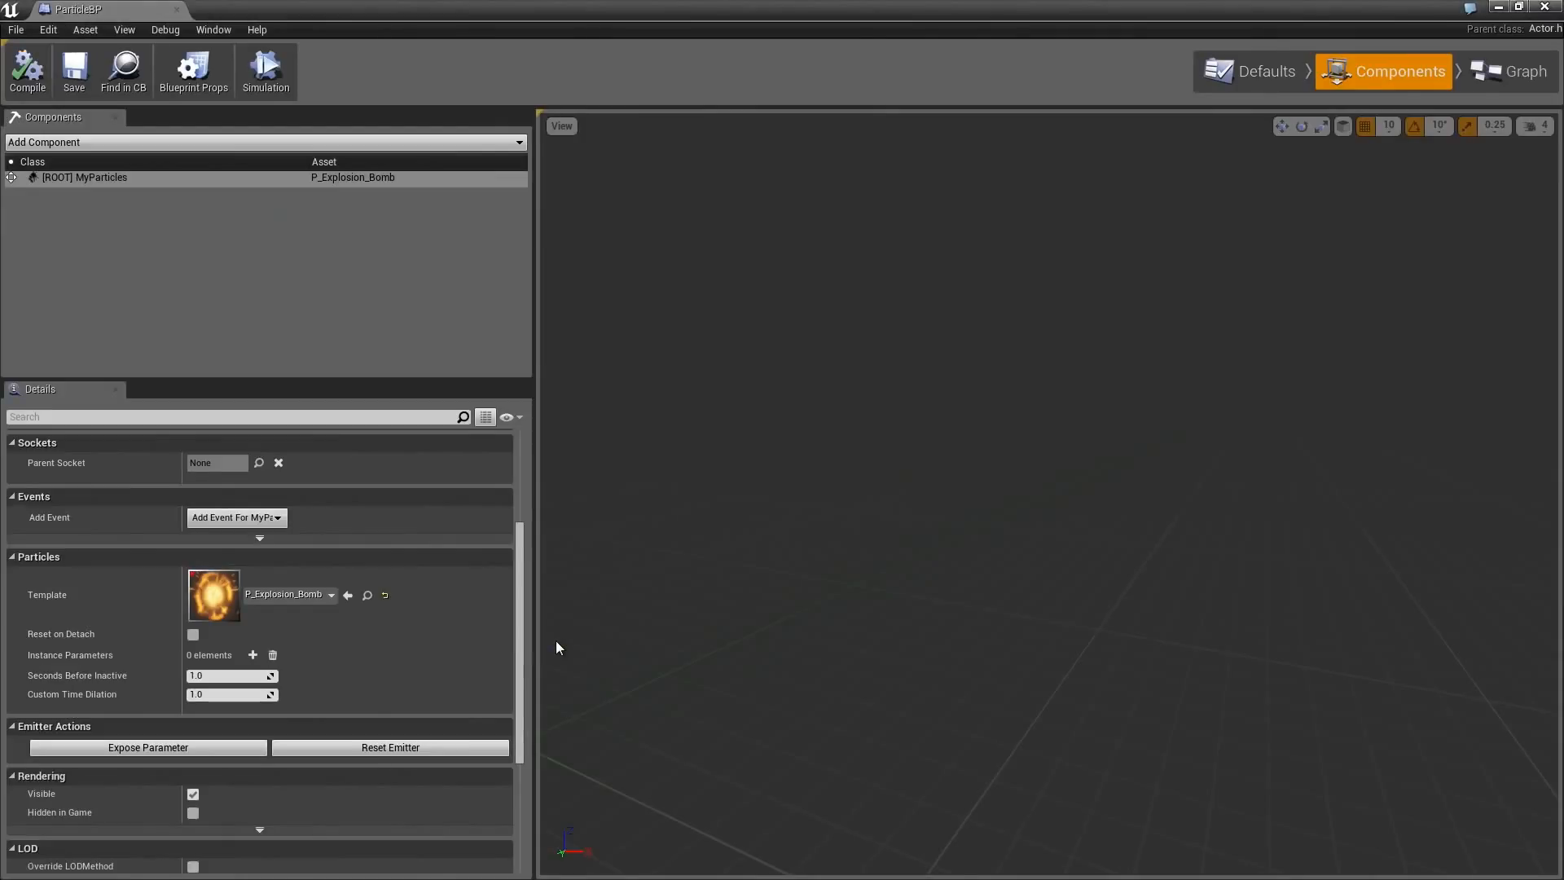
{"action": "left_click", "coordinate": [1544, 6]}
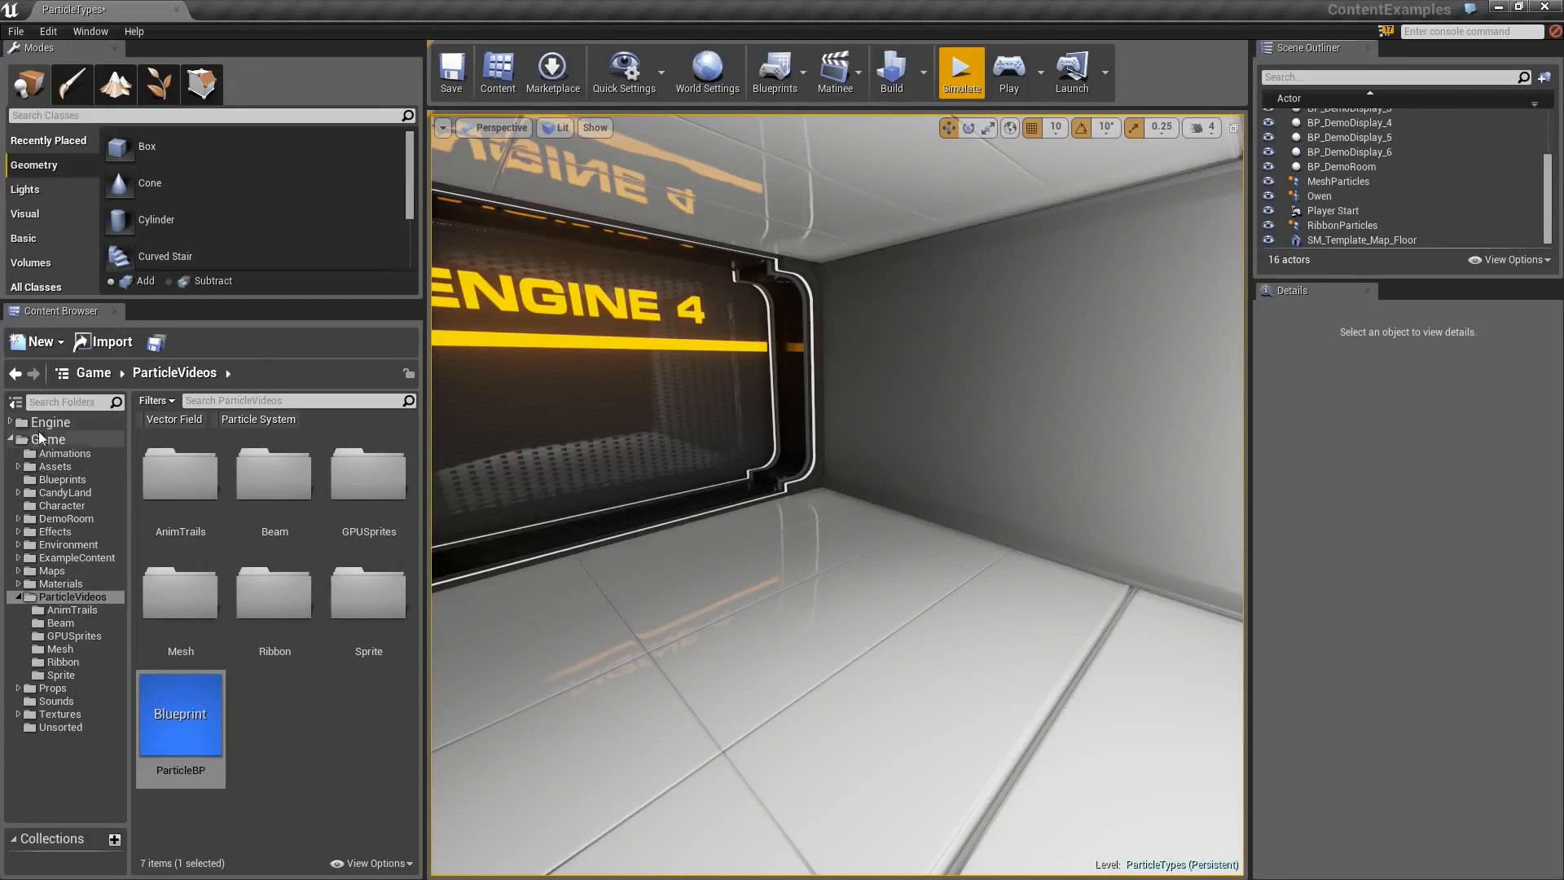
Filter the whole Game folder to particle systems, search for "explos", and open P_Explosion_Bomb
{"action": "left_click", "coordinate": [58, 445]}
{"action": "left_click", "coordinate": [252, 419]}
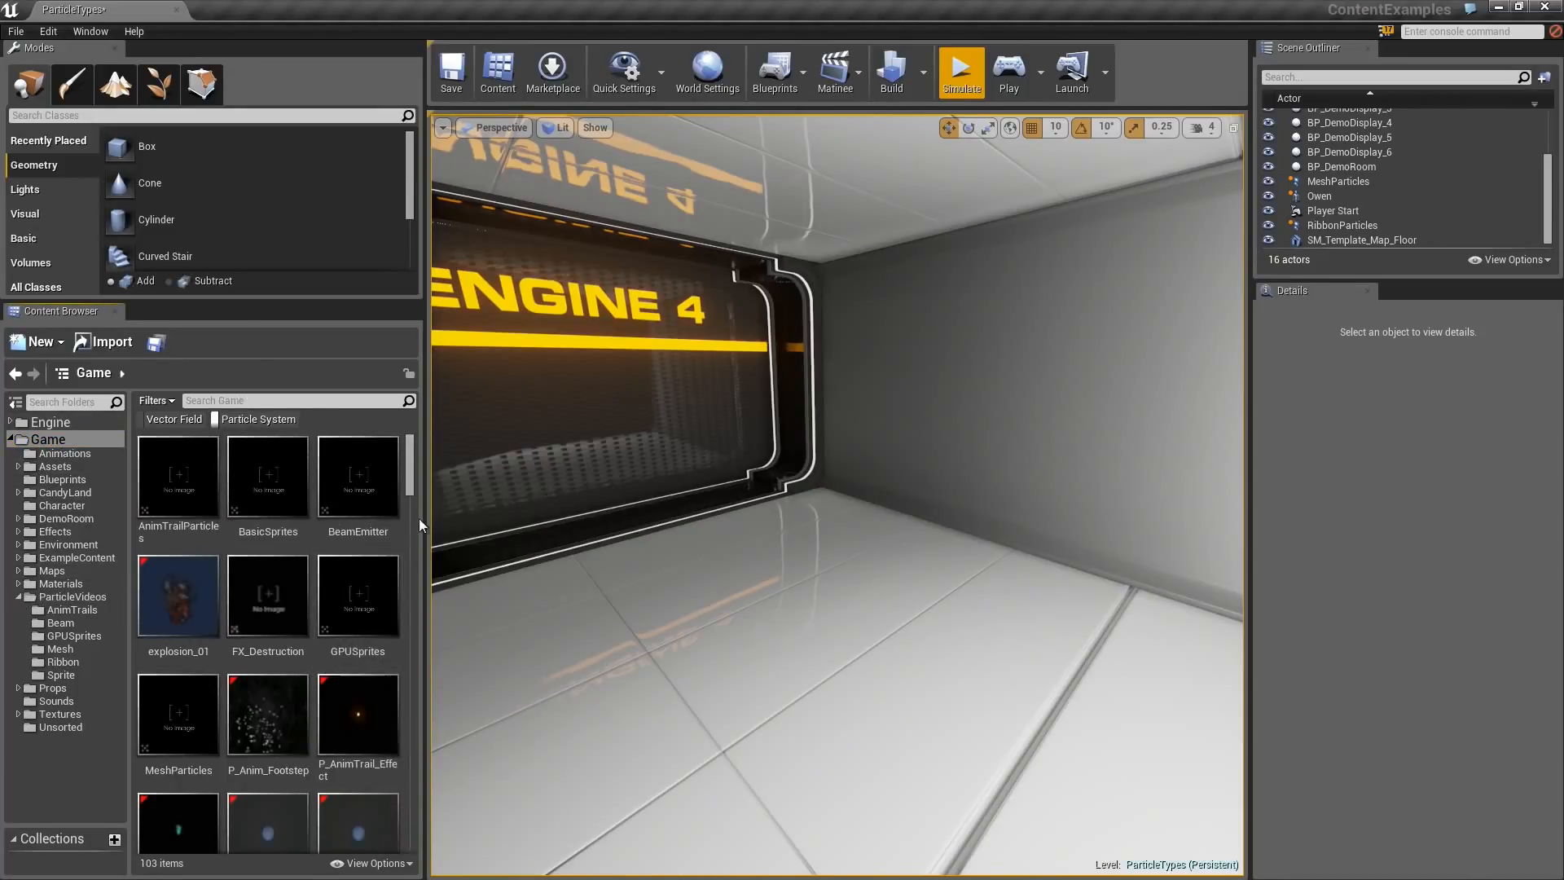
{"action": "left_click", "coordinate": [307, 396]}
{"action": "type", "text": "explos"}
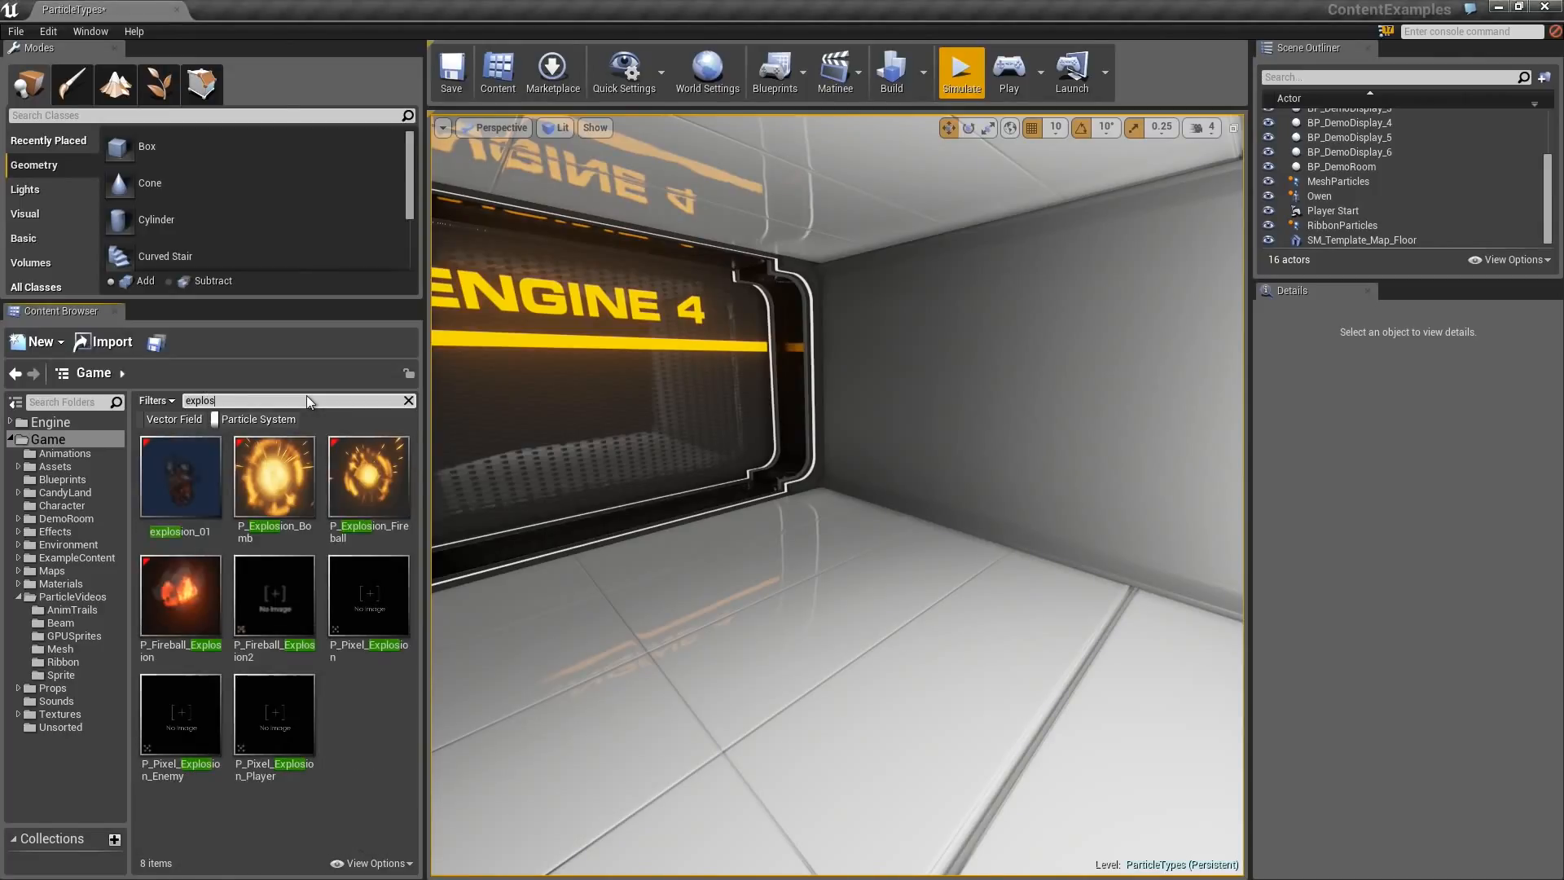
{"action": "left_click", "coordinate": [274, 480]}
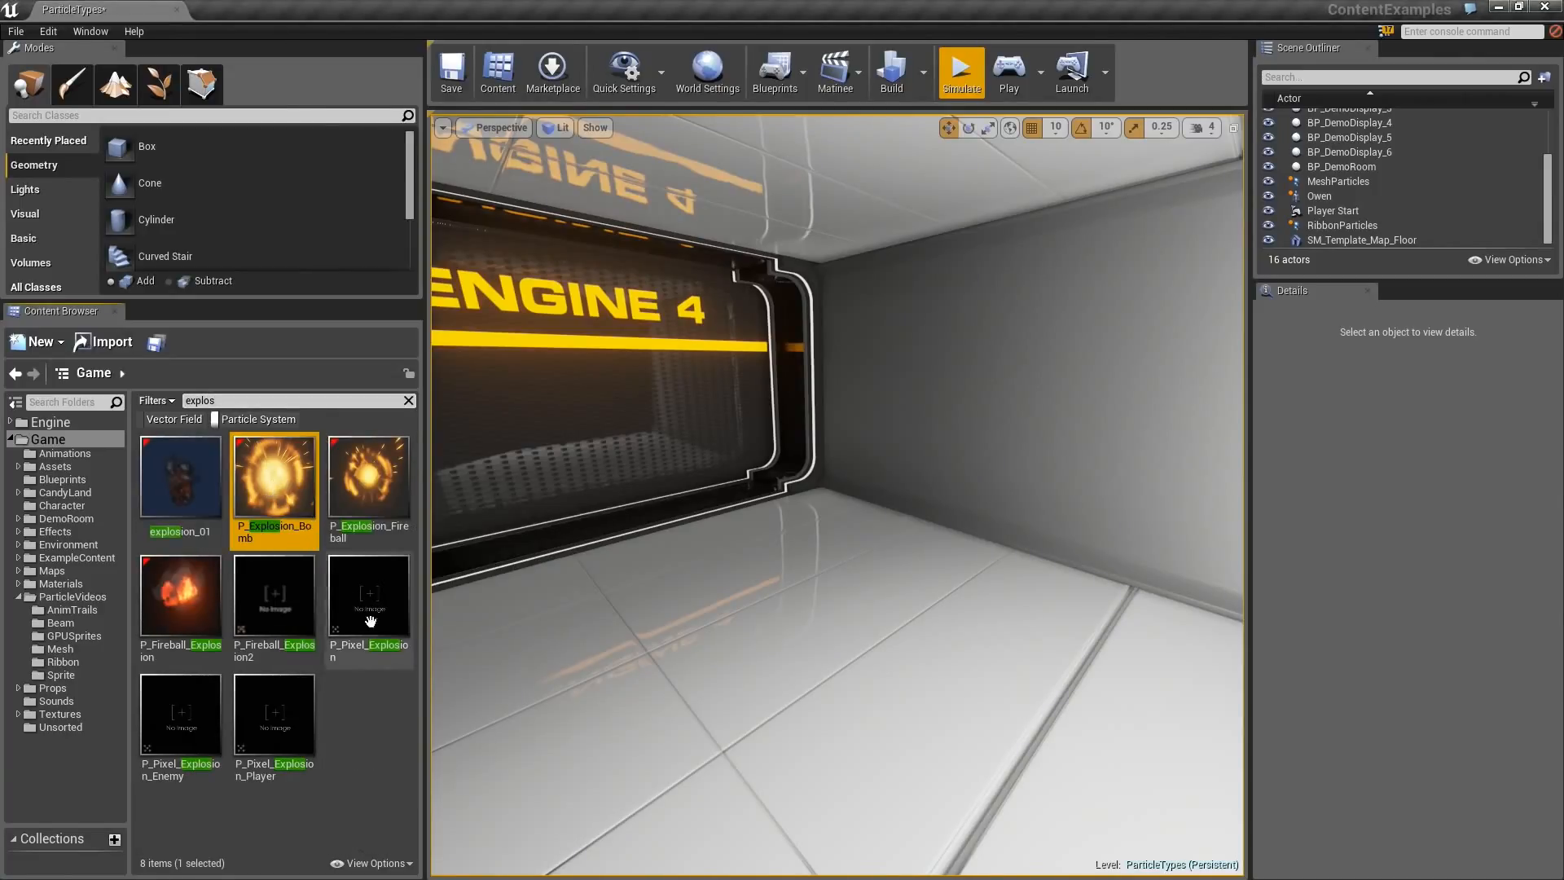
{"action": "double_click", "coordinate": [291, 485]}
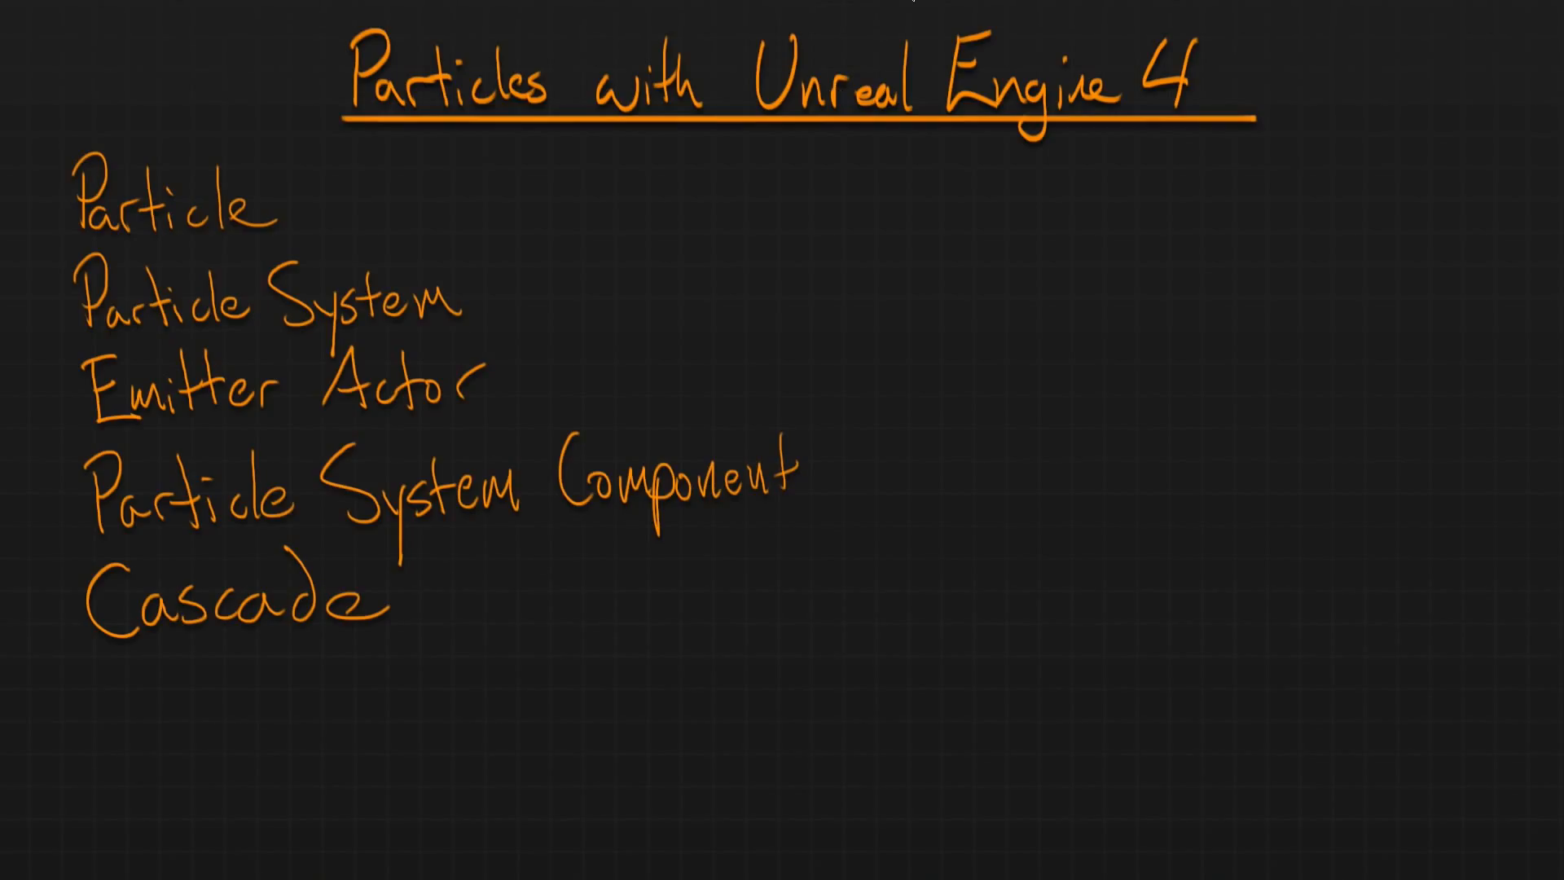
On the handwritten notes, draw a vertical divider line beside the term list, running down from the title underline
{"action": "left_click_drag", "start_coordinate": [849, 203], "coordinate": [915, 814]}
{"action": "scroll", "coordinate": [907, 611], "scroll_direction": "down", "scroll_amount": 2}
{"action": "left_click_drag", "start_coordinate": [936, 261], "coordinate": [933, 332]}
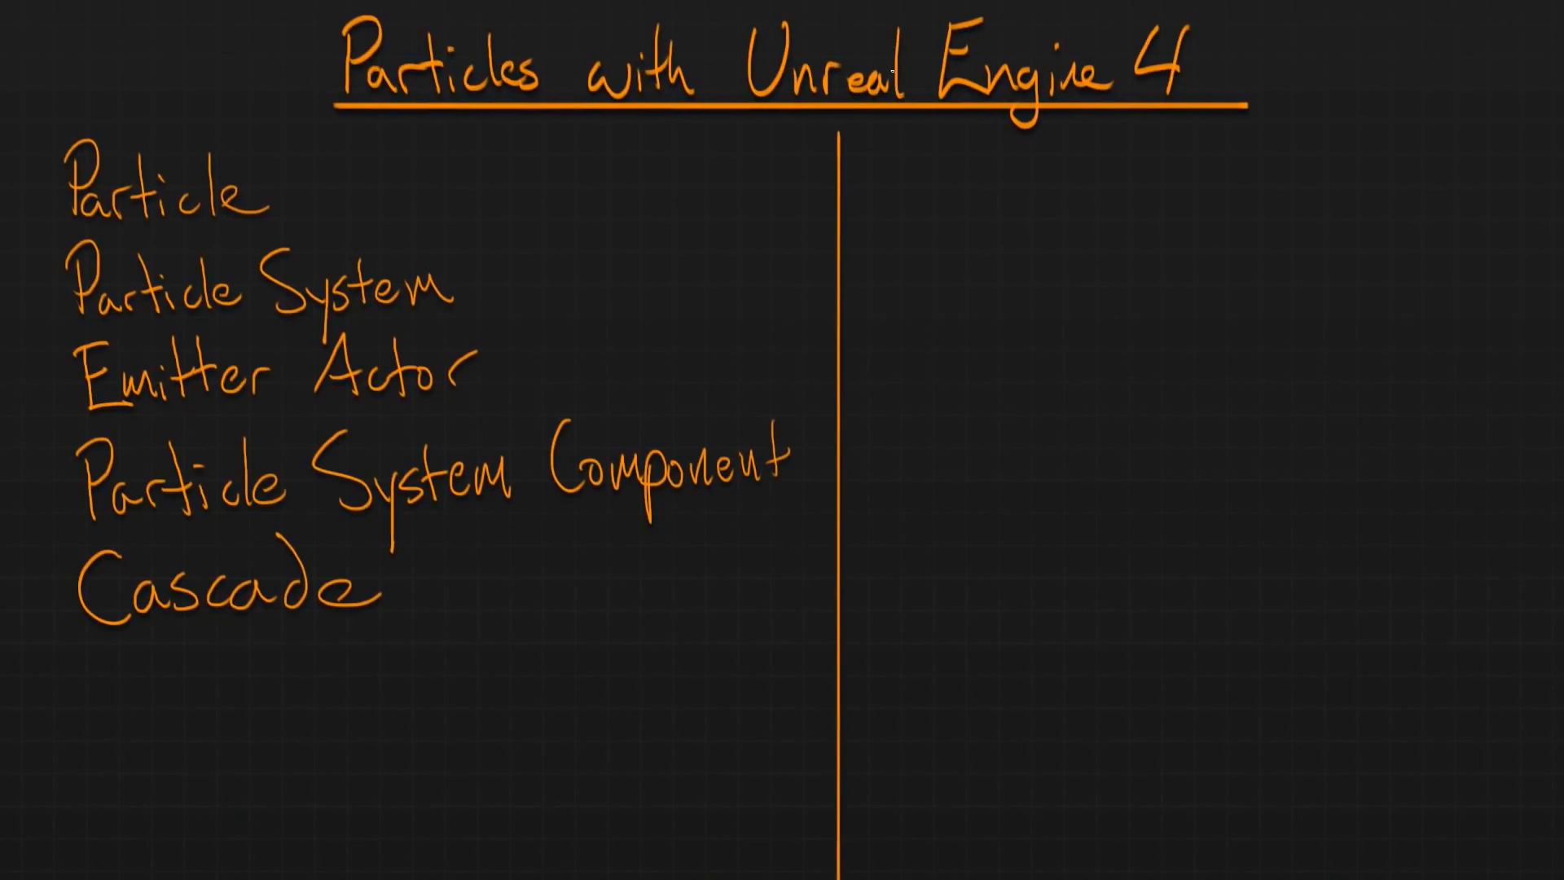
Handwrite "Emitter" as the first term in the new column beyond the divider line
{"action": "mouse_move", "coordinate": [869, 231]}
{"action": "left_mouse_down"}
{"action": "mouse_move", "coordinate": [914, 233]}
{"action": "mouse_move", "coordinate": [898, 186]}
{"action": "left_mouse_up"}
{"action": "left_click_drag", "start_coordinate": [868, 156], "coordinate": [908, 149]}
{"action": "left_click_drag", "start_coordinate": [918, 203], "coordinate": [951, 210]}
{"action": "left_click_drag", "start_coordinate": [981, 153], "coordinate": [983, 229]}
{"action": "mouse_move", "coordinate": [971, 203]}
{"action": "left_mouse_down"}
{"action": "mouse_move", "coordinate": [1004, 193]}
{"action": "mouse_move", "coordinate": [1010, 233]}
{"action": "left_mouse_up"}
{"action": "mouse_move", "coordinate": [1000, 204]}
{"action": "left_mouse_down"}
{"action": "mouse_move", "coordinate": [1034, 194]}
{"action": "mouse_move", "coordinate": [1061, 220]}
{"action": "left_mouse_up"}
{"action": "left_click_drag", "start_coordinate": [1071, 225], "coordinate": [1106, 179]}
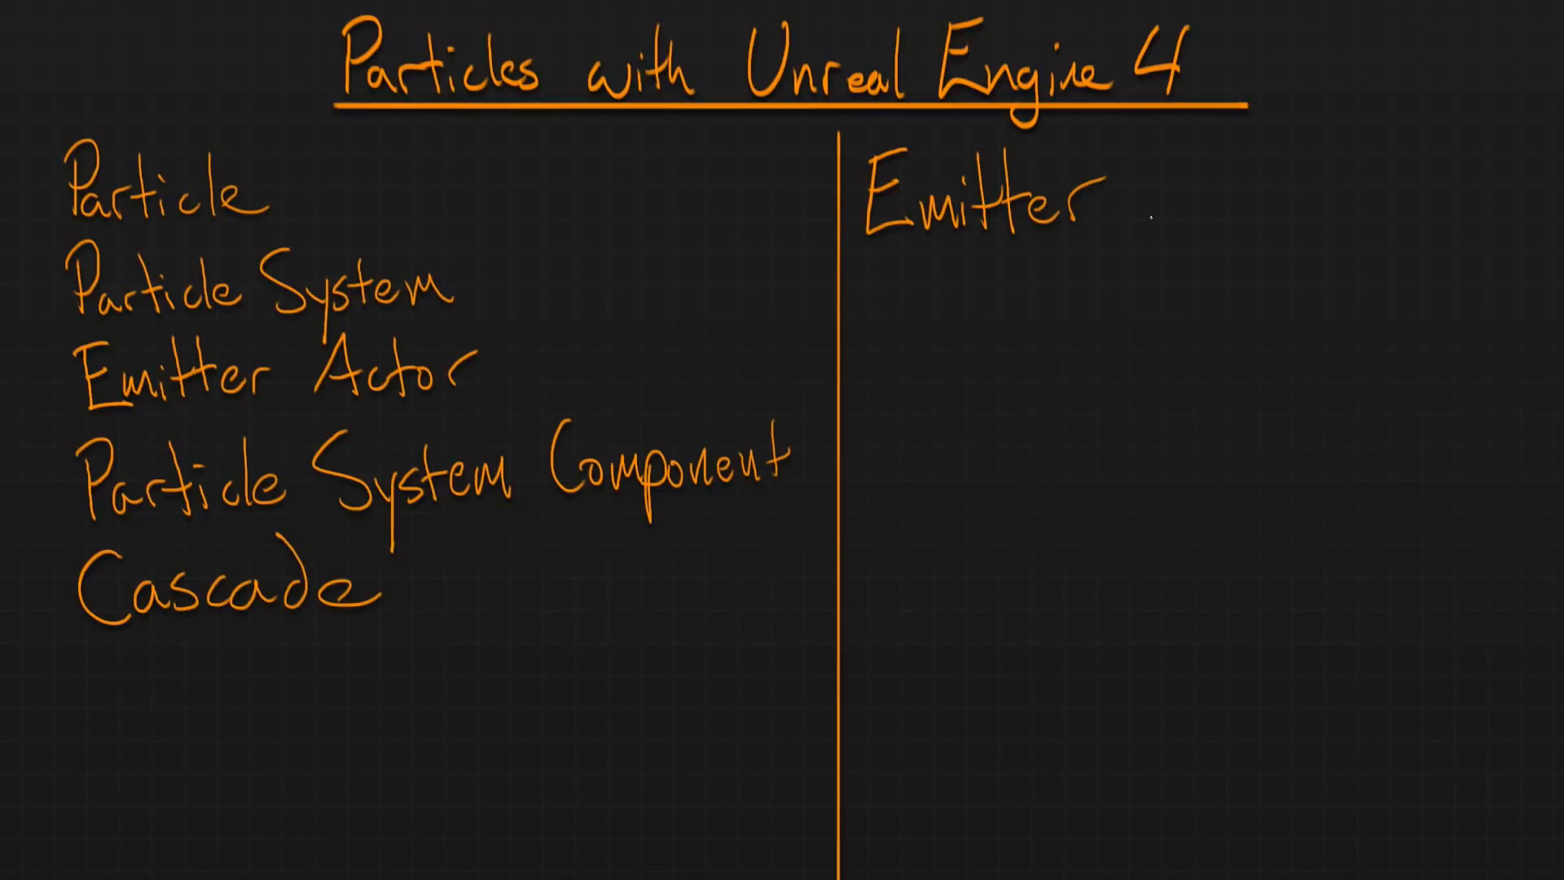
Switch back to Unreal Editor and open the P_Explosion_Bomb particle system in Cascade
{"action": "key", "text": "alt+Tab"}
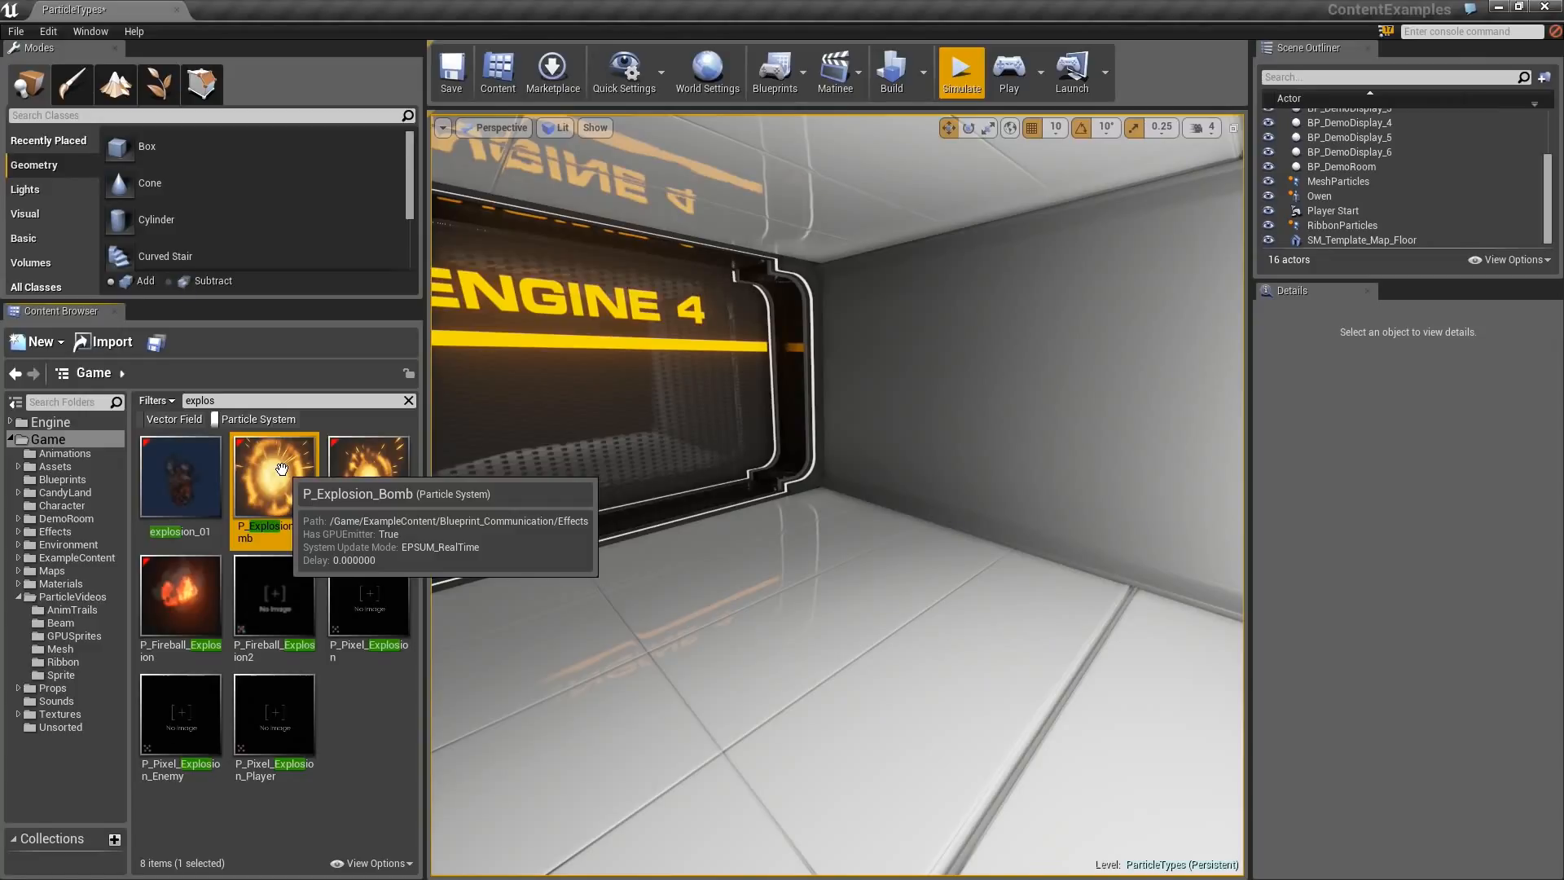
{"action": "double_click", "coordinate": [282, 471]}
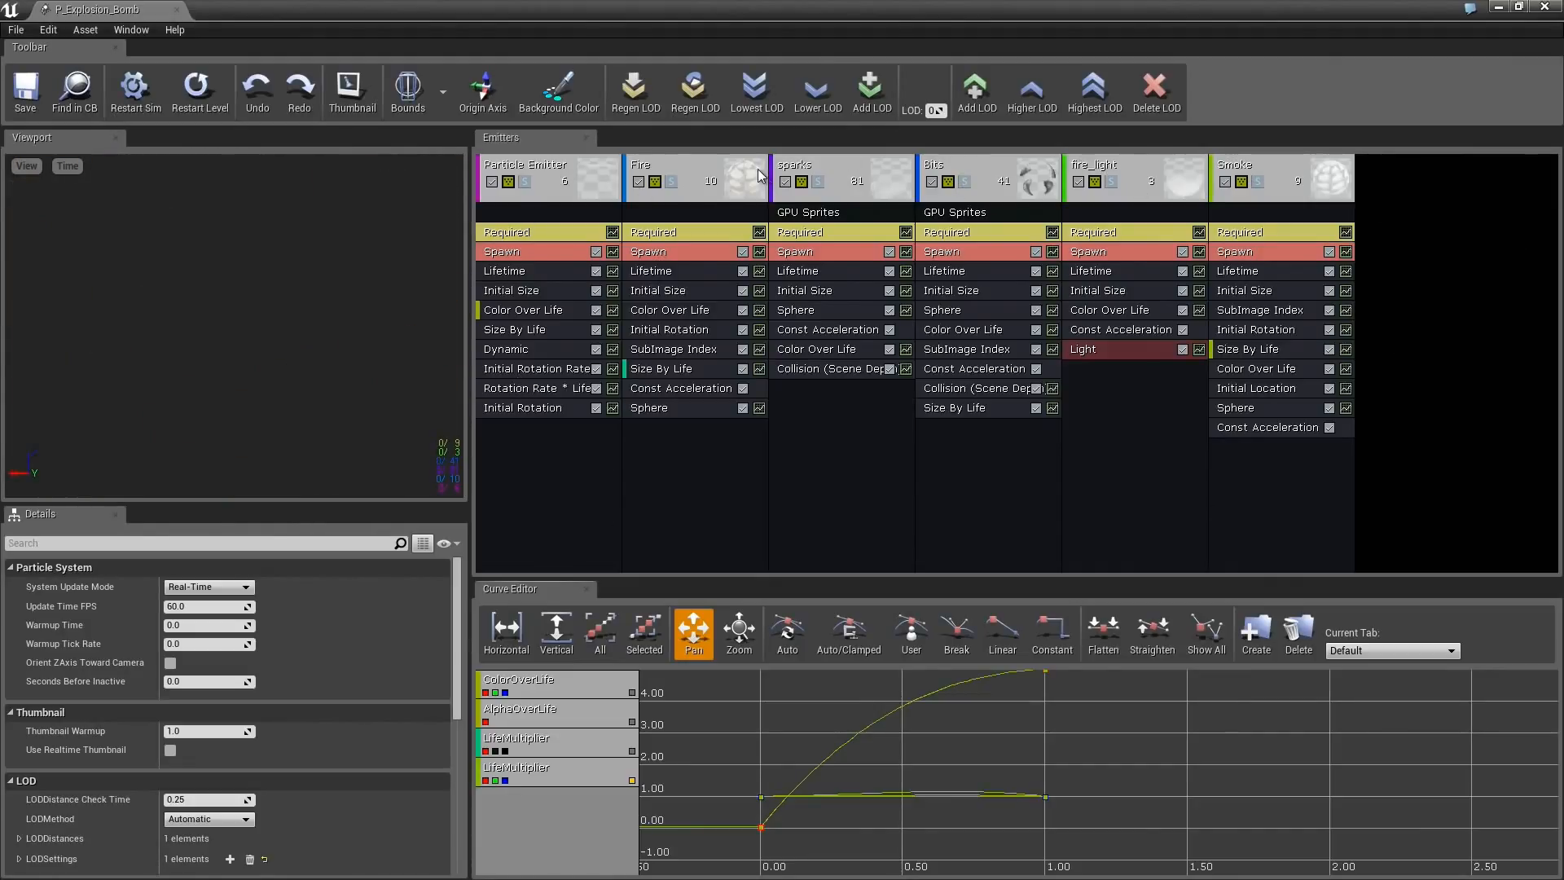
Examine P_Explosion_Bomb's individual emitters by selecting Particle Emitter, Fire, sparks and Bits in turn
{"action": "left_click", "coordinate": [546, 189]}
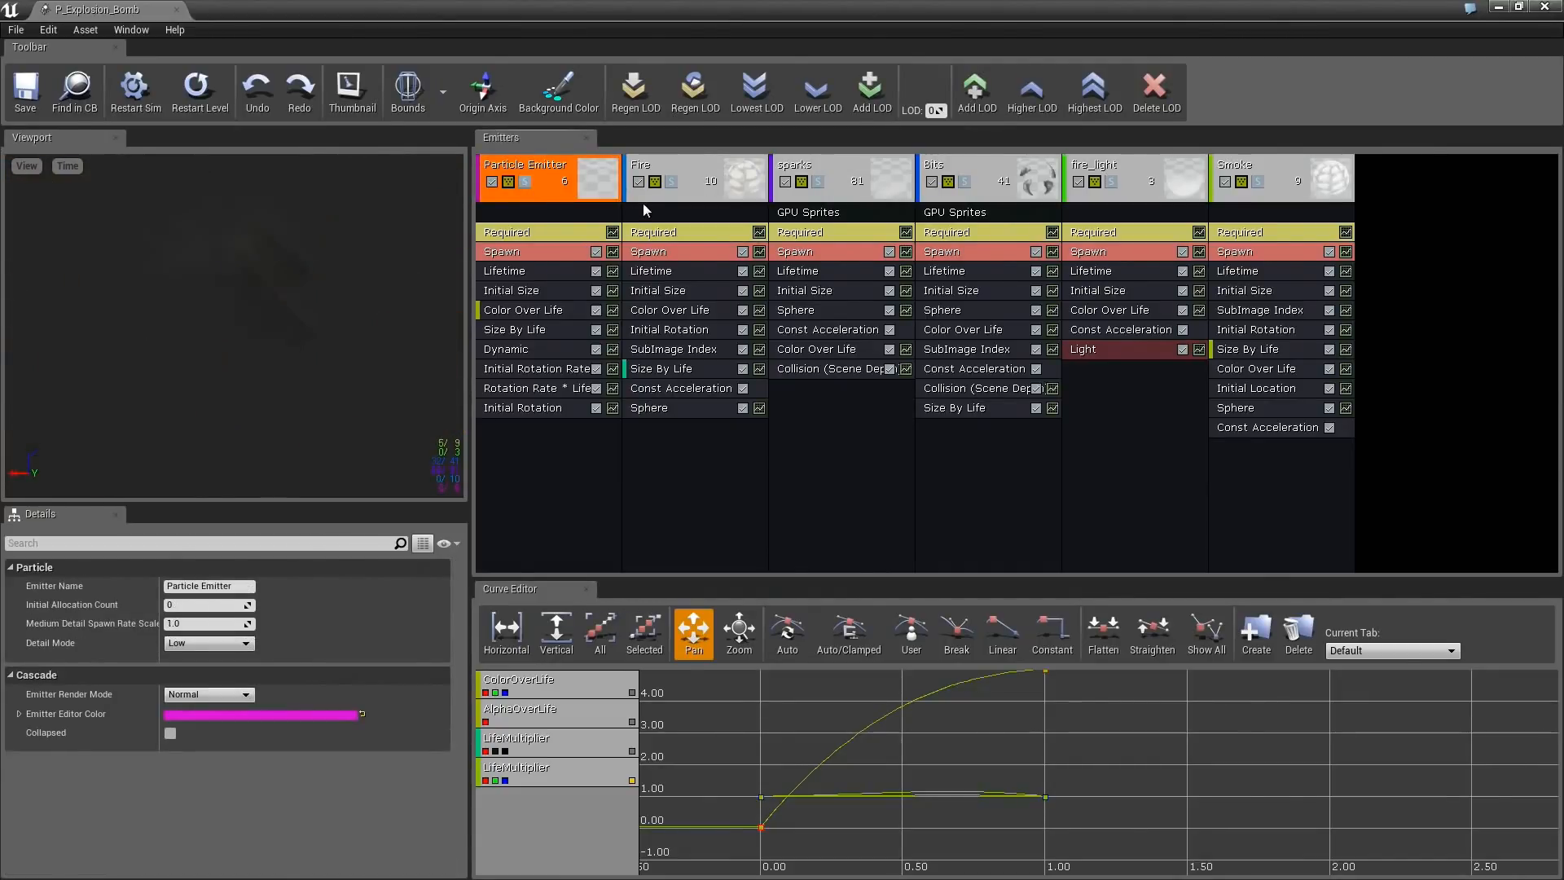
{"action": "left_click", "coordinate": [652, 196]}
{"action": "left_click", "coordinate": [820, 203]}
{"action": "left_click", "coordinate": [1026, 200]}
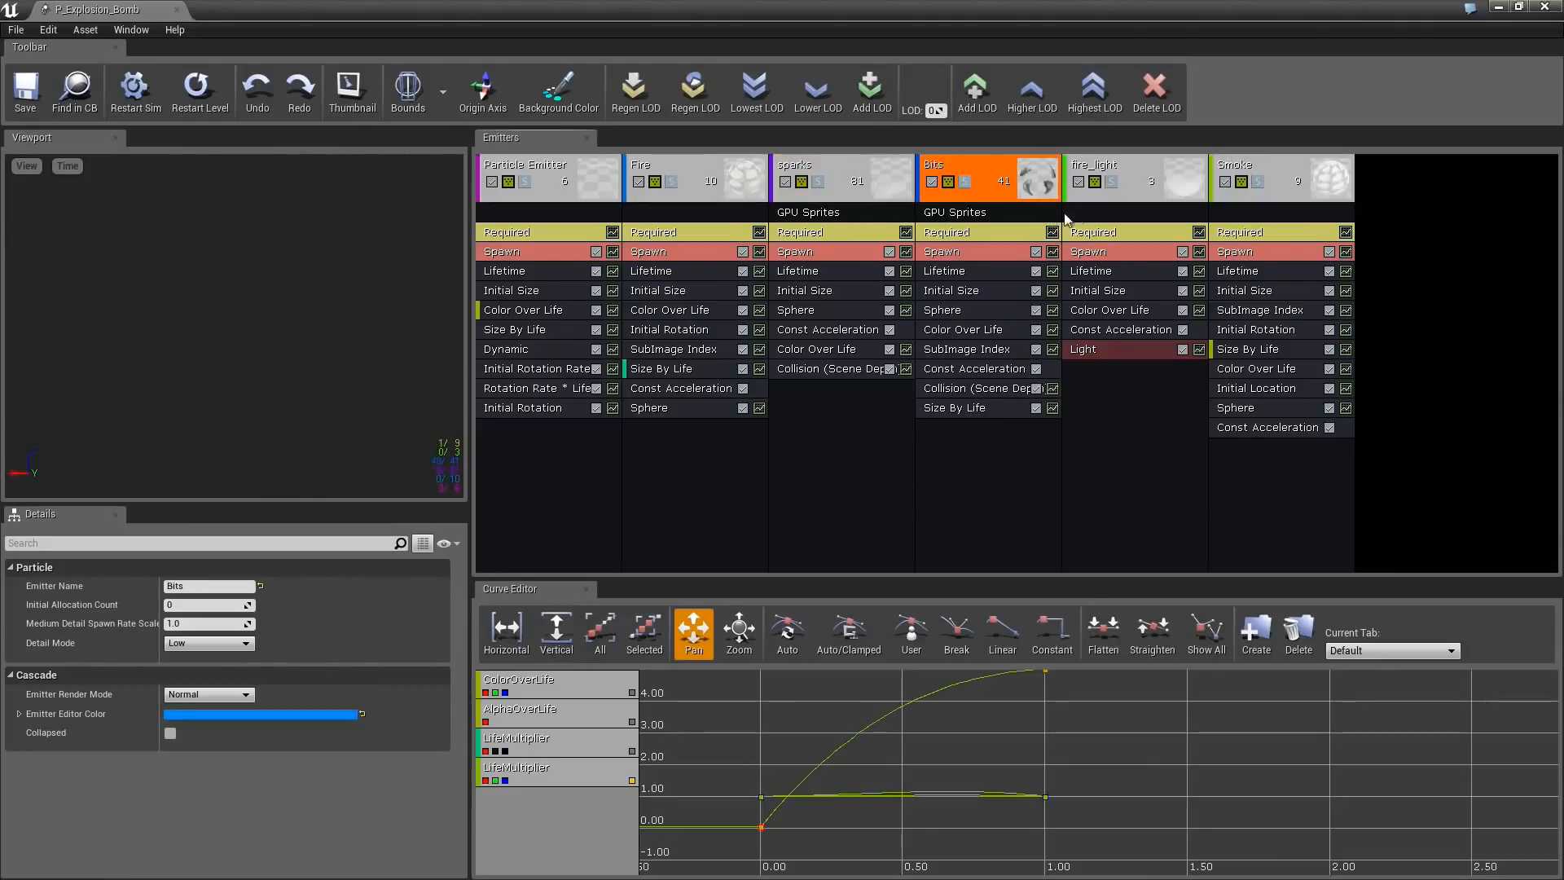
{"action": "left_click", "coordinate": [570, 194]}
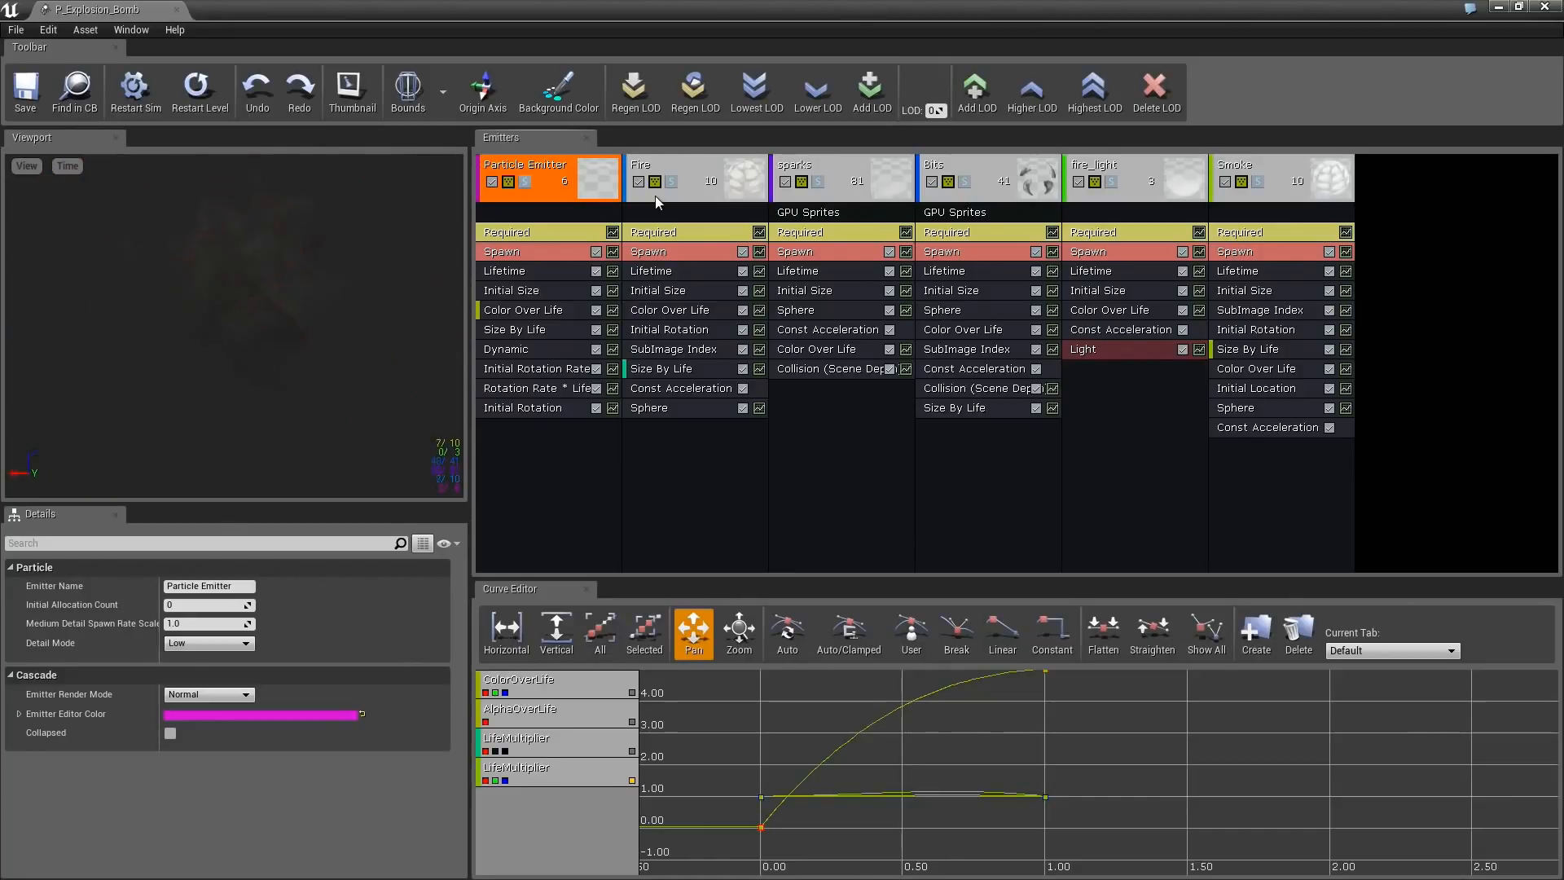
{"action": "left_click", "coordinate": [664, 197]}
{"action": "left_click", "coordinate": [815, 198]}
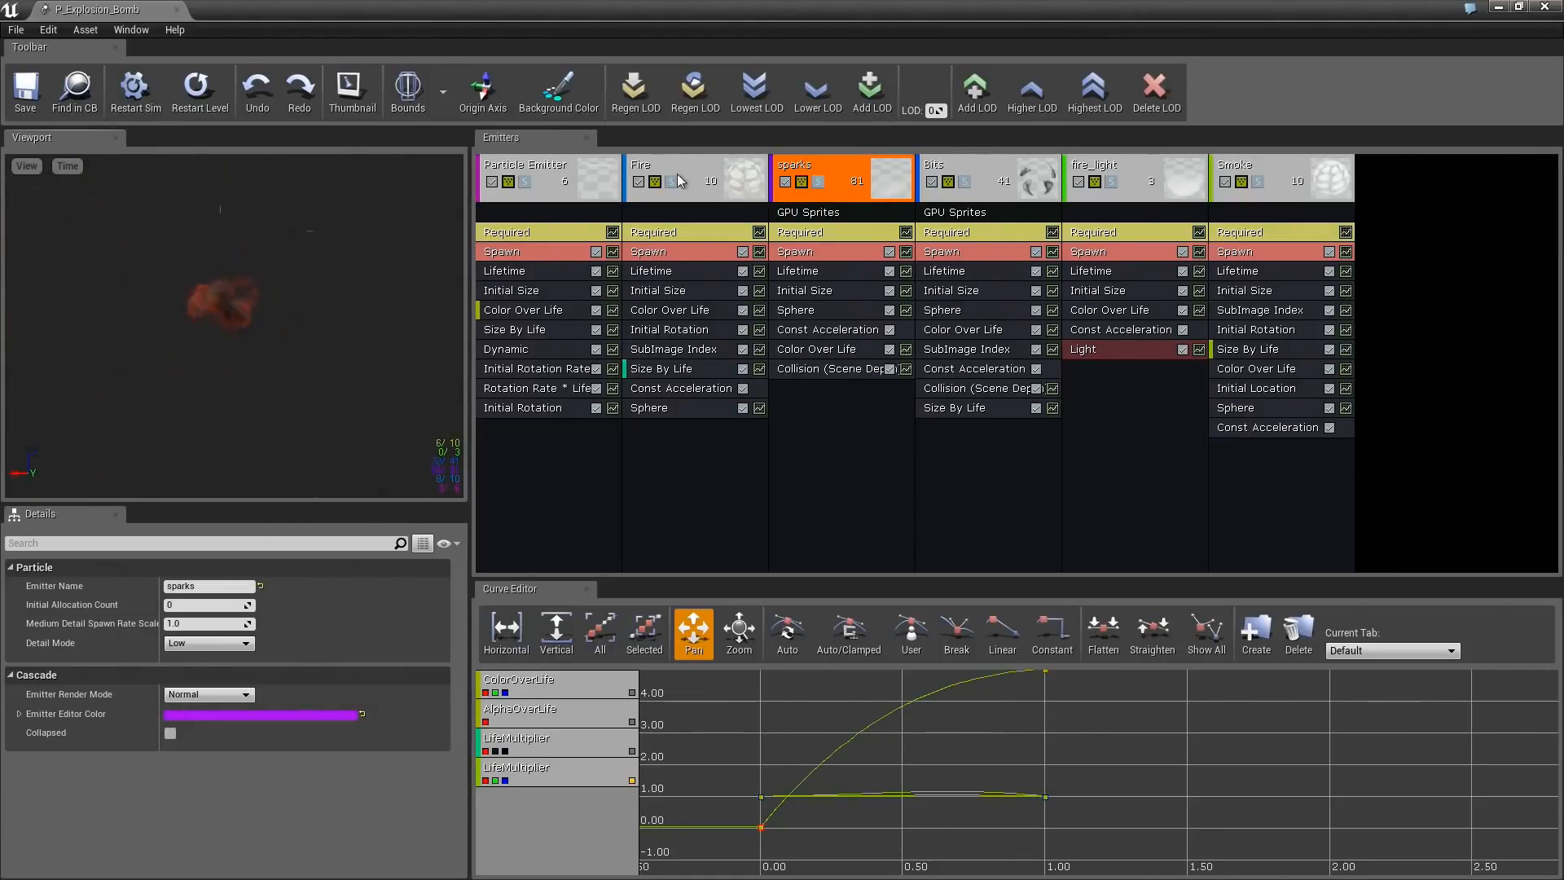
Solo the Particle Emitter, Fire and sparks emitters one after another to preview each separately
{"action": "left_click", "coordinate": [524, 183]}
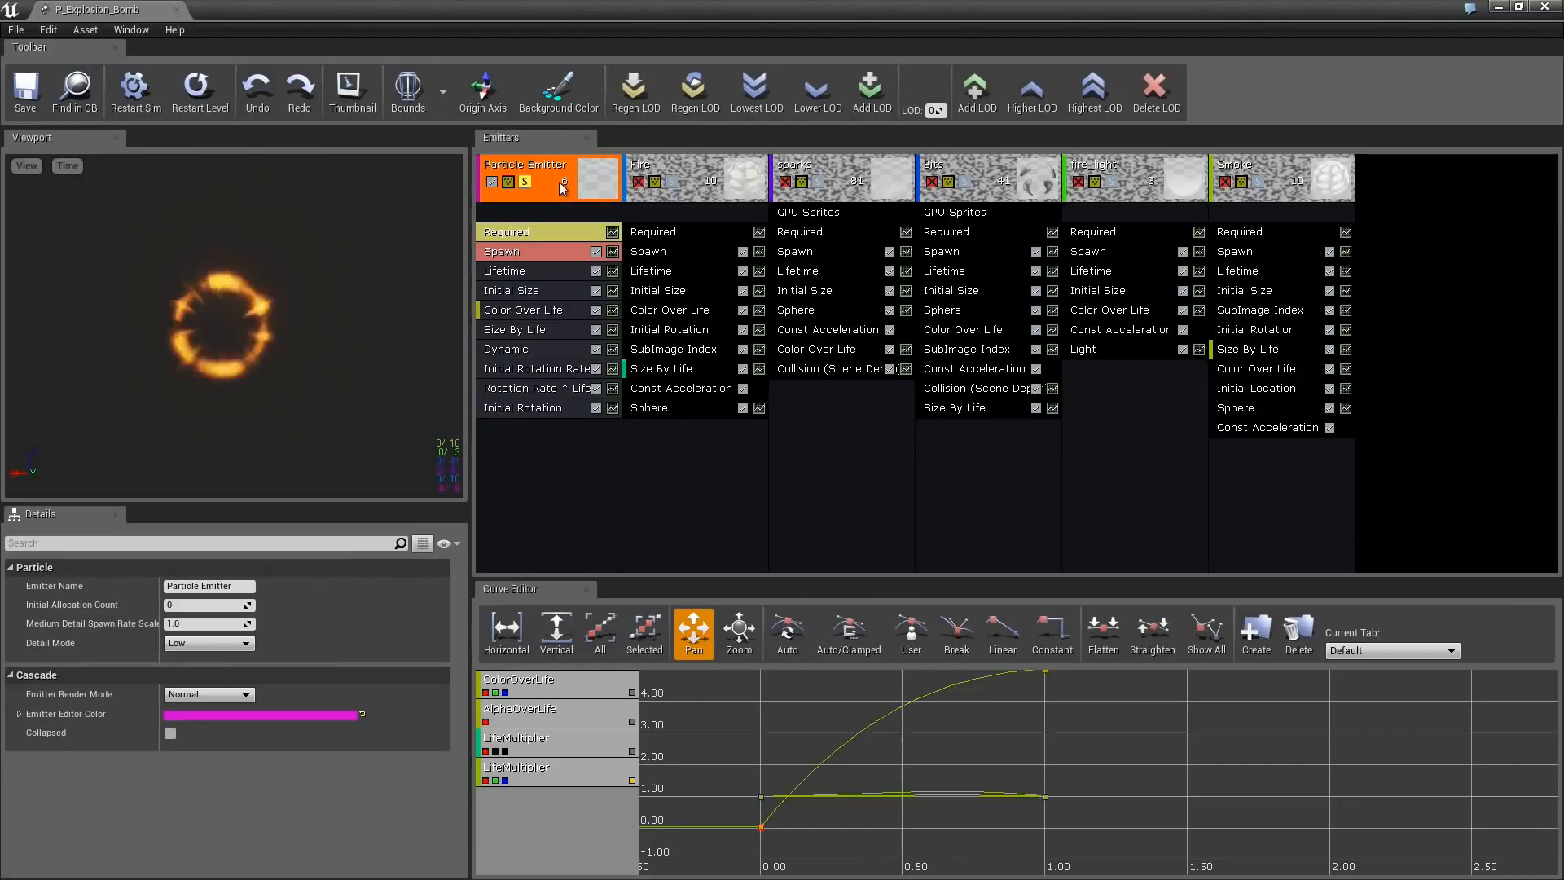
{"action": "left_click", "coordinate": [525, 182]}
{"action": "left_click", "coordinate": [671, 182]}
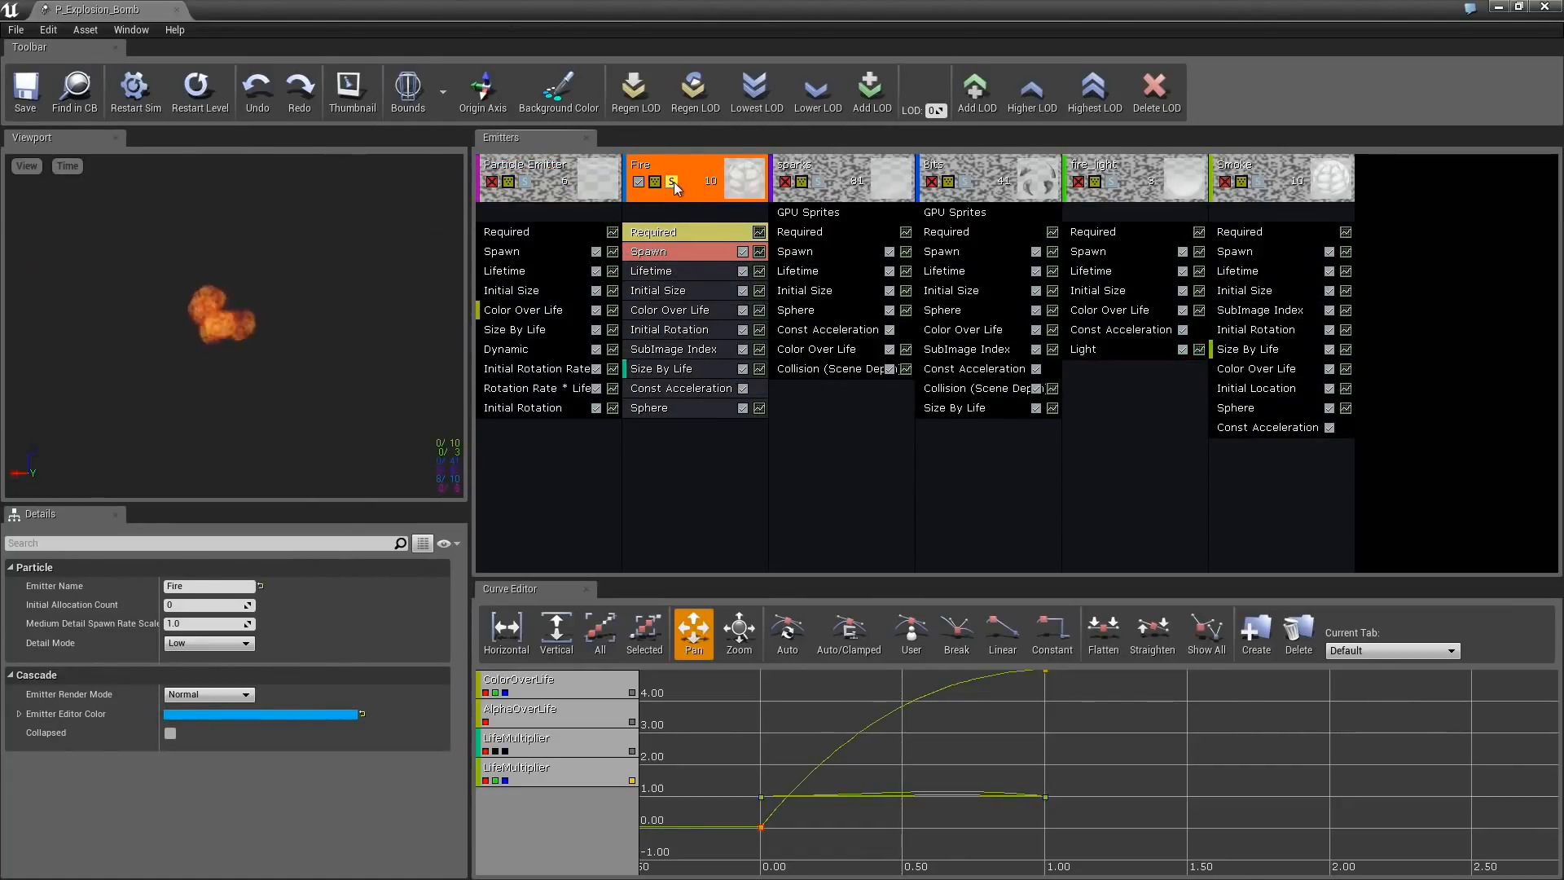
{"action": "left_click", "coordinate": [672, 182]}
{"action": "left_click", "coordinate": [818, 181]}
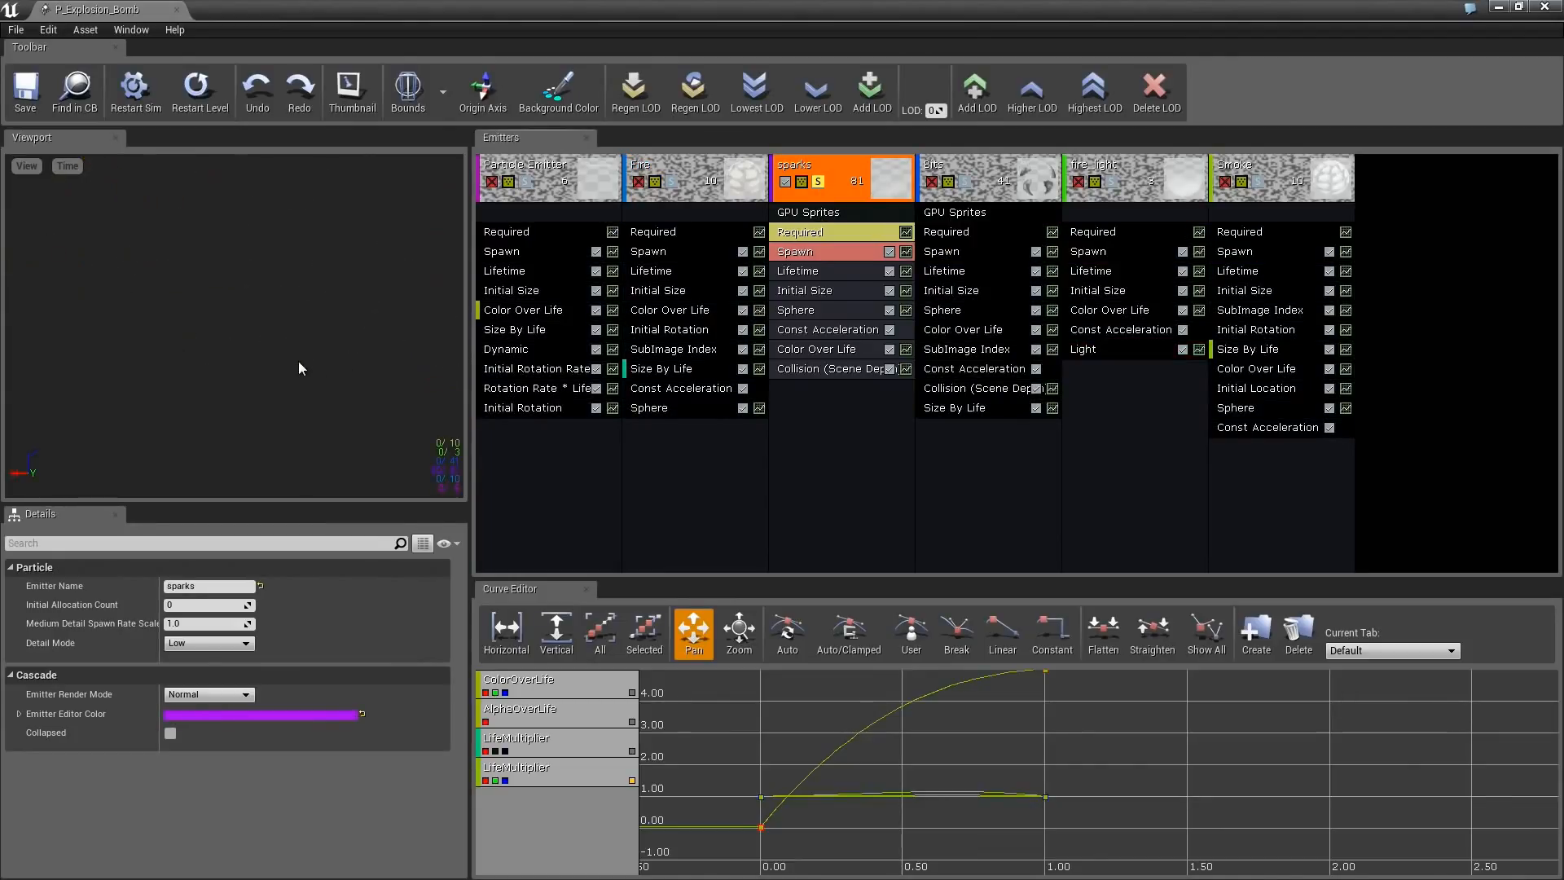
Restore all emitters, solo Bits, fire_light and Smoke one after another to preview each, and leave none soloed
{"action": "left_click", "coordinate": [818, 181]}
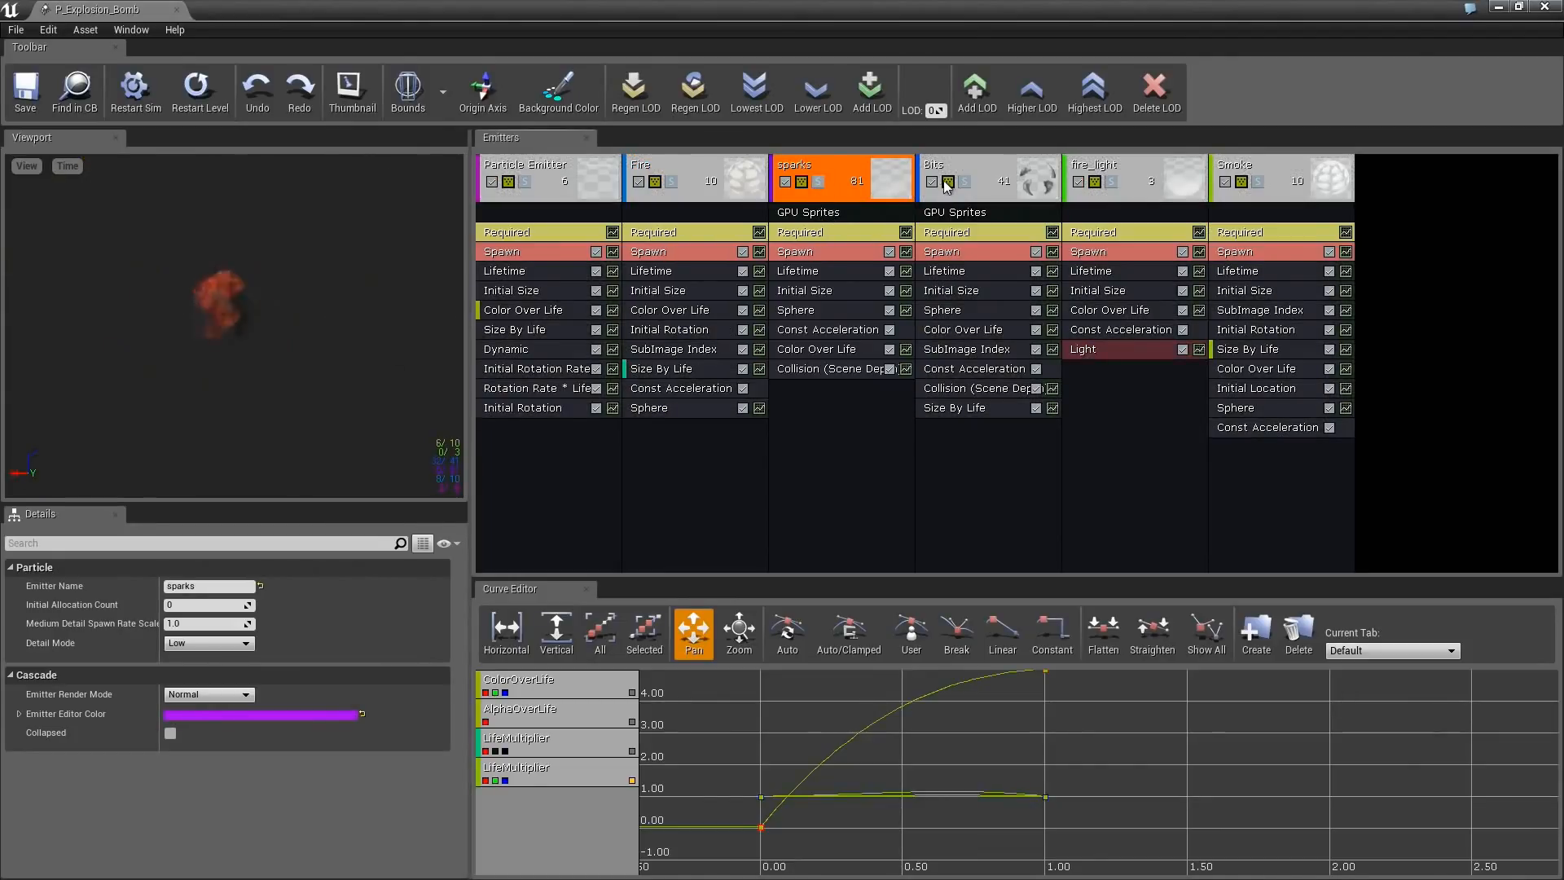
{"action": "left_click", "coordinate": [965, 182]}
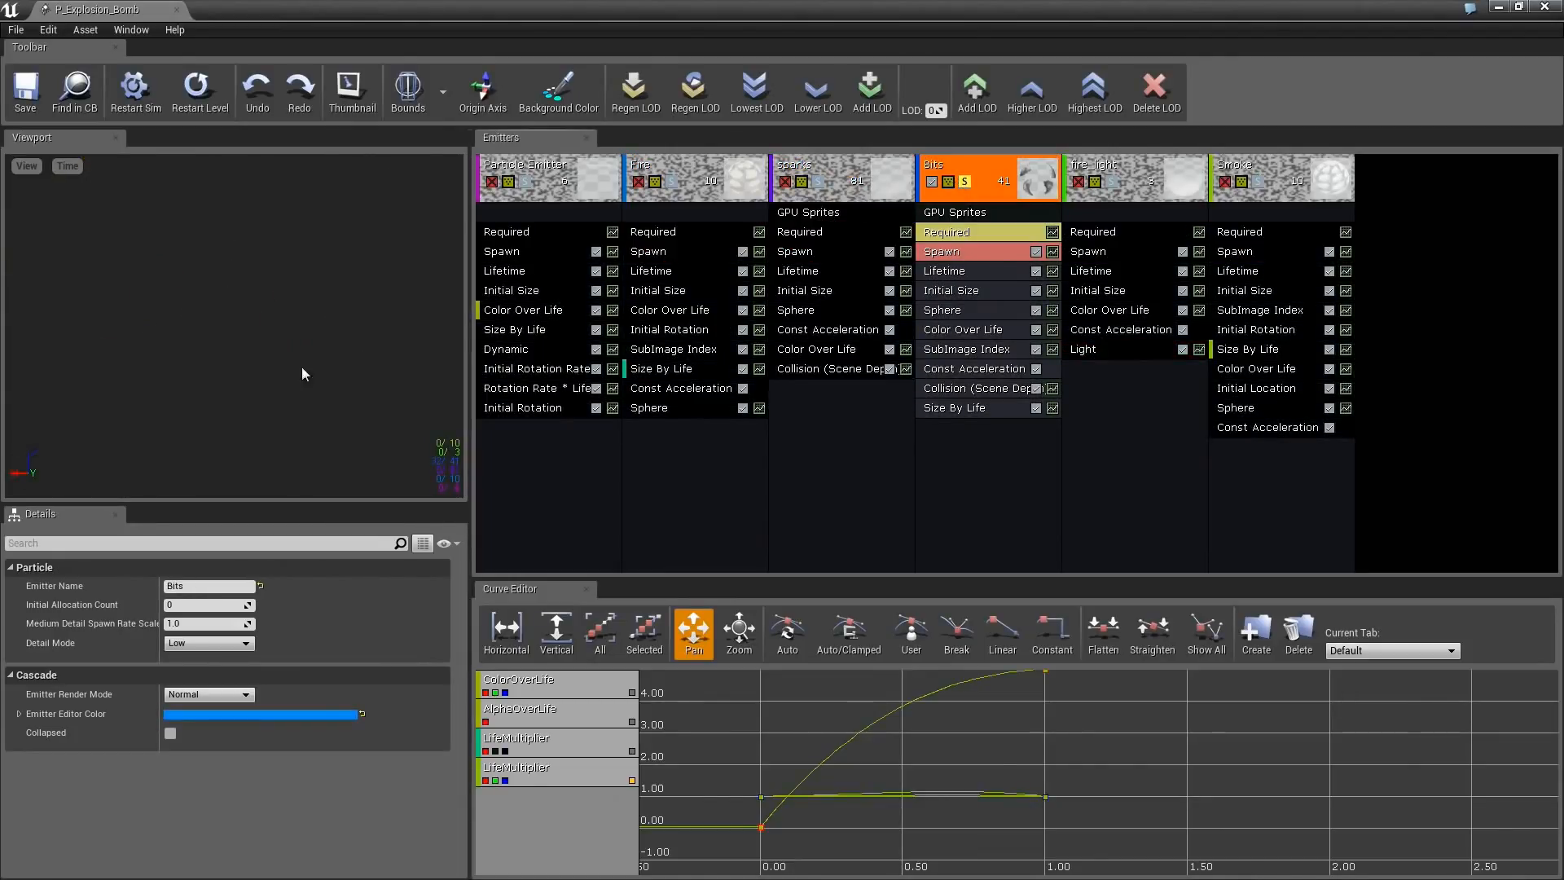
{"action": "left_click", "coordinate": [964, 182]}
{"action": "left_click", "coordinate": [1112, 182]}
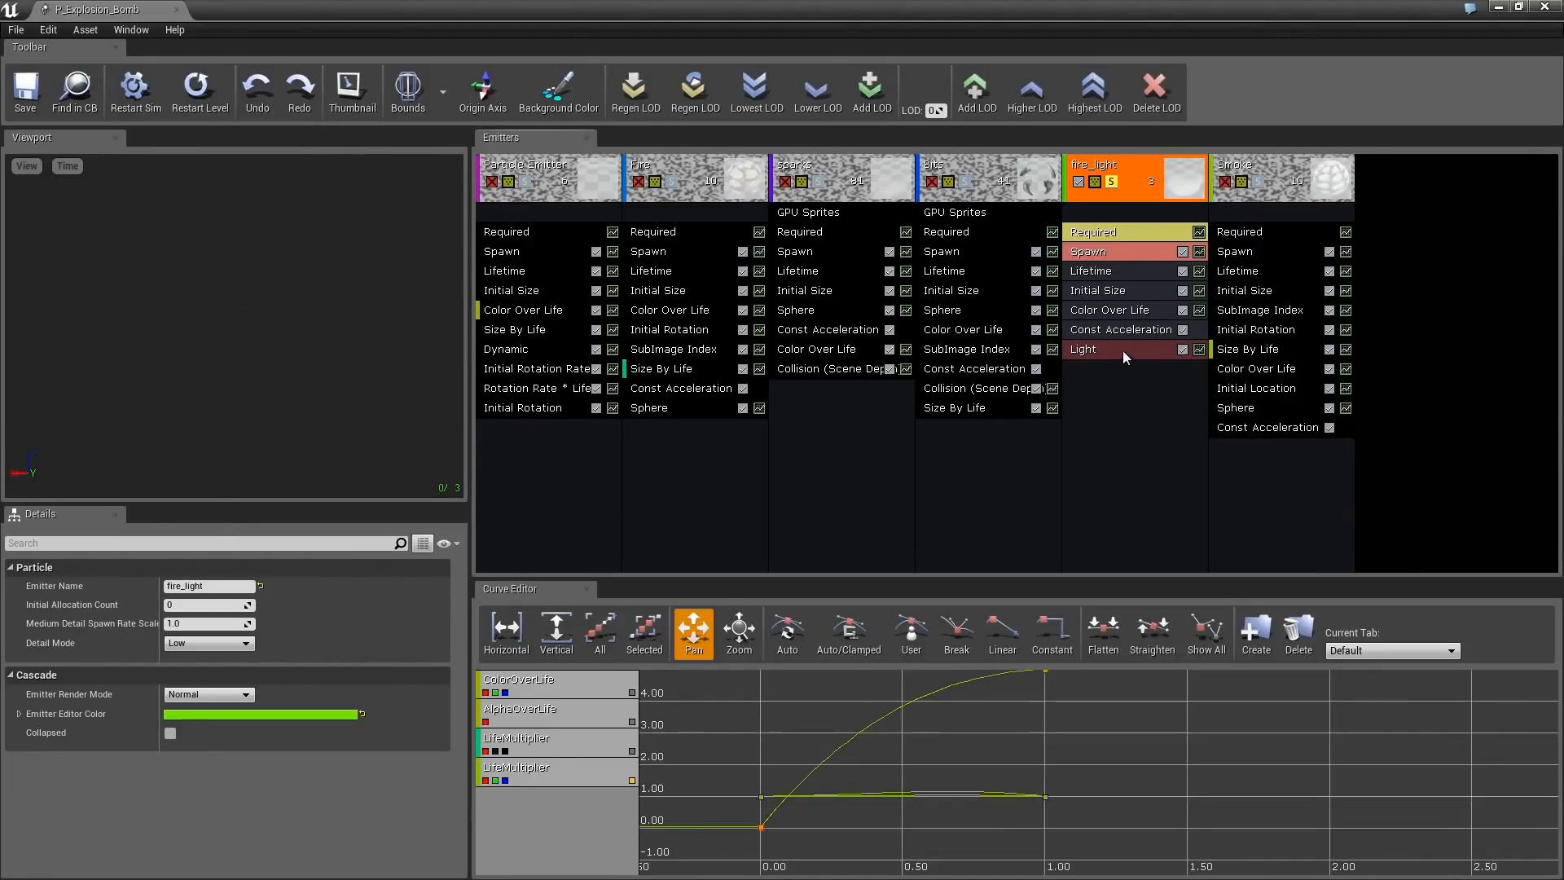
{"action": "left_click", "coordinate": [1112, 182]}
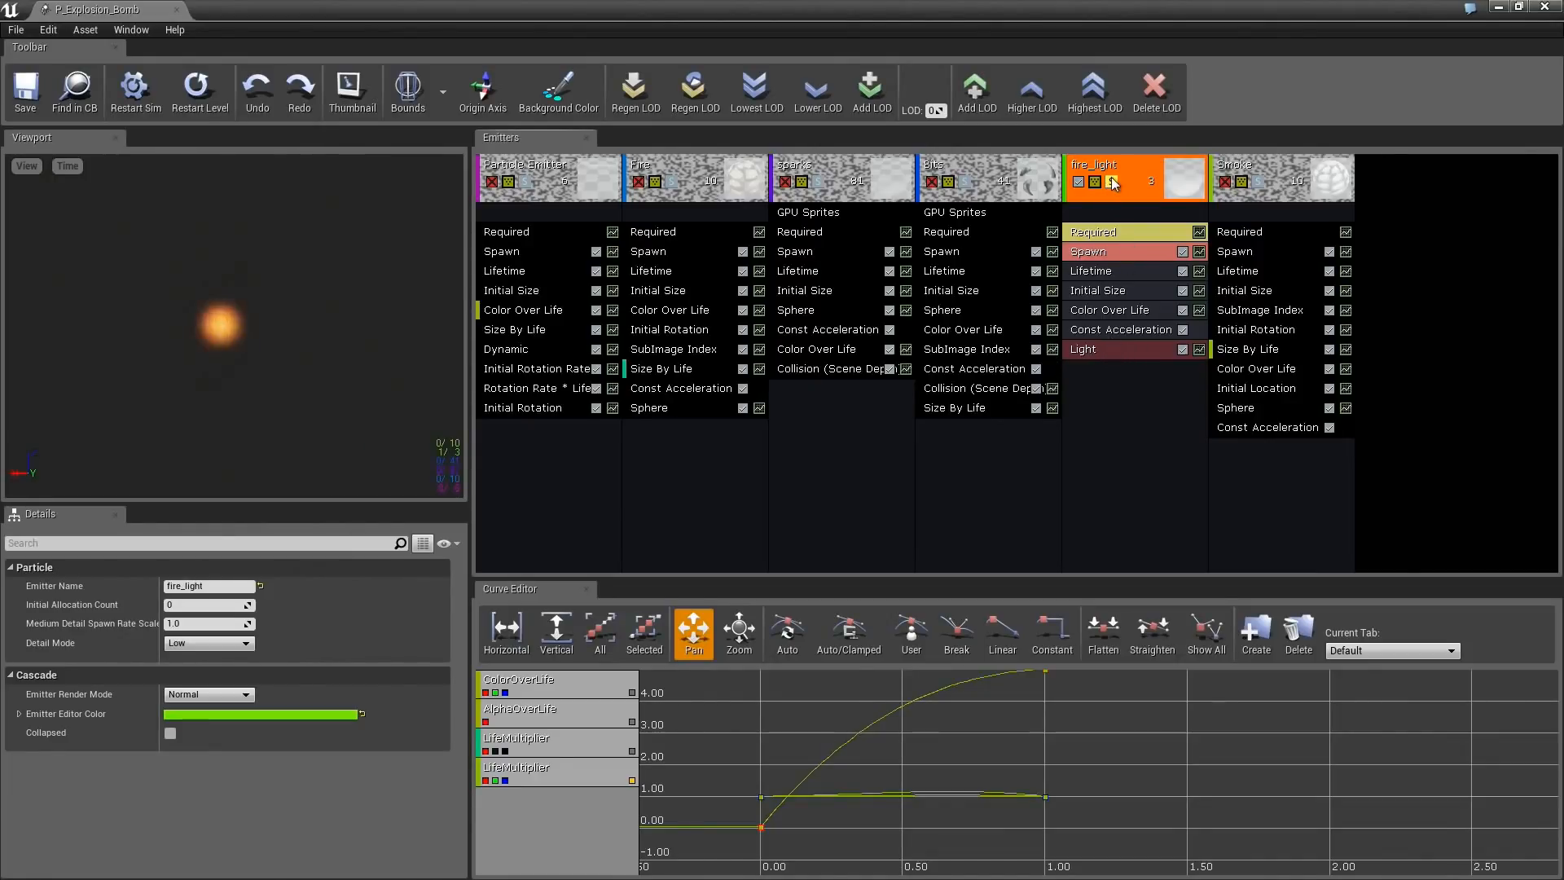
{"action": "left_click", "coordinate": [1258, 182]}
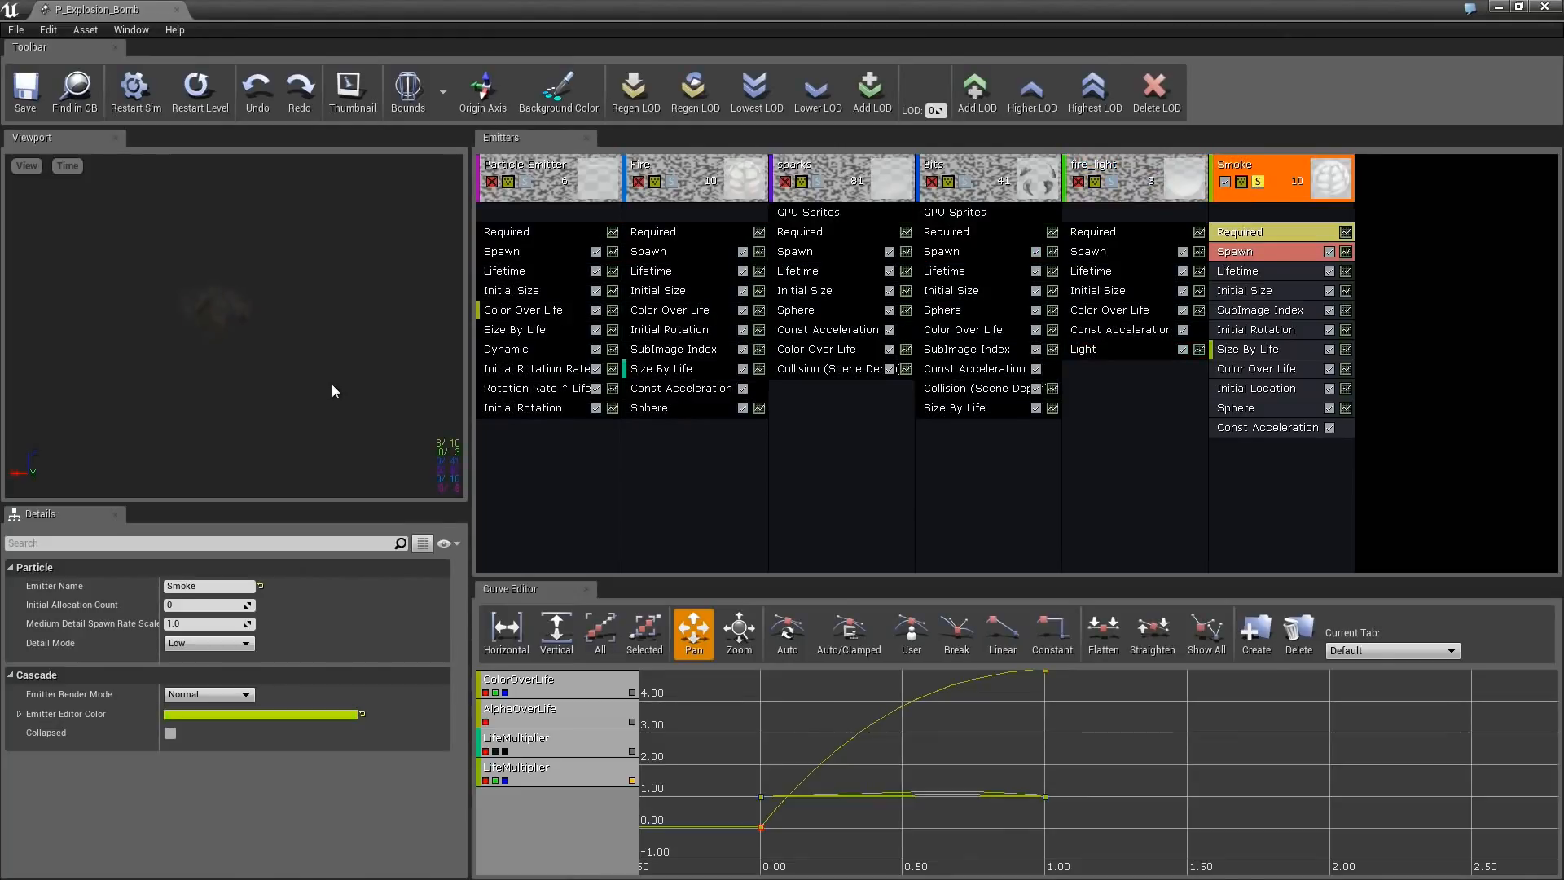
{"action": "left_click", "coordinate": [1258, 182]}
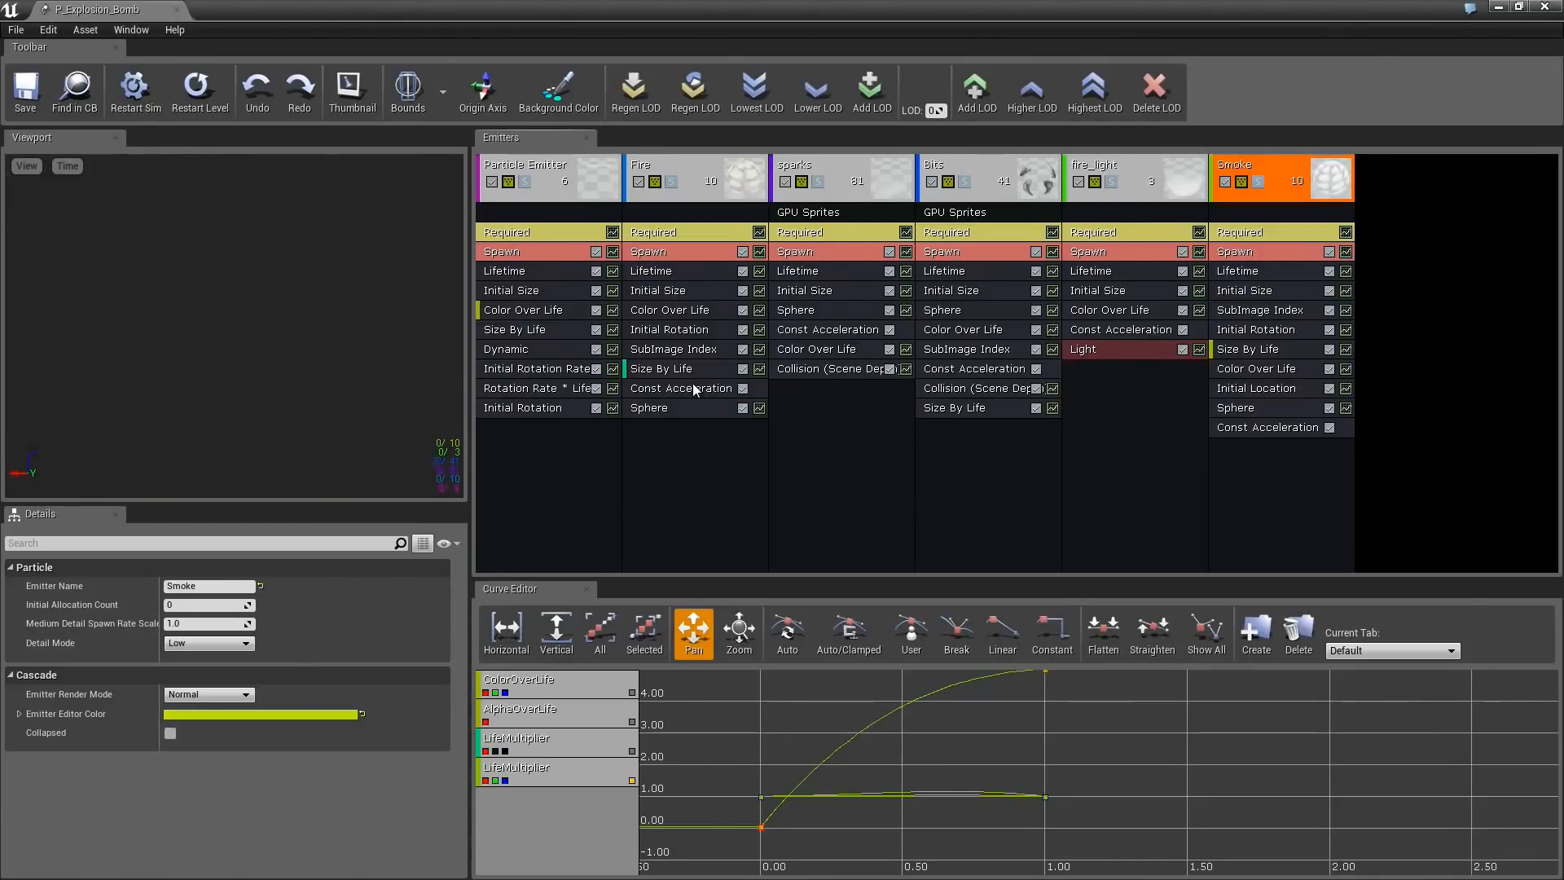
Switch to the handwritten notes and write the next term directly below "Emitter"
{"action": "key", "text": "alt+Tab"}
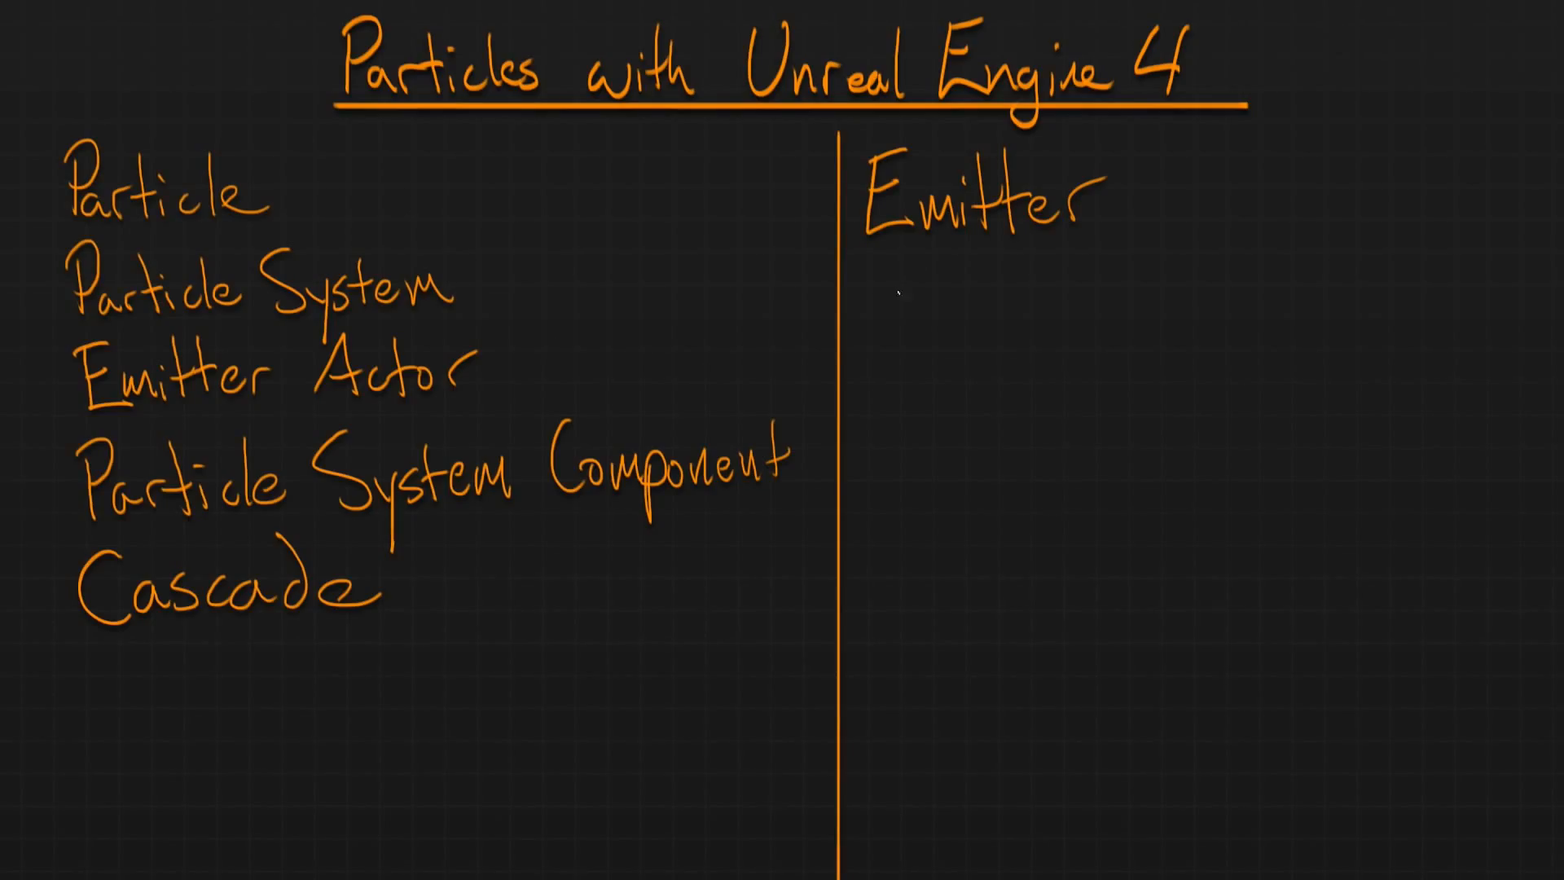
{"action": "mouse_move", "coordinate": [878, 336]}
{"action": "left_mouse_down"}
{"action": "mouse_move", "coordinate": [929, 269]}
{"action": "mouse_move", "coordinate": [937, 340]}
{"action": "left_mouse_up"}
{"action": "mouse_move", "coordinate": [955, 318]}
{"action": "left_mouse_down"}
{"action": "mouse_move", "coordinate": [998, 346]}
{"action": "mouse_move", "coordinate": [1030, 339]}
{"action": "left_mouse_up"}
{"action": "left_click_drag", "start_coordinate": [1042, 270], "coordinate": [1114, 322]}
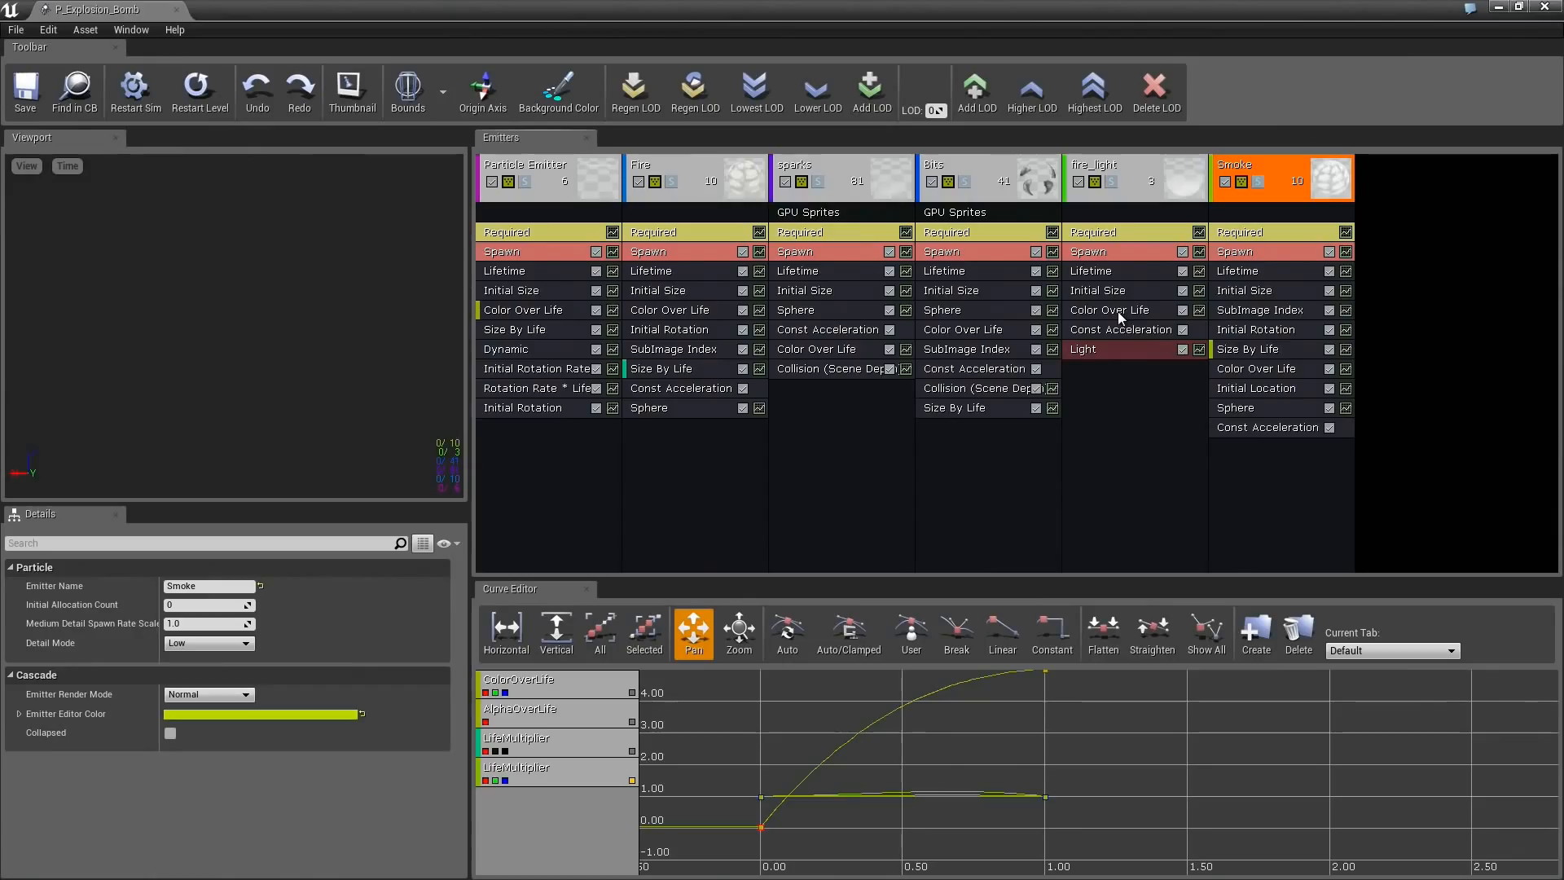
Return to Cascade and select the Particle Emitter, Fire and sparks emitters in turn to compare their module stacks
{"action": "left_click", "coordinate": [549, 196]}
{"action": "left_click", "coordinate": [690, 202]}
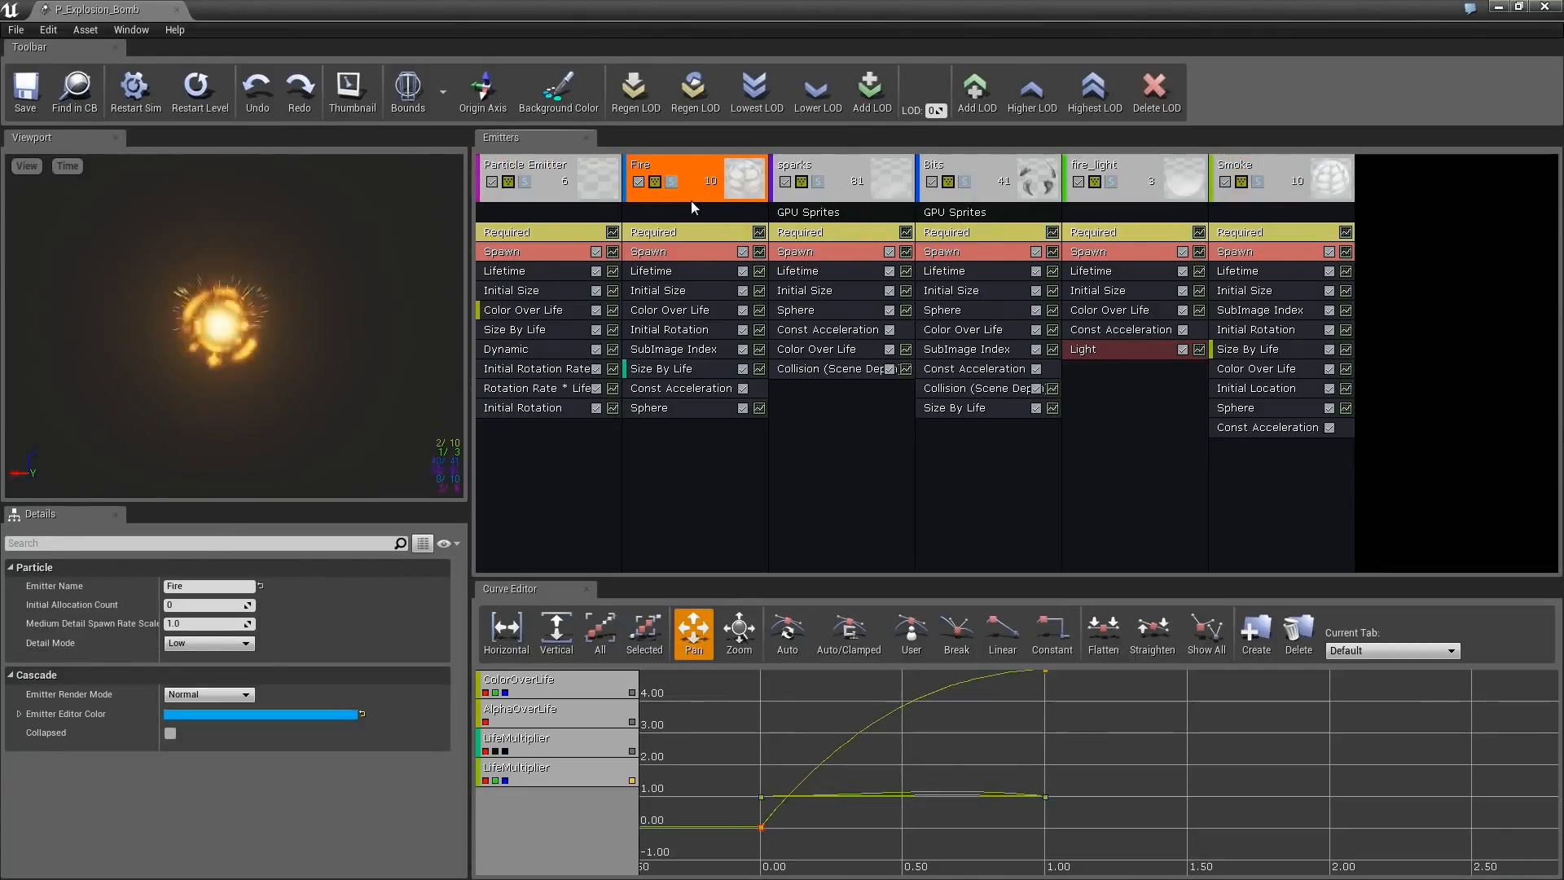
{"action": "left_click", "coordinate": [807, 199]}
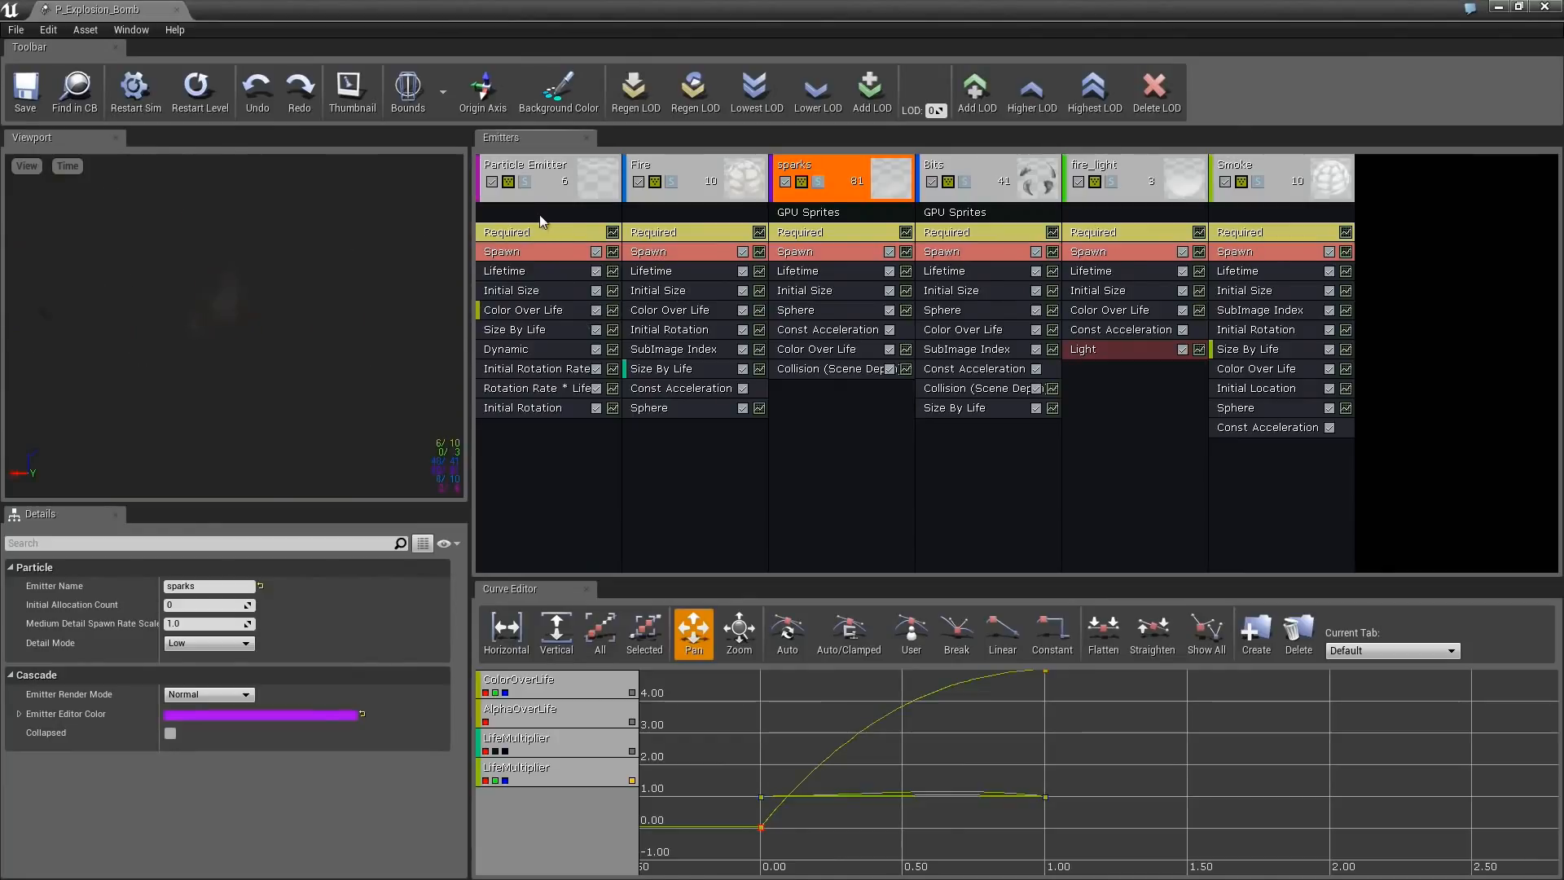
Examine the Particle Emitter's modules one by one from Lifetime through Initial Rotation, returning to Lifetime and Initial Size
{"action": "left_click", "coordinate": [536, 272]}
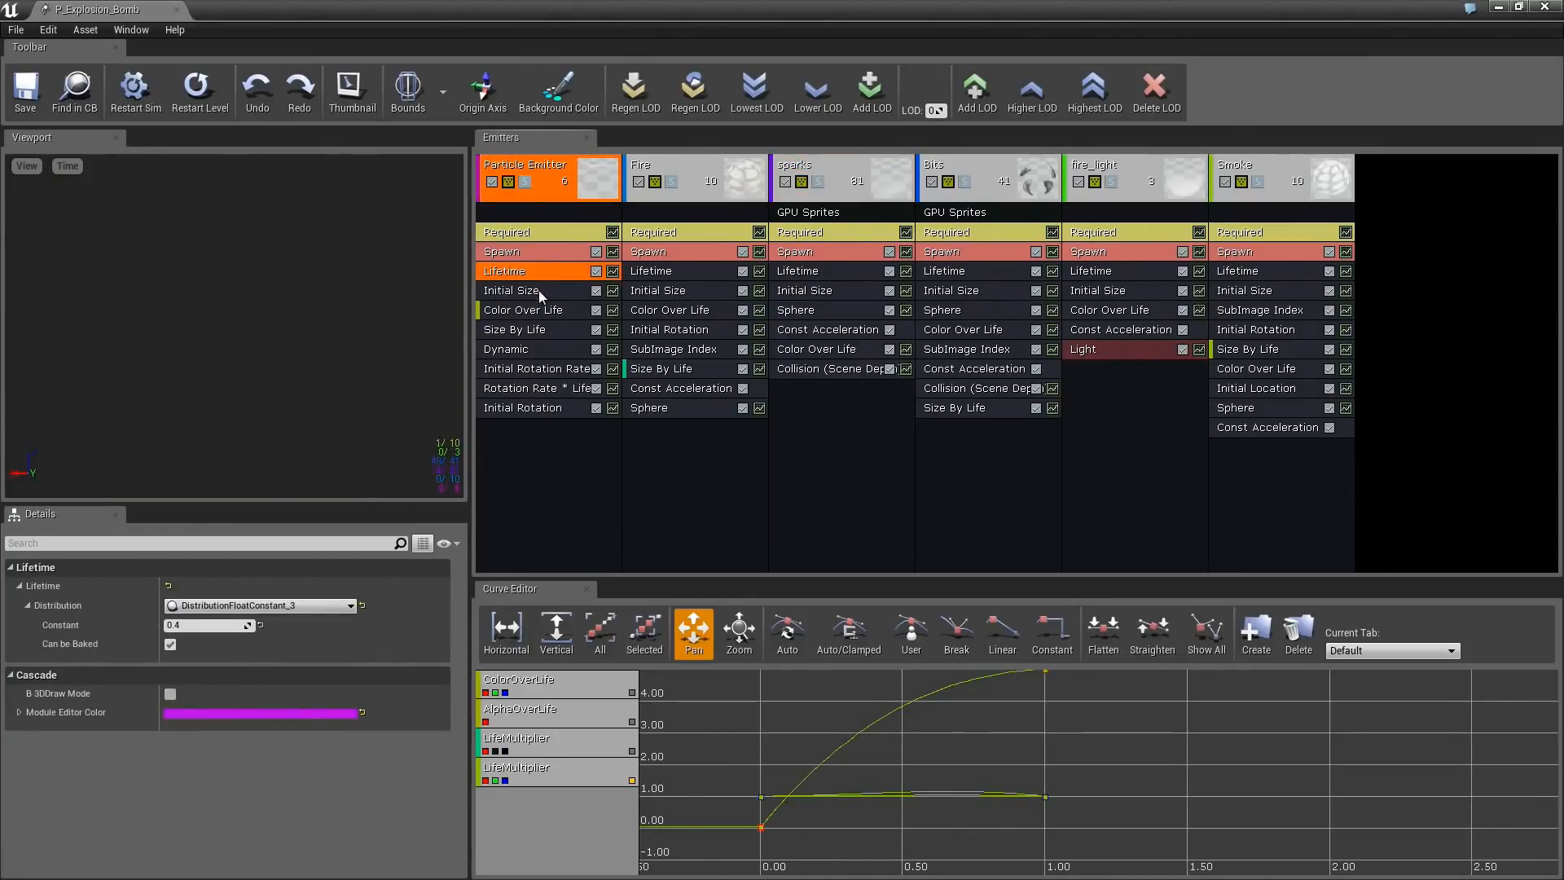
{"action": "left_click", "coordinate": [540, 290]}
{"action": "left_click", "coordinate": [540, 309]}
{"action": "left_click", "coordinate": [539, 330]}
{"action": "left_click", "coordinate": [539, 349]}
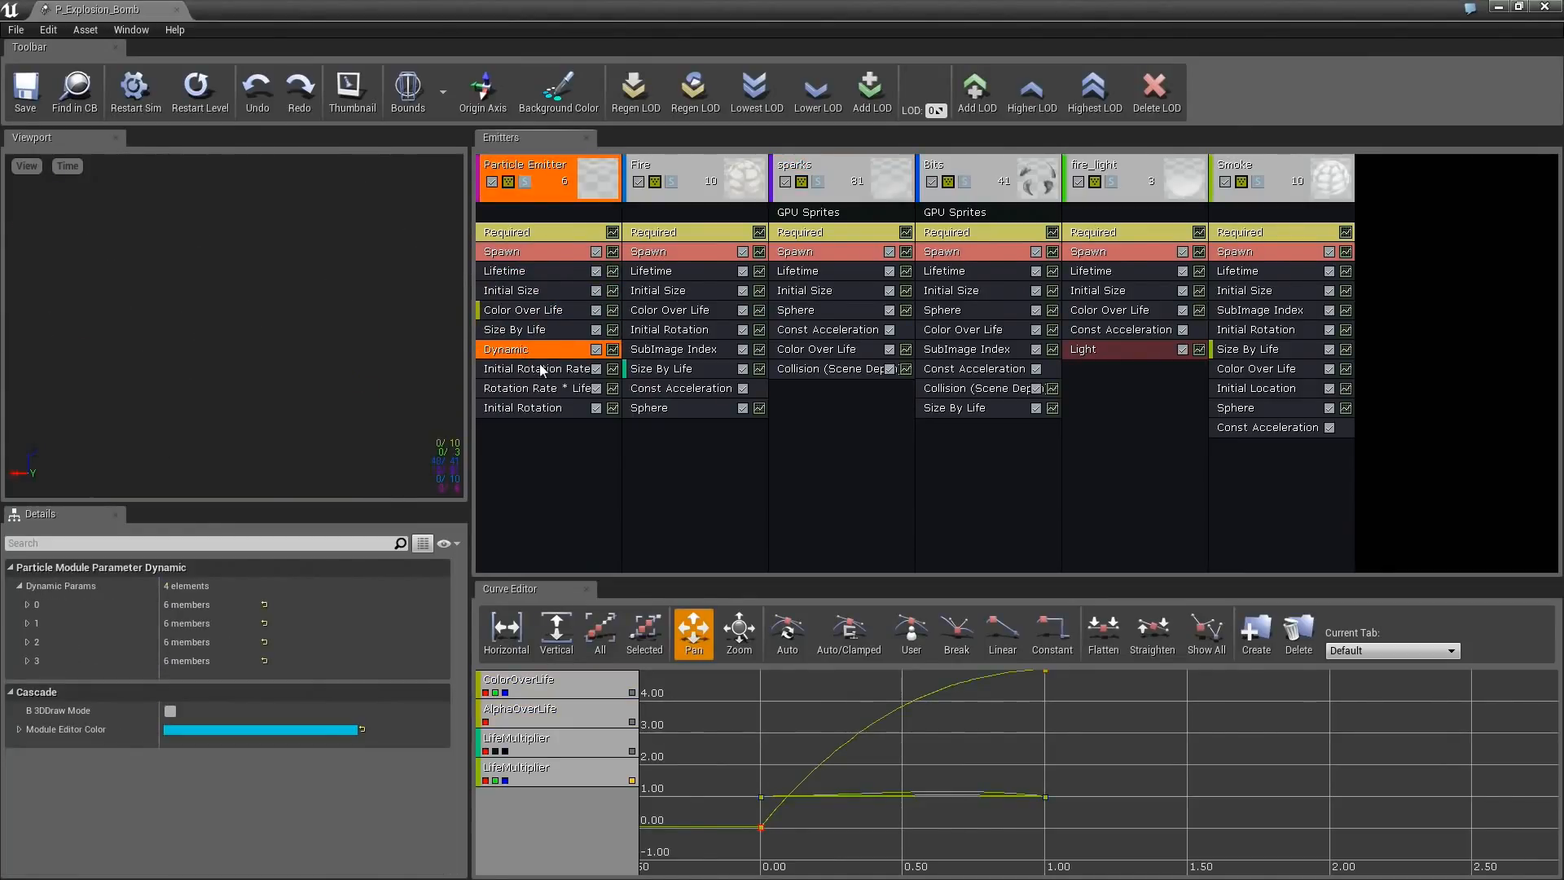
{"action": "left_click", "coordinate": [539, 368]}
{"action": "left_click", "coordinate": [538, 388]}
{"action": "left_click", "coordinate": [540, 407]}
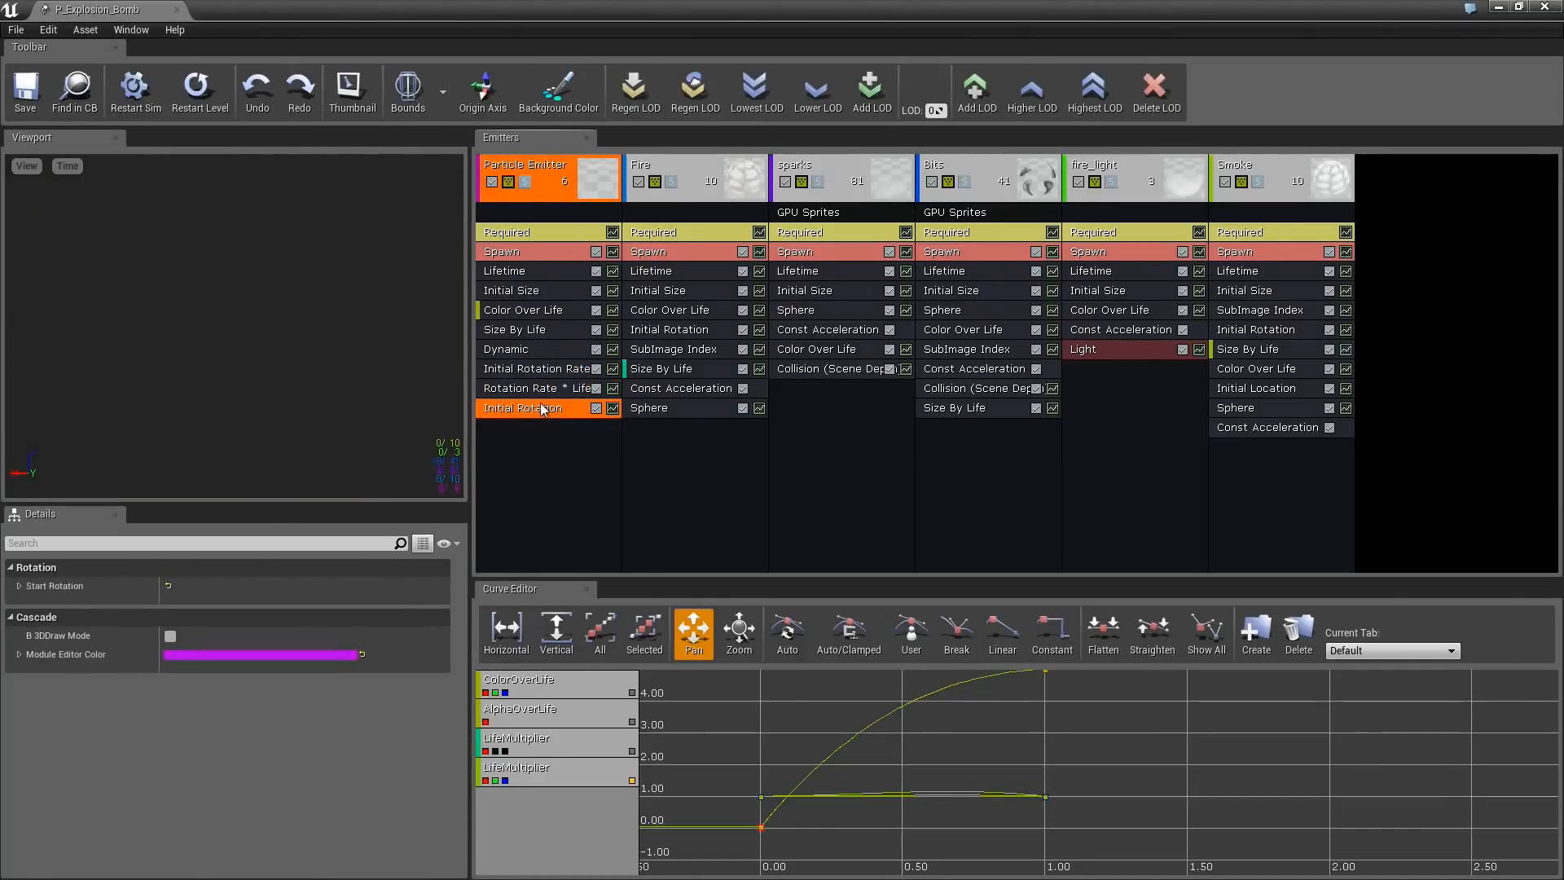
{"action": "left_click", "coordinate": [541, 272]}
{"action": "left_click", "coordinate": [541, 290]}
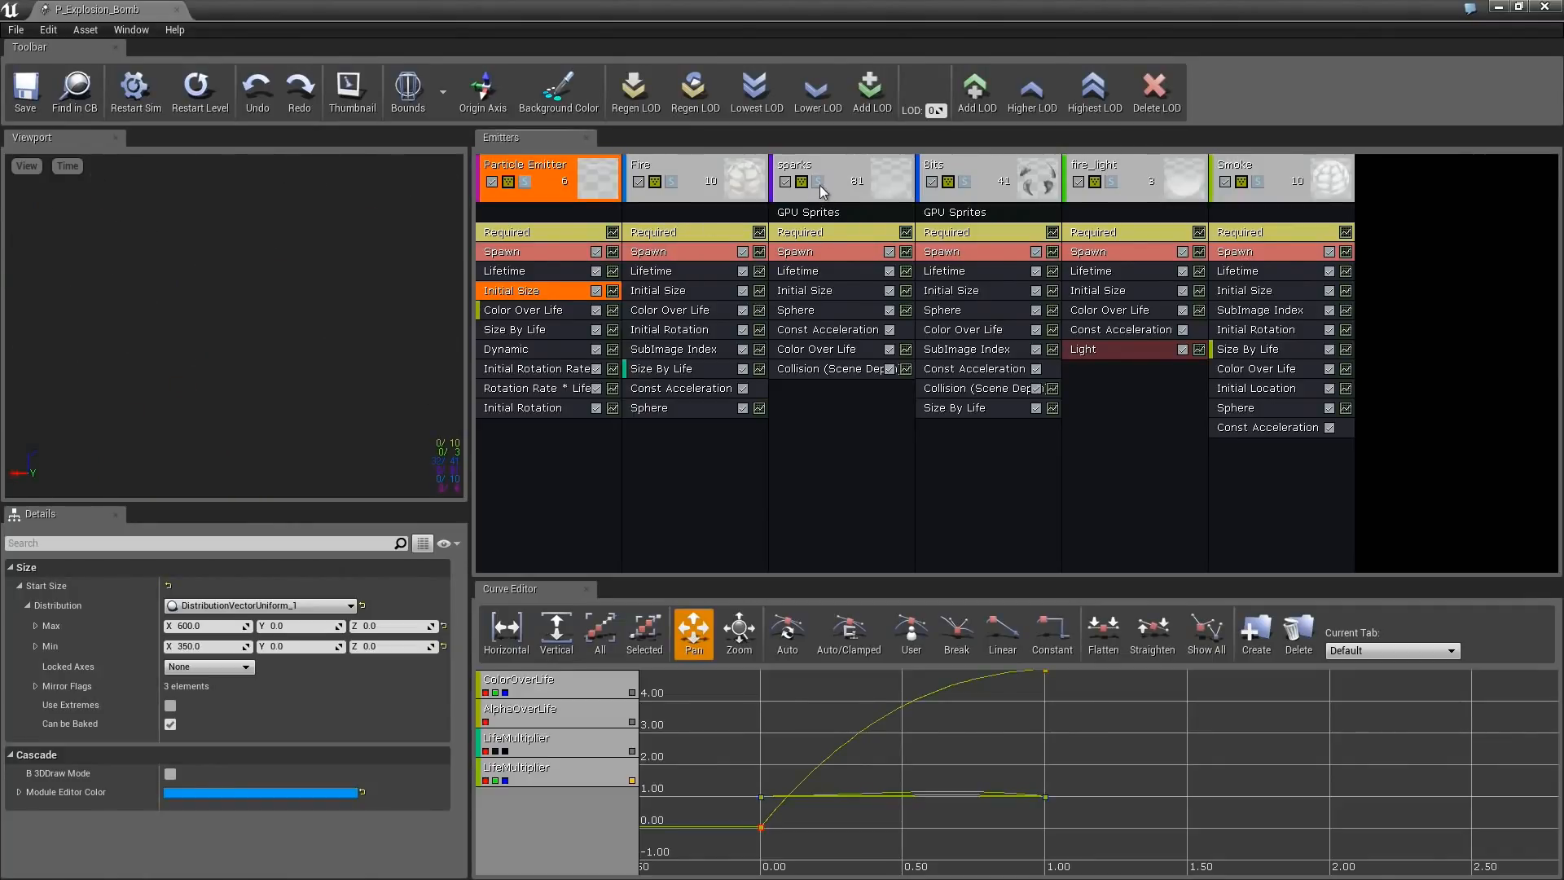
Solo the Bits emitter and examine its modules one by one from Lifetime through Size By Life
{"action": "left_click", "coordinate": [966, 182]}
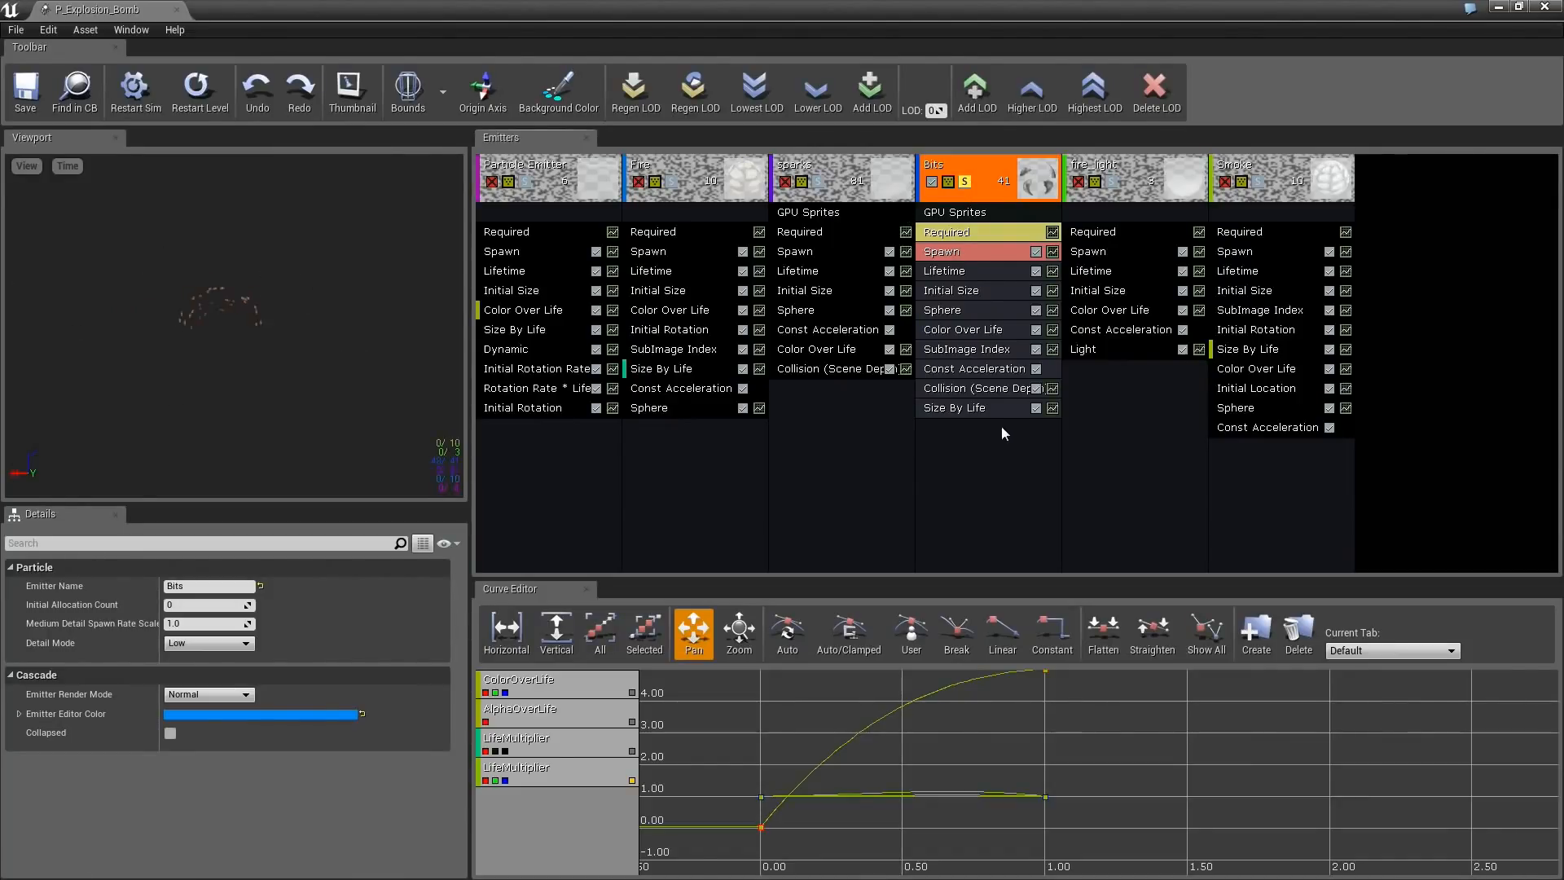
{"action": "left_click", "coordinate": [957, 274]}
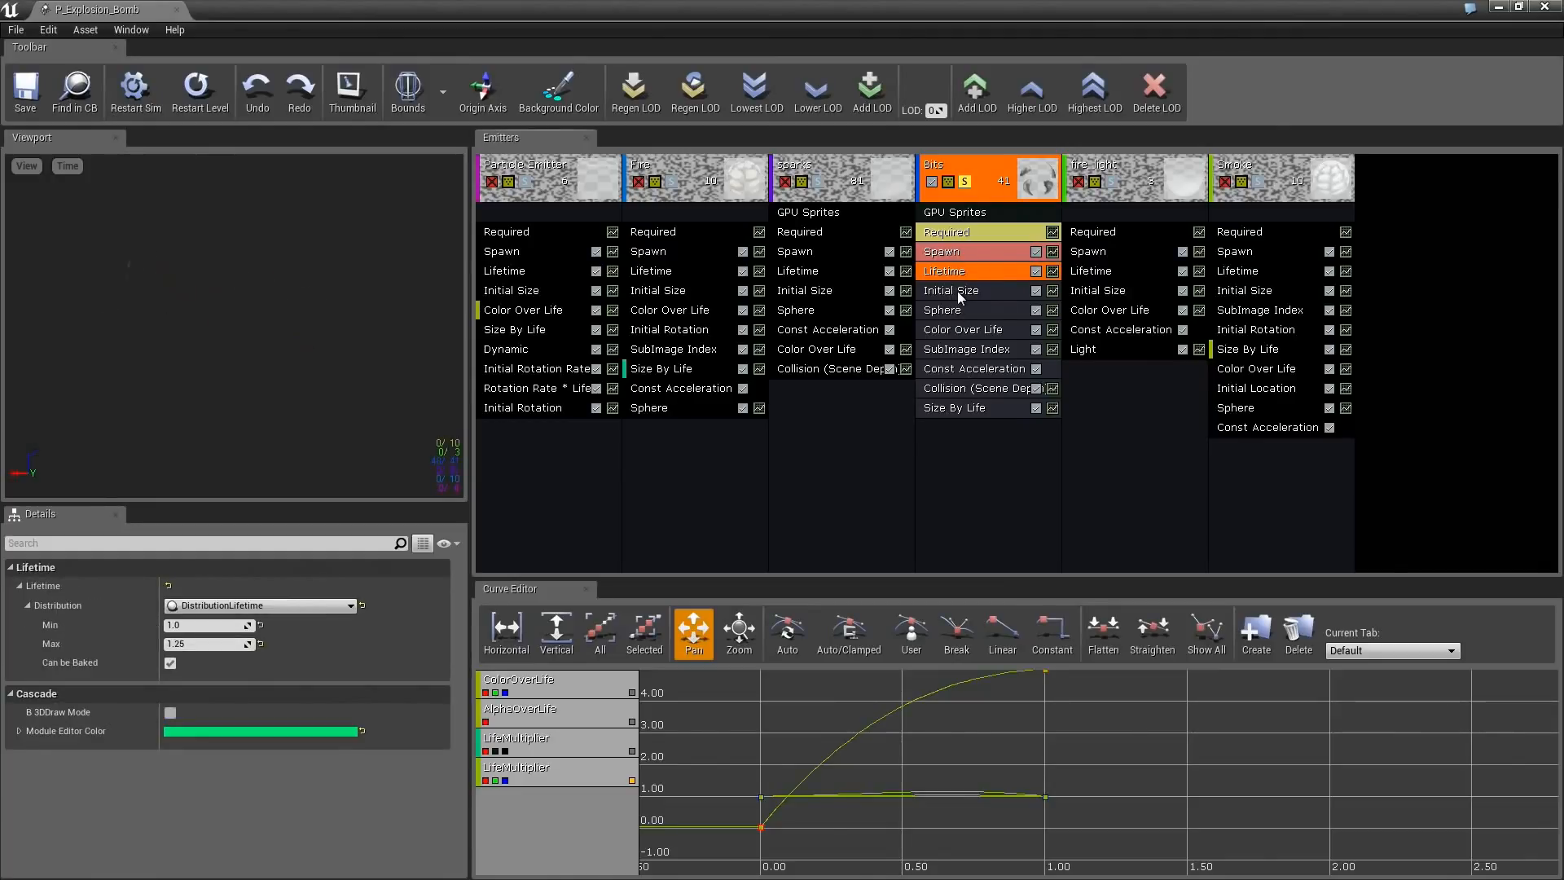
{"action": "left_click", "coordinate": [959, 291]}
{"action": "left_click", "coordinate": [959, 310]}
{"action": "left_click", "coordinate": [959, 326]}
{"action": "left_click", "coordinate": [960, 349]}
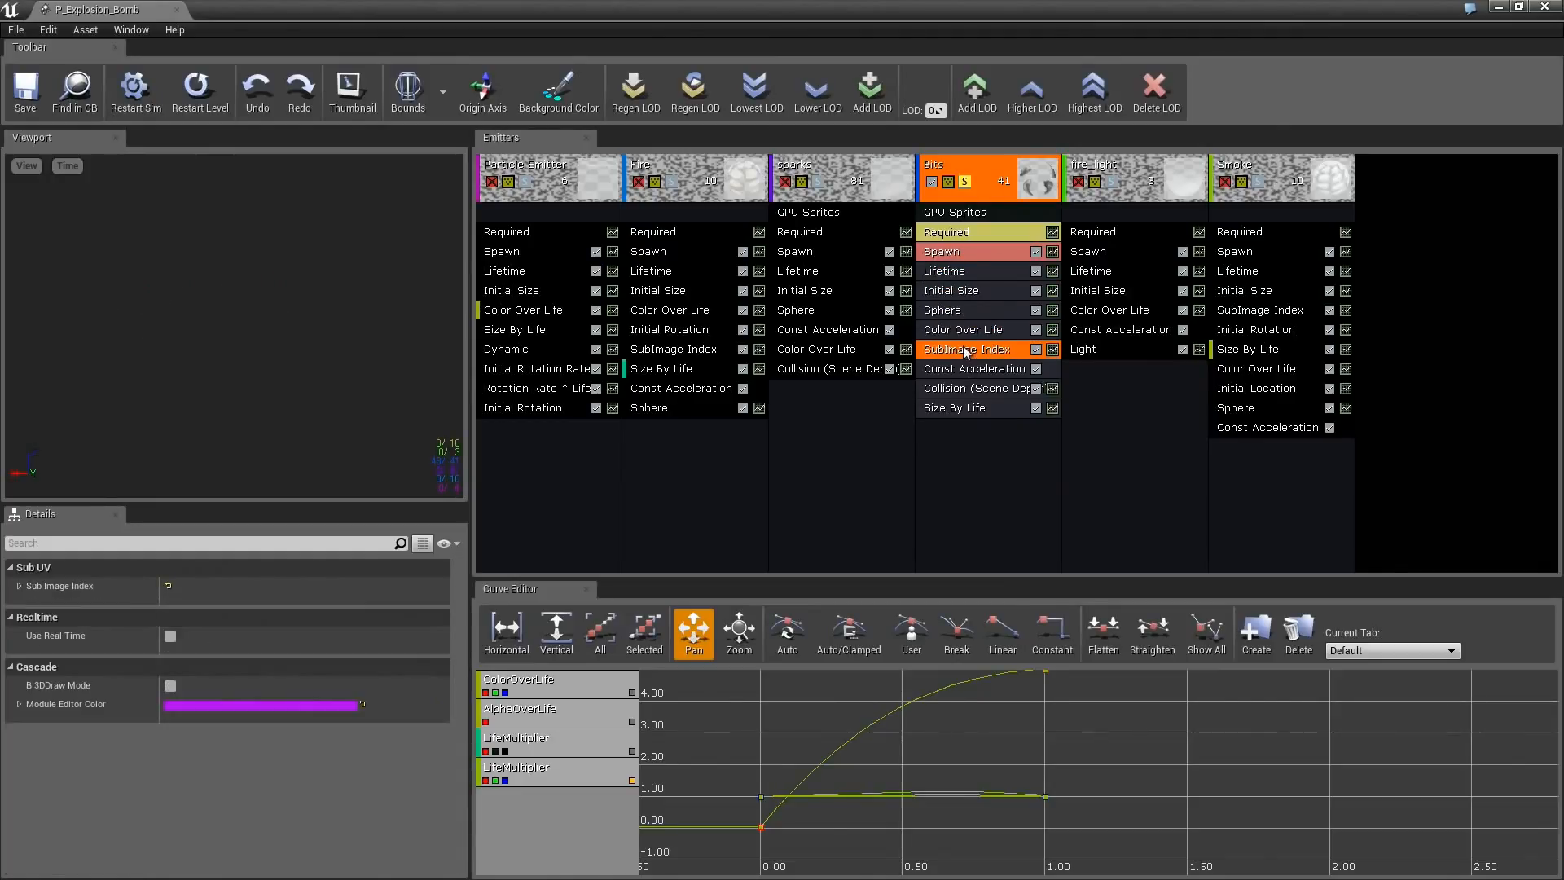
{"action": "left_click", "coordinate": [961, 368]}
{"action": "left_click", "coordinate": [966, 389]}
{"action": "left_click", "coordinate": [966, 406]}
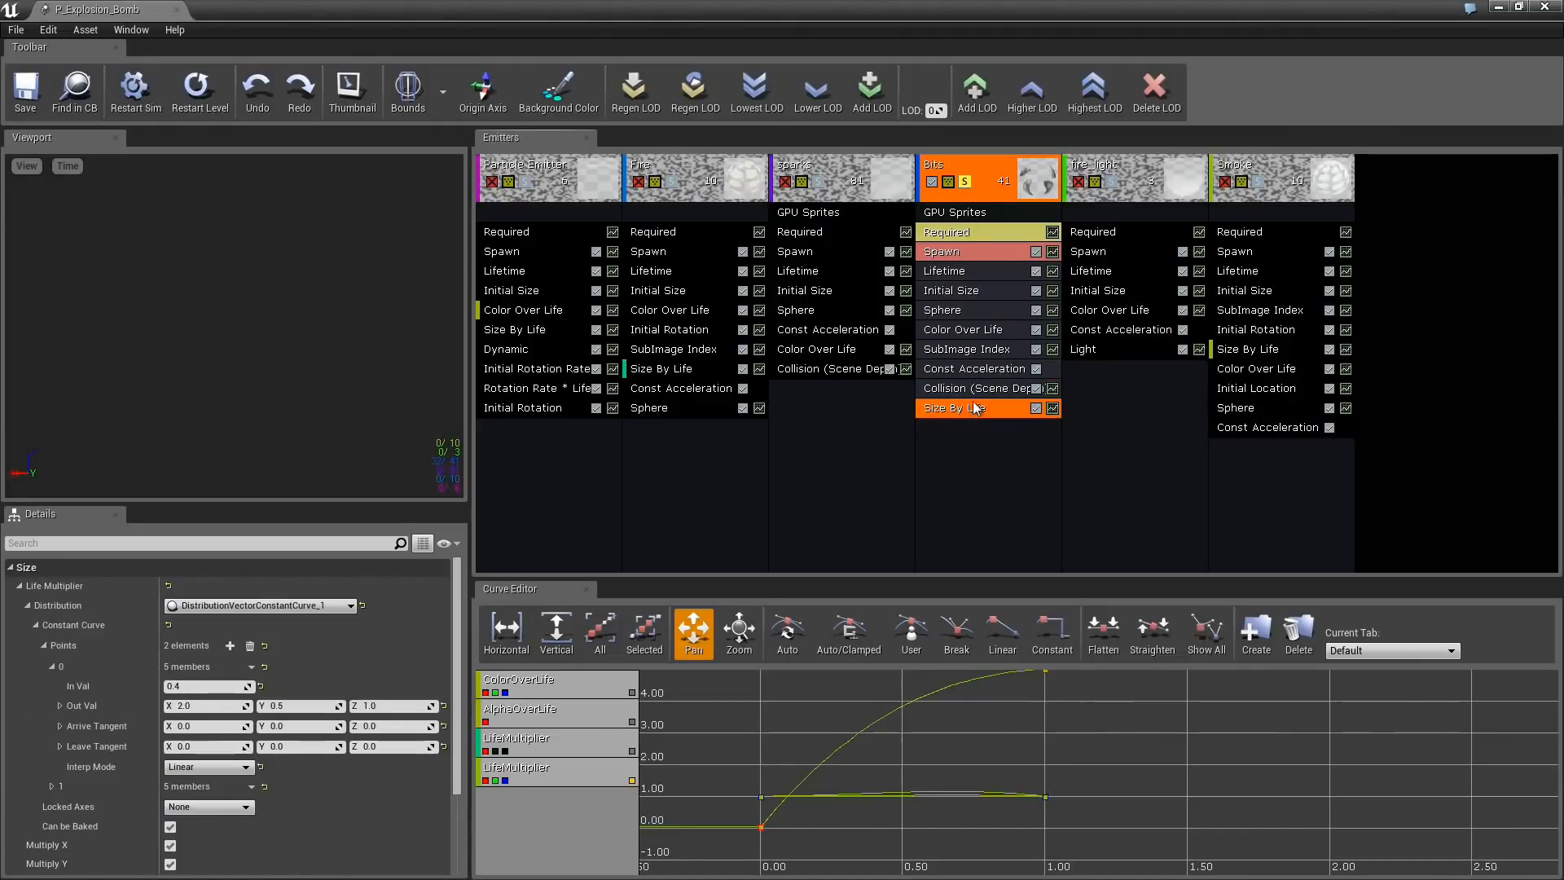
Review the properties of the Bits emitter's Lifetime, Initial Size and Size By Life modules
{"action": "left_click", "coordinate": [966, 274]}
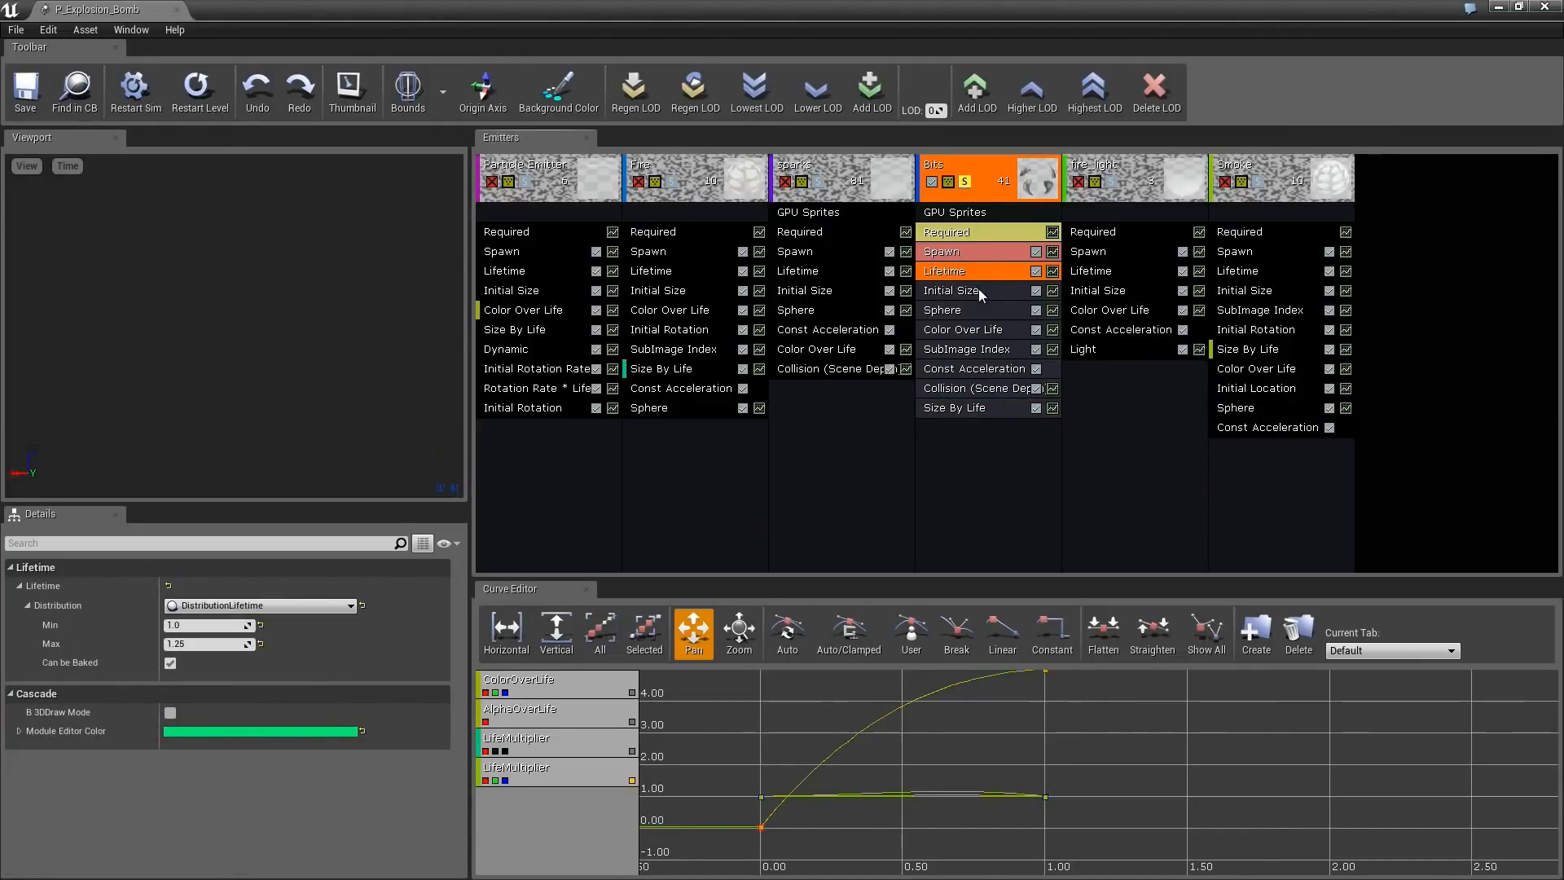
{"action": "left_click", "coordinate": [979, 290]}
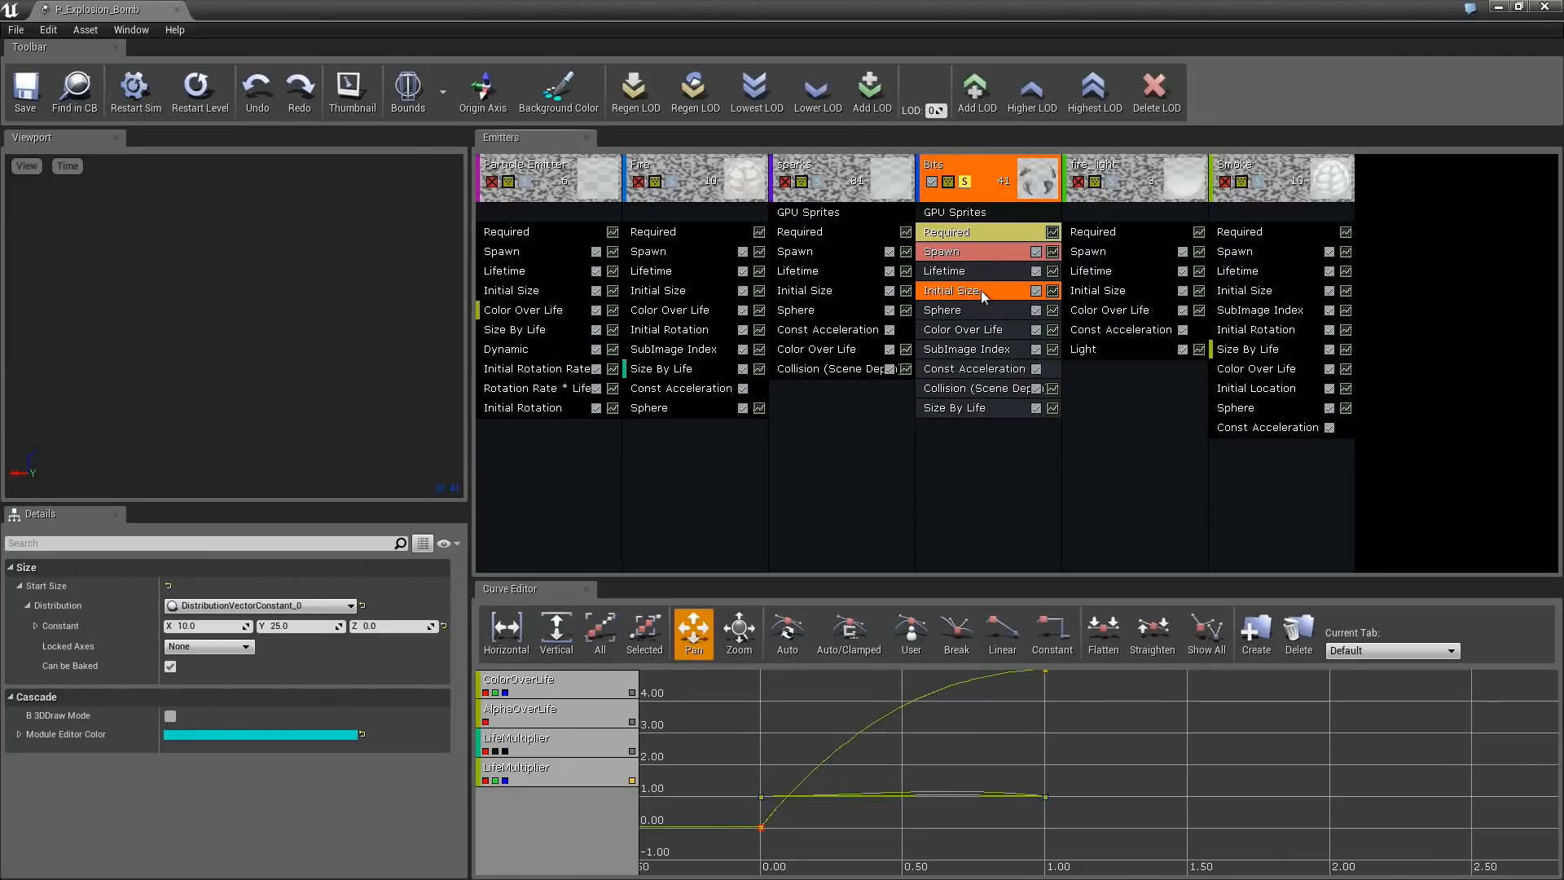
{"action": "left_click", "coordinate": [971, 408]}
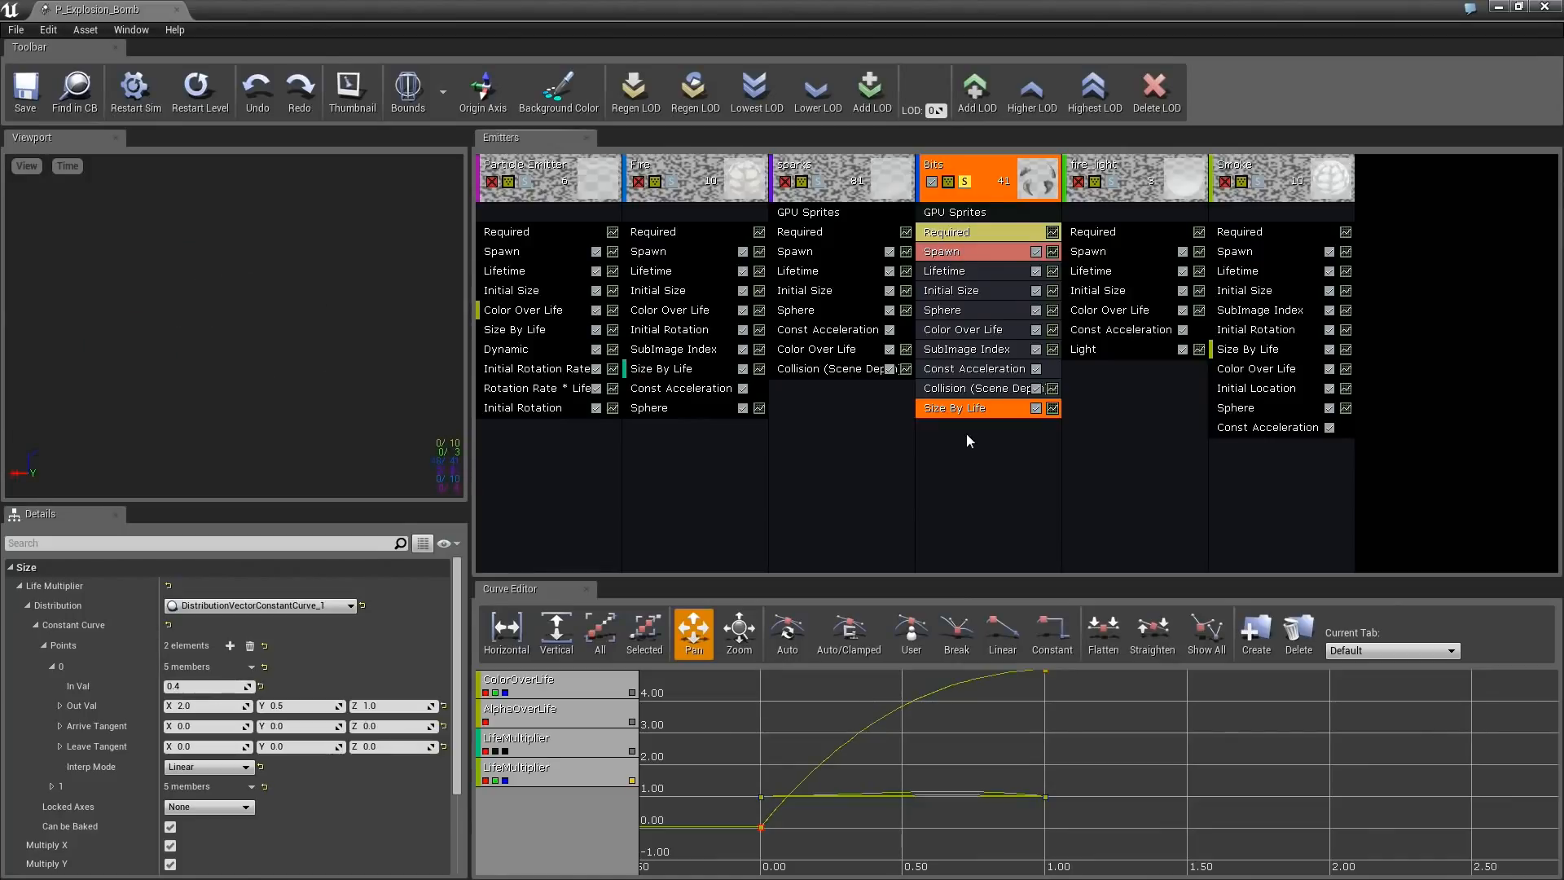
Examine the Bits emitter's Required and Spawn modules, followed by Initial Size, Color Over Life and SubImage Index
{"action": "left_click", "coordinate": [981, 231]}
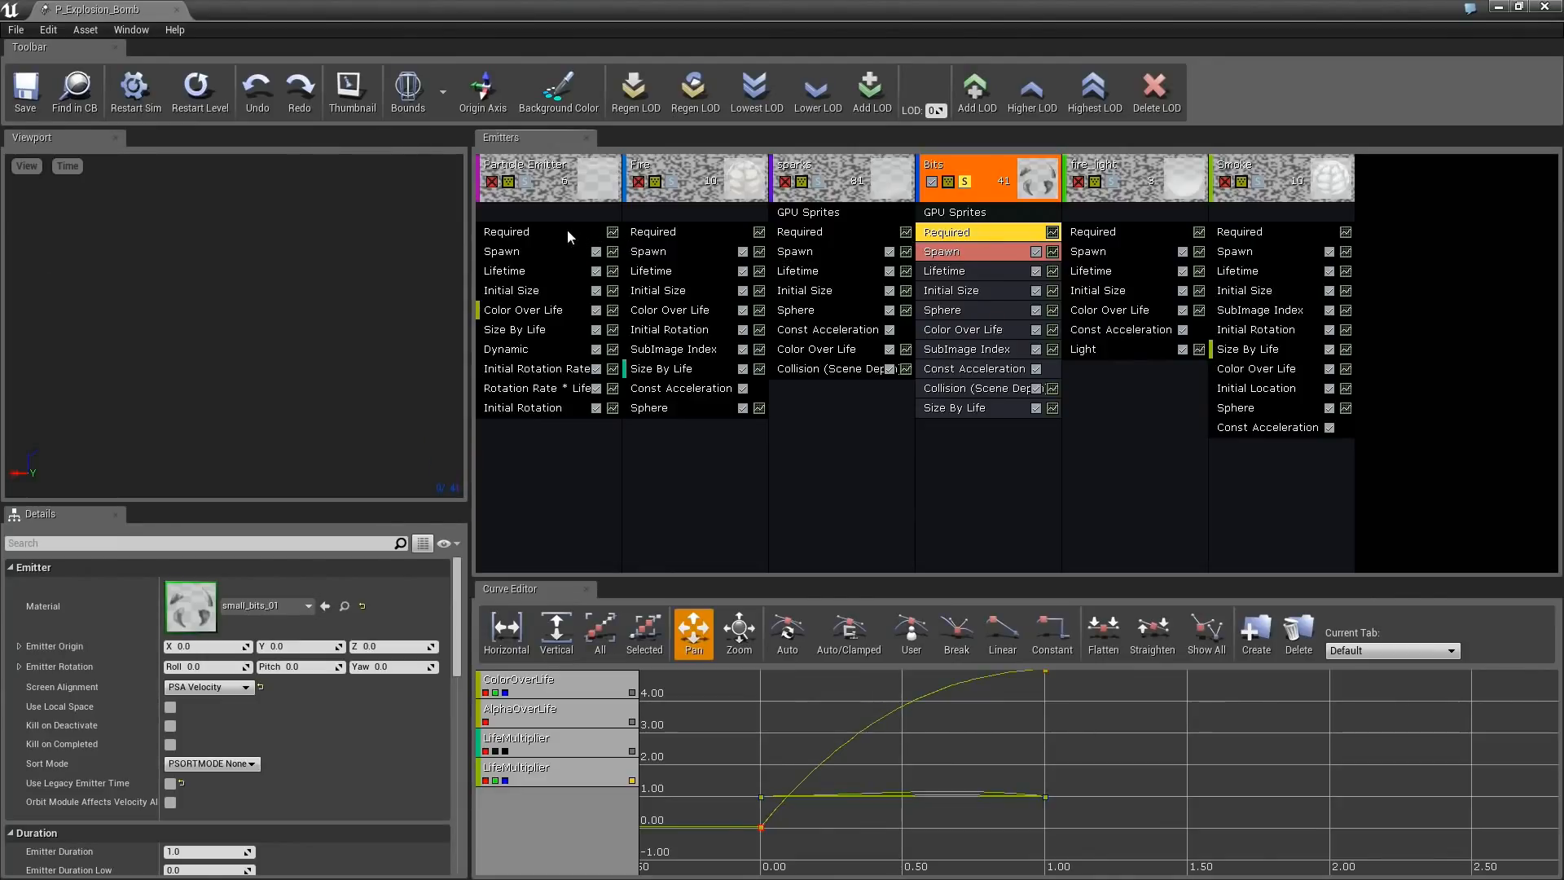
{"action": "left_click", "coordinate": [979, 251]}
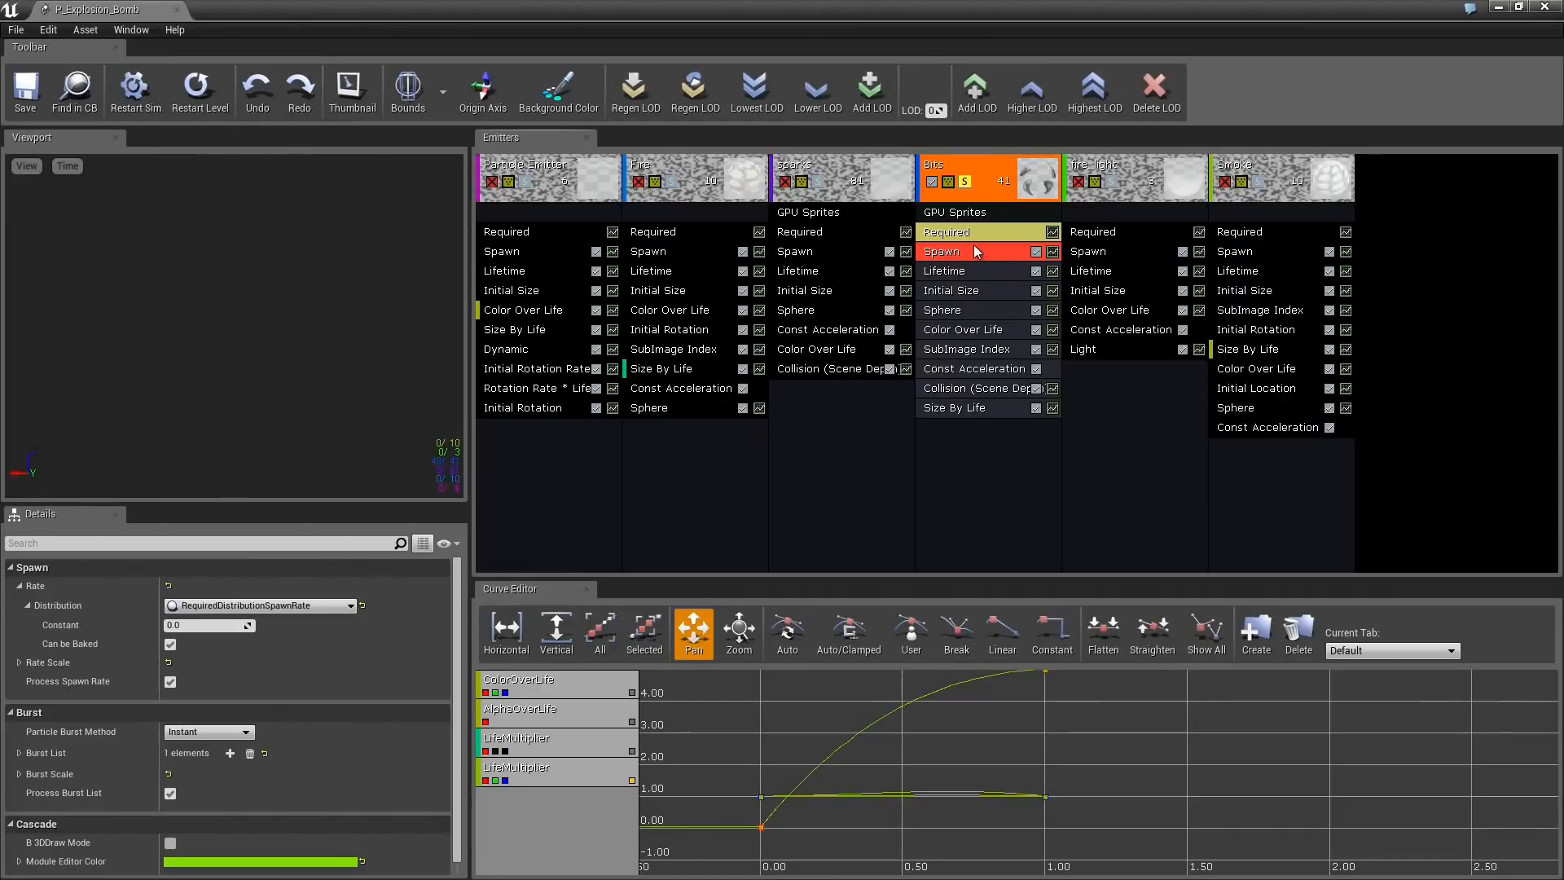
{"action": "left_click", "coordinate": [969, 290]}
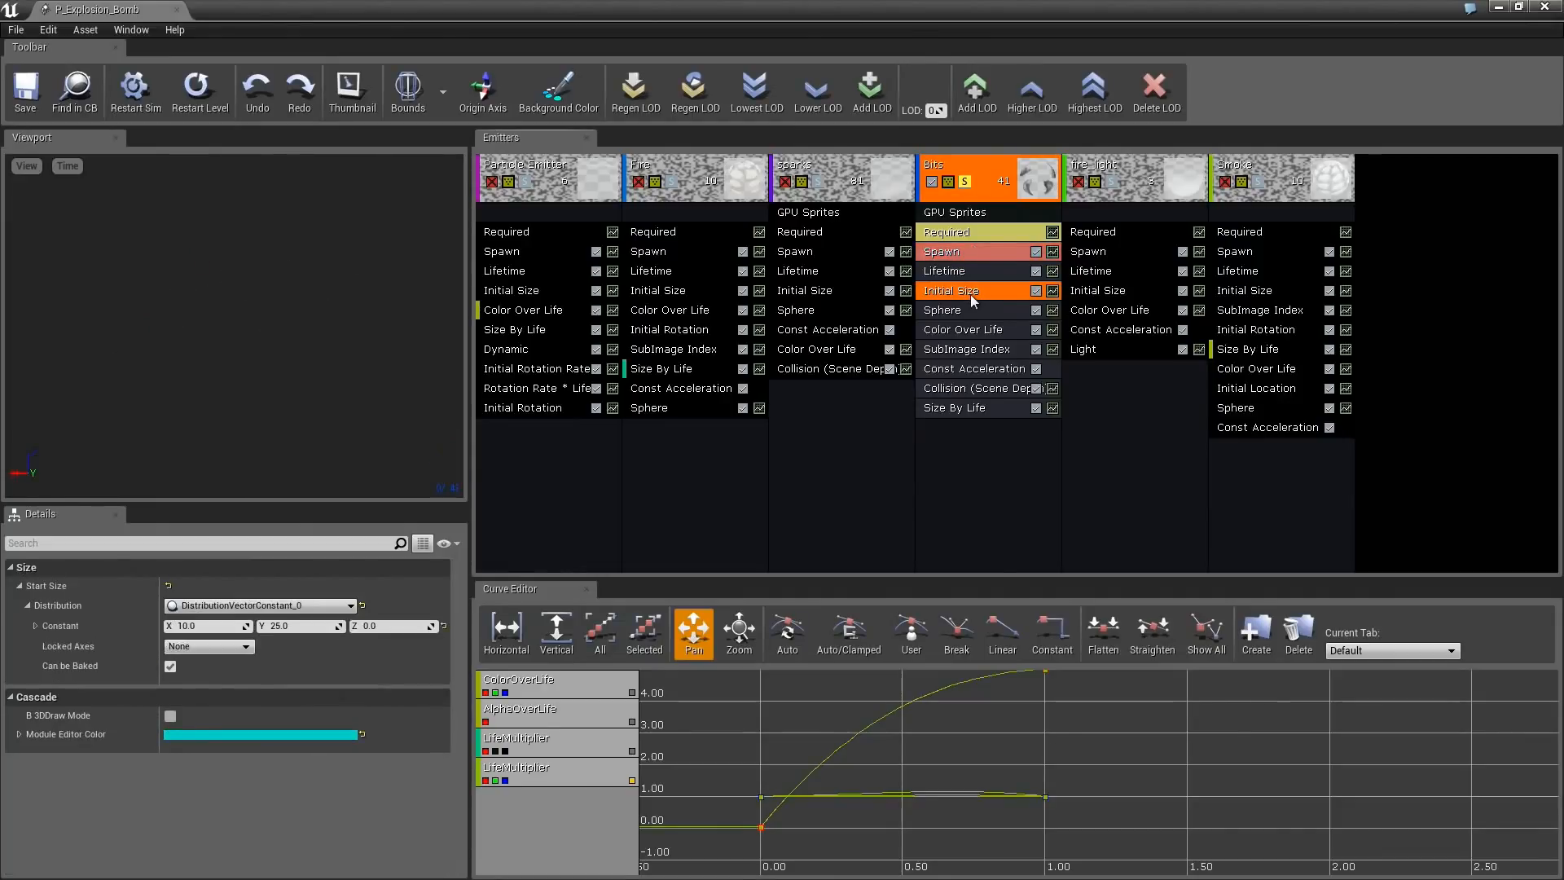
{"action": "left_click", "coordinate": [978, 329]}
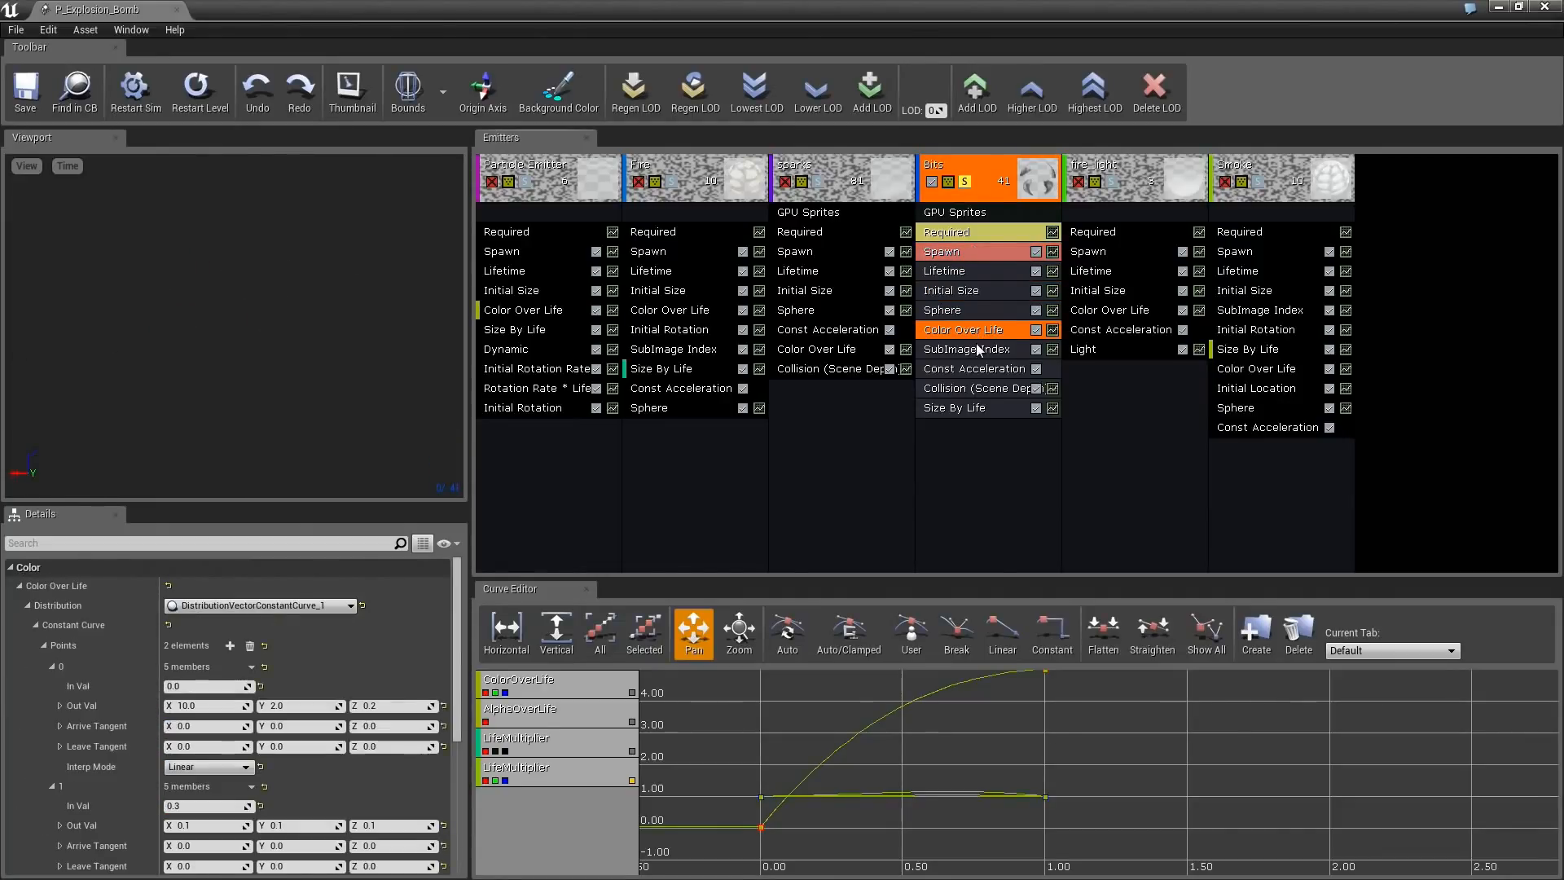
{"action": "left_click", "coordinate": [979, 349]}
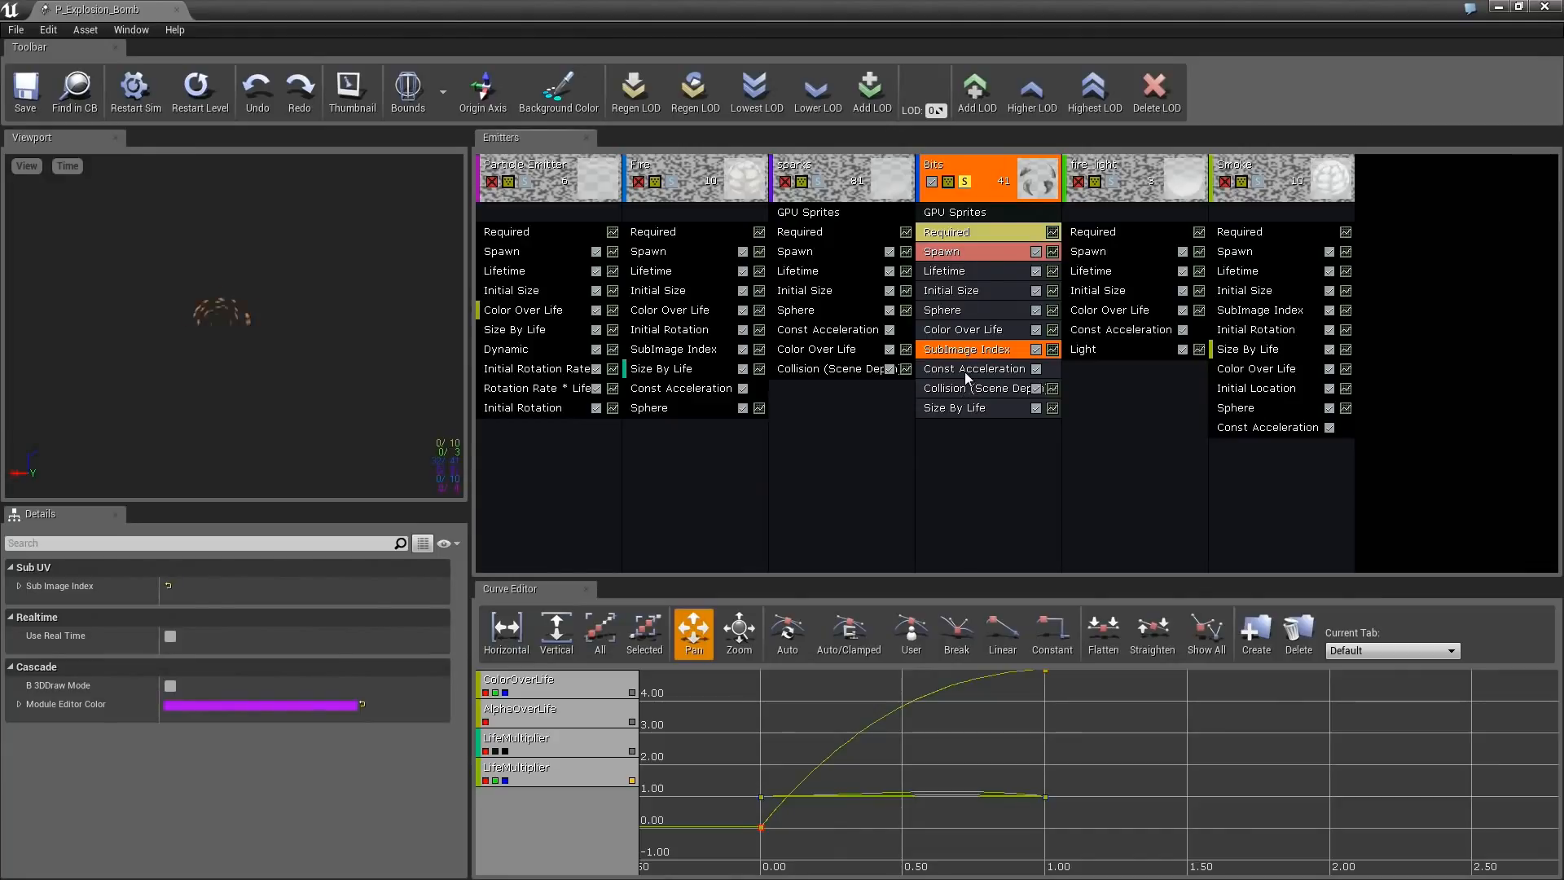
Browse the module categories available for the Bits emitter, including Vector Field, Orientation and Rotation Rate, without adding a module
{"action": "right_click", "coordinate": [965, 427]}
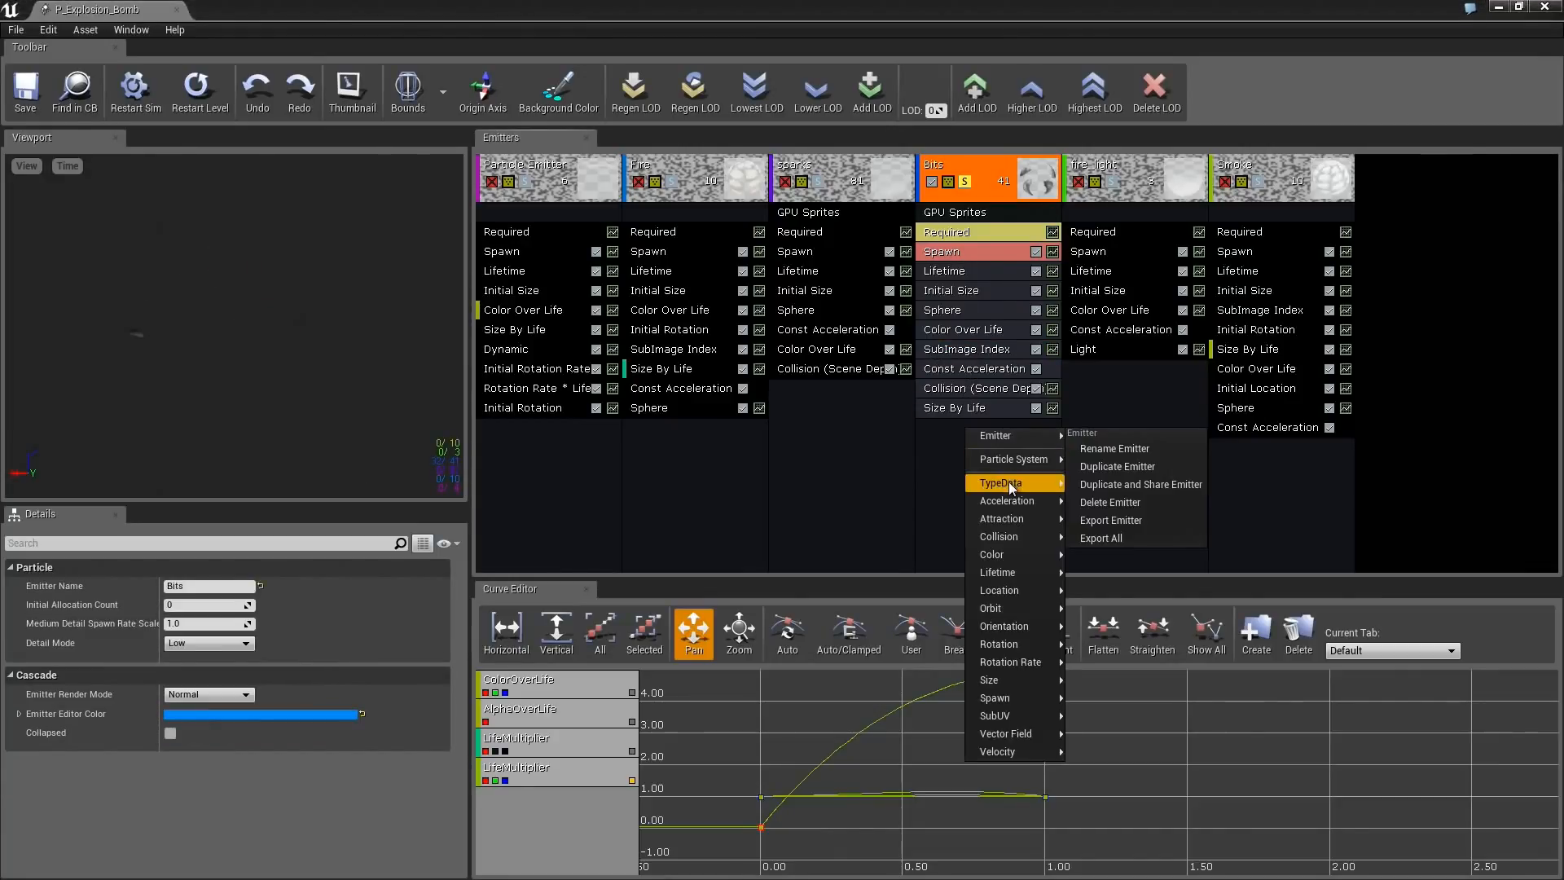
{"action": "mouse_move", "coordinate": [1051, 734]}
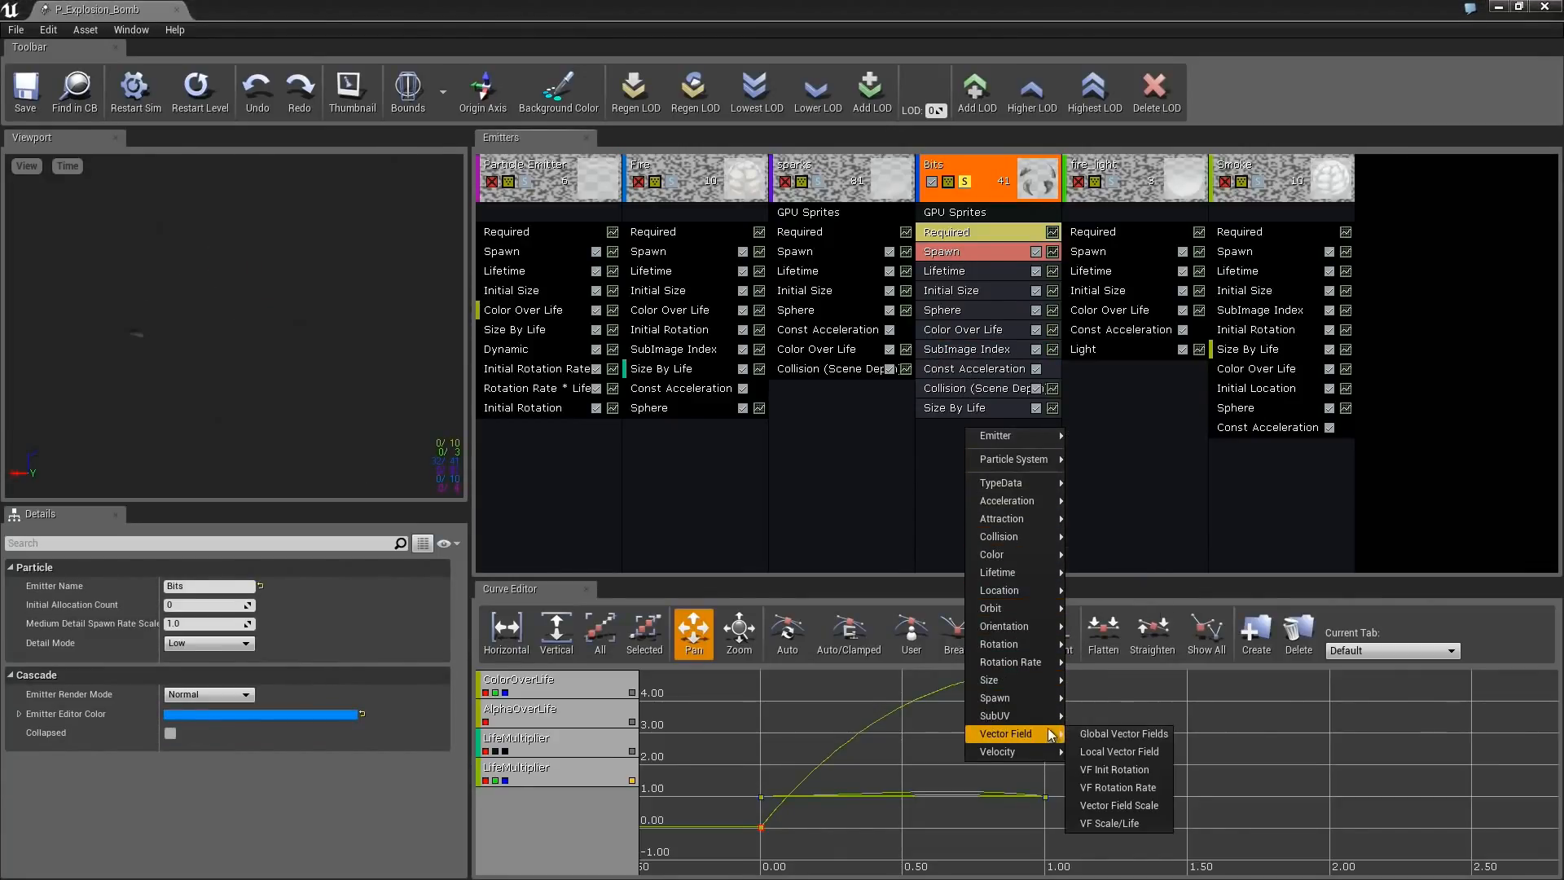
{"action": "mouse_move", "coordinate": [1041, 500]}
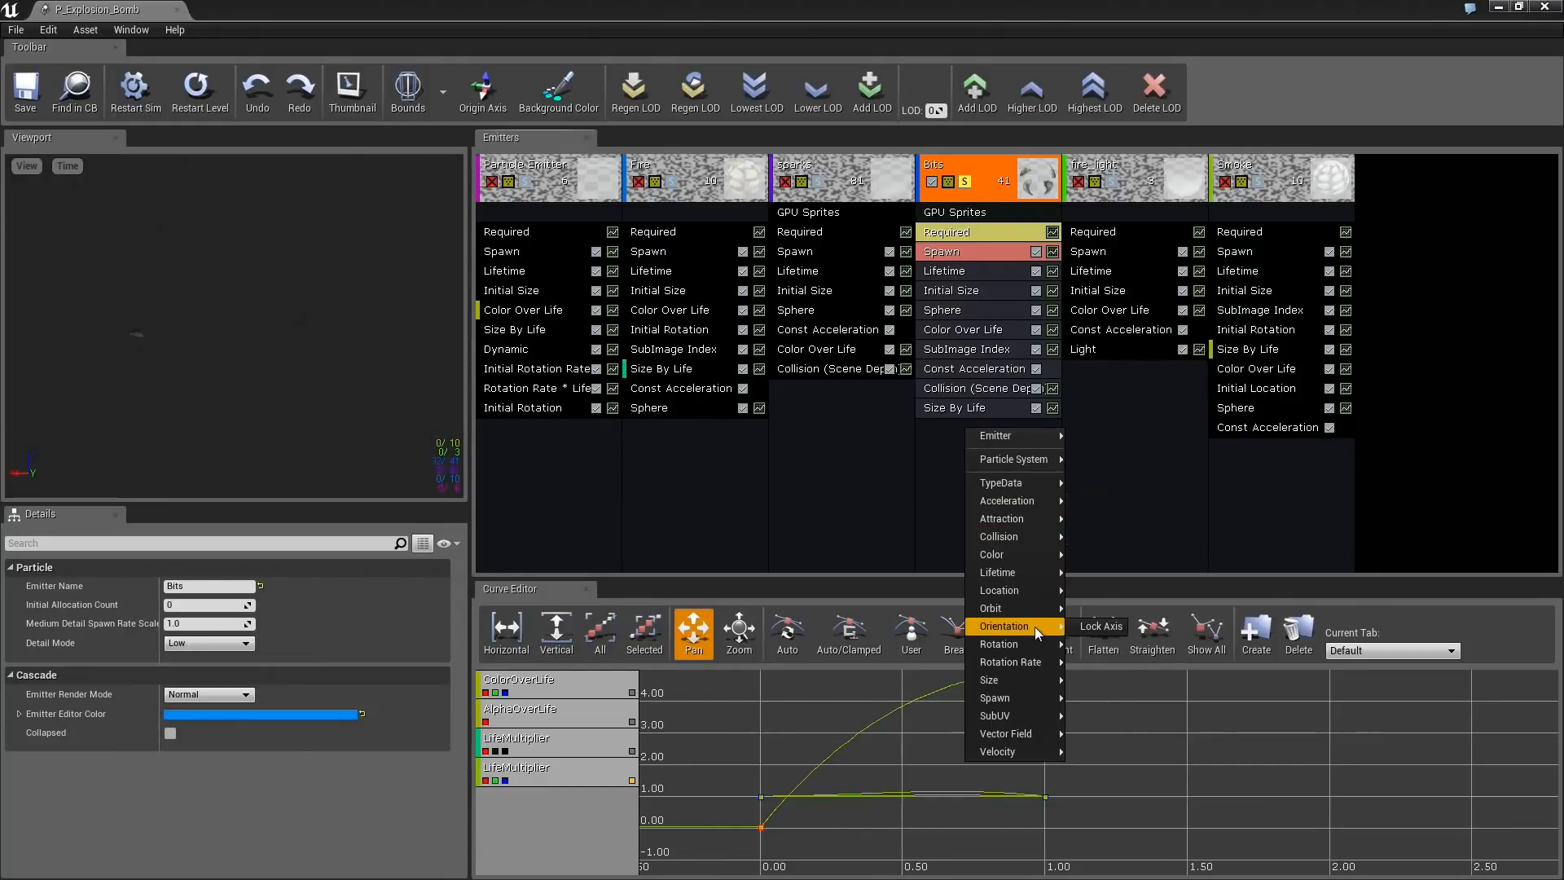
{"action": "left_click", "coordinate": [937, 441]}
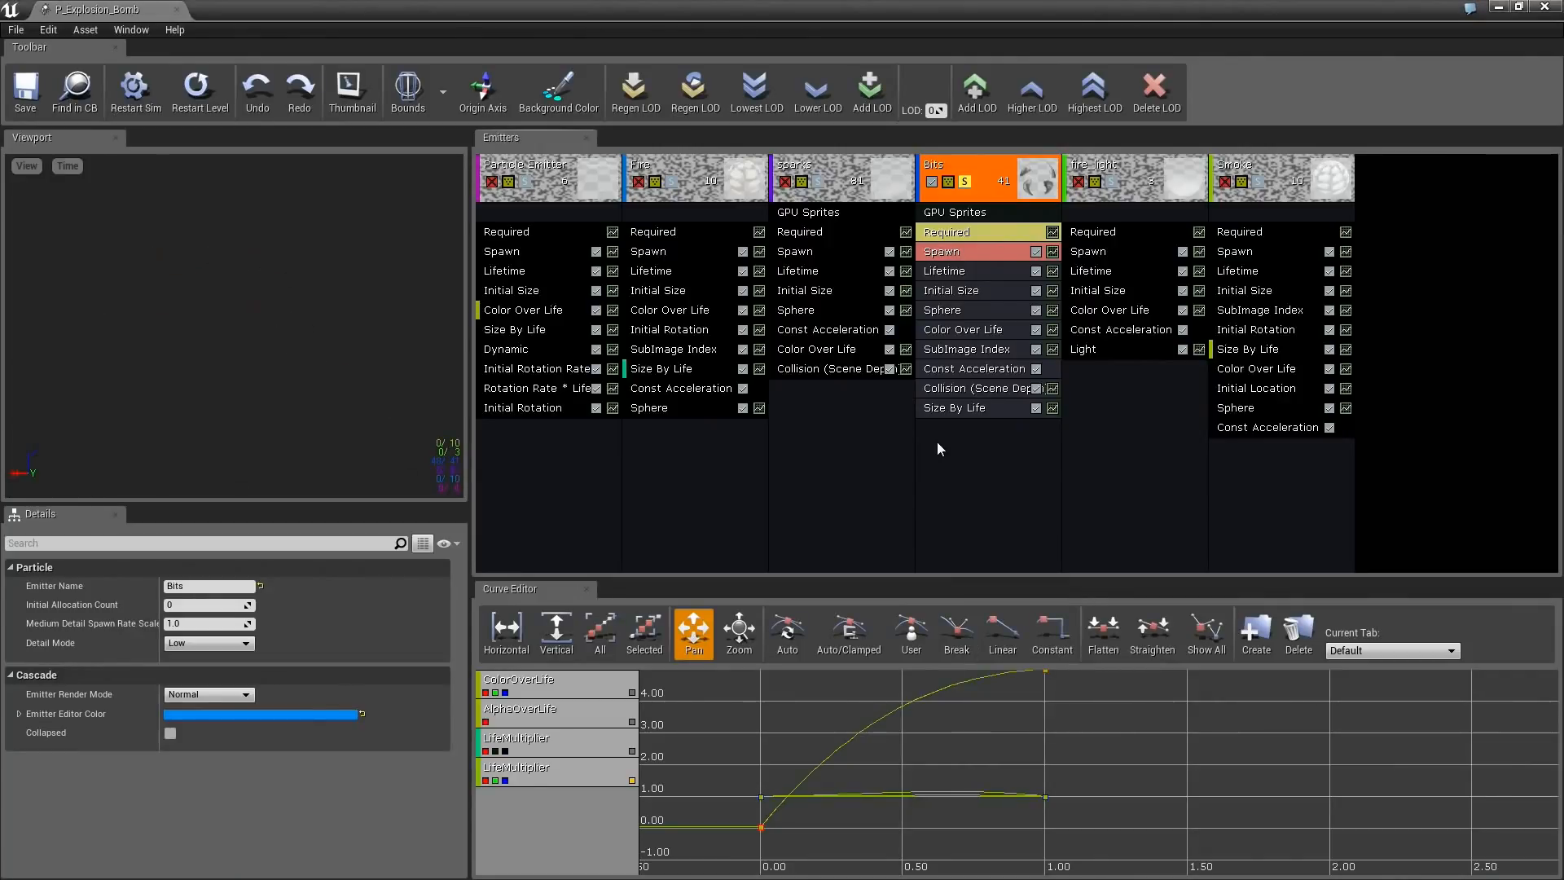
{"action": "right_click", "coordinate": [971, 432]}
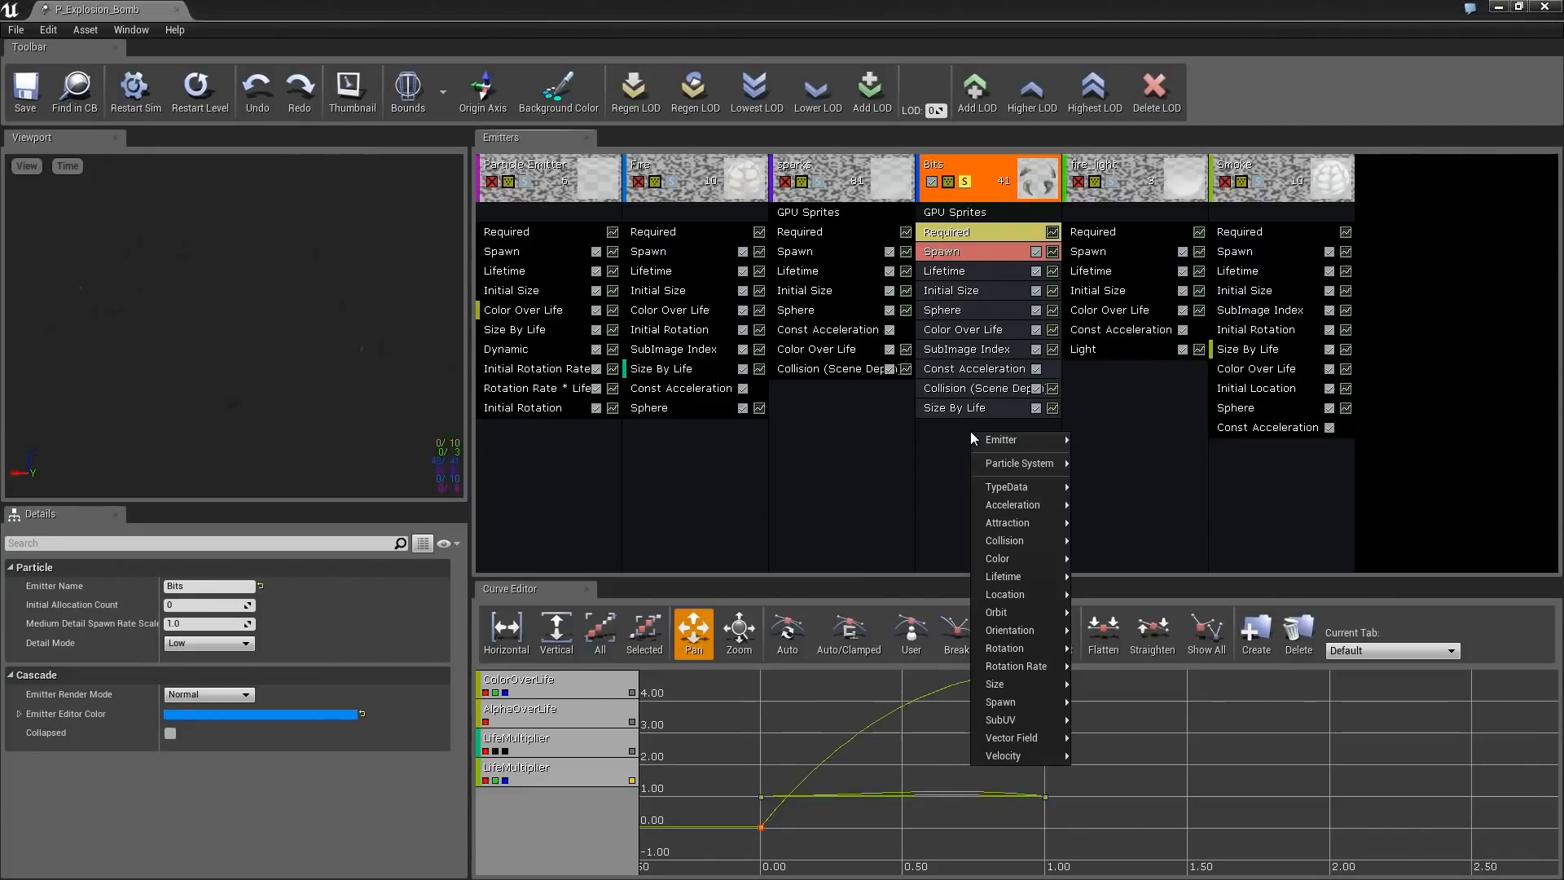
{"action": "mouse_move", "coordinate": [988, 449]}
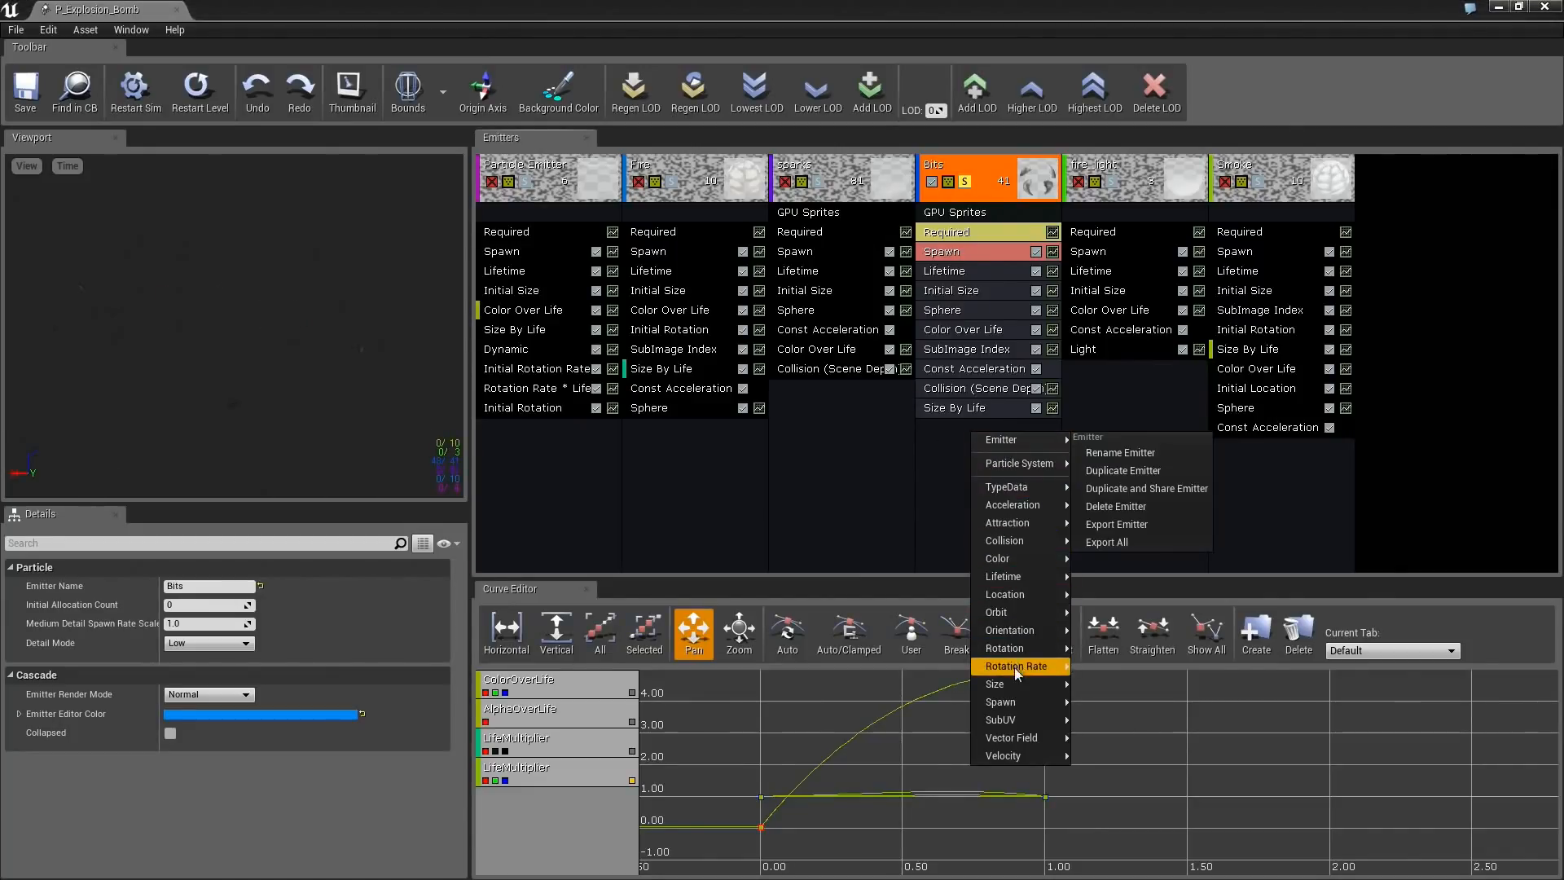
{"action": "mouse_move", "coordinate": [1014, 665]}
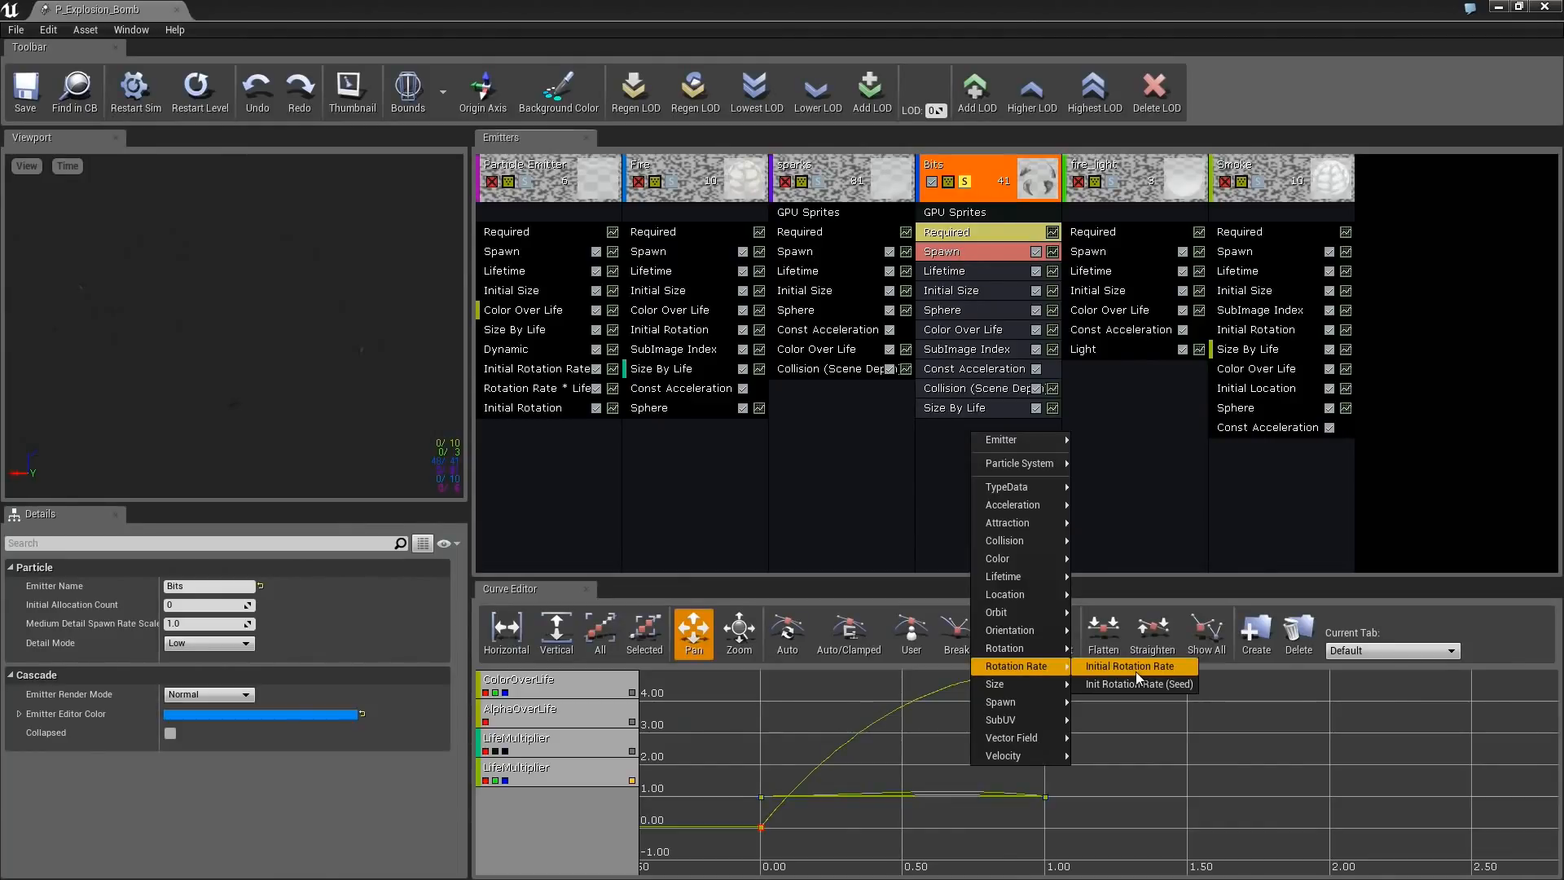
{"action": "left_click", "coordinate": [957, 448]}
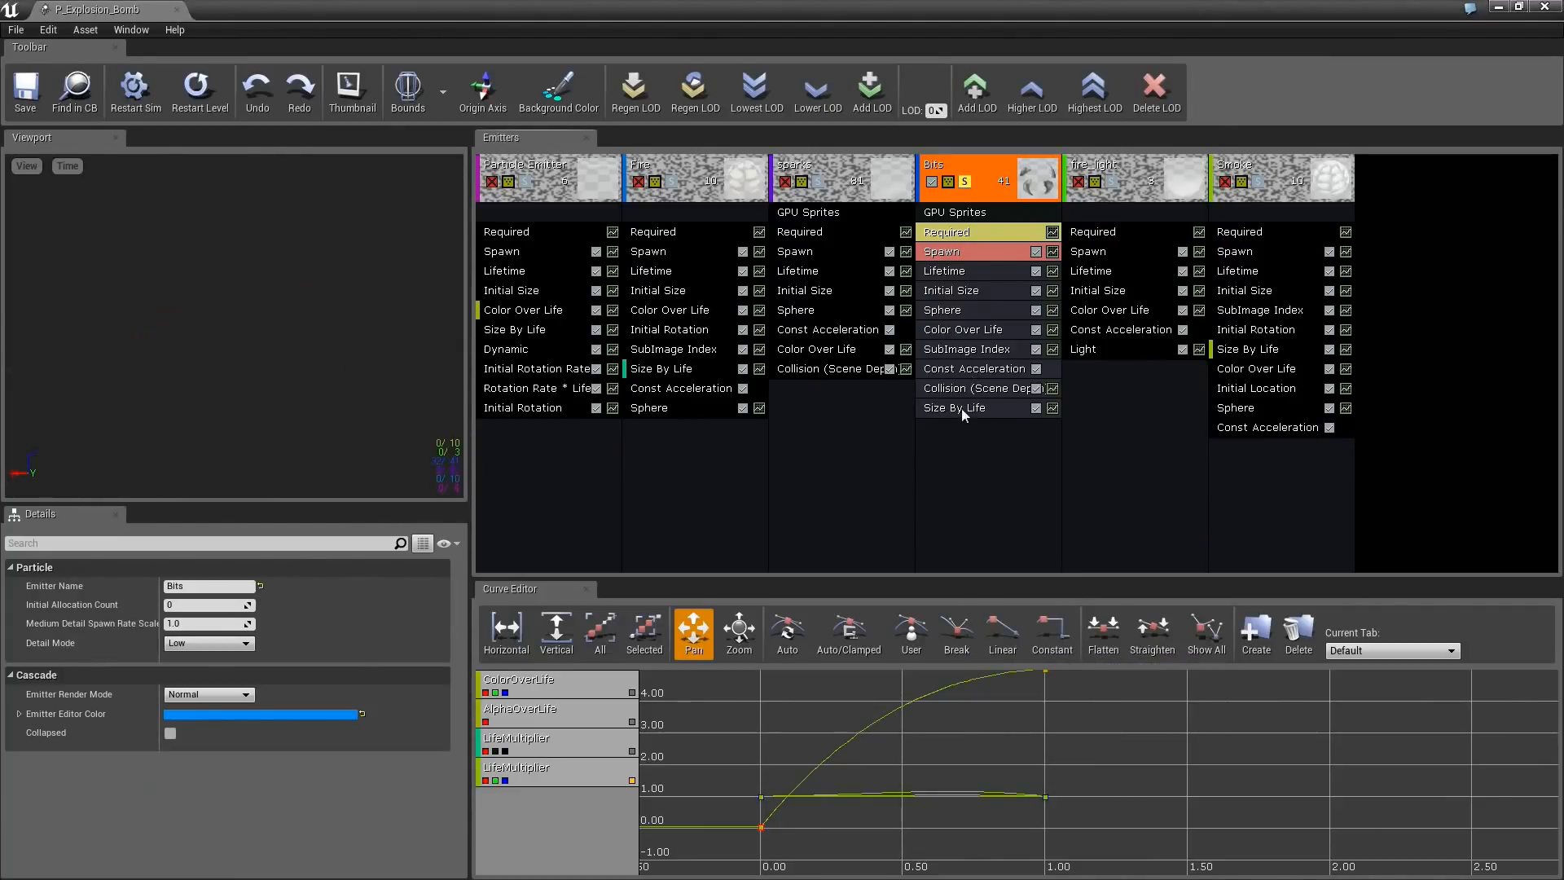
Move the Bits emitter's Size By Life module to the end of its module stack
{"action": "left_click_drag", "start_coordinate": [957, 409], "coordinate": [1014, 478]}
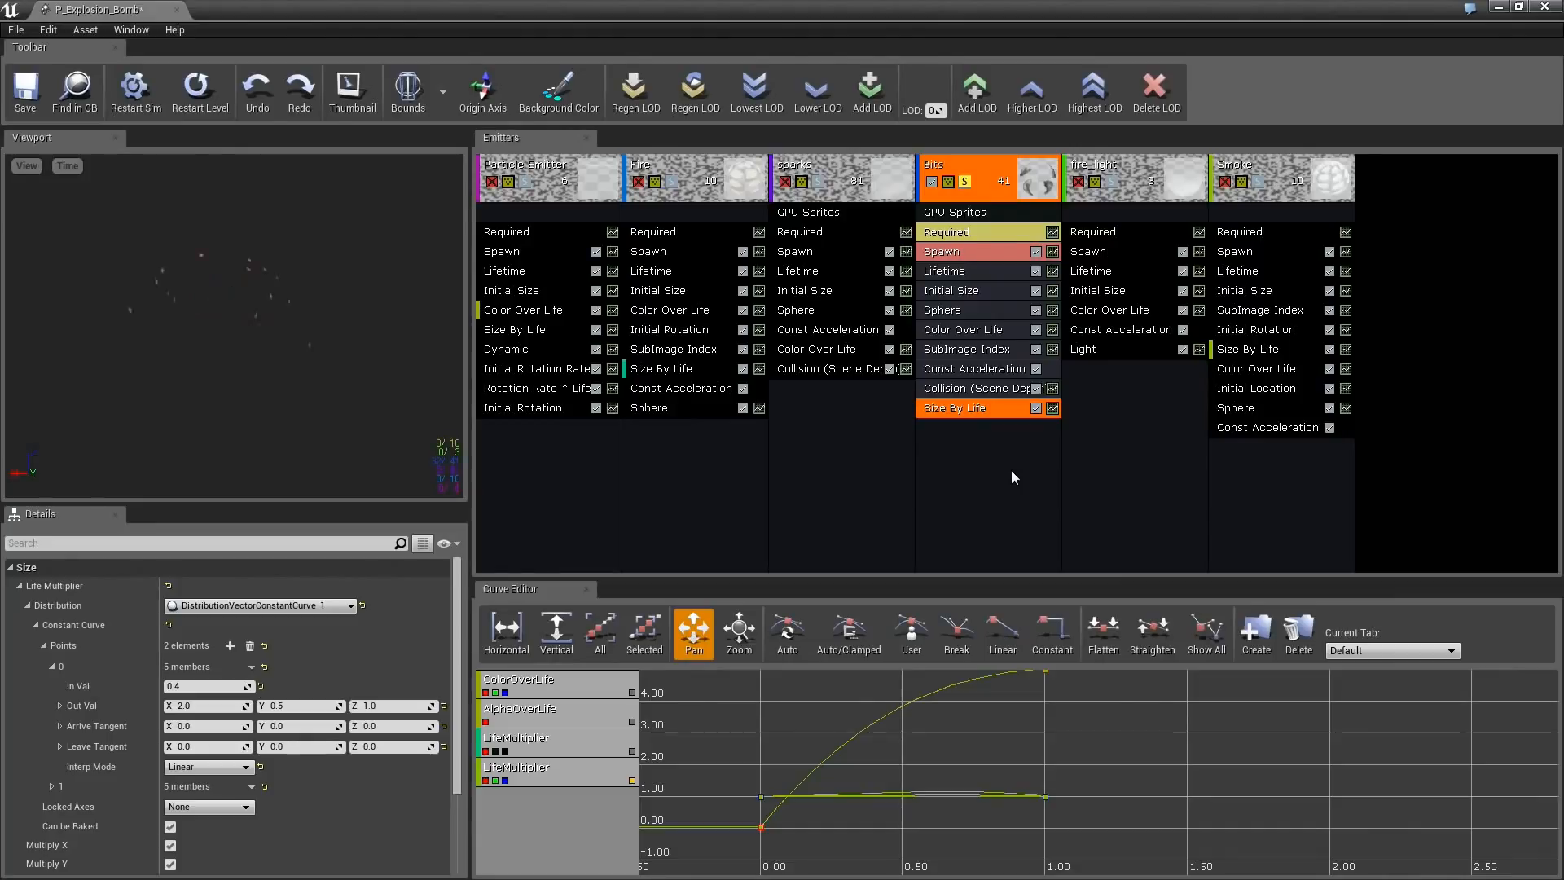
Copy the Size By Life module from the Bits emitter to the sparks emitter, and delete that copy
{"action": "left_click_drag", "start_coordinate": [957, 409], "coordinate": [857, 481], "text": "ctrl"}
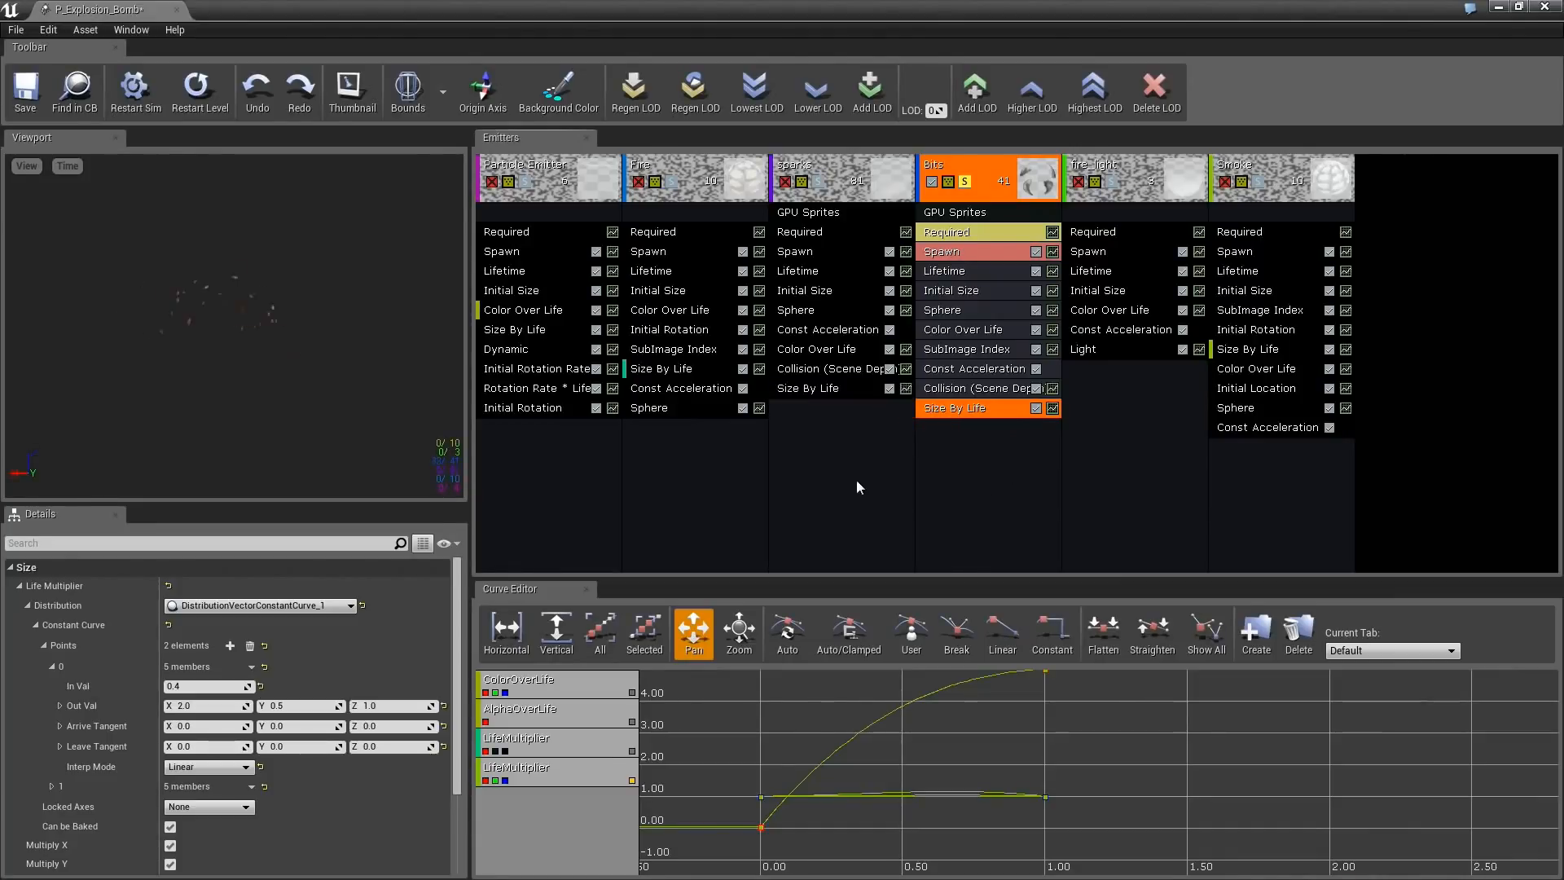
{"action": "left_click", "coordinate": [839, 391]}
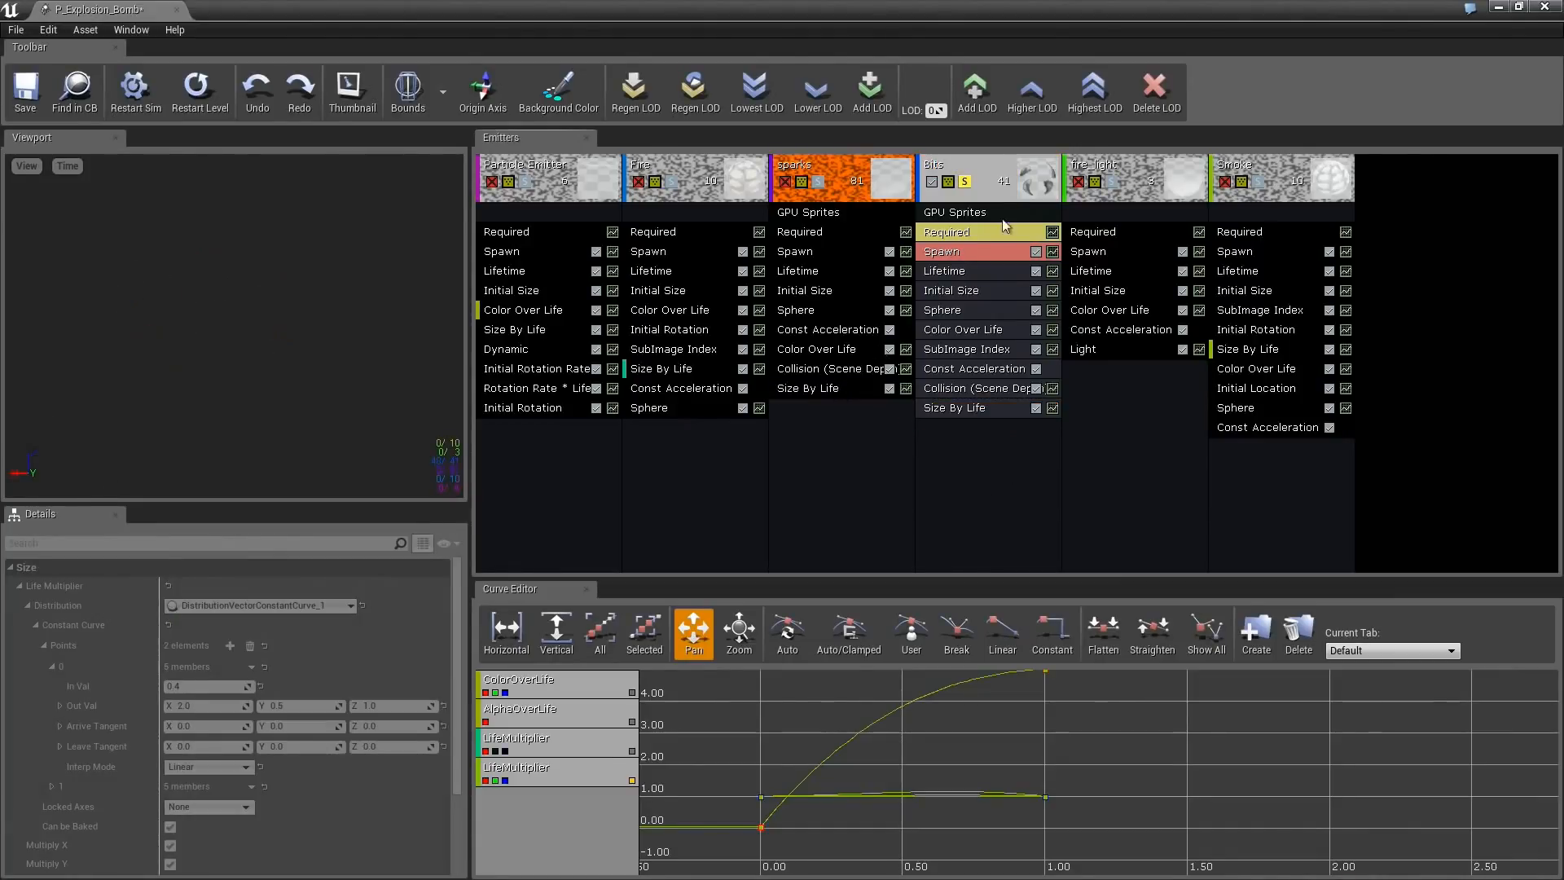
{"action": "left_click", "coordinate": [813, 389]}
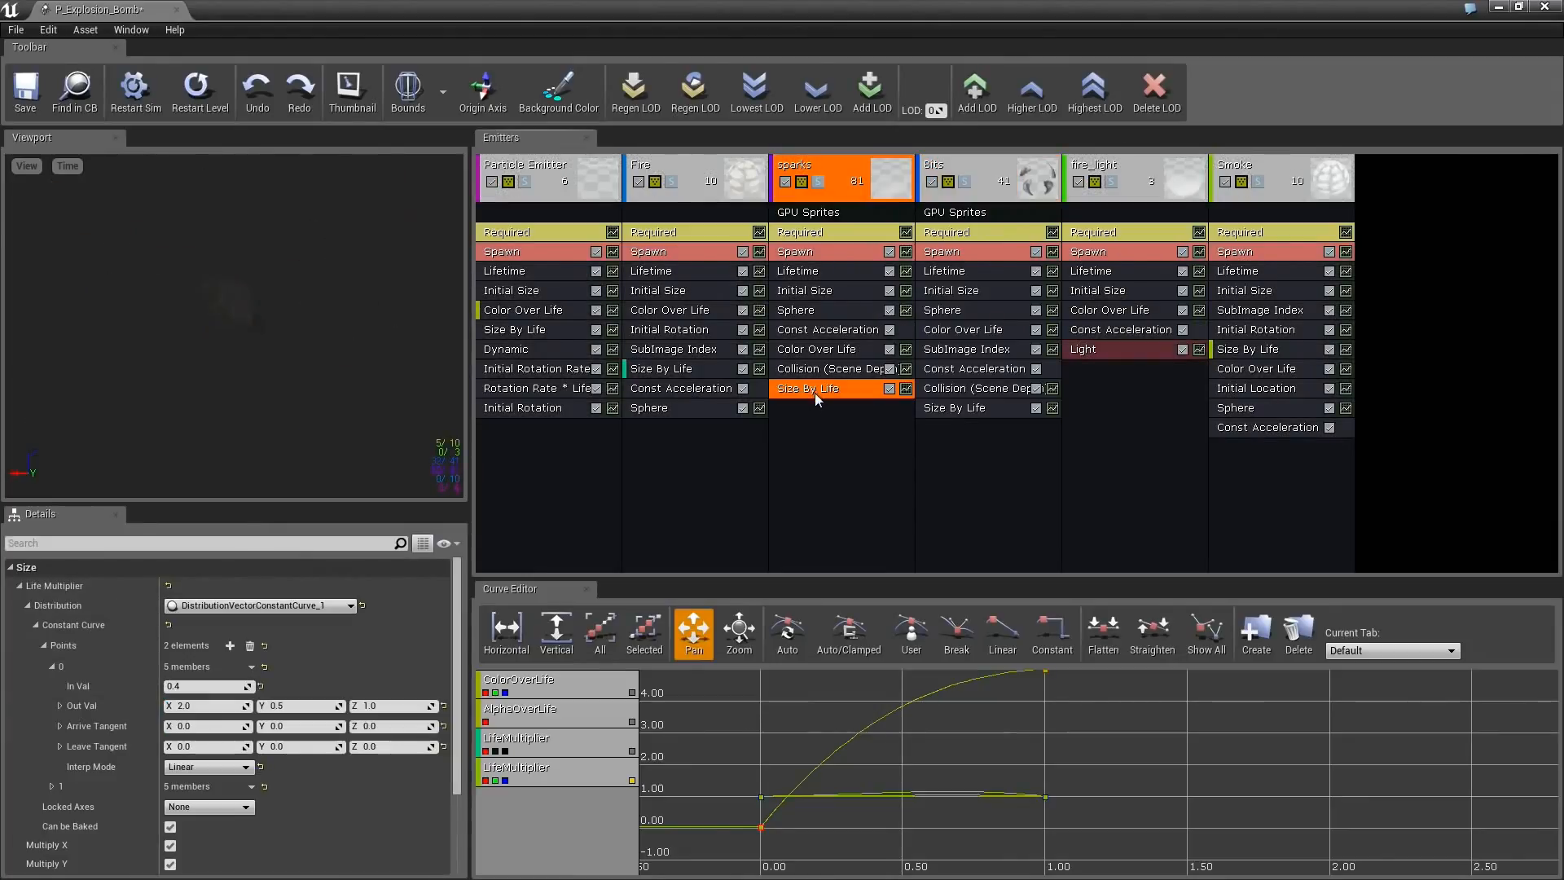
{"action": "key", "text": "Delete"}
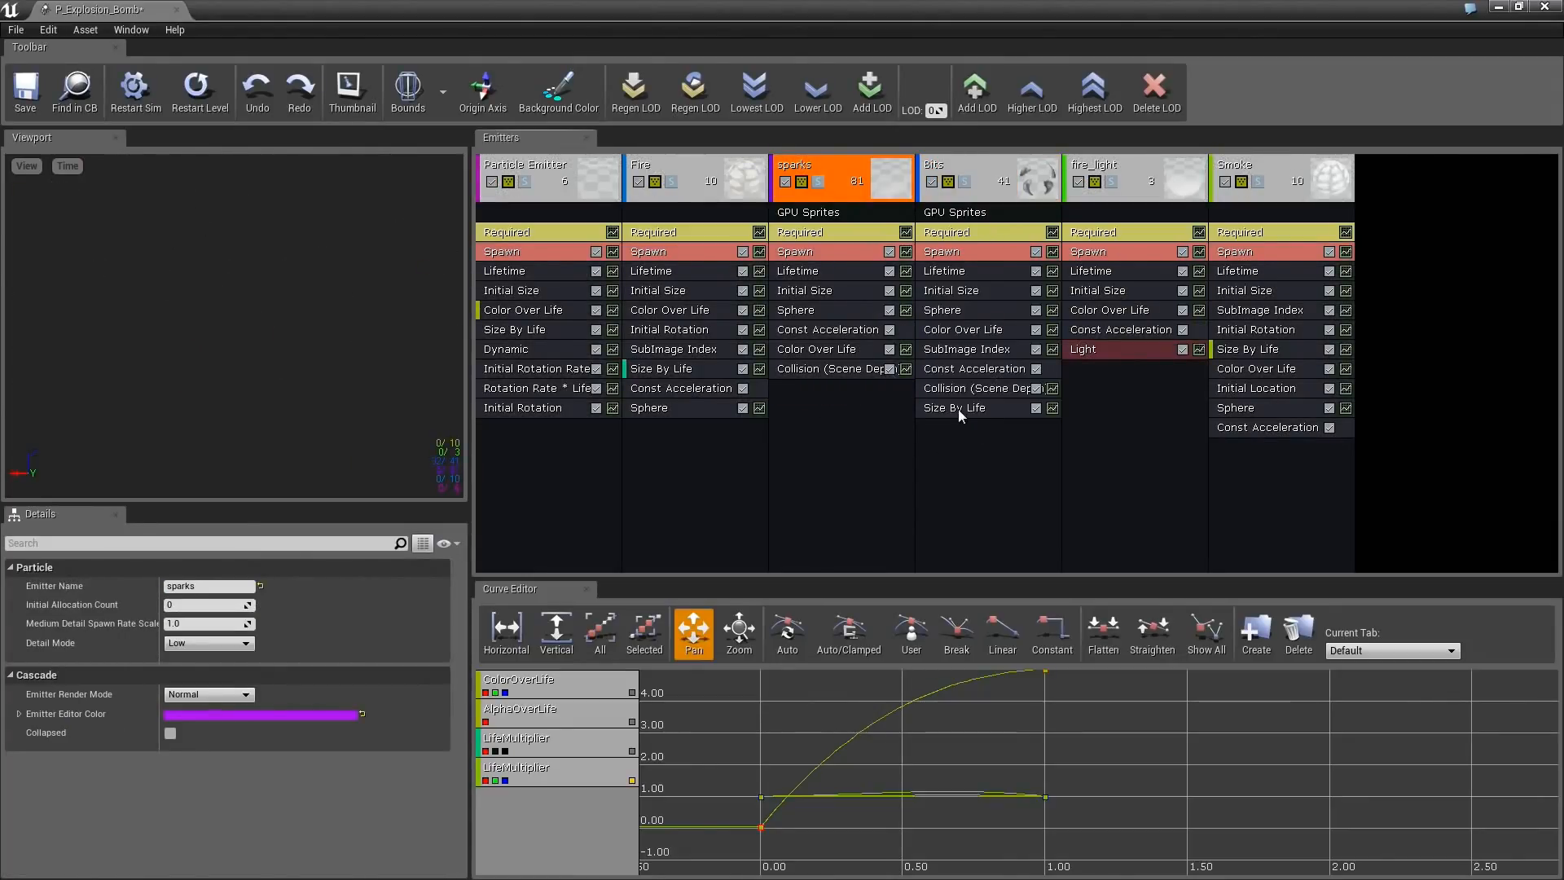
Share the Bits emitter's Size By Life module with the fire_light emitter, check both linked instances, and delete the fire_light one
{"action": "left_click_drag", "start_coordinate": [958, 409], "coordinate": [1115, 419], "text": "shift"}
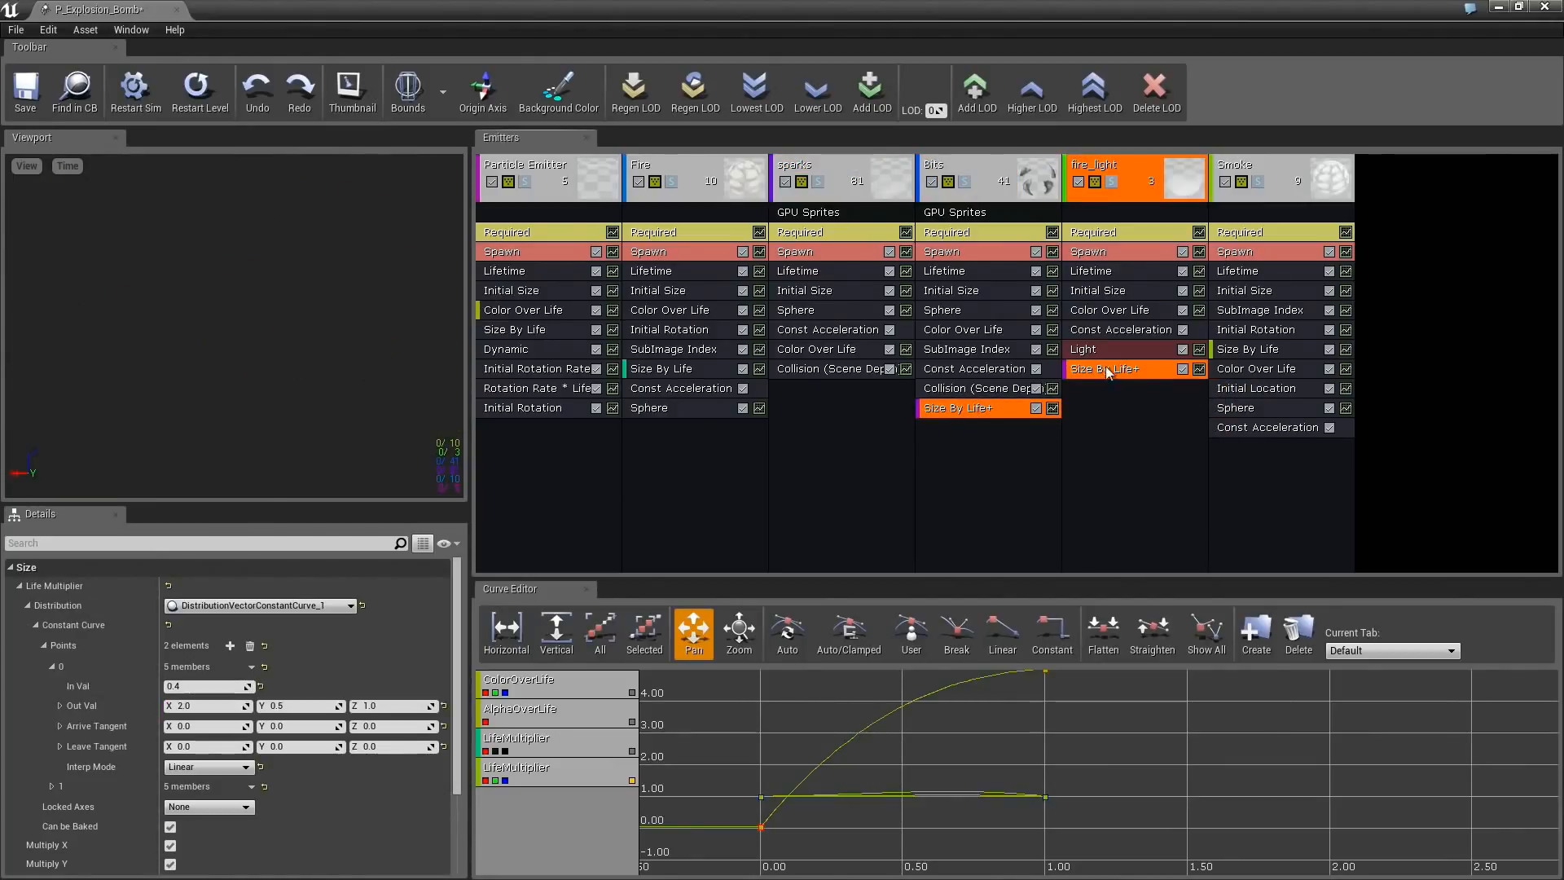
{"action": "left_click", "coordinate": [963, 389]}
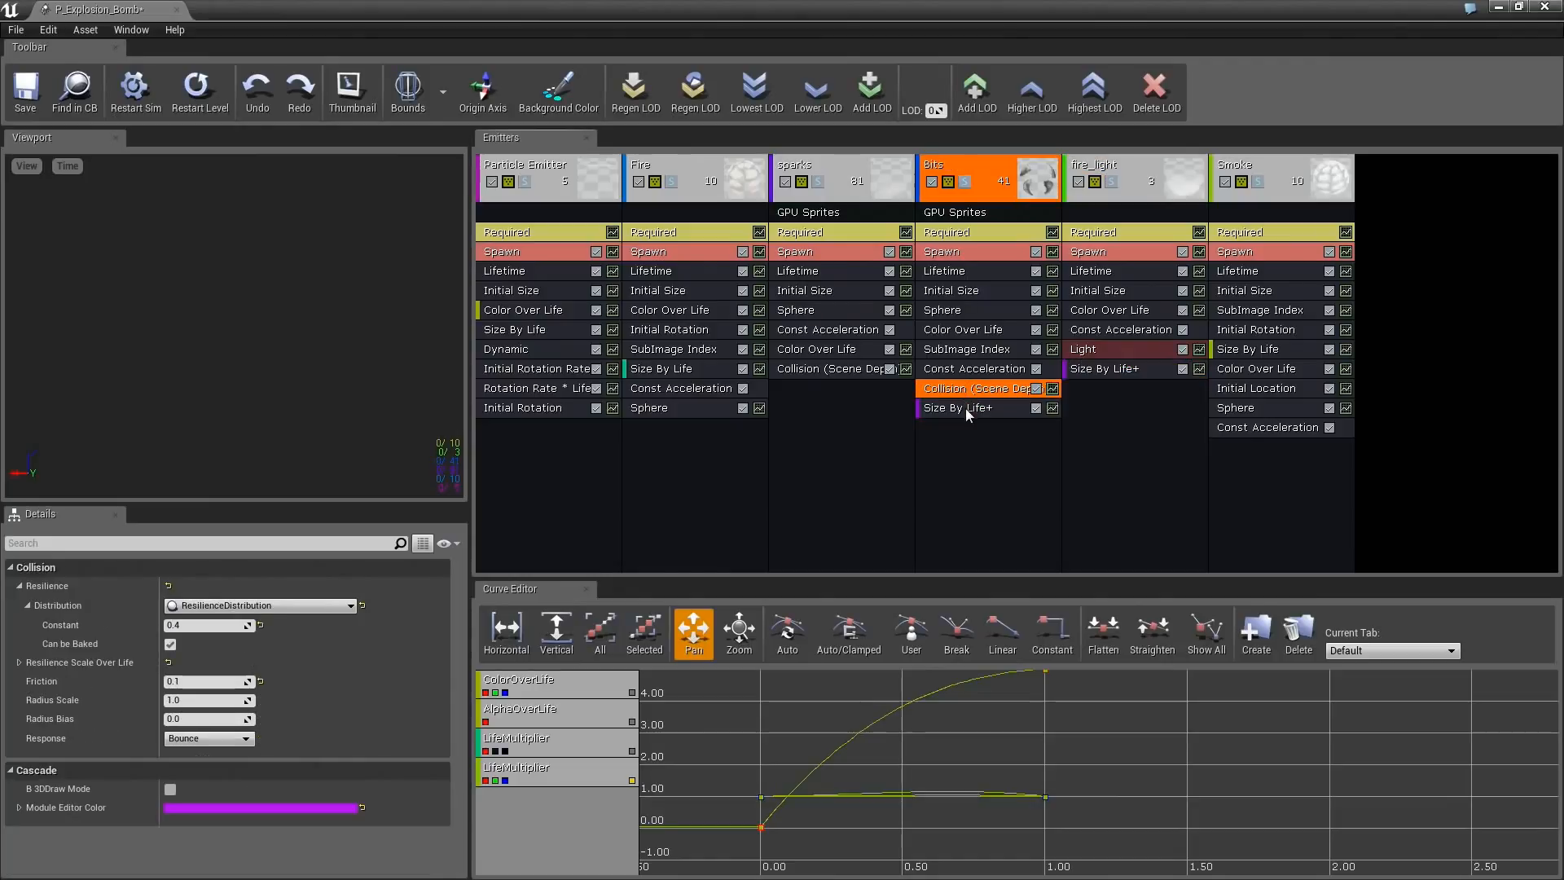
{"action": "left_click", "coordinate": [966, 408]}
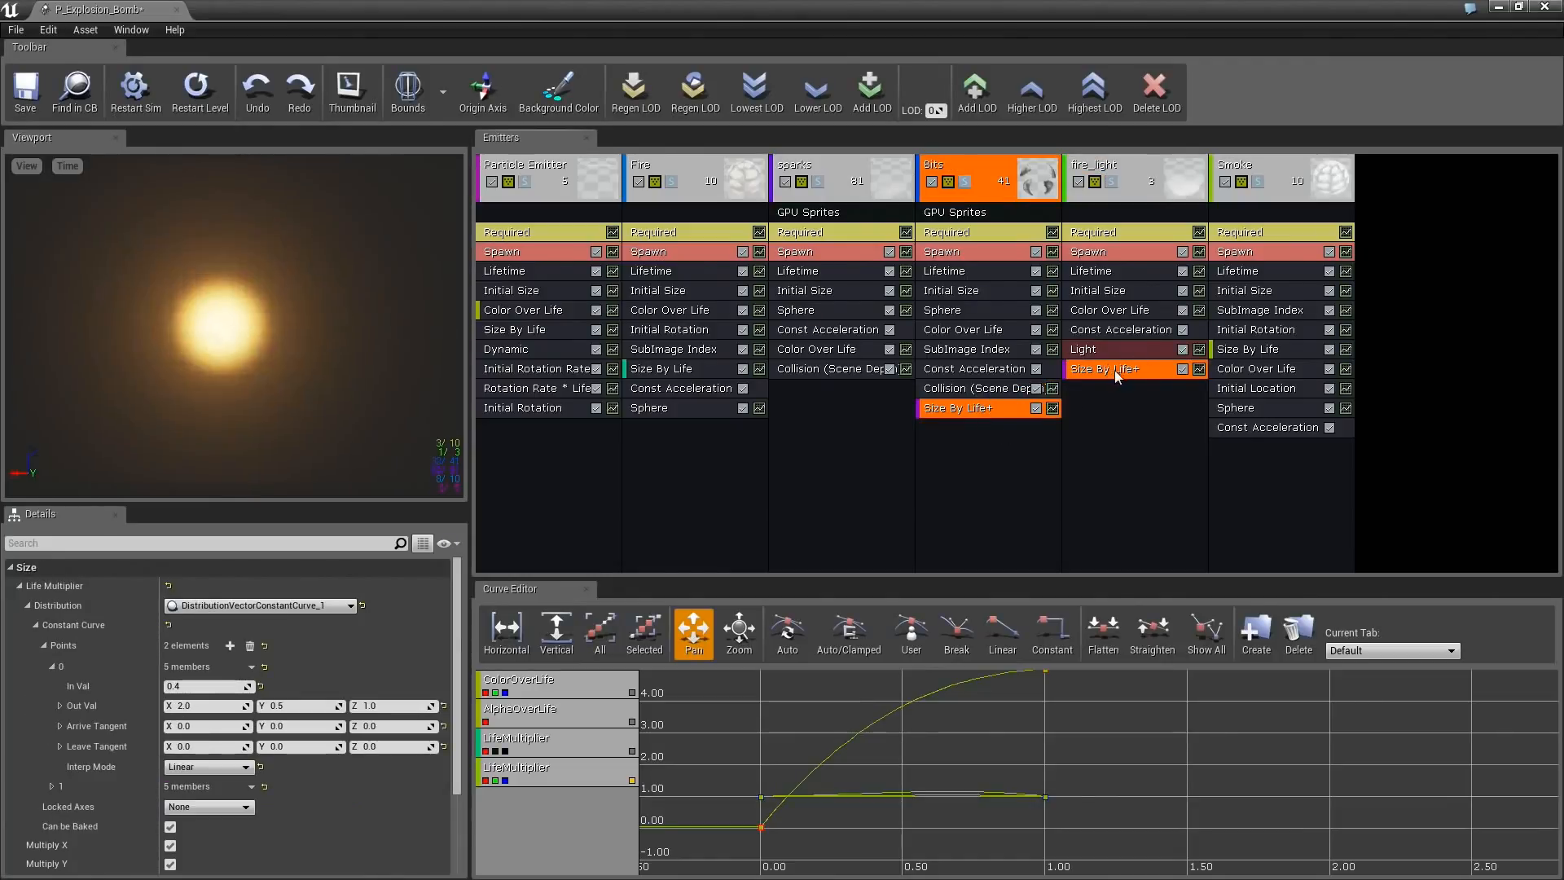
{"action": "left_click", "coordinate": [1124, 399]}
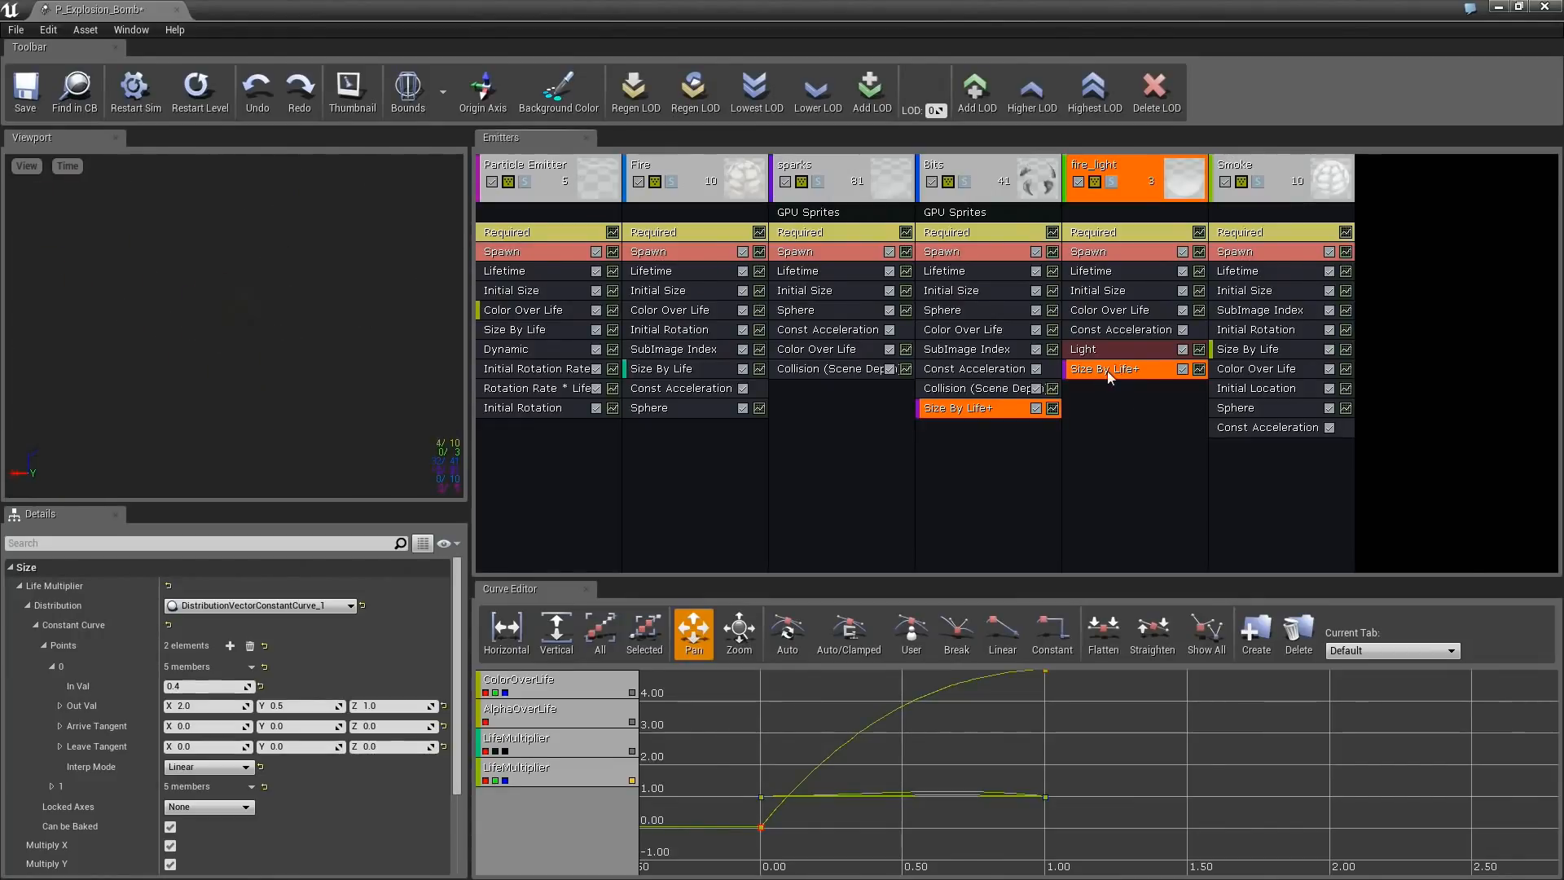
{"action": "key", "text": "Delete"}
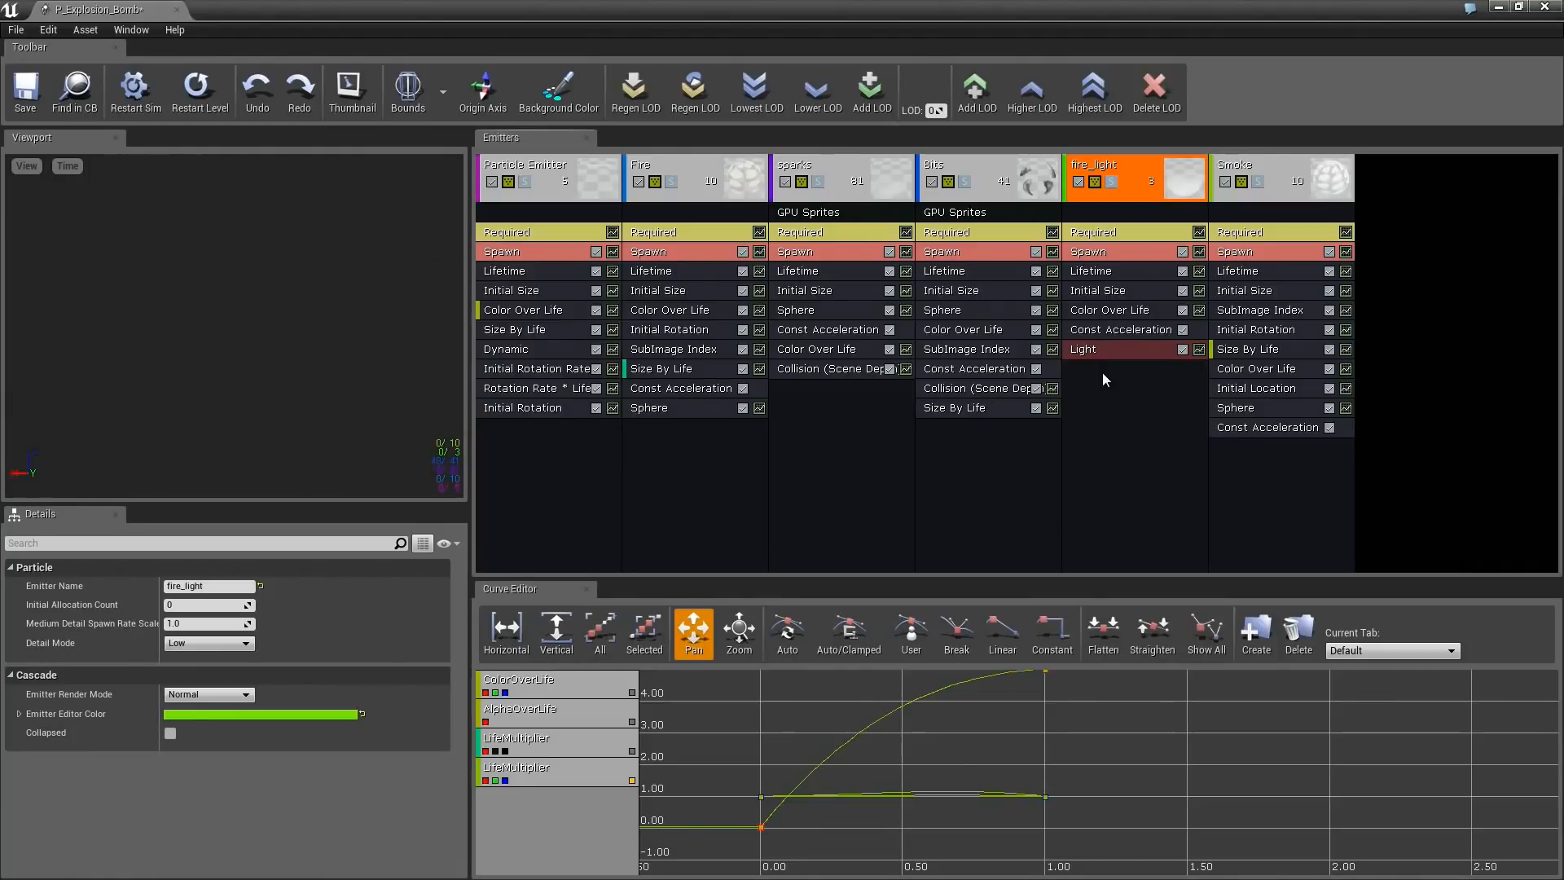
Examine the Bits emitter's Const Acceleration, Lifetime and Color Over Life modules, followed by the Particle Emitter and Fire emitters
{"action": "left_click", "coordinate": [985, 371]}
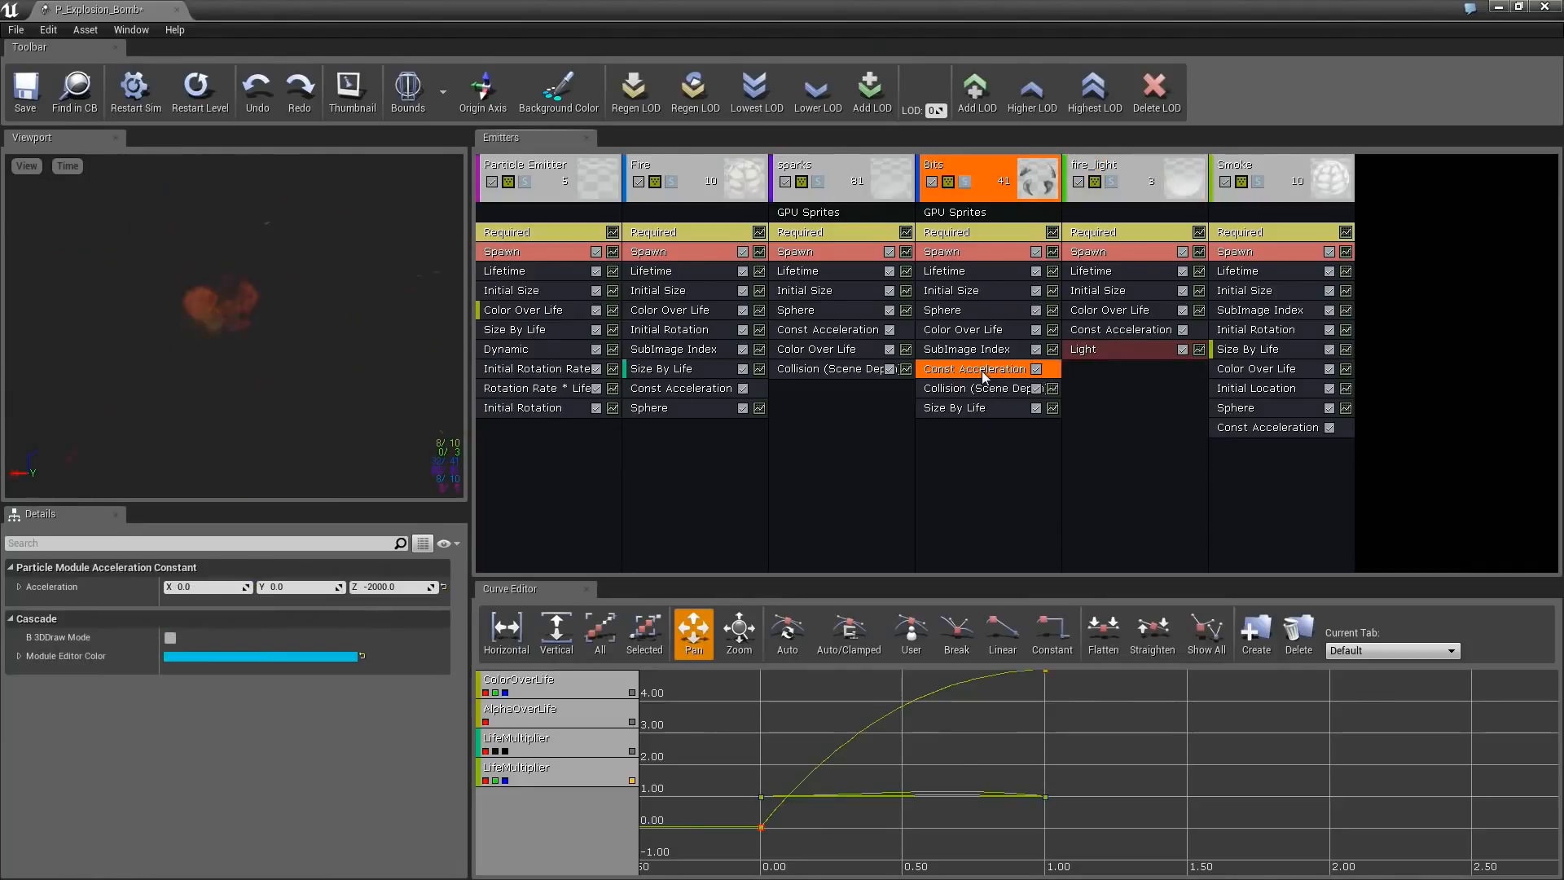
{"action": "left_click", "coordinate": [964, 276]}
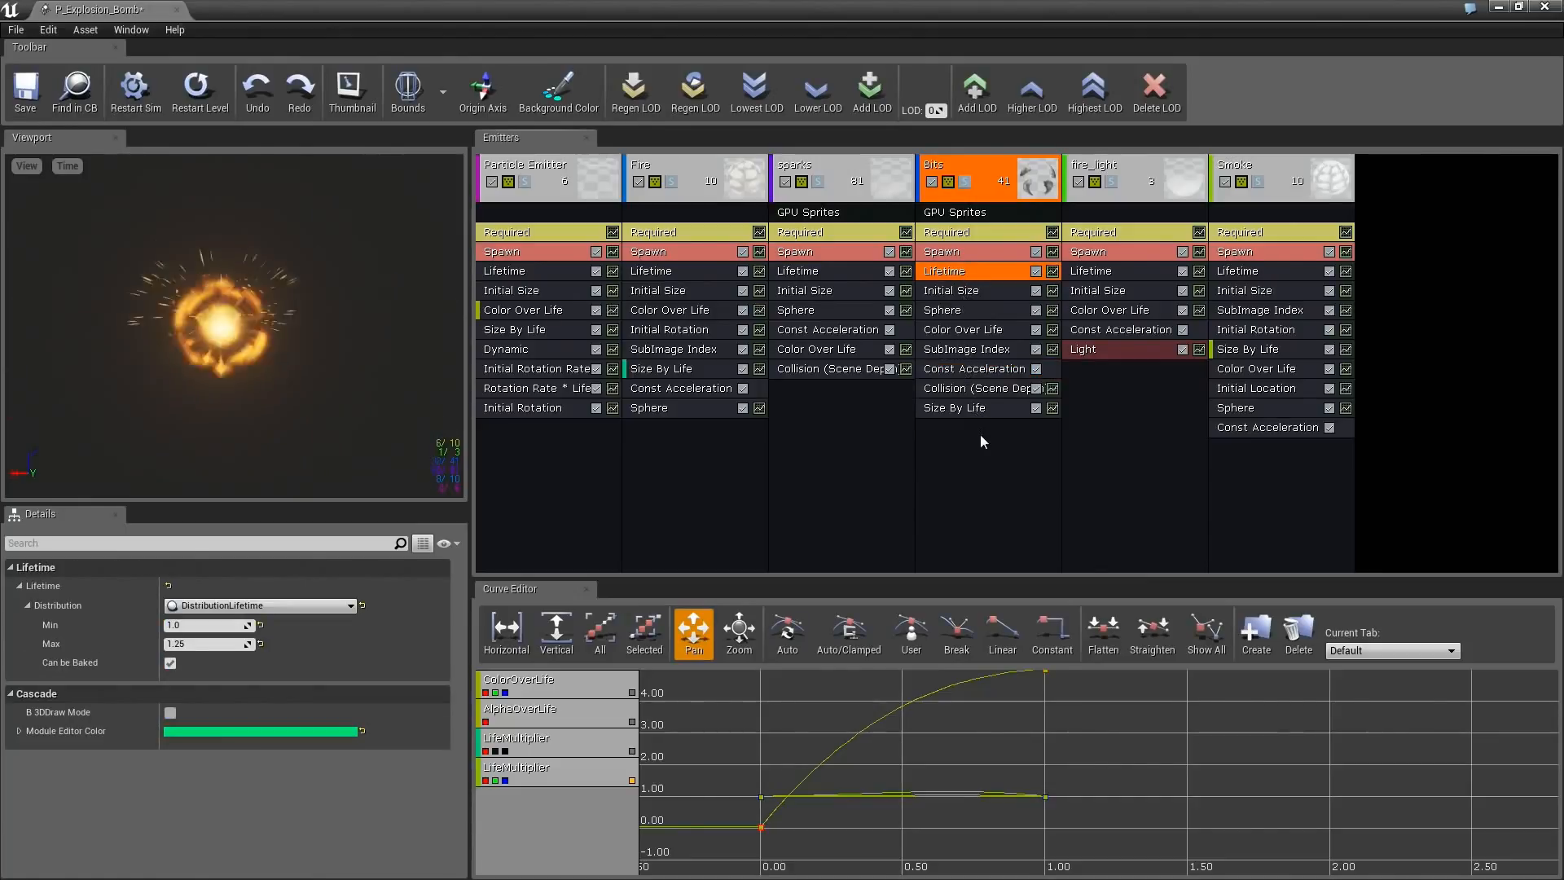
{"action": "left_click", "coordinate": [982, 330]}
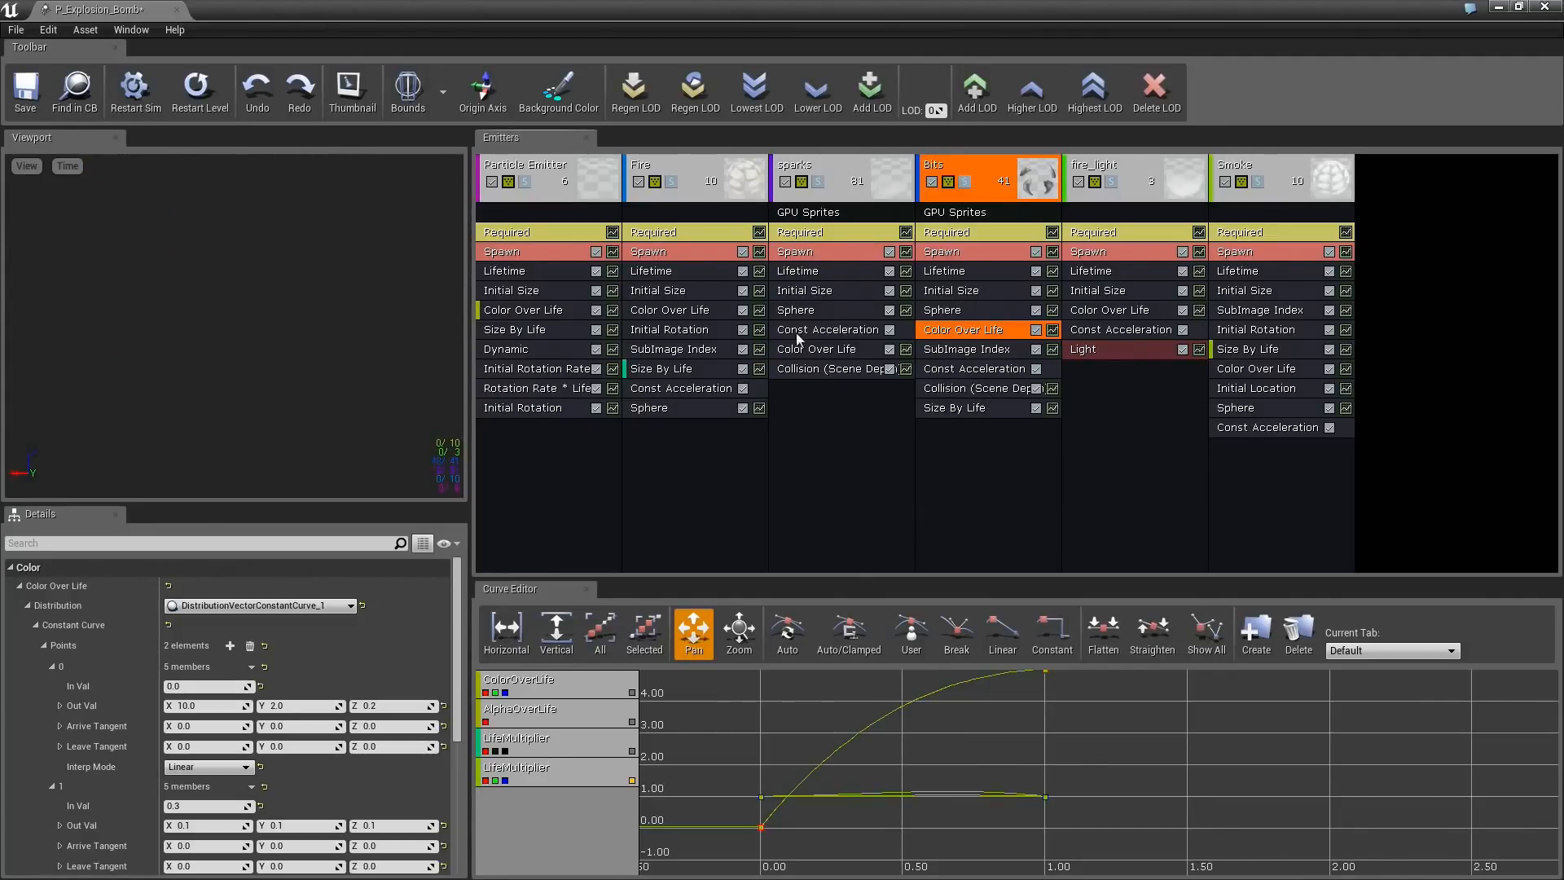
{"action": "left_click", "coordinate": [533, 192]}
{"action": "left_click", "coordinate": [659, 197]}
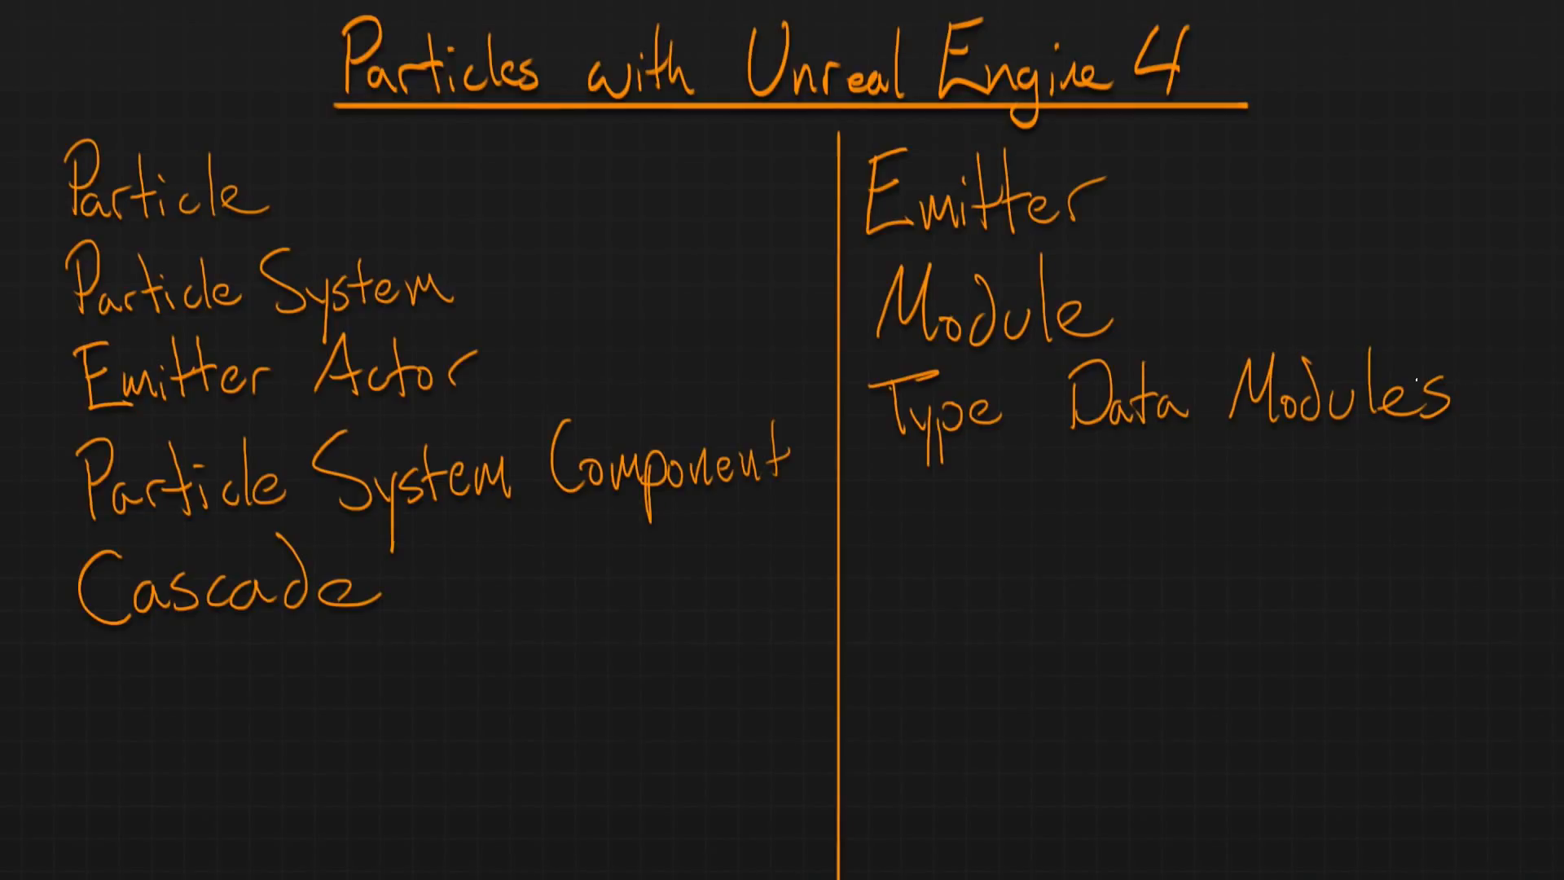
Switch back to Cascade and inspect the GPU Sprites type data modules of the sparks and Bits emitters
{"action": "key", "text": "alt+Tab"}
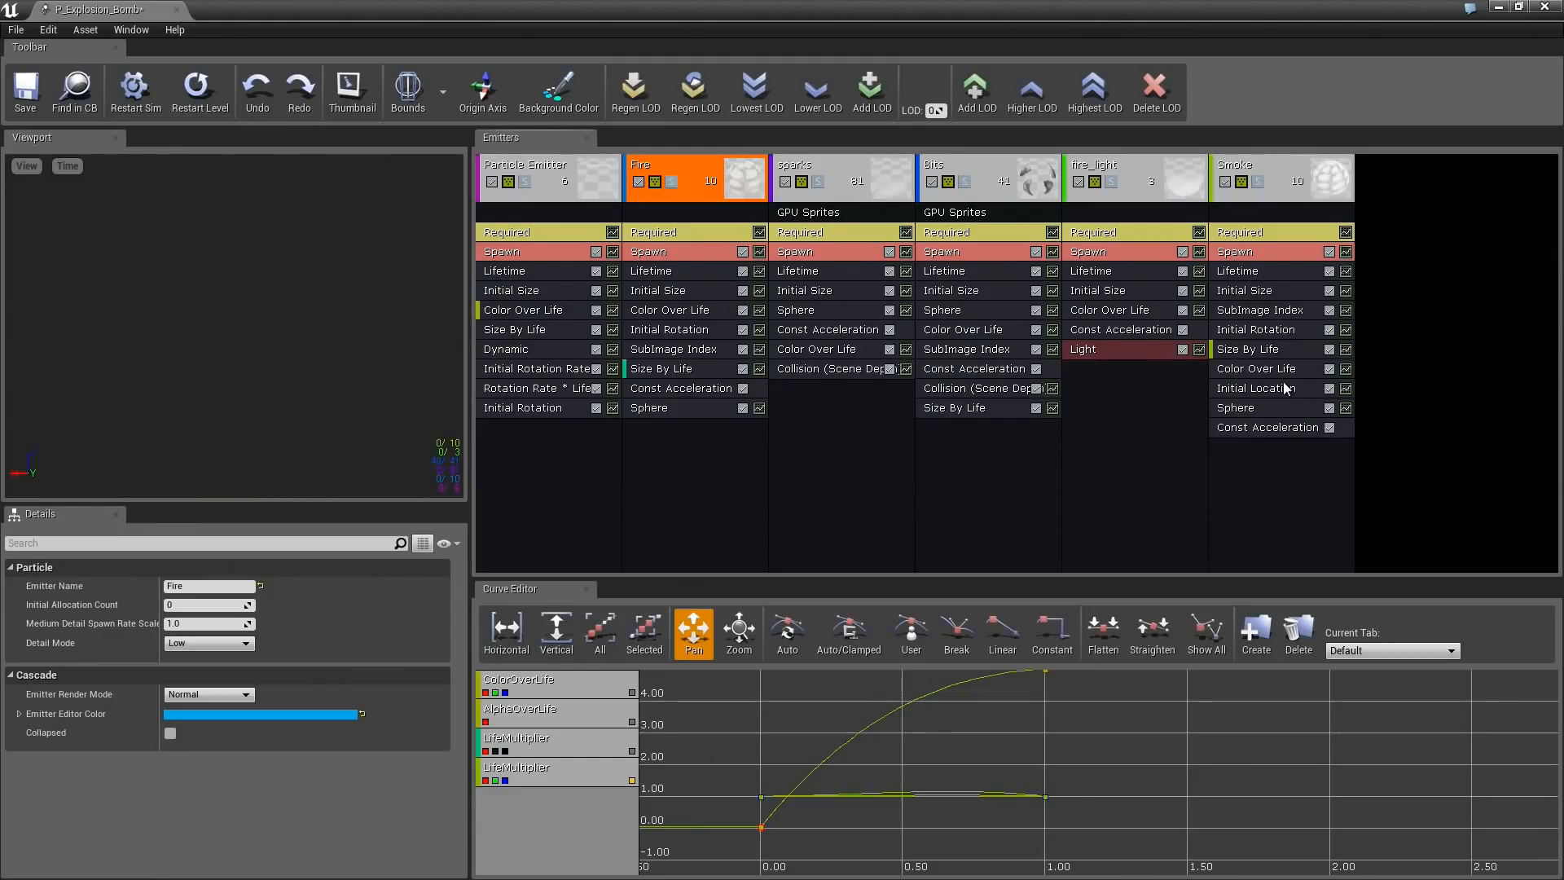
{"action": "left_click", "coordinate": [843, 215]}
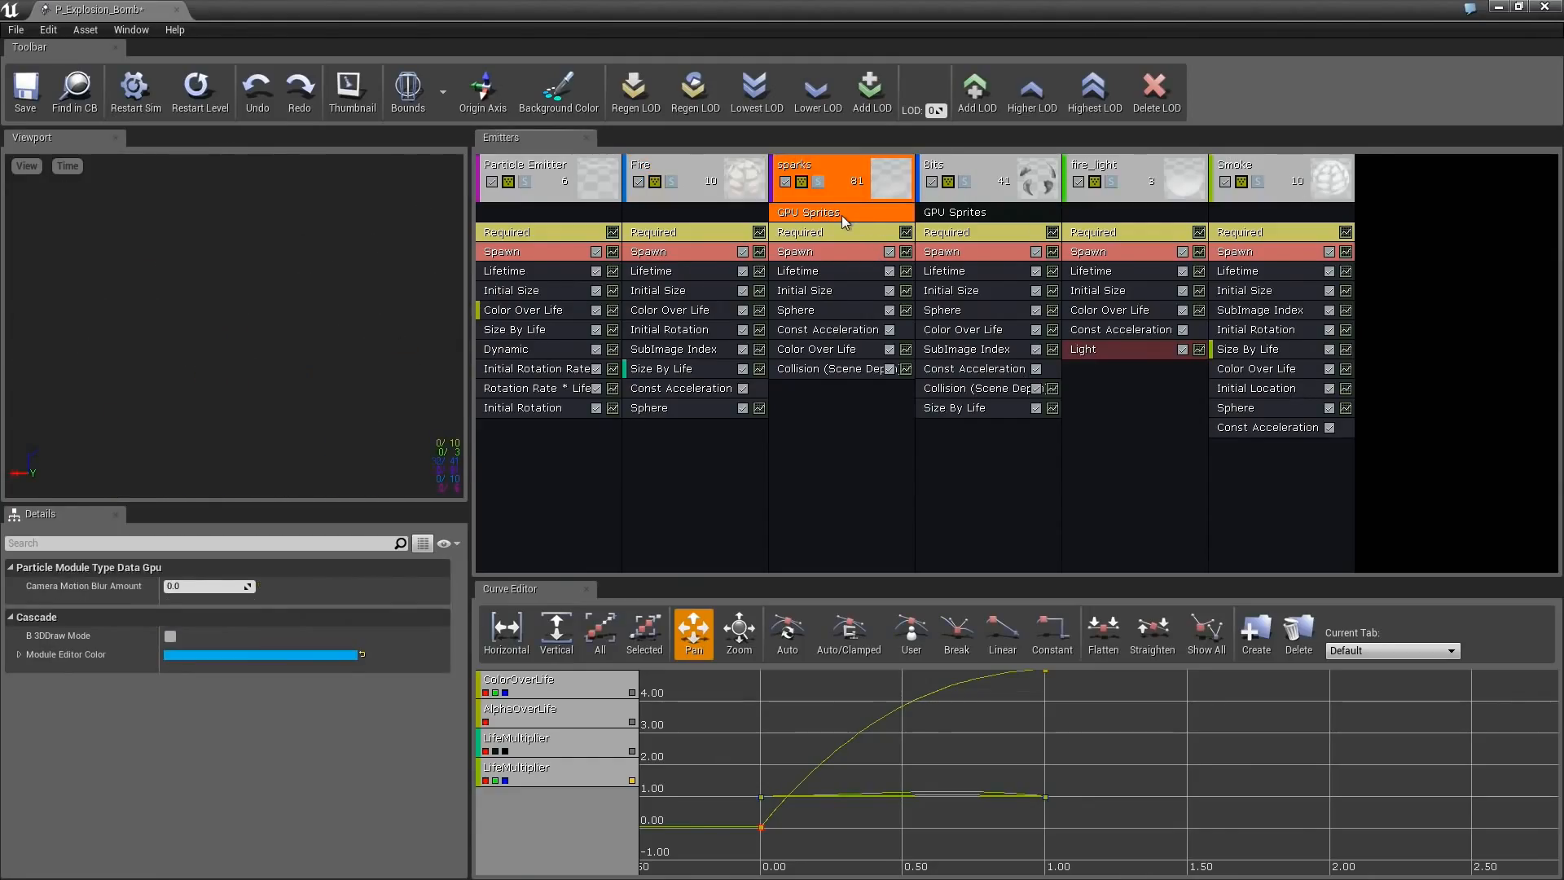
{"action": "left_click", "coordinate": [957, 213]}
{"action": "key", "text": "ctrl+z"}
{"action": "left_click", "coordinate": [1010, 213]}
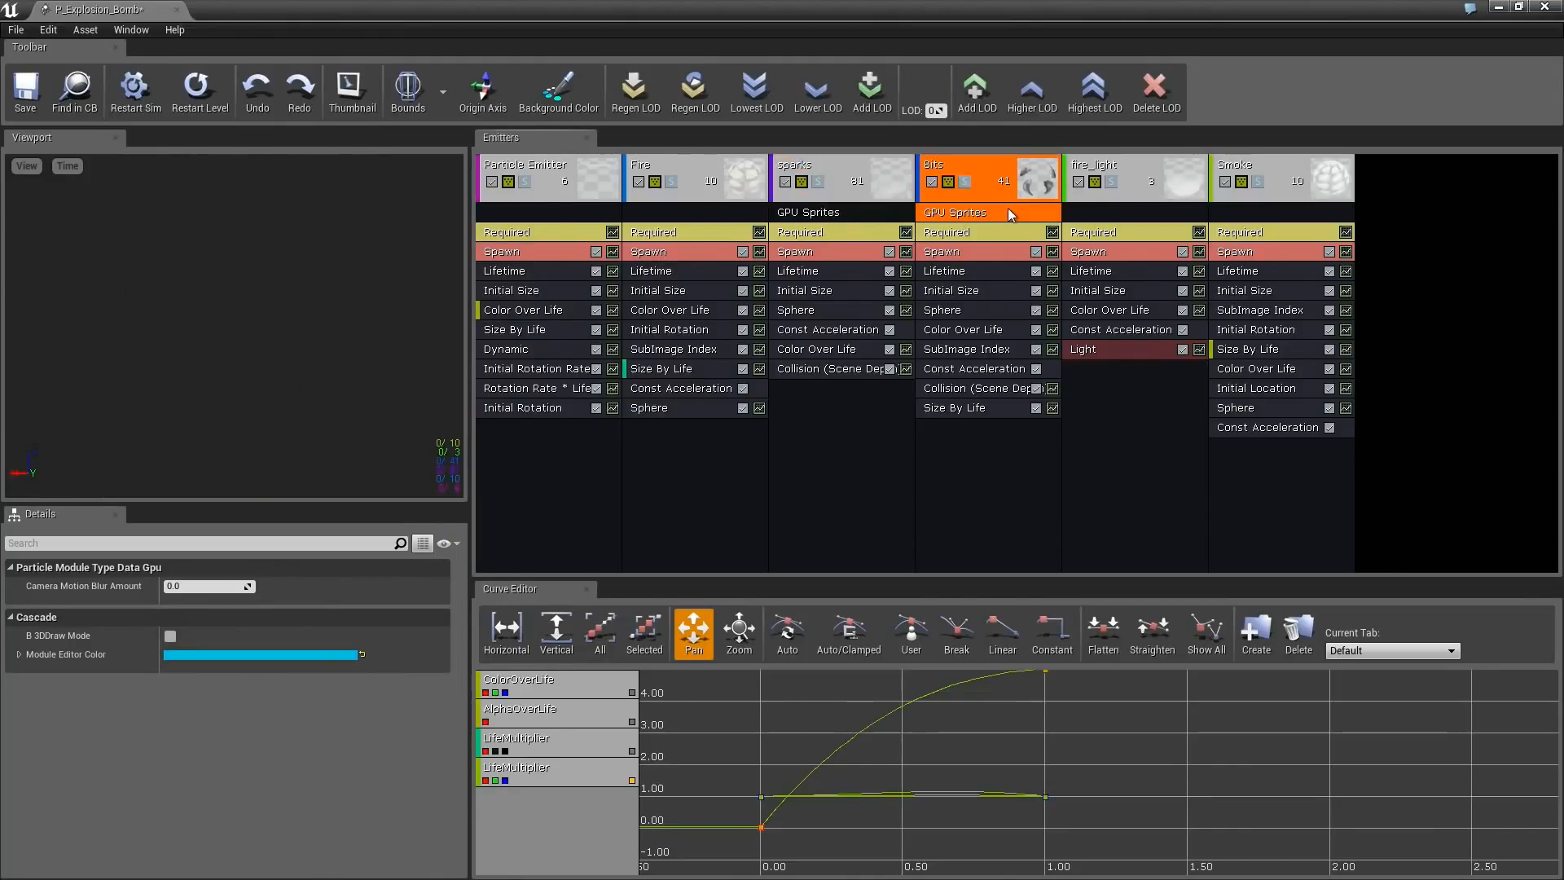
{"action": "left_click", "coordinate": [830, 213]}
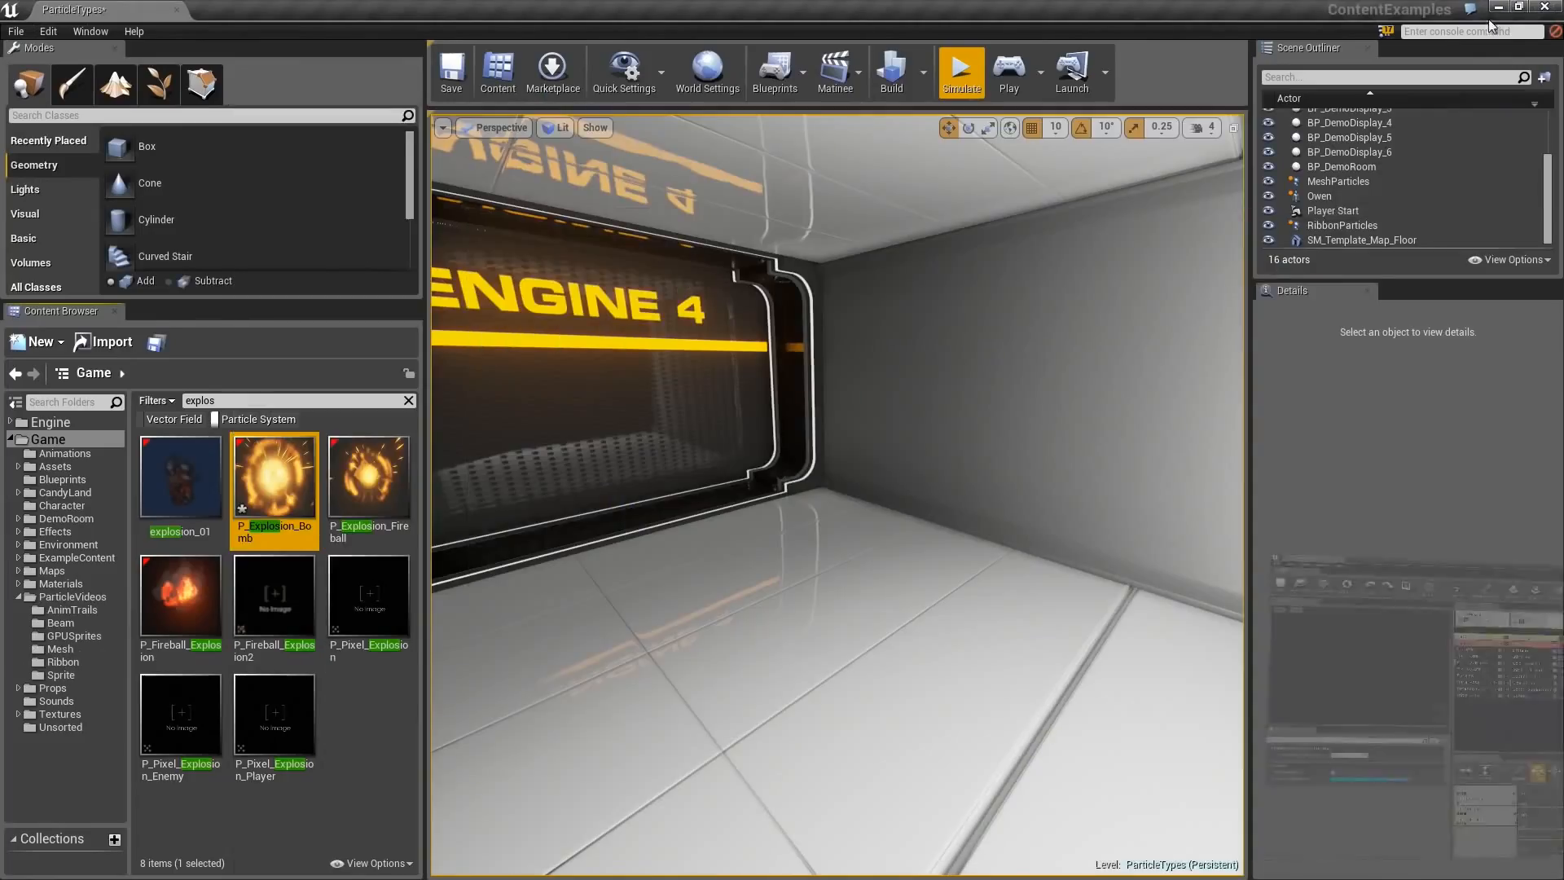
Return to the ParticleTypes level and view the Standard Sprite Emitter display up close
{"action": "left_click", "coordinate": [1500, 7]}
{"action": "right_click_drag", "start_coordinate": [935, 515], "coordinate": [709, 512]}
{"action": "key", "text": "s"}
{"action": "key", "text": "w"}
{"action": "key", "text": "w"}
{"action": "key", "text": "w"}
{"action": "right_click_drag", "start_coordinate": [913, 415], "coordinate": [844, 414]}
{"action": "key", "text": "d"}
{"action": "key", "text": "a"}
{"action": "key", "text": "w"}
{"action": "key", "text": "w"}
{"action": "key", "text": "s"}
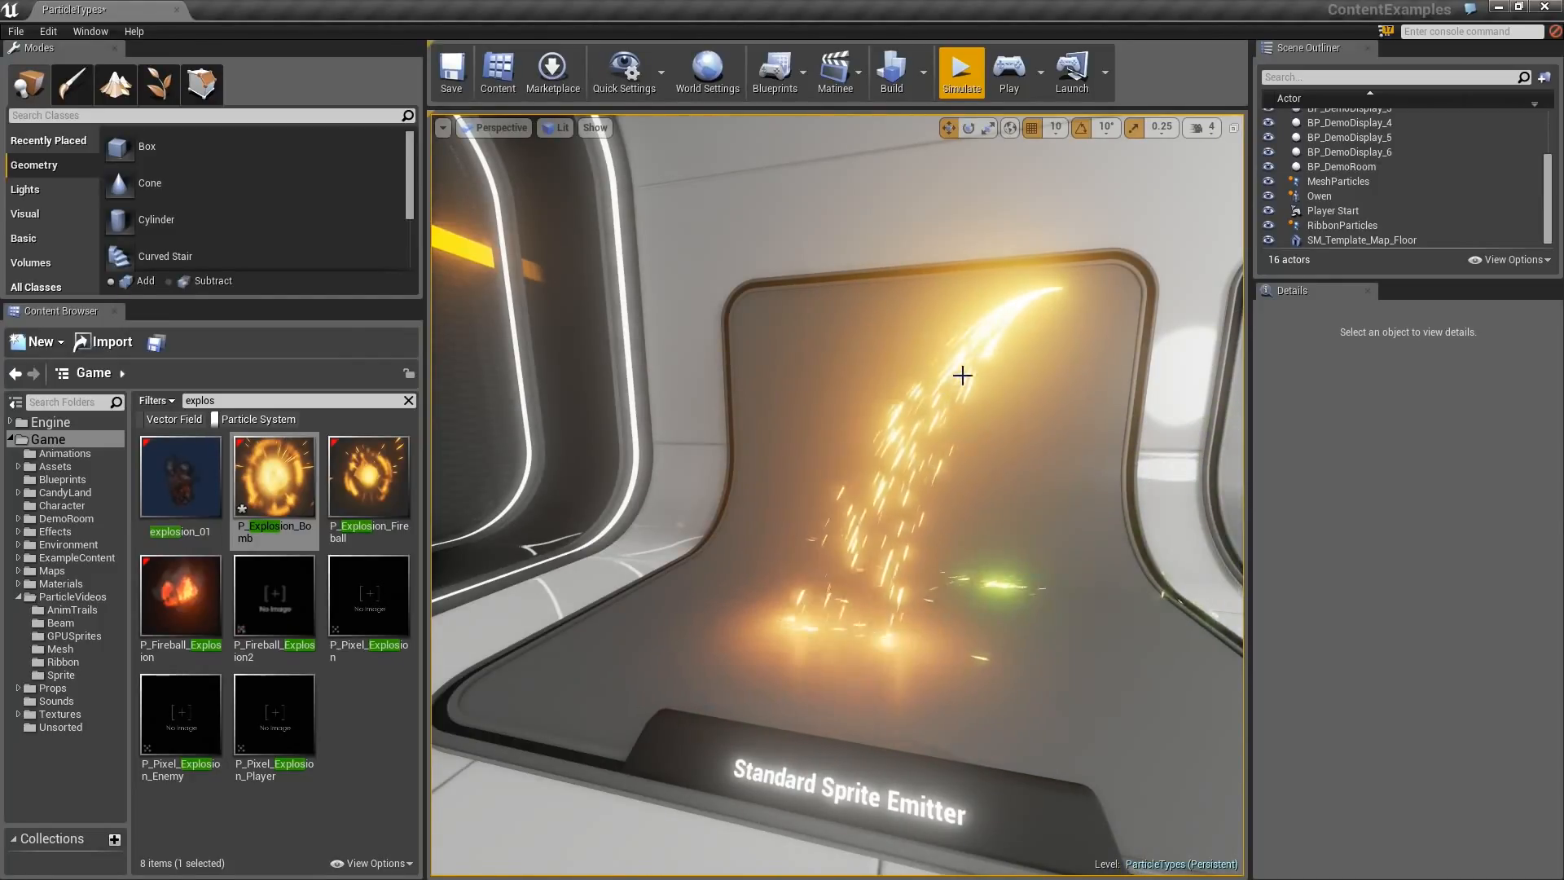
Examine the GPU Sprite Emitter display, followed by the Mesh Emitter display in the level
{"action": "key", "text": "d"}
{"action": "mouse_move", "coordinate": [966, 377]}
{"action": "right_mouse_down"}
{"action": "mouse_move", "coordinate": [1089, 378]}
{"action": "mouse_move", "coordinate": [973, 374]}
{"action": "mouse_move", "coordinate": [960, 399]}
{"action": "right_mouse_up"}
{"action": "key", "text": "e"}
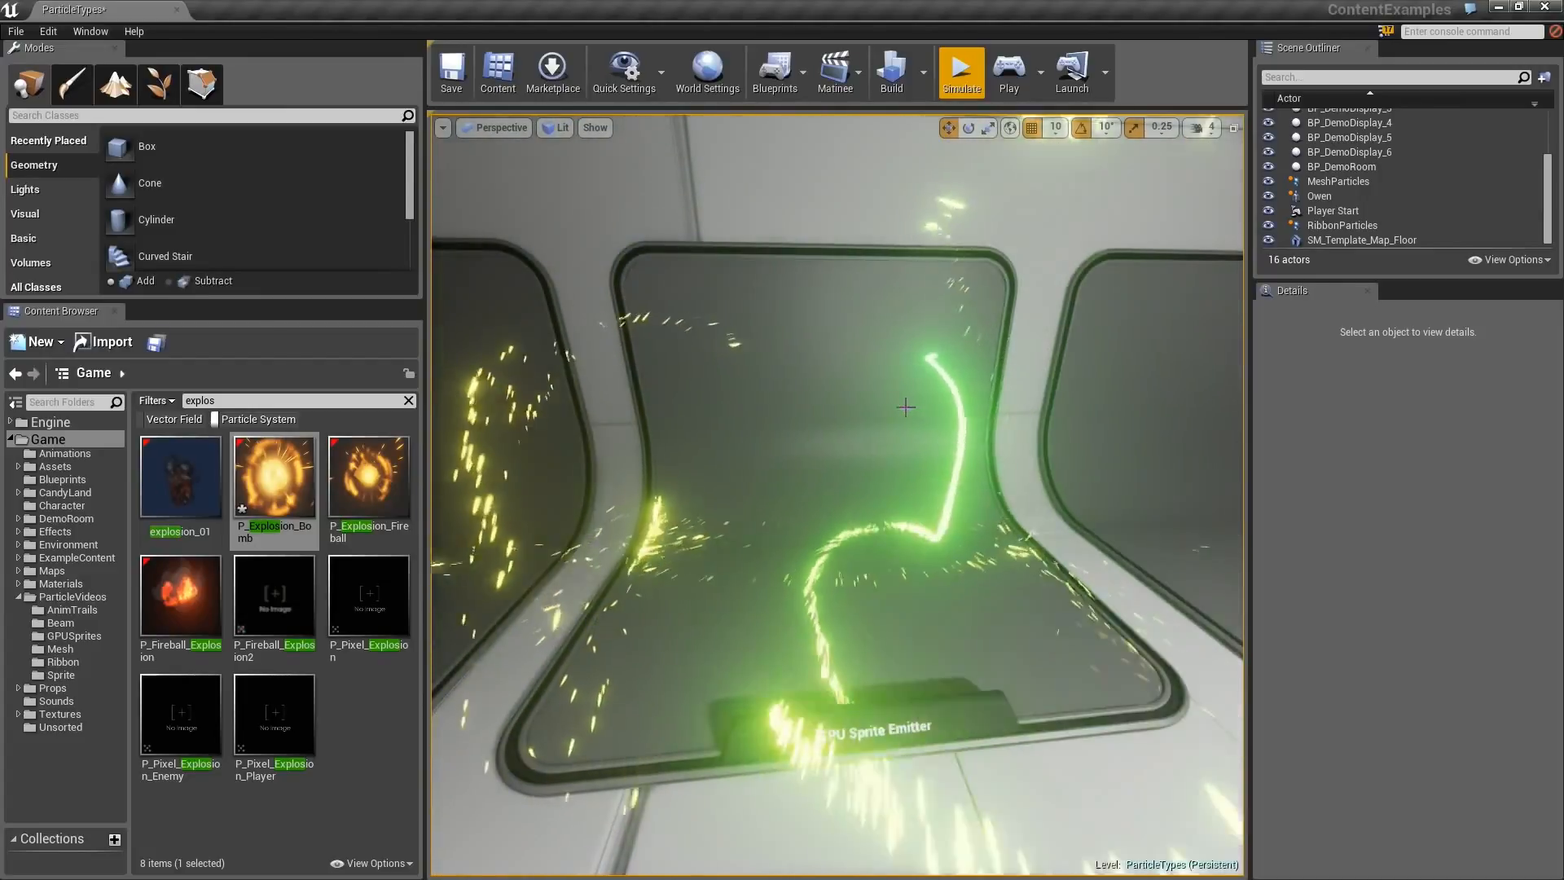
{"action": "mouse_move", "coordinate": [905, 407]}
{"action": "right_mouse_down"}
{"action": "mouse_move", "coordinate": [758, 403]}
{"action": "mouse_move", "coordinate": [905, 402]}
{"action": "right_mouse_up"}
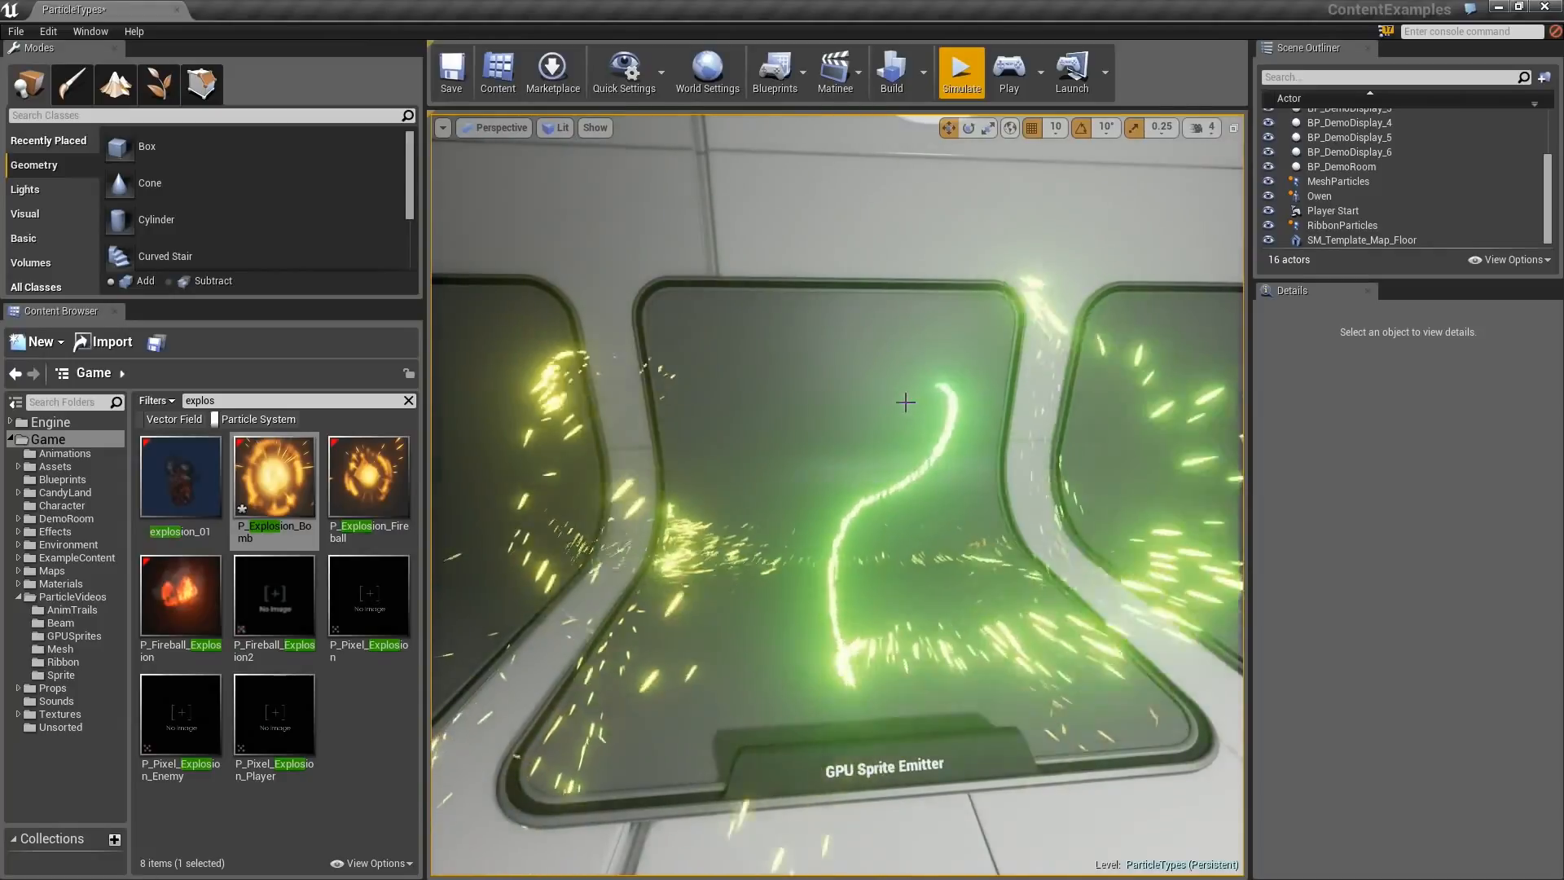
{"action": "mouse_move", "coordinate": [806, 378]}
{"action": "right_mouse_down"}
{"action": "mouse_move", "coordinate": [945, 366]}
{"action": "mouse_move", "coordinate": [824, 377]}
{"action": "right_mouse_up"}
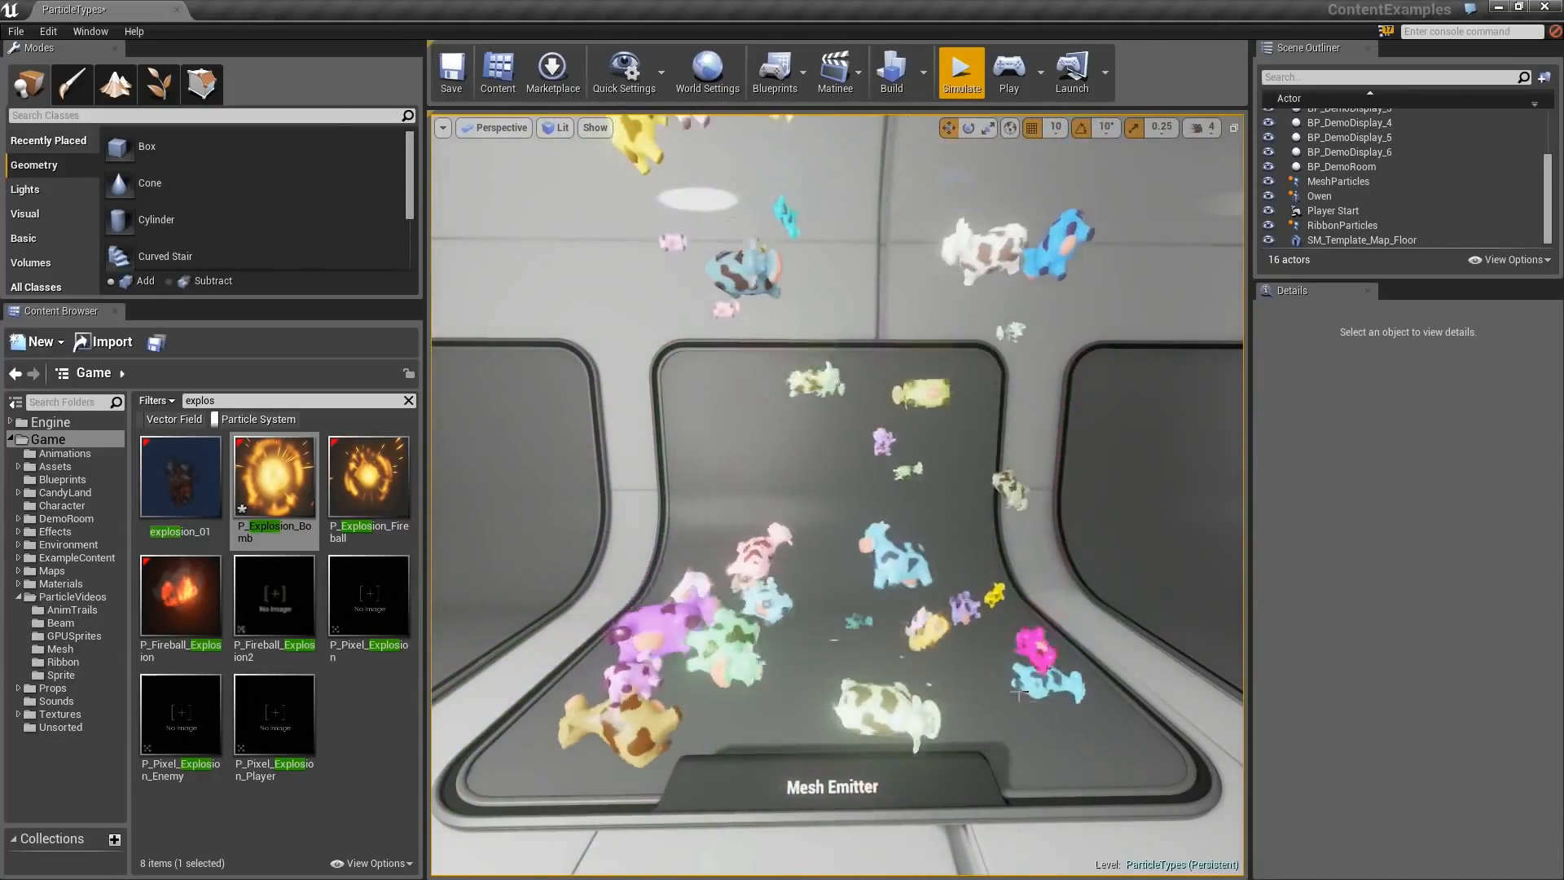
Move on to the Beam Emitter display and view its beam effect from the front
{"action": "key", "text": "s"}
{"action": "right_click_drag", "start_coordinate": [1227, 766], "coordinate": [1238, 767]}
{"action": "key", "text": "d"}
{"action": "key", "text": "d"}
{"action": "right_click_drag", "start_coordinate": [1012, 608], "coordinate": [1011, 608]}
{"action": "key", "text": "w"}
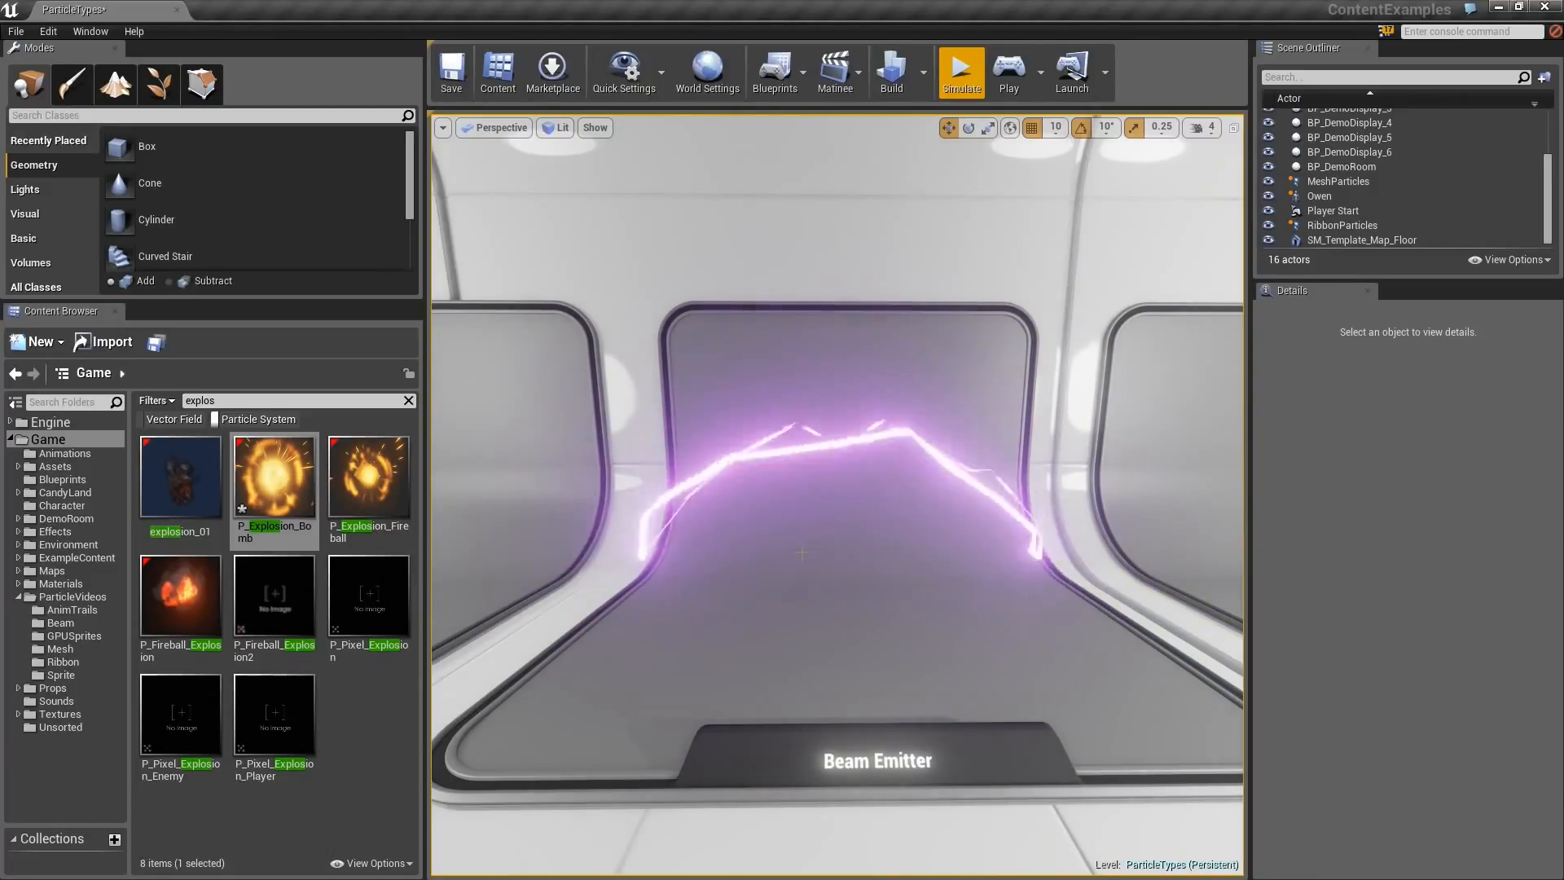
Move on to the Ribbon Emitter display and view its ribbon trails
{"action": "key", "text": "s"}
{"action": "mouse_move", "coordinate": [801, 554]}
{"action": "right_mouse_down"}
{"action": "mouse_move", "coordinate": [843, 563]}
{"action": "mouse_move", "coordinate": [823, 561]}
{"action": "right_mouse_up"}
{"action": "key", "text": "d"}
{"action": "key", "text": "w"}
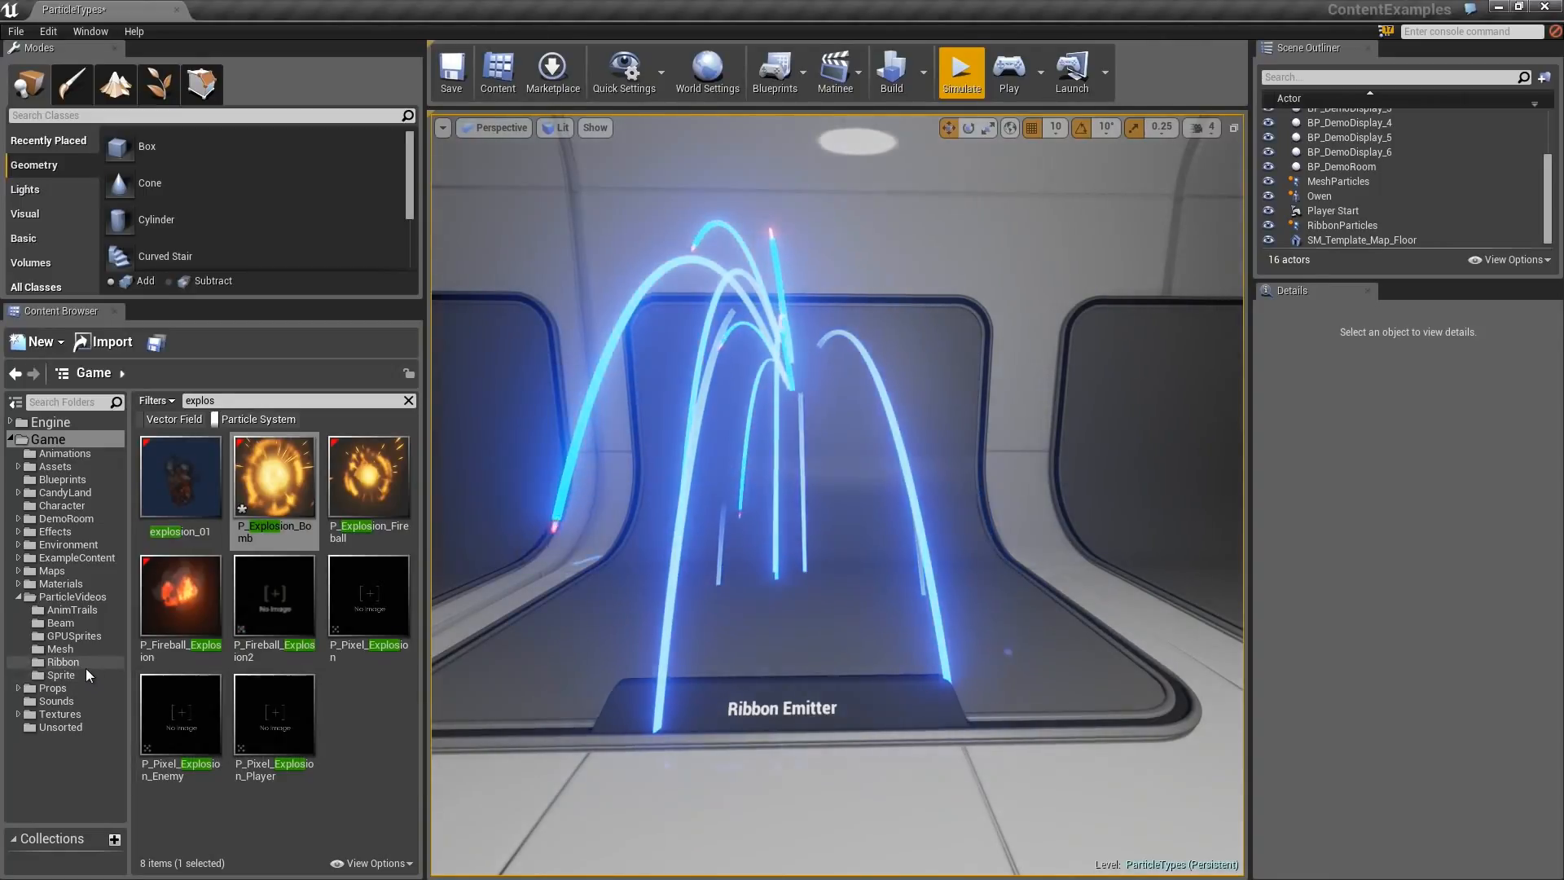
Show the editor icons in the level, select the RibbonParticles emitter actor, and open its particle template in Cascade
{"action": "right_click", "coordinate": [868, 417]}
{"action": "left_click_drag", "start_coordinate": [838, 388], "coordinate": [861, 378]}
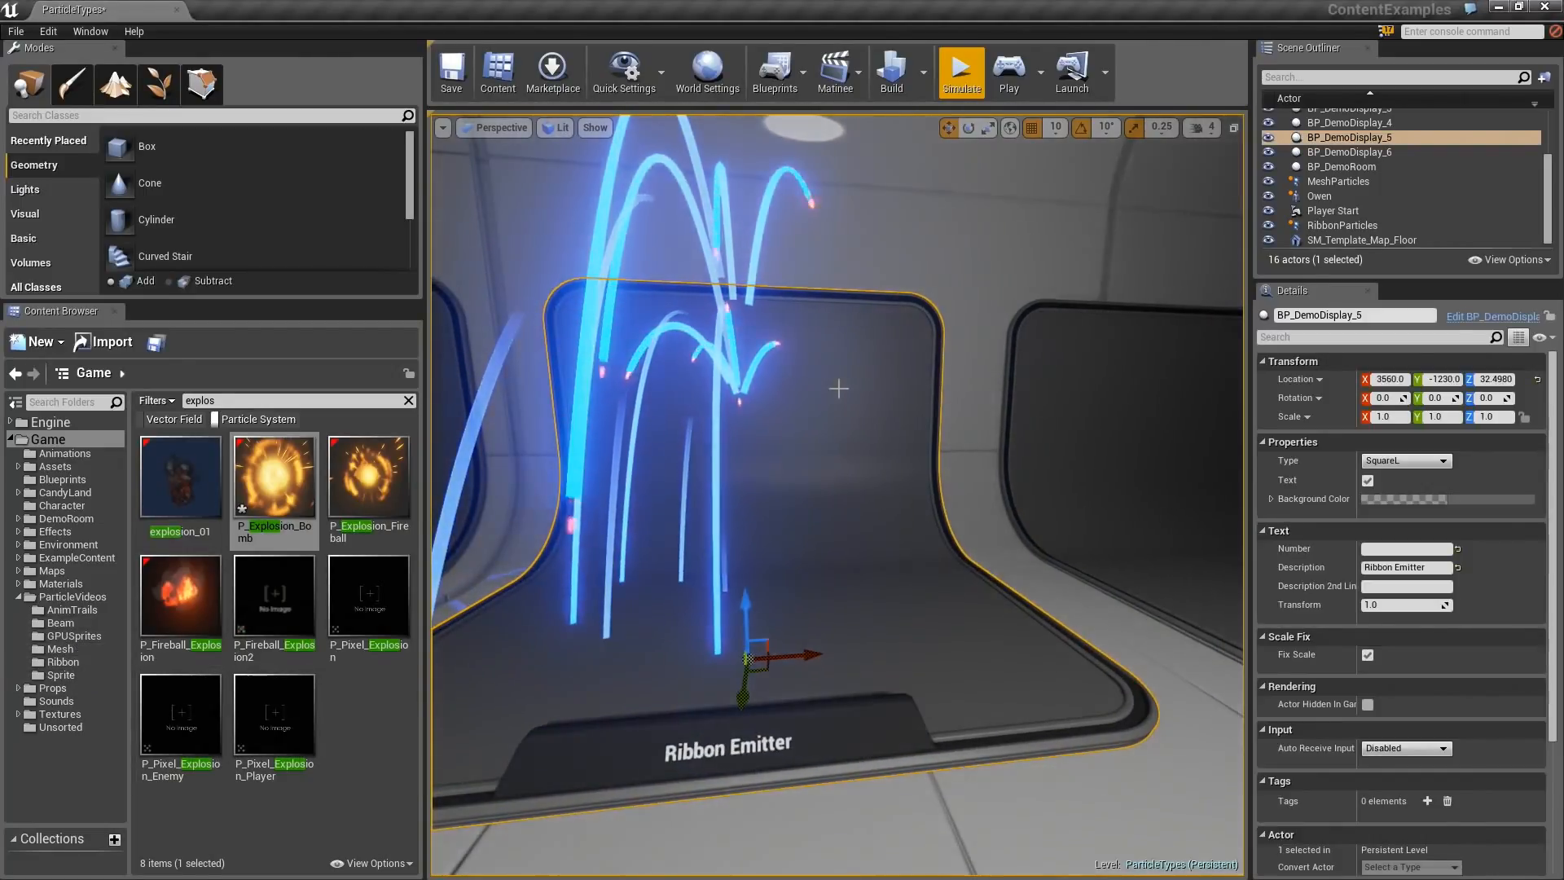
{"action": "key", "text": "g"}
{"action": "left_click", "coordinate": [740, 405]}
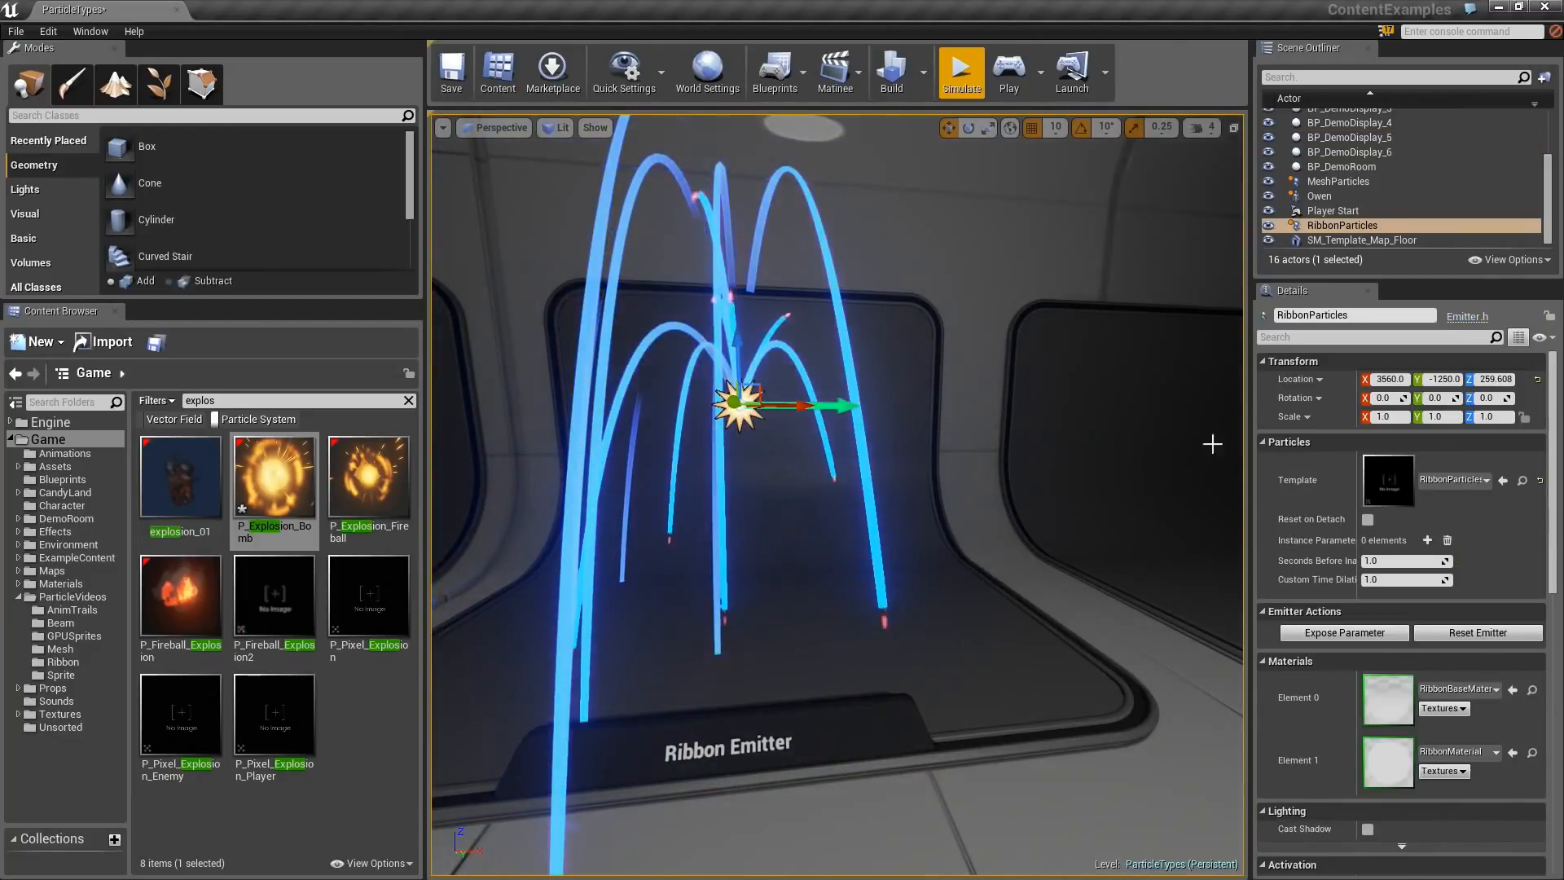
{"action": "double_click", "coordinate": [1376, 476]}
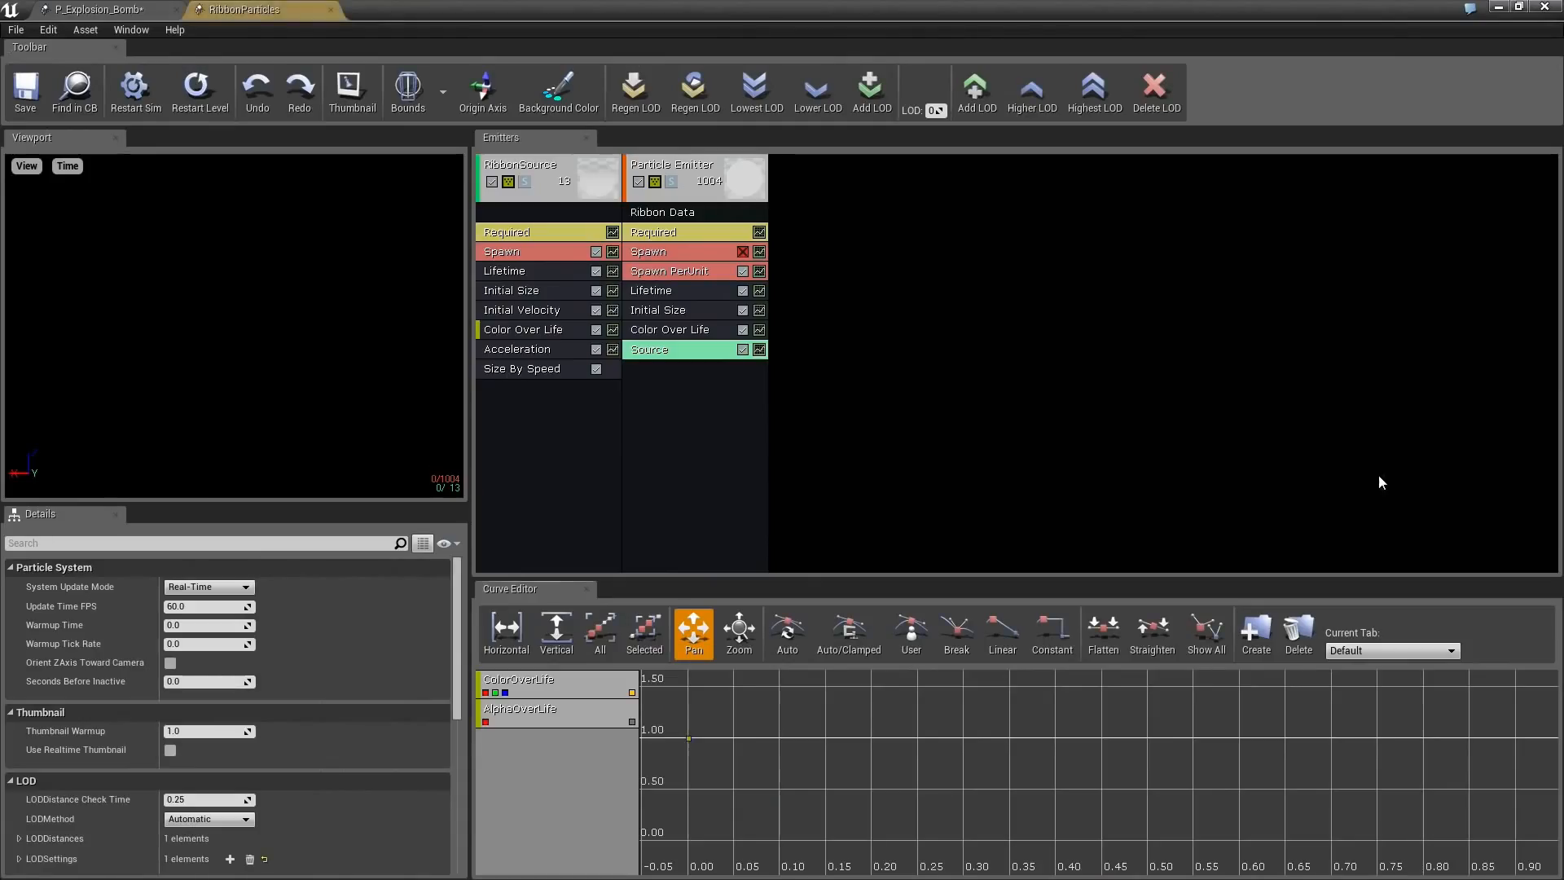
Solo the RibbonSource emitter to view its source particles alone, and turn solo off again
{"action": "left_click", "coordinate": [524, 194]}
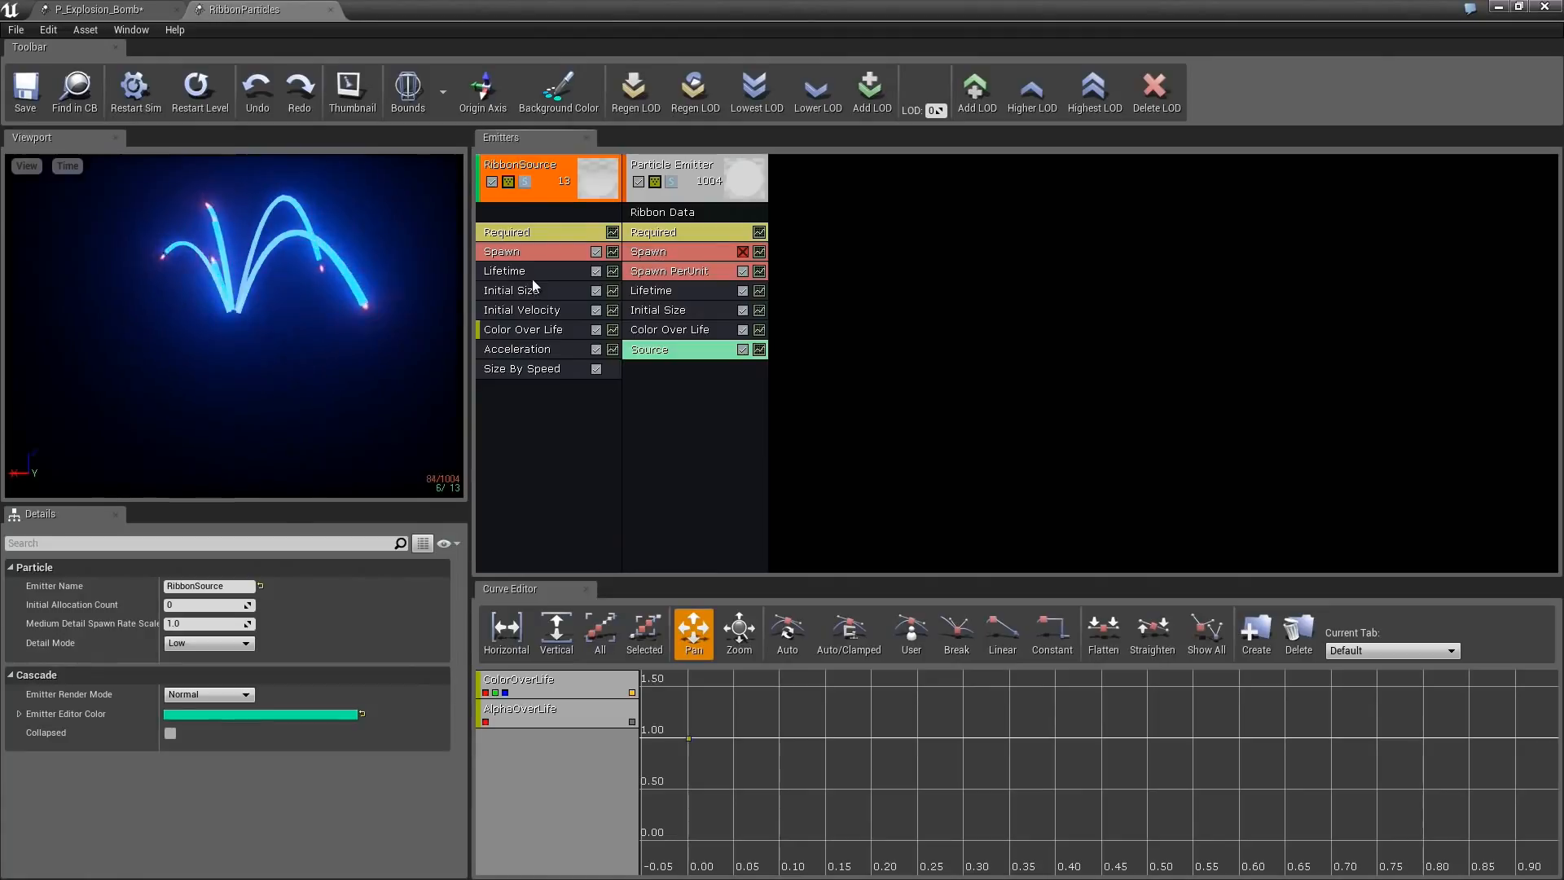
{"action": "left_click", "coordinate": [524, 180]}
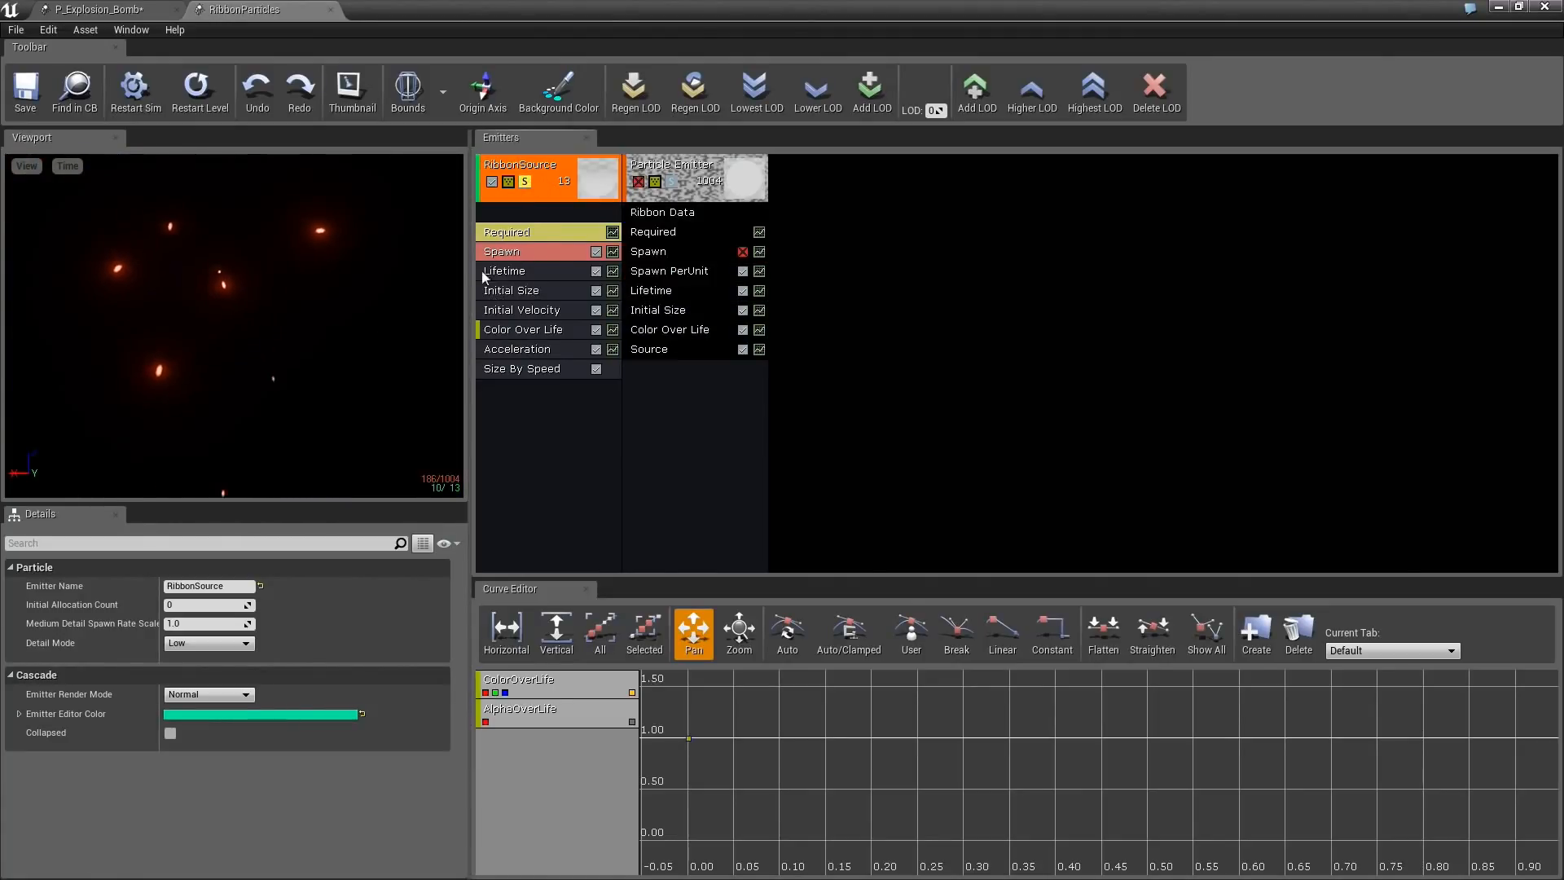
{"action": "left_click", "coordinate": [525, 181]}
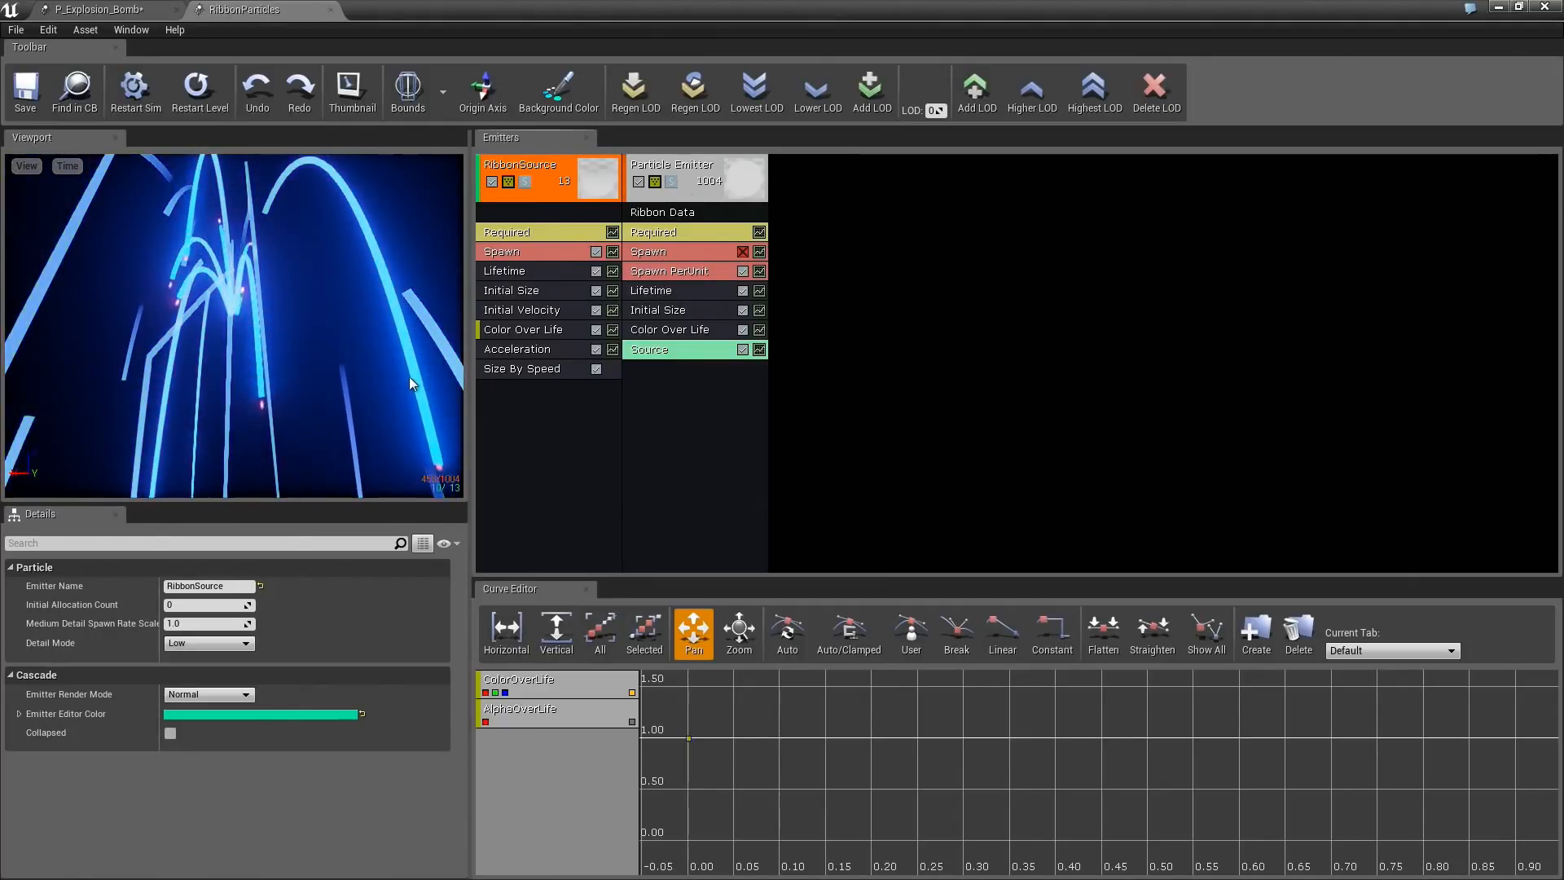
Return to the level, view the AnimTrail Emitter display up close, and simulate the level to watch the character's trails
{"action": "left_click", "coordinate": [98, 9]}
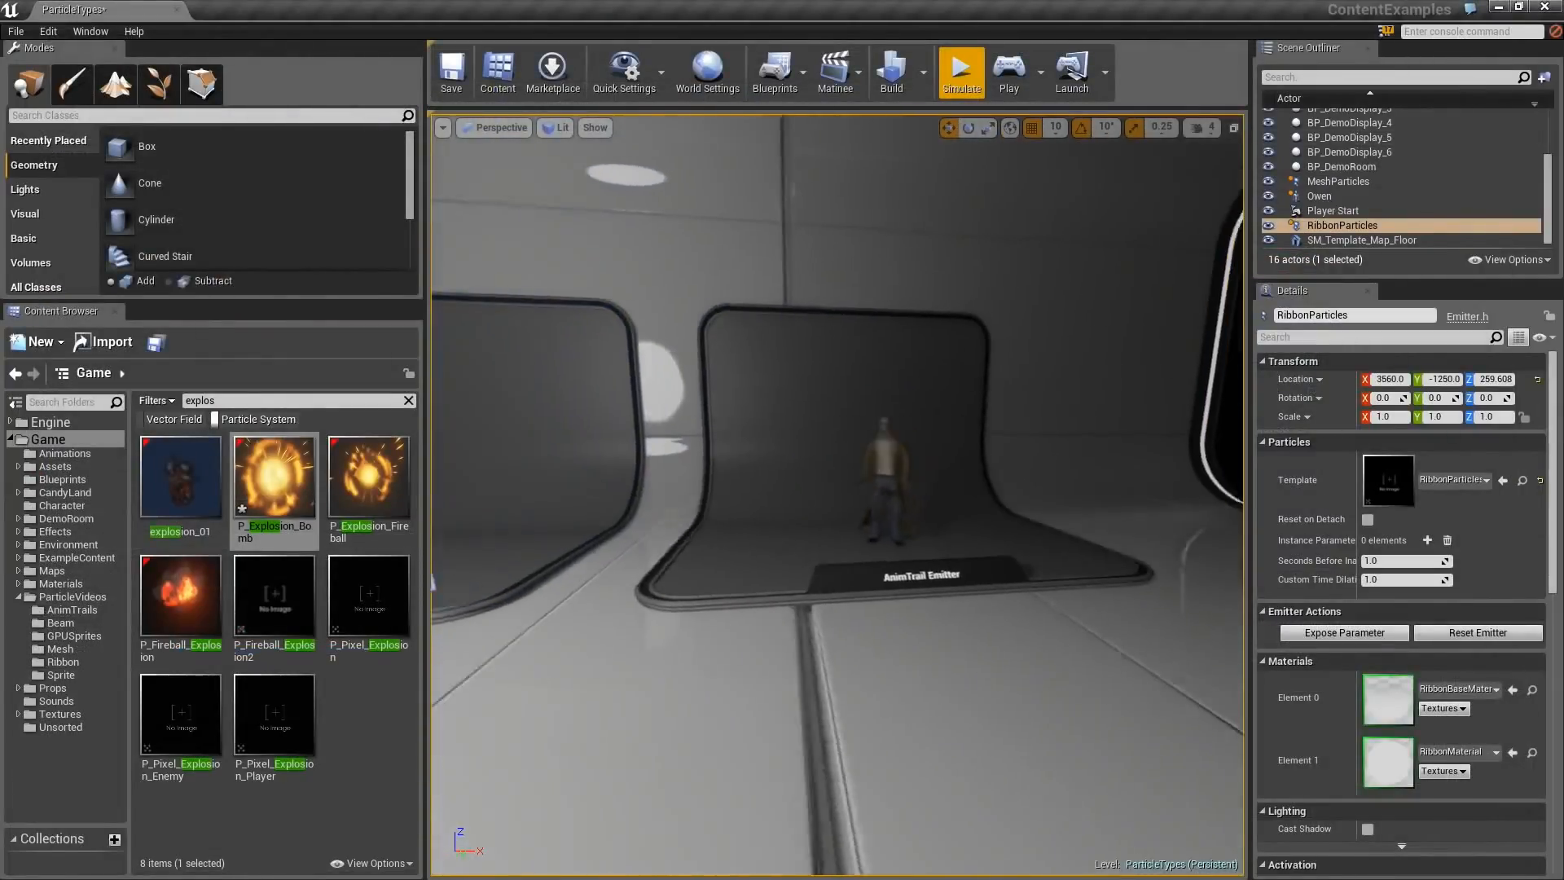
{"action": "scroll", "coordinate": [837, 495], "scroll_direction": "up", "scroll_amount": 3}
{"action": "scroll", "coordinate": [750, 486], "scroll_direction": "up", "scroll_amount": 4}
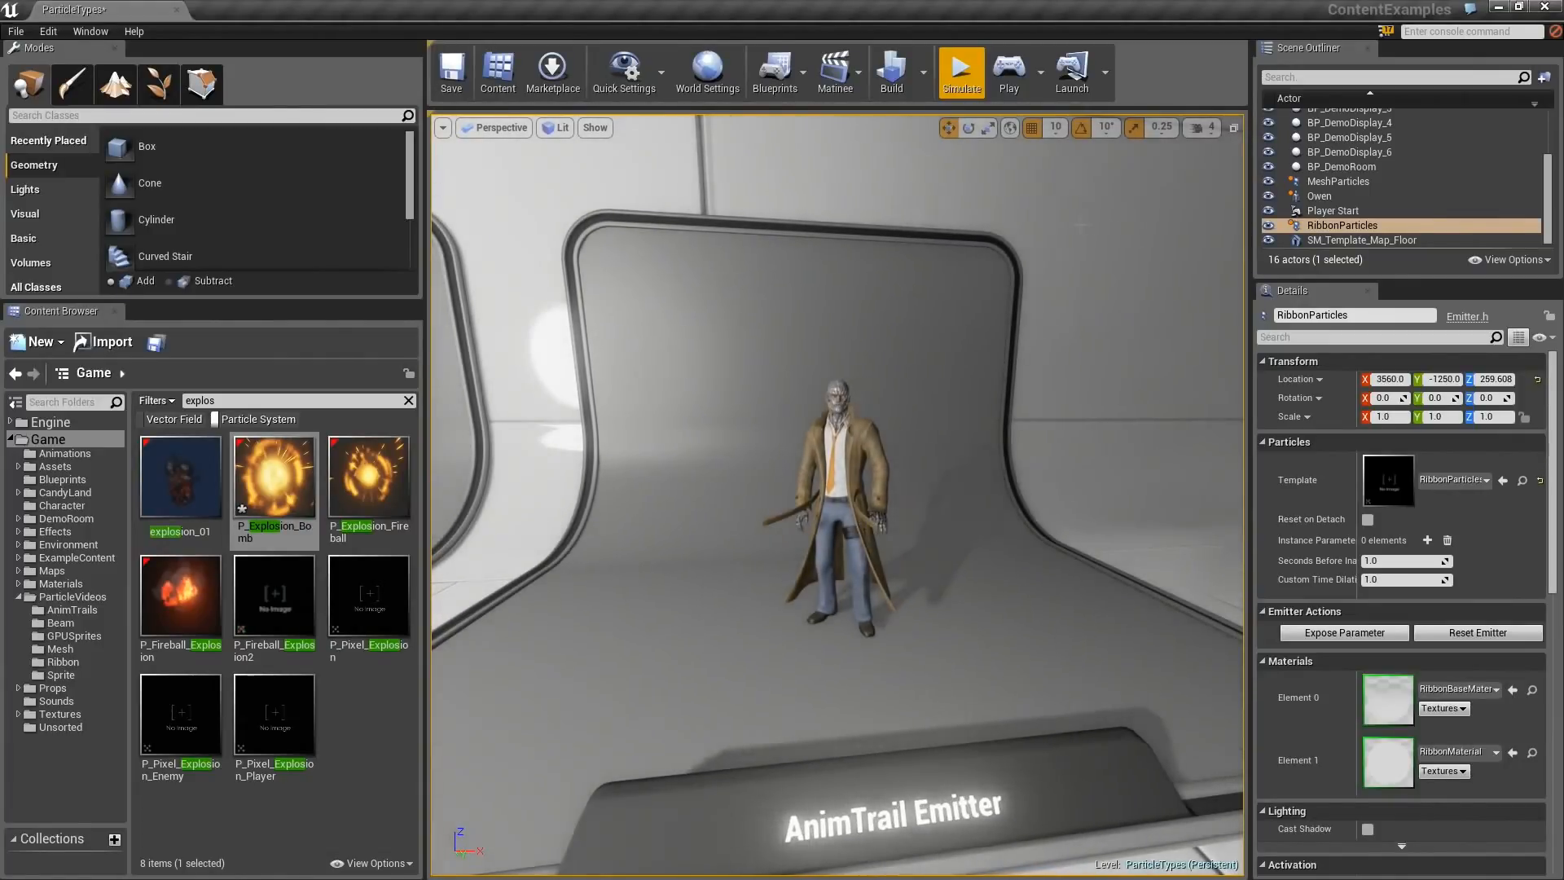
{"action": "left_click", "coordinate": [961, 71]}
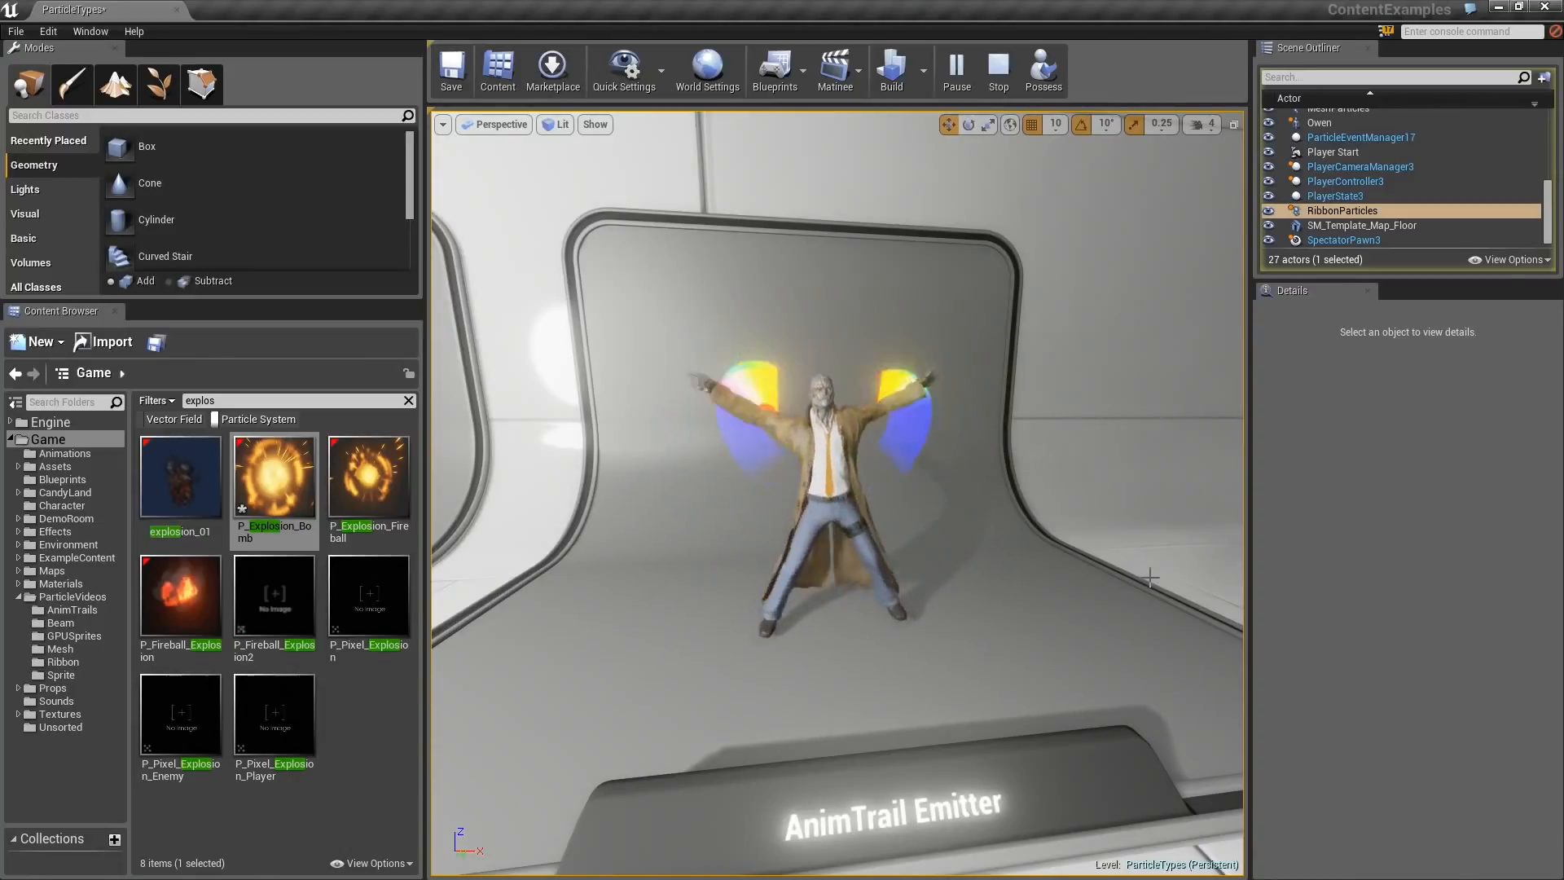
{"action": "right_click_drag", "start_coordinate": [1013, 556], "coordinate": [981, 560]}
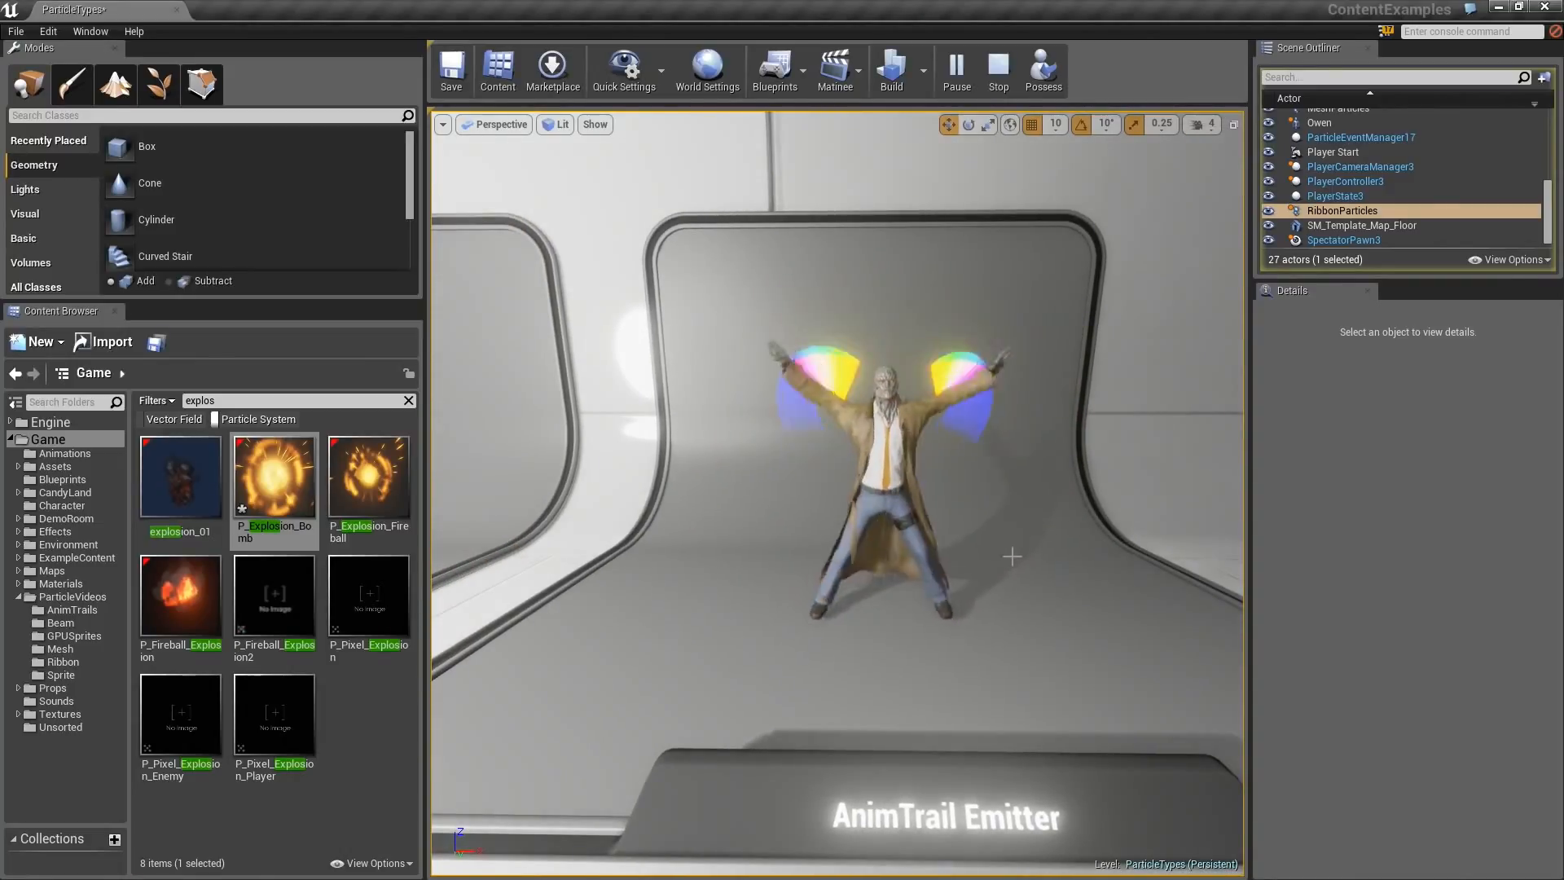
{"action": "scroll", "coordinate": [1012, 556], "scroll_direction": "down", "scroll_amount": 2}
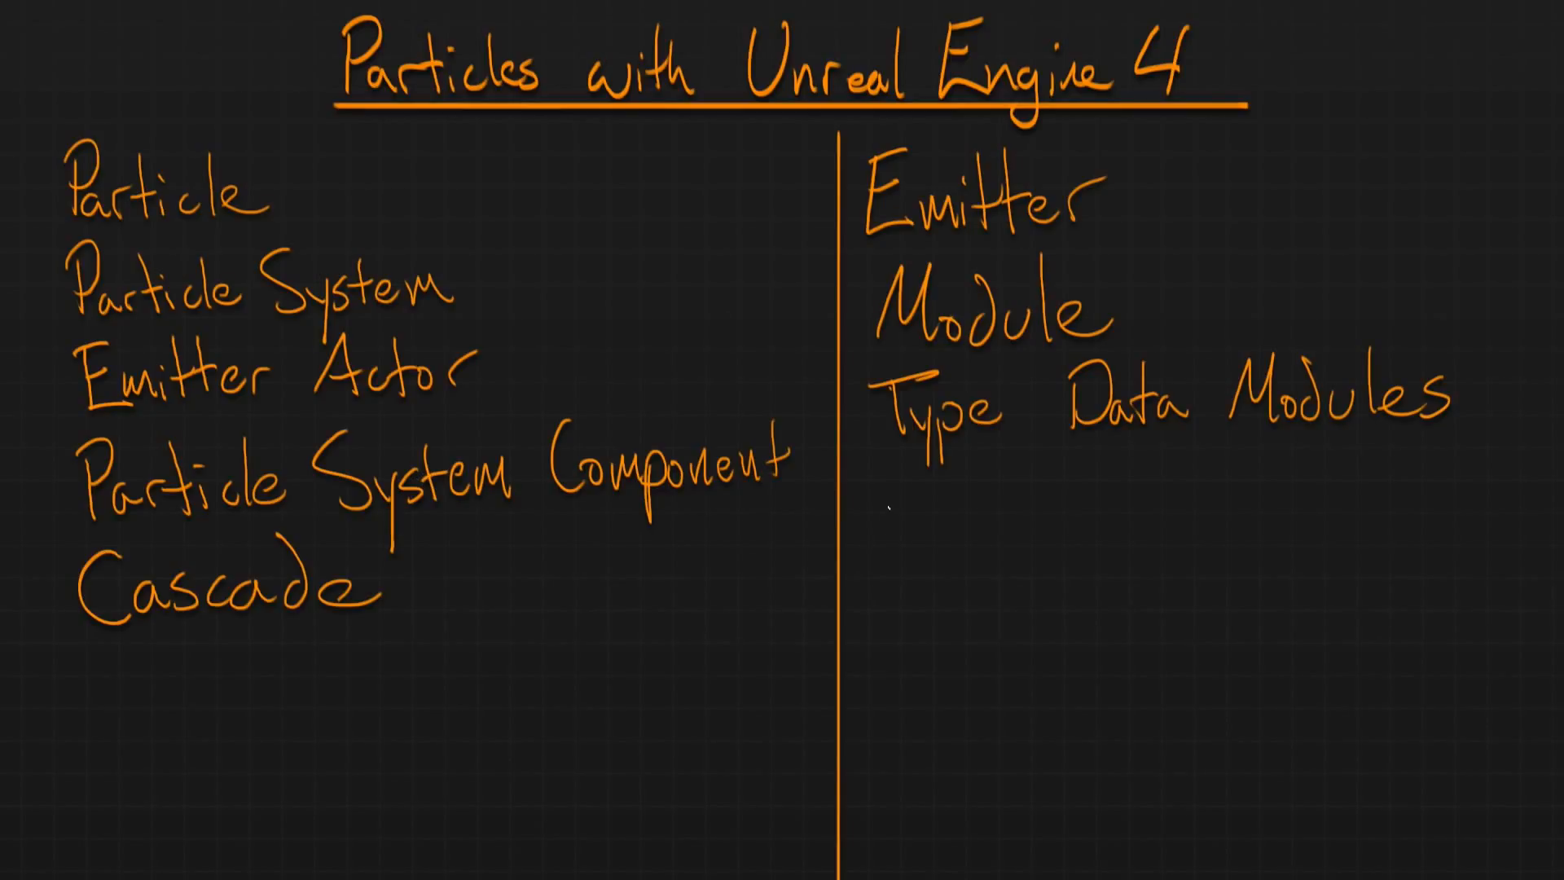
Handwrite the term "Distributions" beneath "Type Data Modules" in the terminology list
{"action": "left_click_drag", "start_coordinate": [883, 503], "coordinate": [899, 583]}
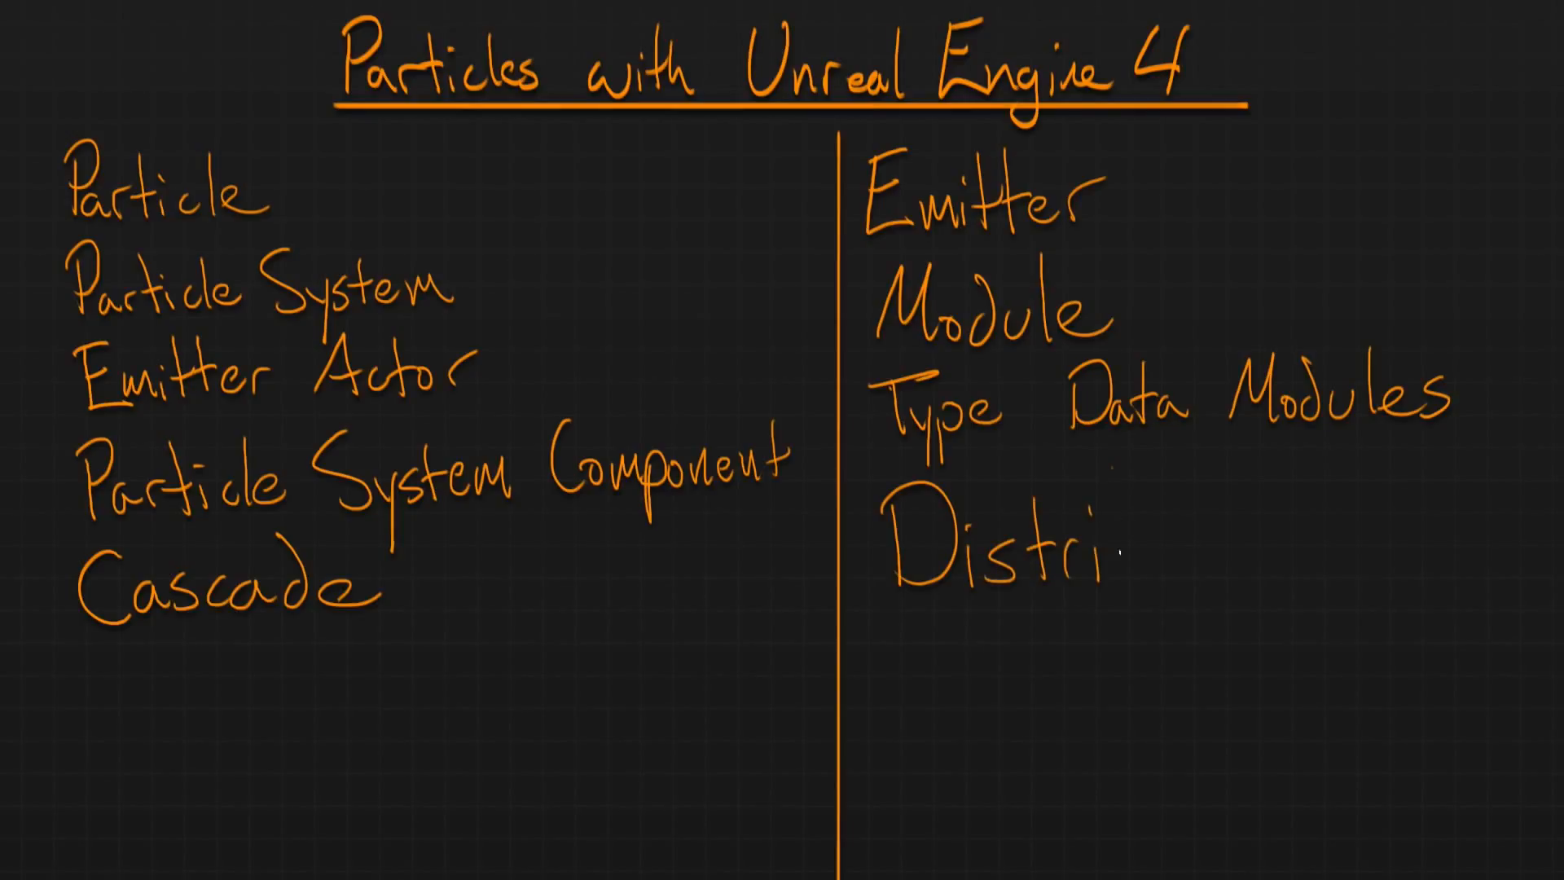
{"action": "left_click_drag", "start_coordinate": [1113, 469], "coordinate": [1133, 586]}
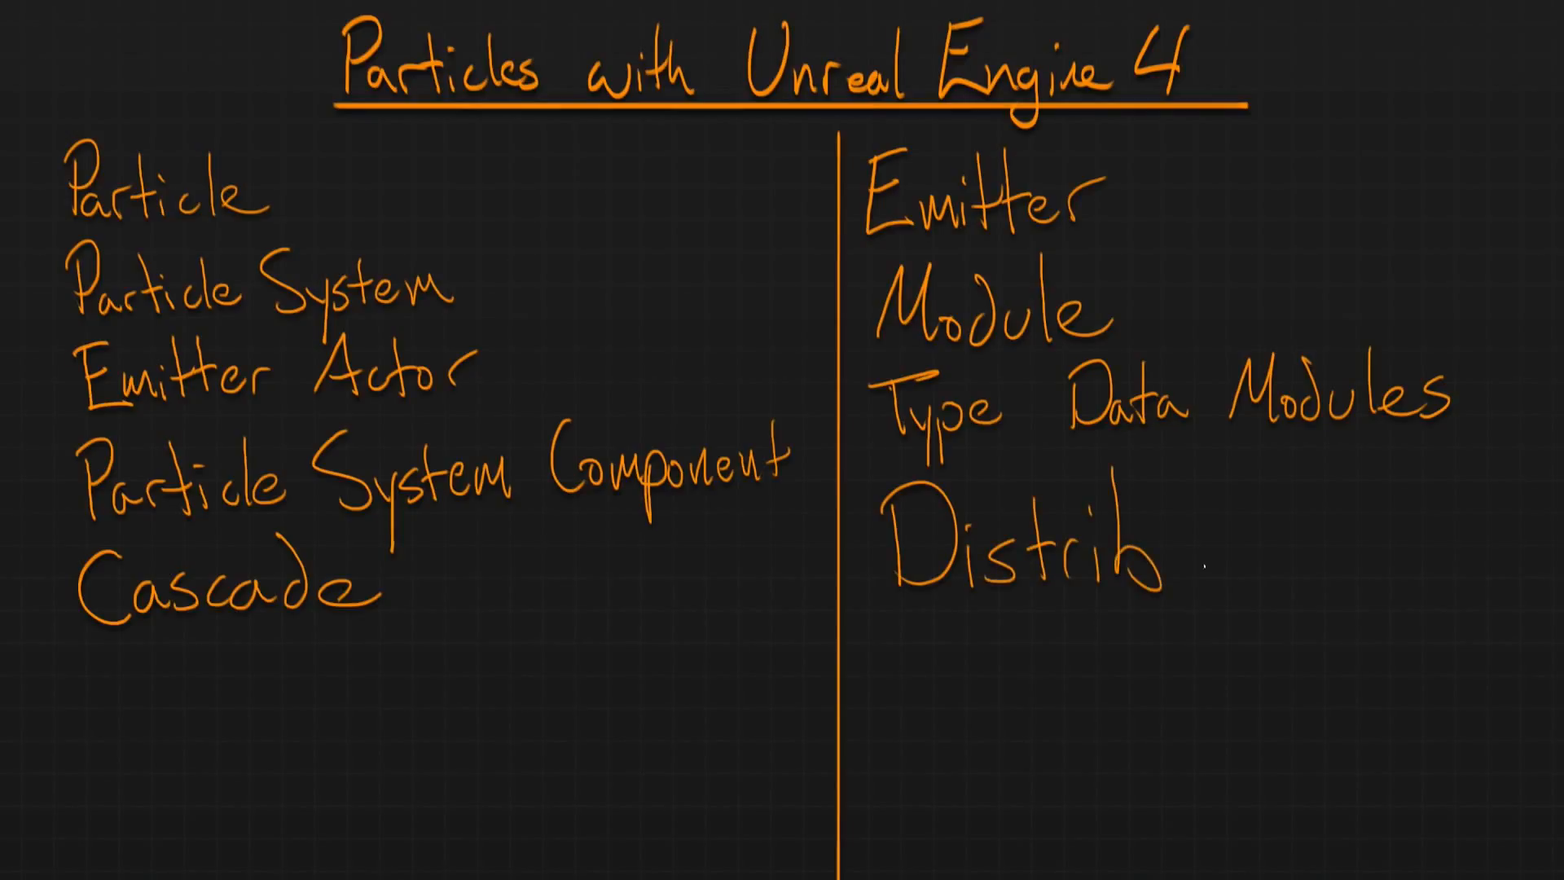
{"action": "left_click", "coordinate": [1262, 513]}
{"action": "left_click_drag", "start_coordinate": [1297, 538], "coordinate": [1349, 572]}
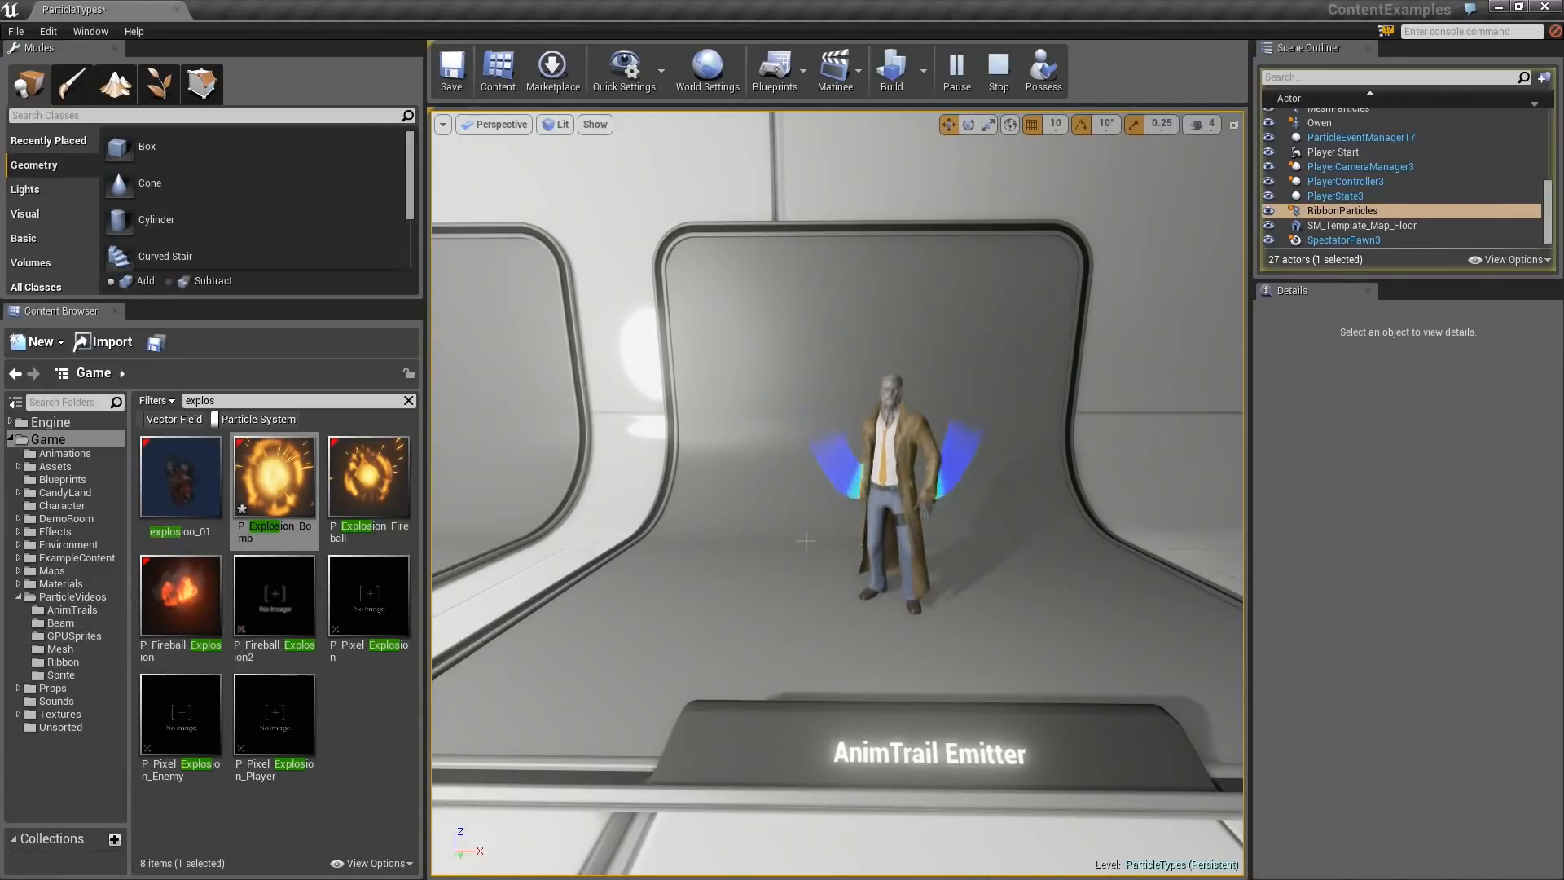
Return to the level, go to the Mesh Emitter display, select the MeshParticles emitter actor, and open its particle template in Cascade
{"action": "right_click_drag", "start_coordinate": [806, 540], "coordinate": [749, 538]}
{"action": "key", "text": "w"}
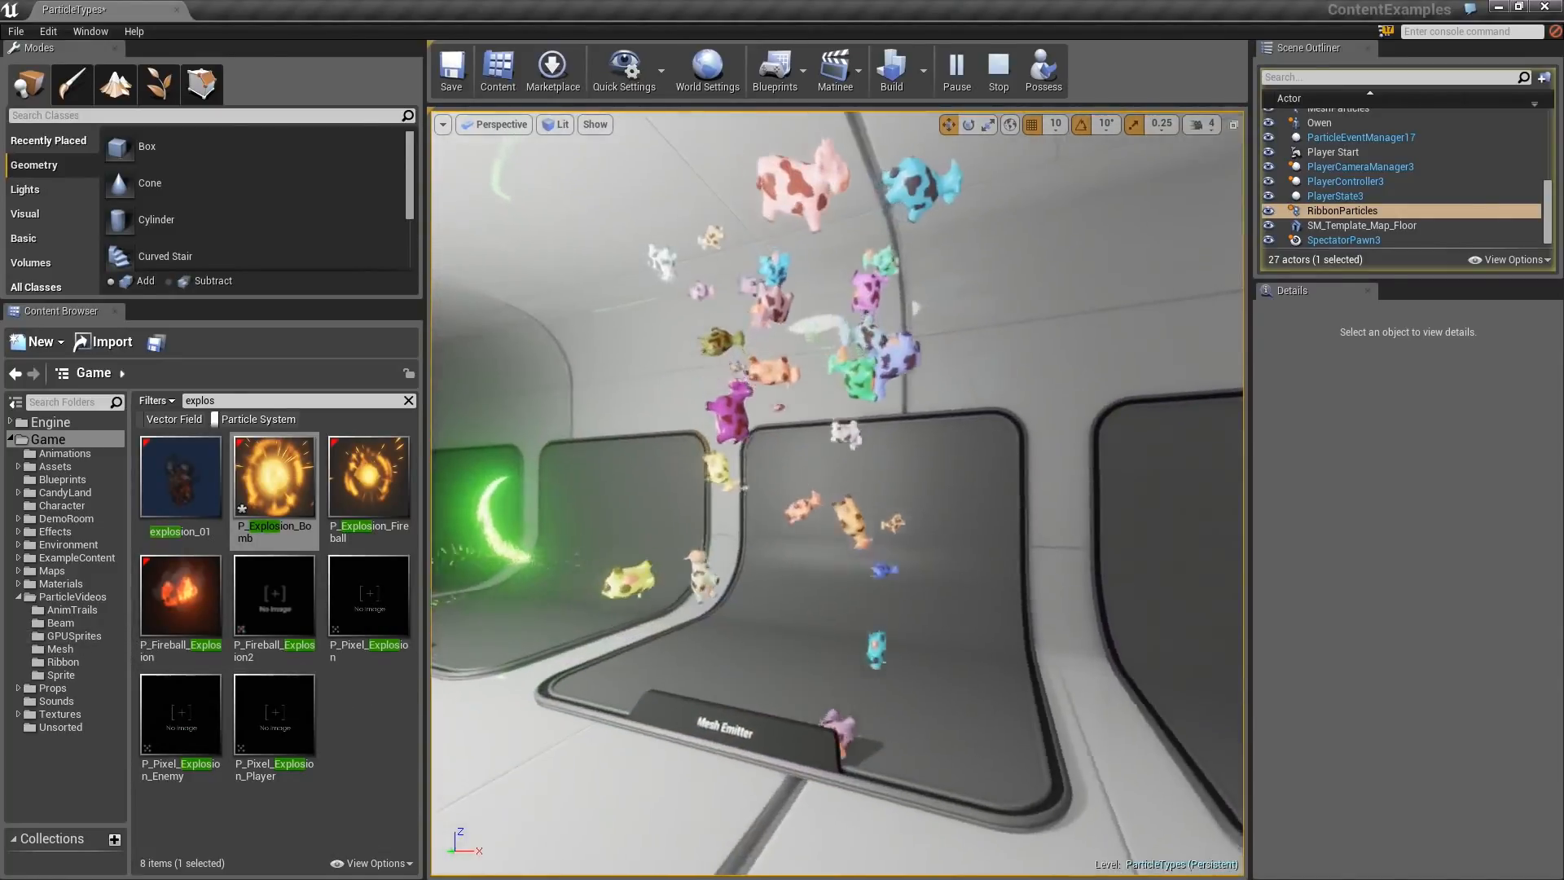
{"action": "right_click_drag", "start_coordinate": [795, 291], "coordinate": [811, 283]}
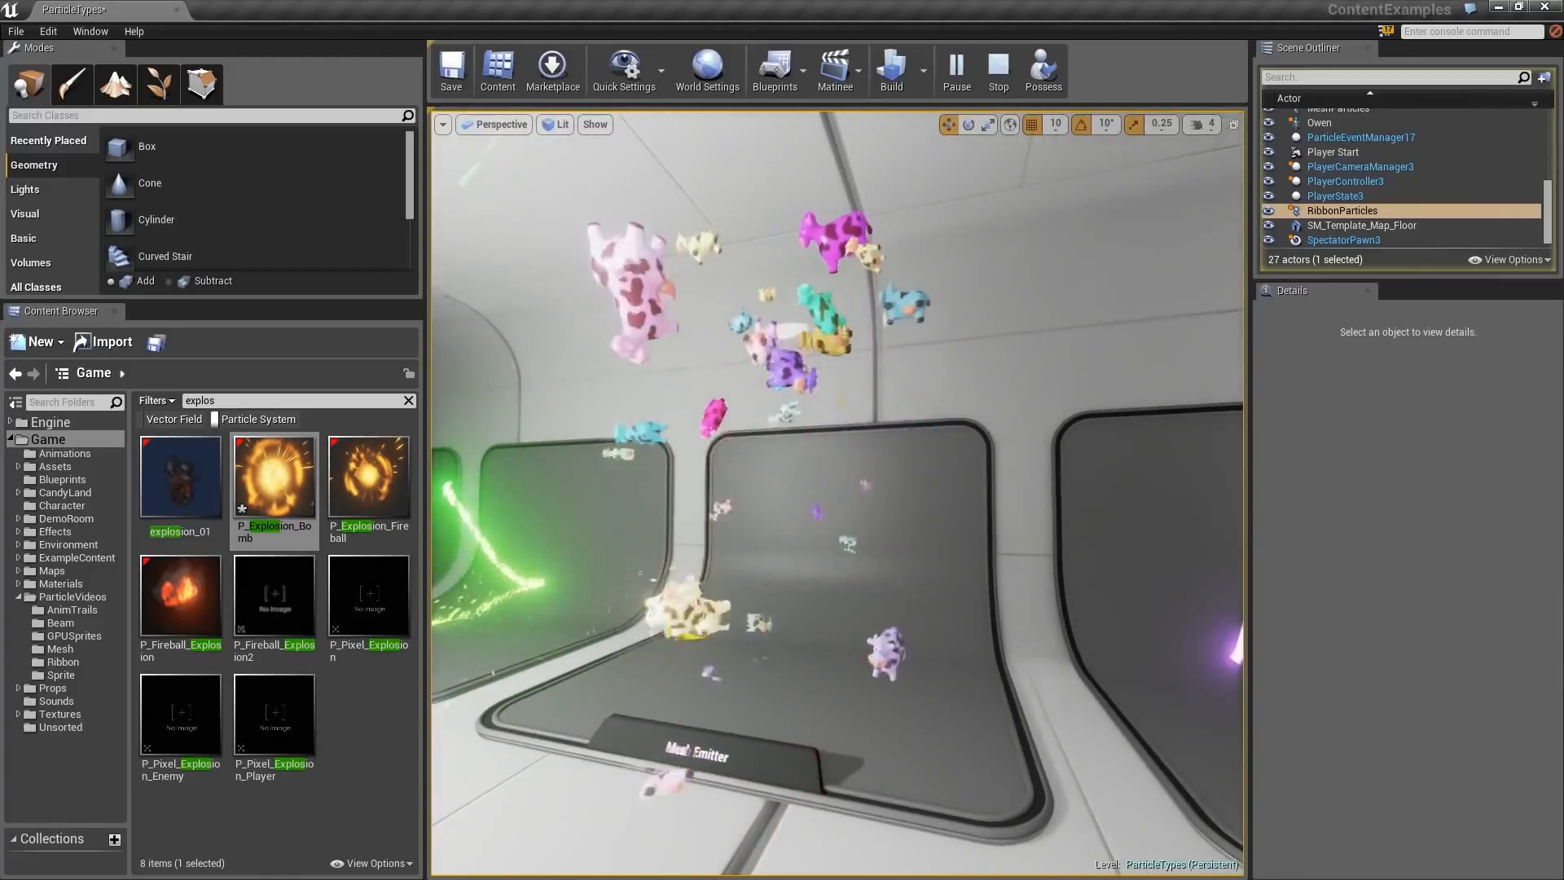
{"action": "left_click", "coordinate": [794, 292]}
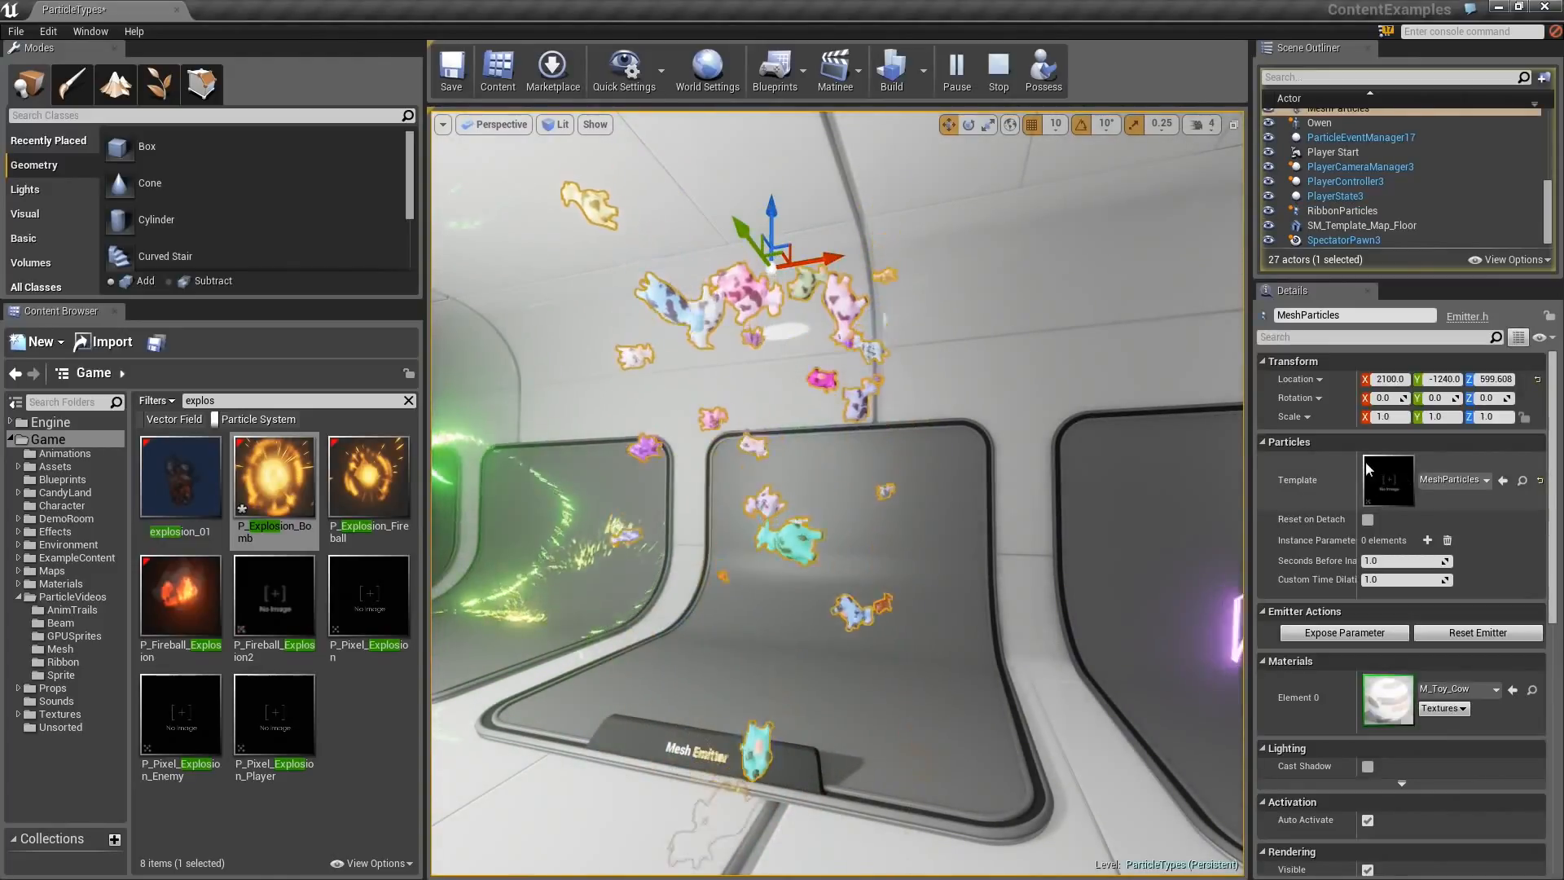
{"action": "double_click", "coordinate": [1385, 476]}
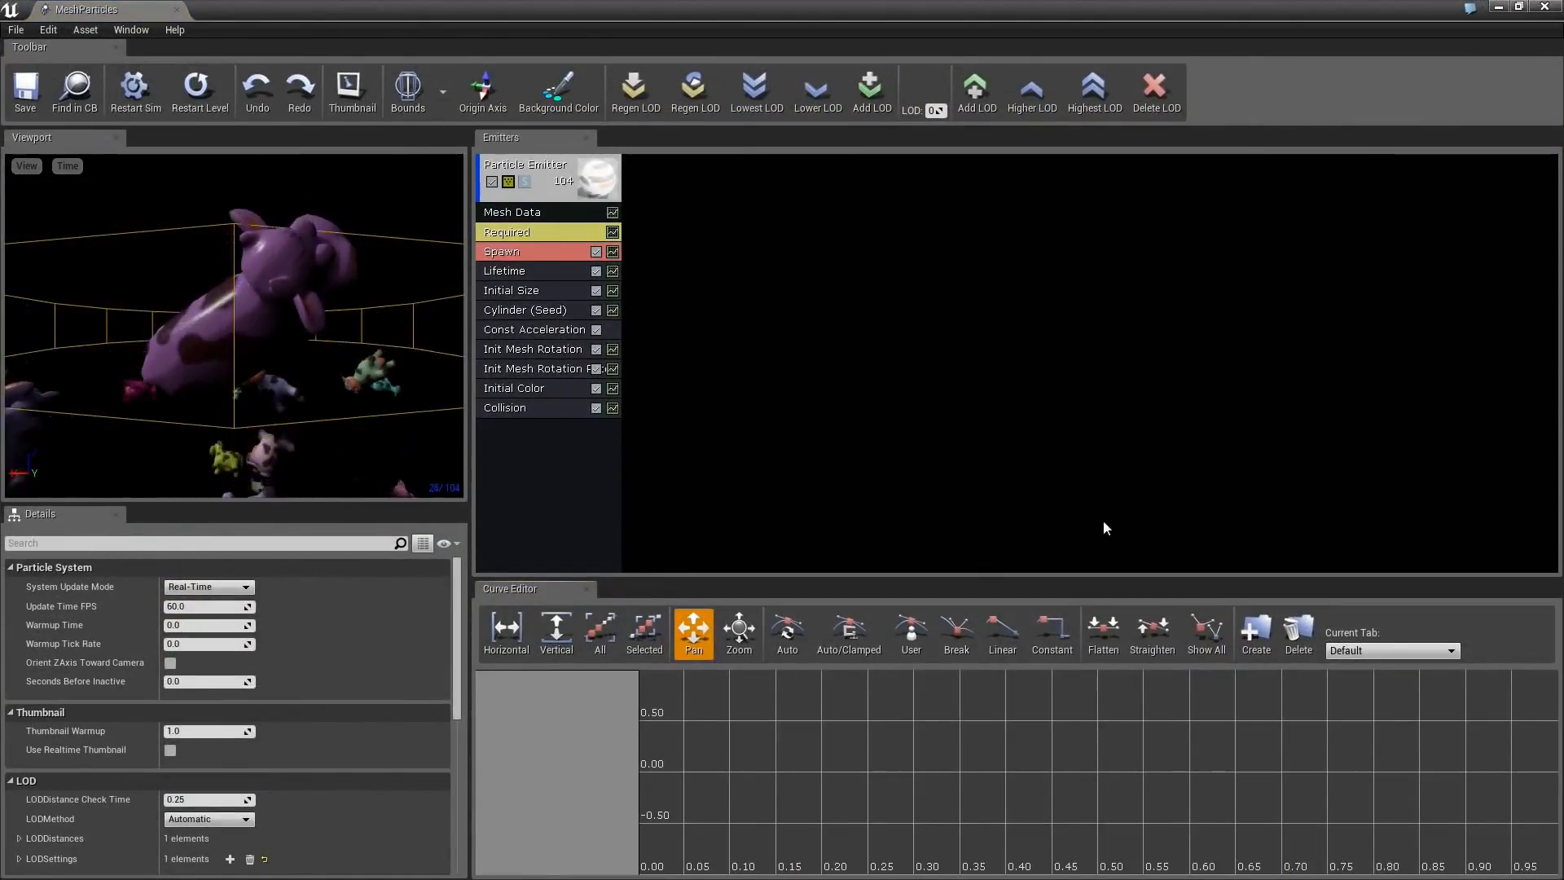
Select the Initial Size module and examine its Start Size distribution settings and the available distribution types, without changing the type
{"action": "left_click", "coordinate": [511, 290]}
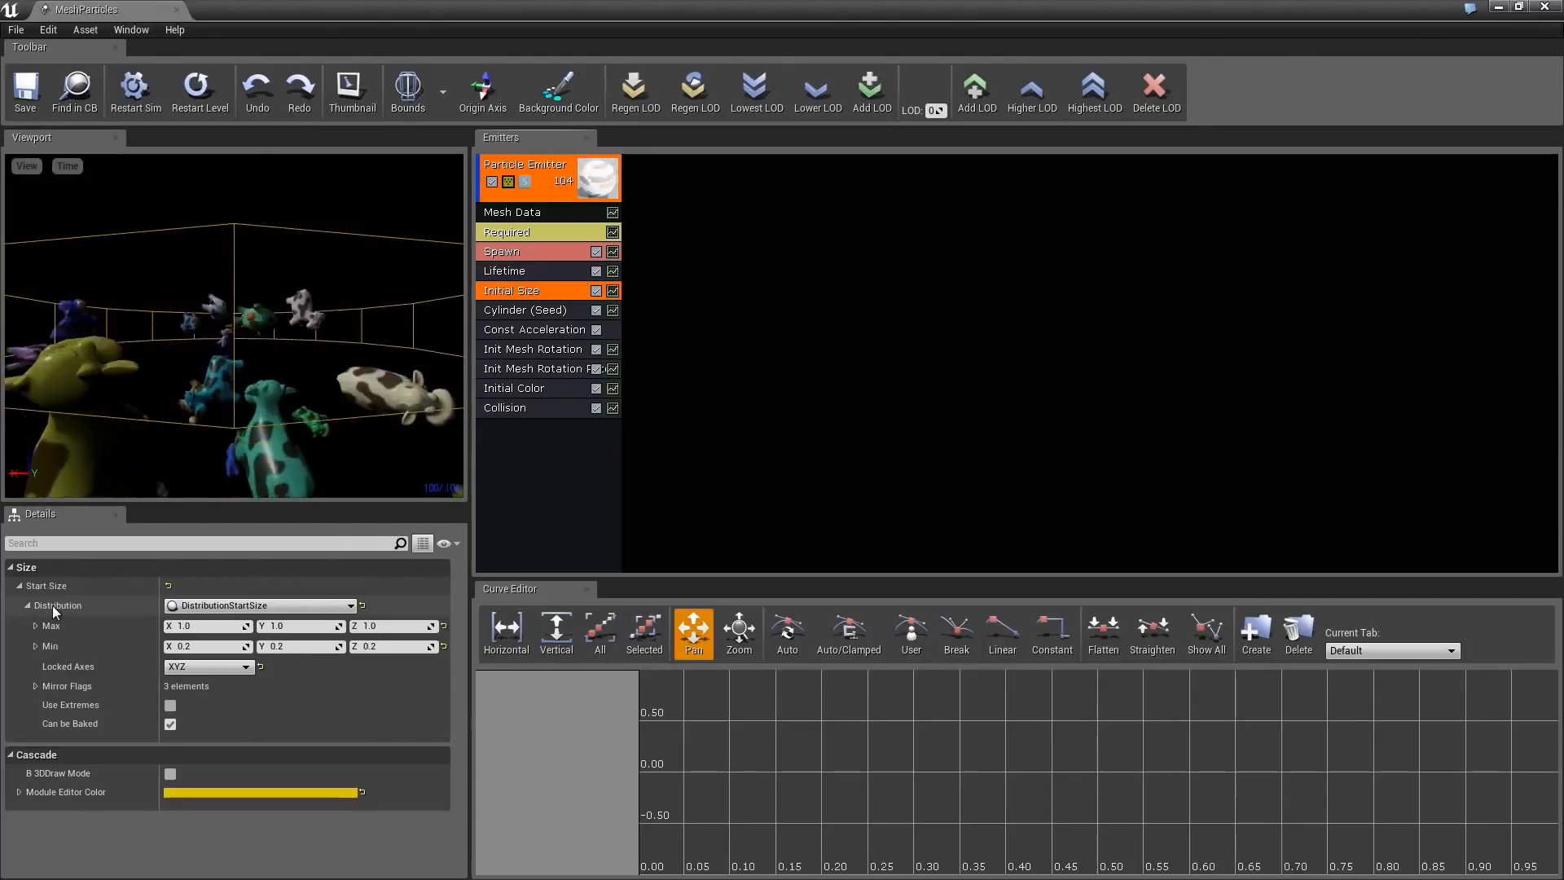
{"action": "left_click", "coordinate": [268, 607]}
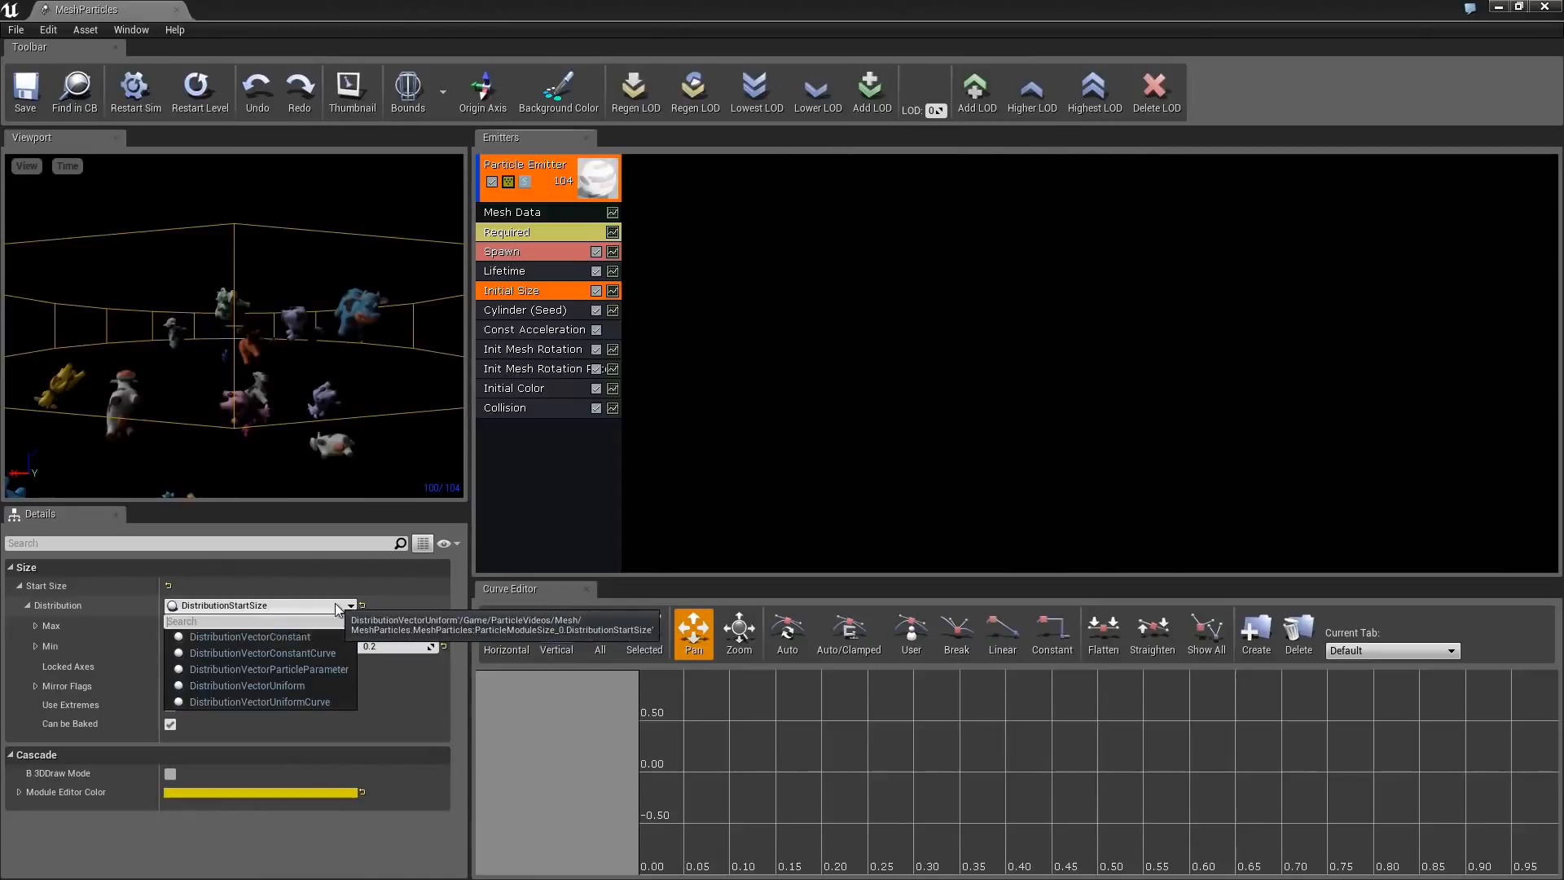
{"action": "left_click", "coordinate": [378, 590]}
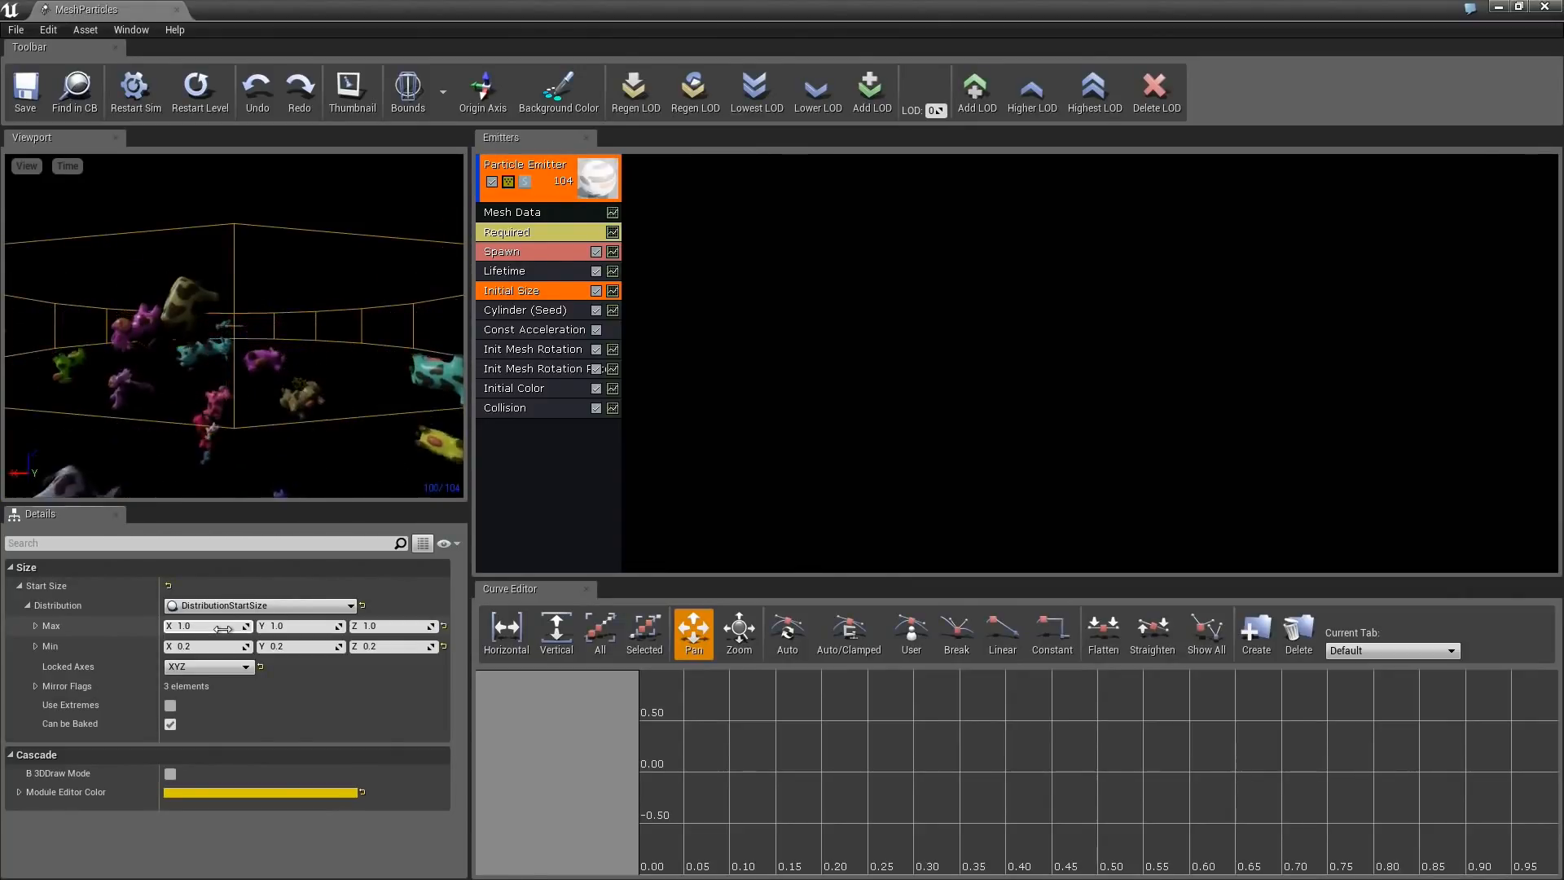
{"action": "left_click", "coordinate": [253, 604]}
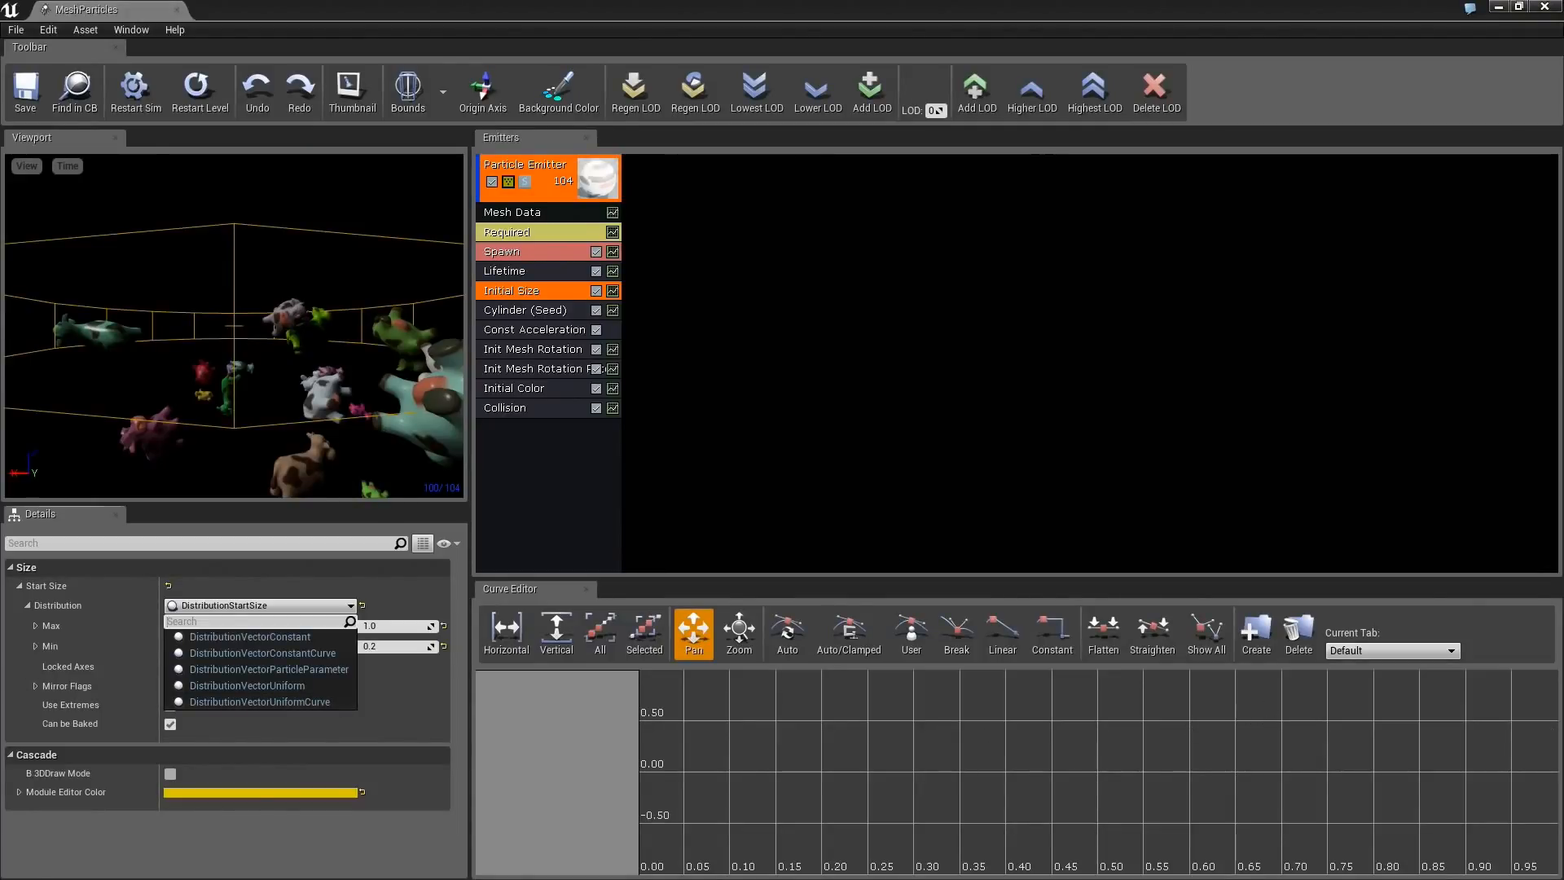
{"action": "key", "text": "Escape"}
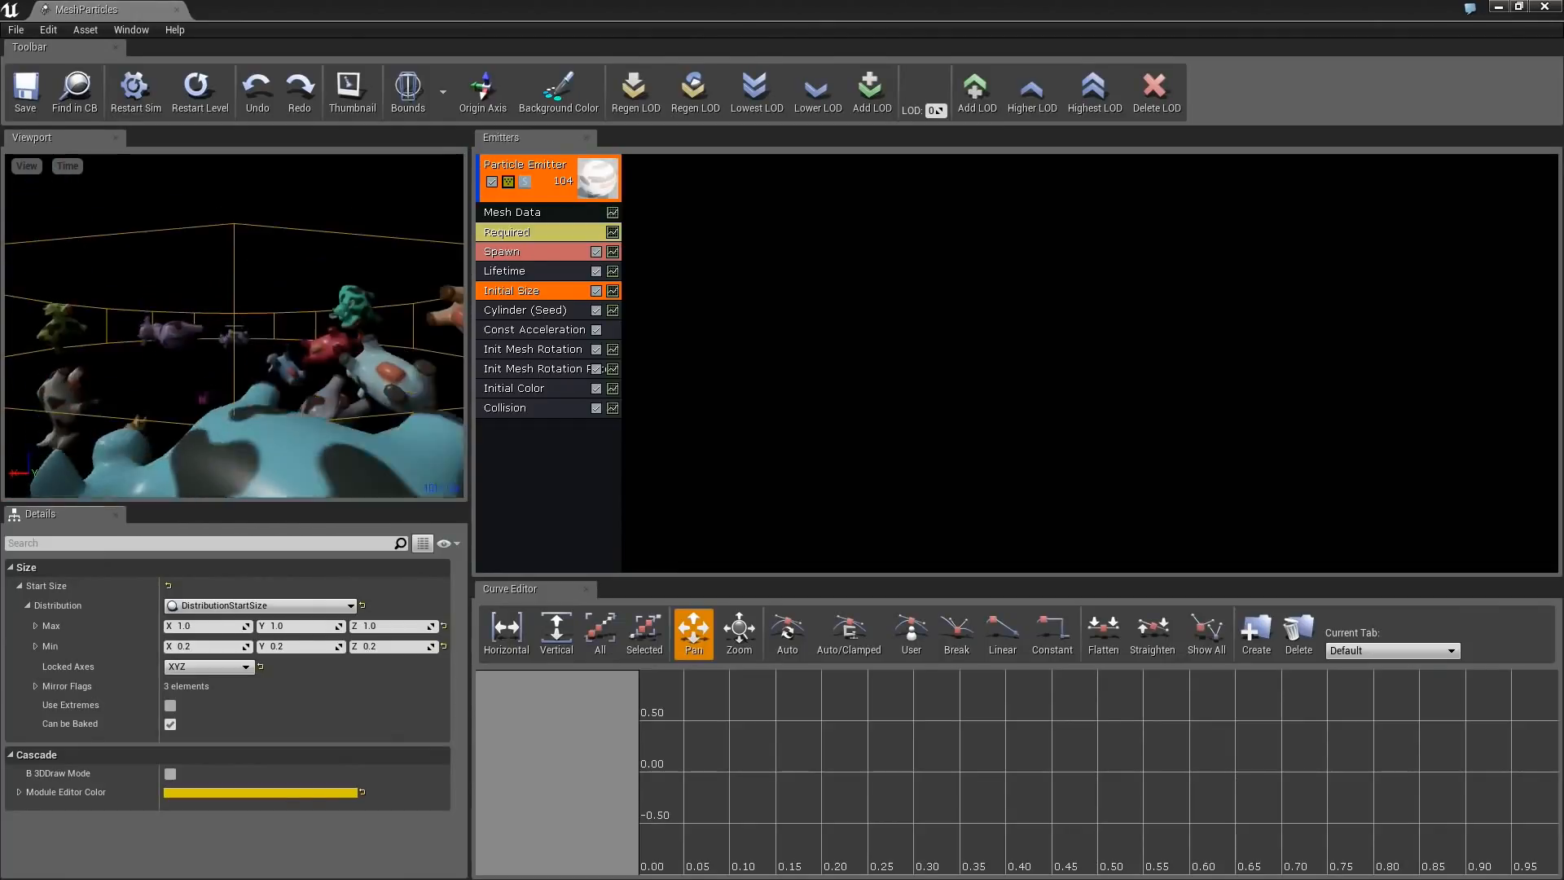
Switch to the browser's Distributions documentation, look through it to the DistributionVectorConstant section, and minimize the browser to return to Cascade
{"action": "left_click_drag", "start_coordinate": [1563, 98], "coordinate": [688, 109]}
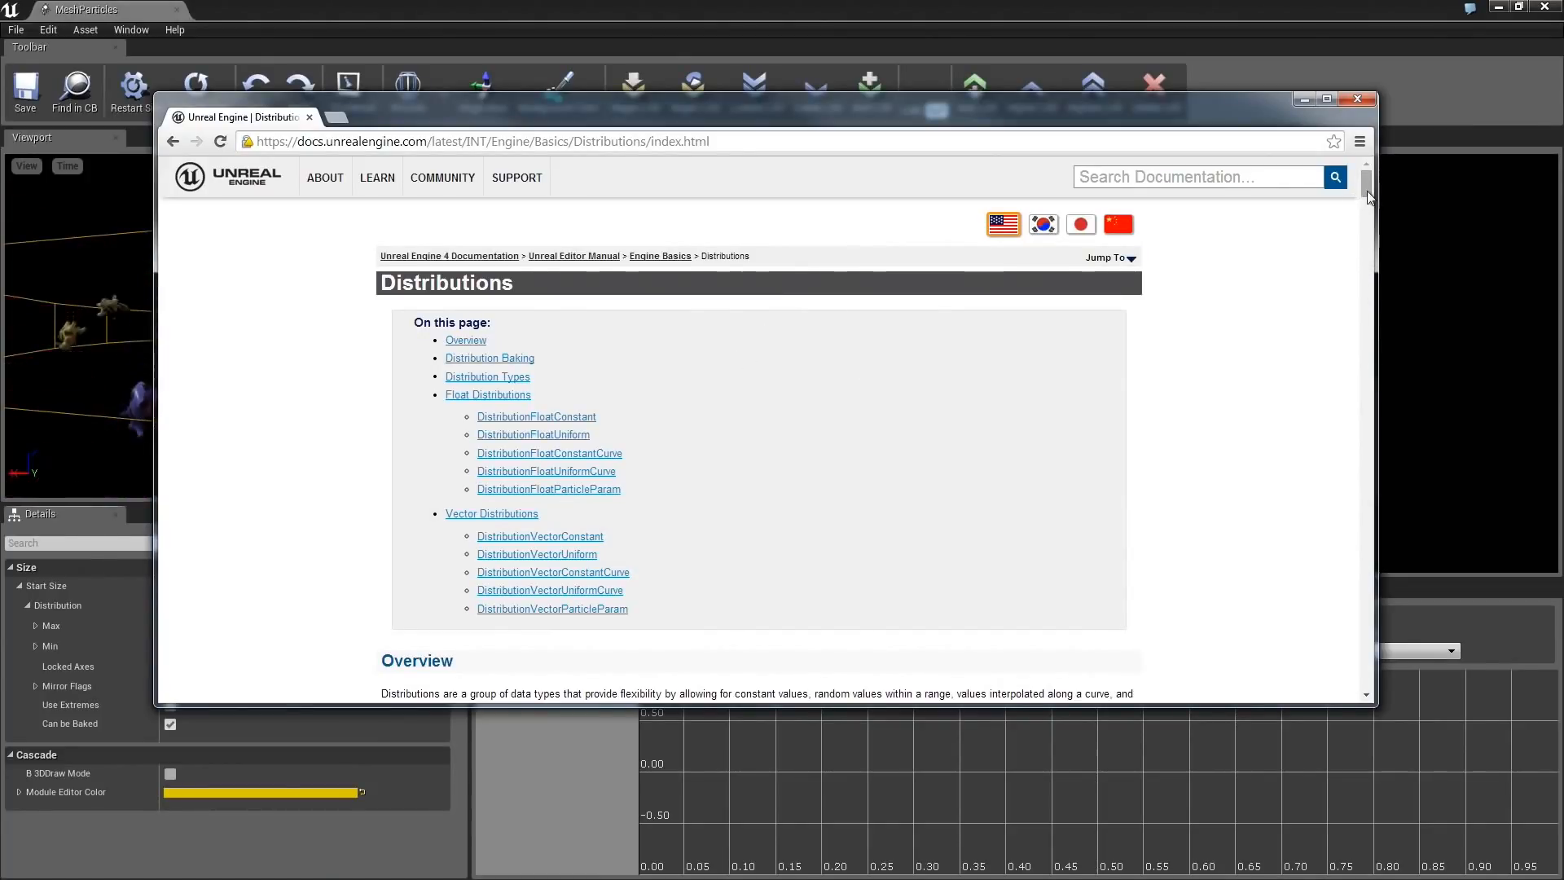
{"action": "left_click_drag", "start_coordinate": [1367, 190], "coordinate": [1386, 429]}
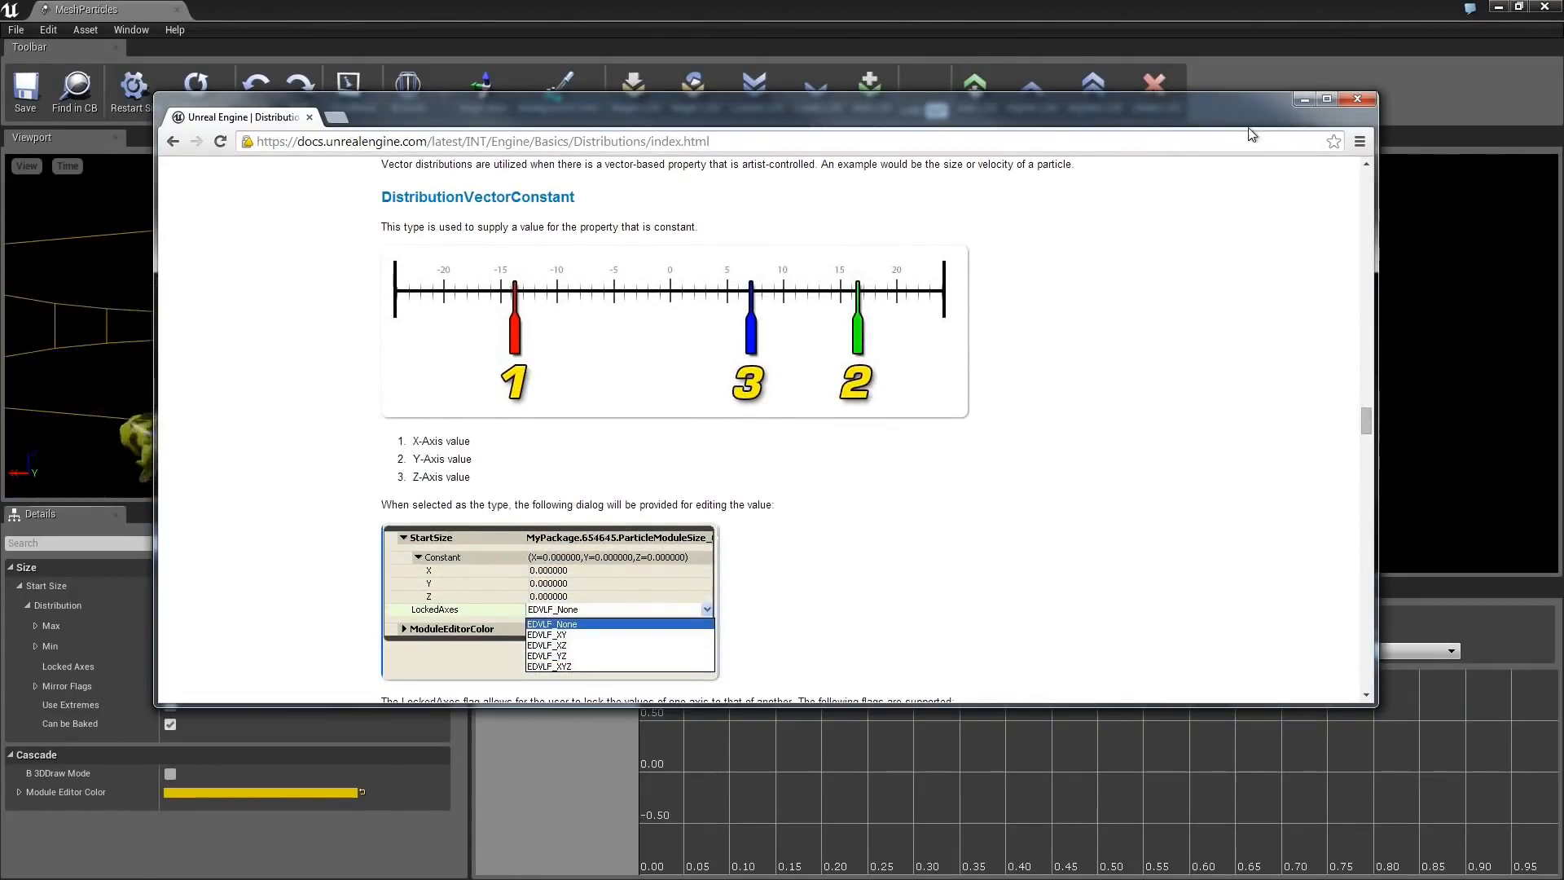
{"action": "left_click", "coordinate": [1302, 101]}
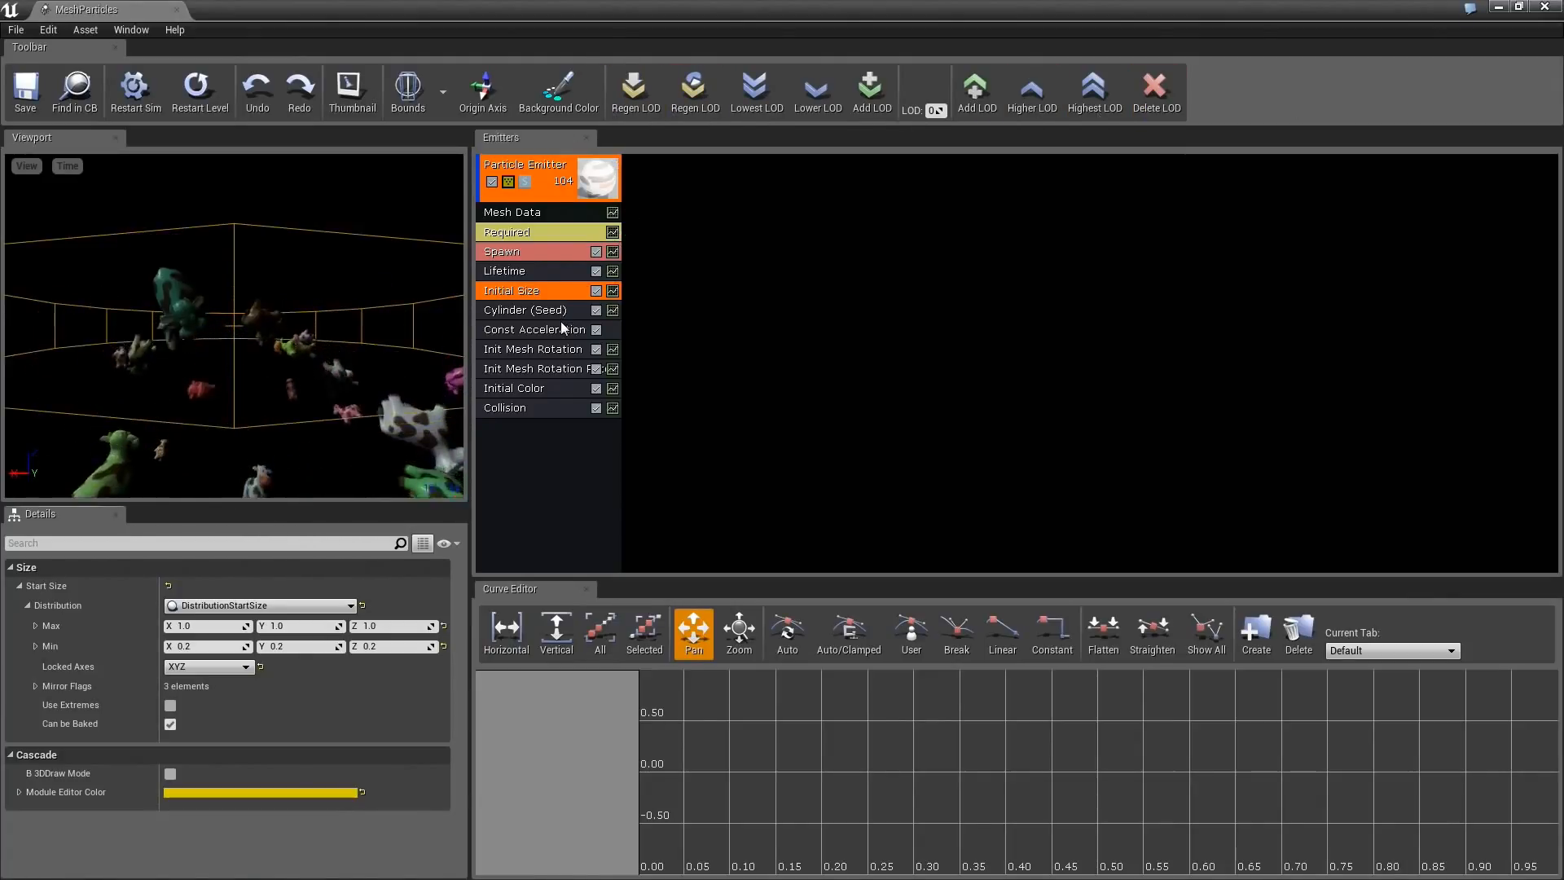
Select the Initial Color module and examine its Start Color distribution alongside the coloured cow particles in the preview
{"action": "left_click", "coordinate": [535, 389]}
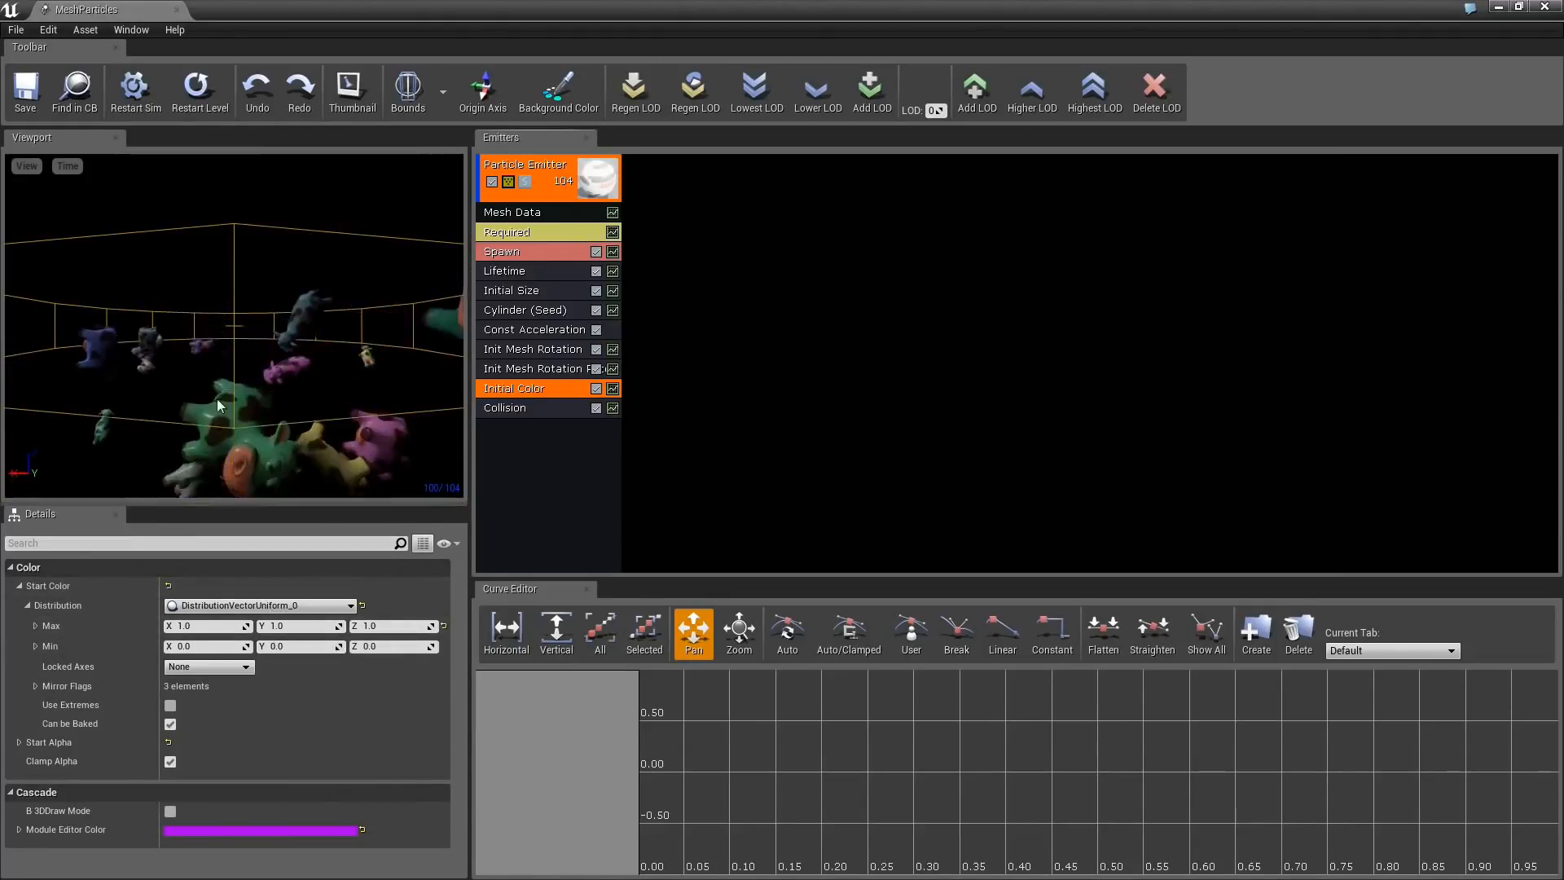
{"action": "right_click_drag", "start_coordinate": [217, 398], "coordinate": [216, 450]}
{"action": "middle_click_drag", "start_coordinate": [256, 342], "coordinate": [258, 391]}
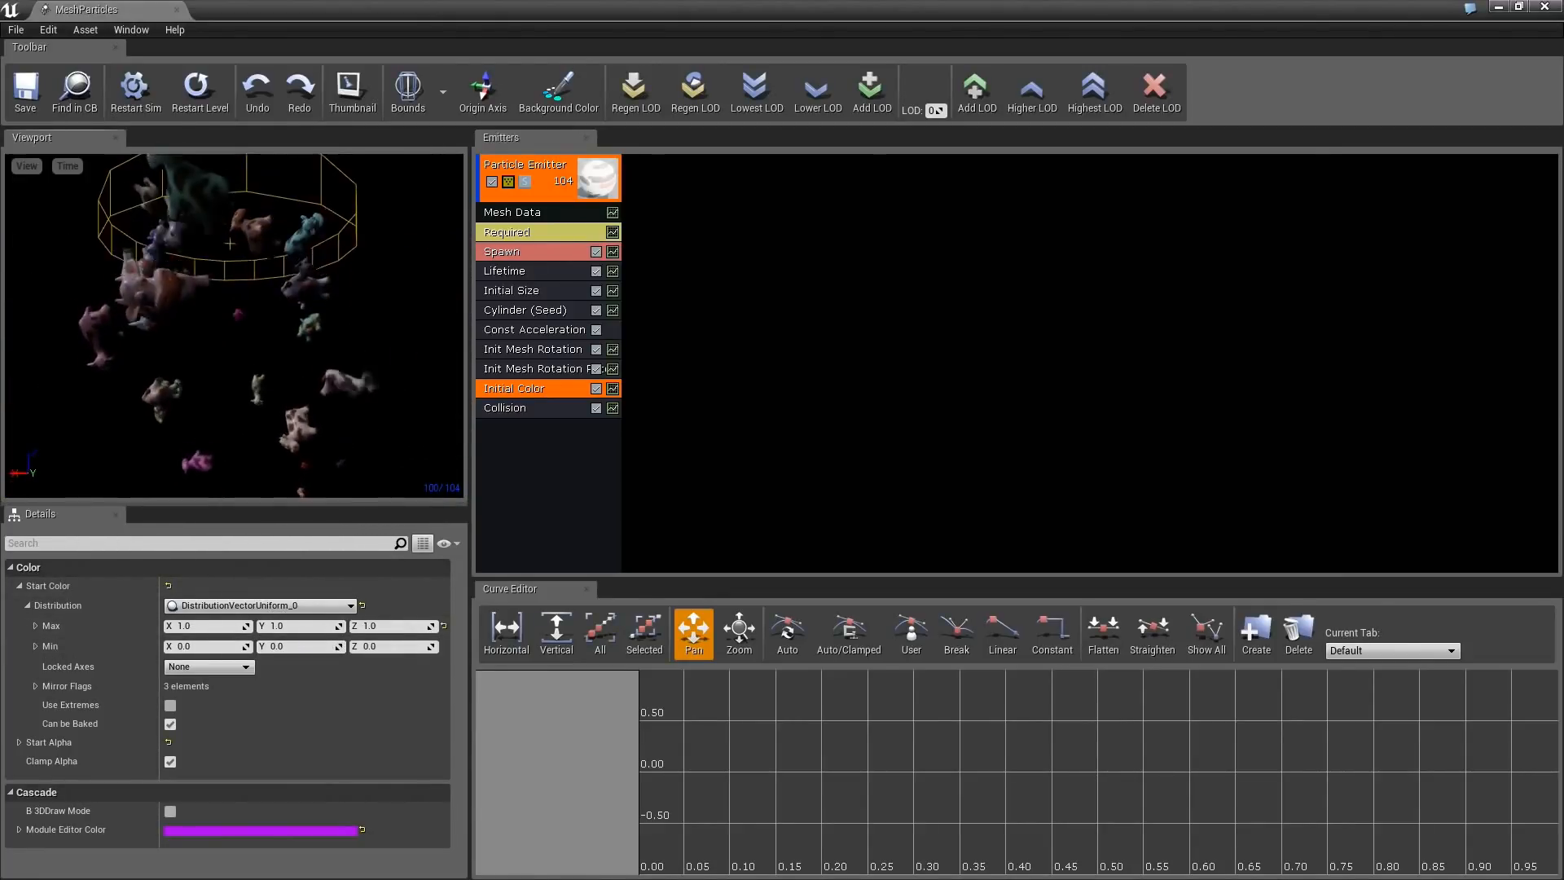